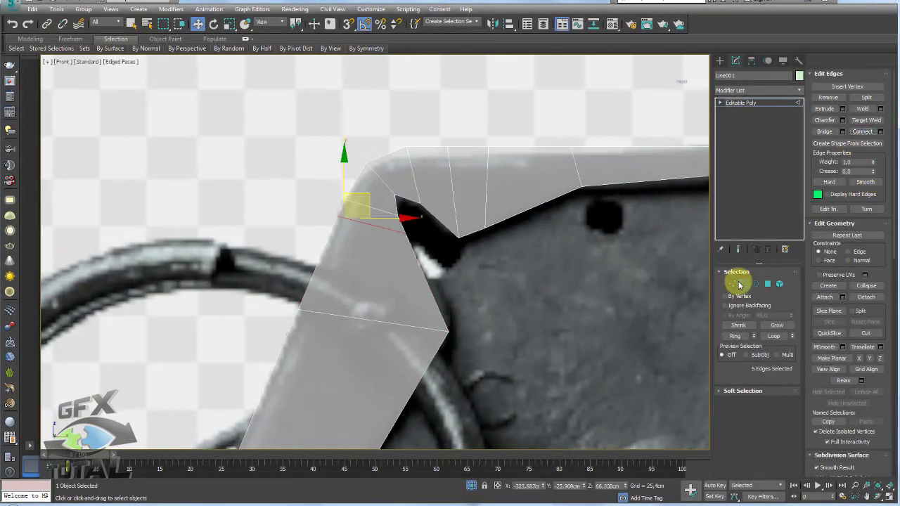
Step: Connect the strip's side edges to add a new edge across its upper part
{"action": "left_click", "coordinate": [732, 283]}
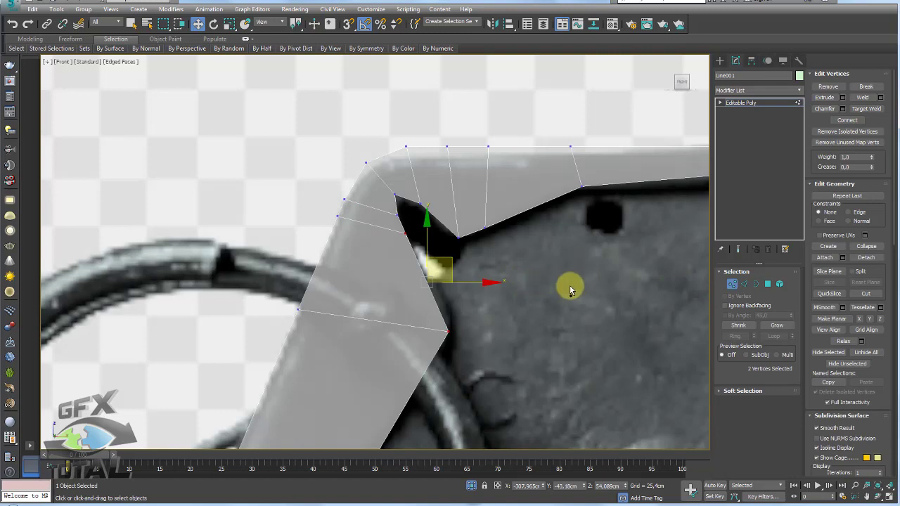
{"action": "left_click", "coordinate": [743, 284]}
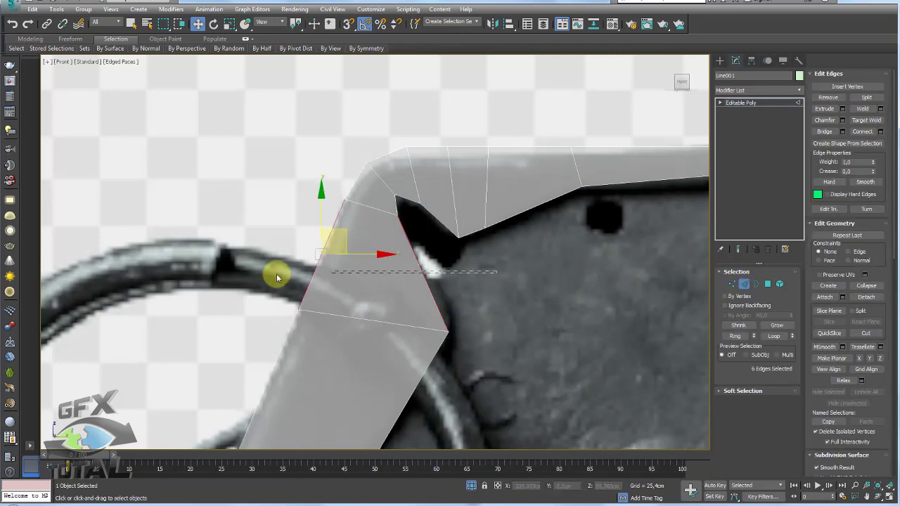
{"action": "left_click", "coordinate": [880, 132]}
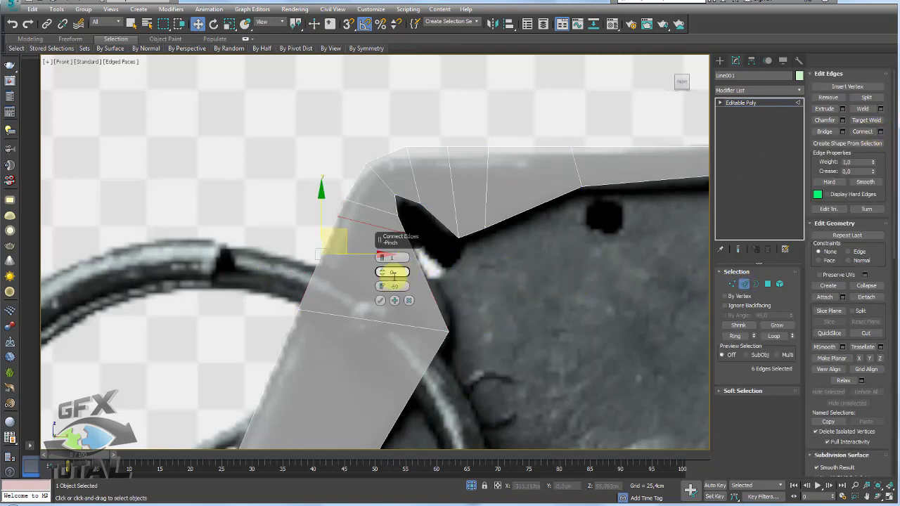
{"action": "left_click", "coordinate": [379, 300]}
Step: Move the new edge's vertices onto the lever's notch outline
{"action": "left_click", "coordinate": [732, 284]}
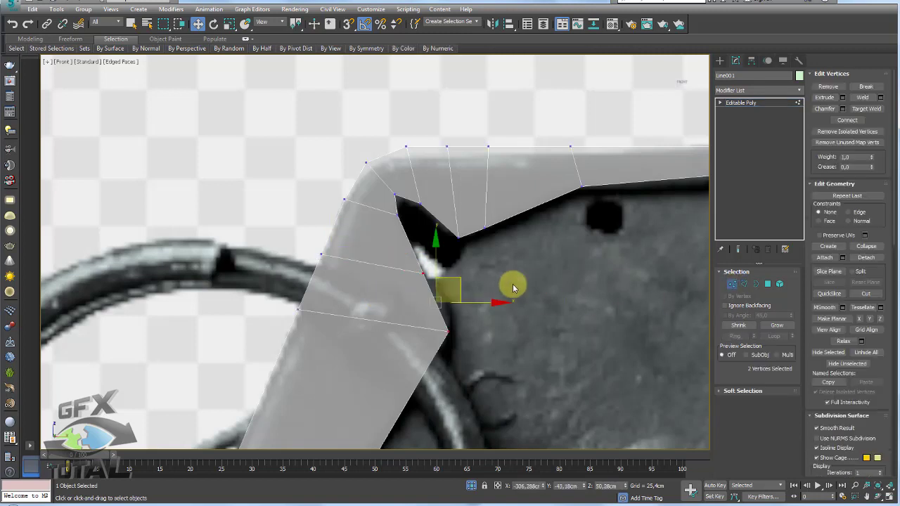
{"action": "left_click", "coordinate": [422, 273]}
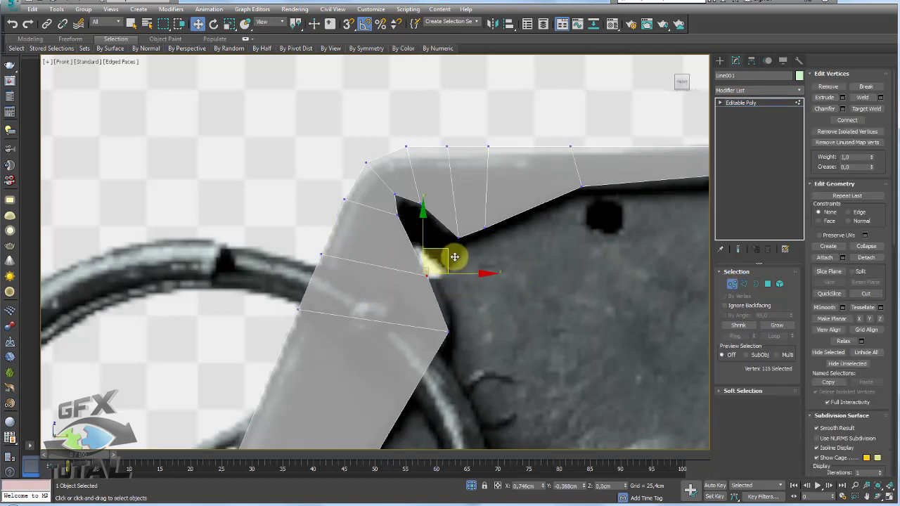
{"action": "left_click_drag", "start_coordinate": [454, 255], "coordinate": [474, 269]}
{"action": "mouse_move", "coordinate": [326, 255]}
{"action": "left_mouse_down"}
{"action": "mouse_move", "coordinate": [322, 239]}
{"action": "mouse_move", "coordinate": [337, 257]}
{"action": "left_mouse_up"}
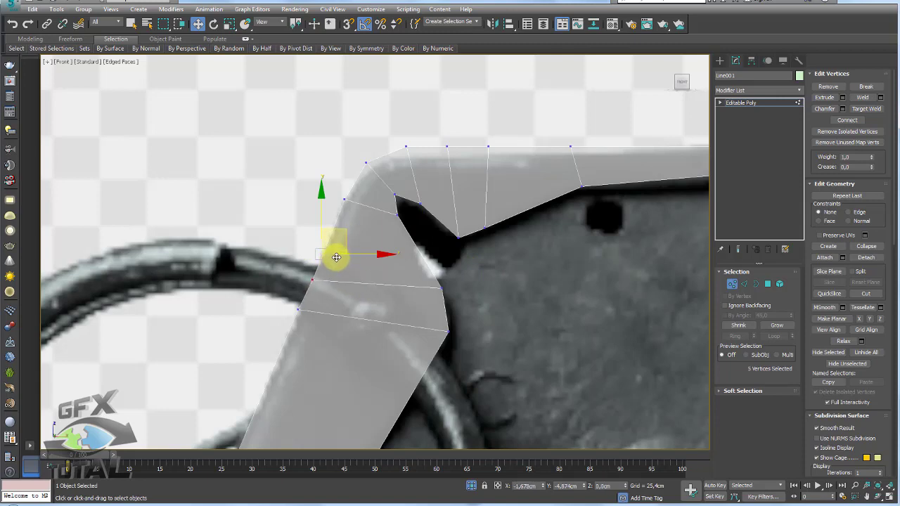
Step: Connect the edges running down the strip with a new crossing edge and pick its vertex
{"action": "scroll", "coordinate": [328, 254], "scroll_direction": "down", "scroll_amount": 3}
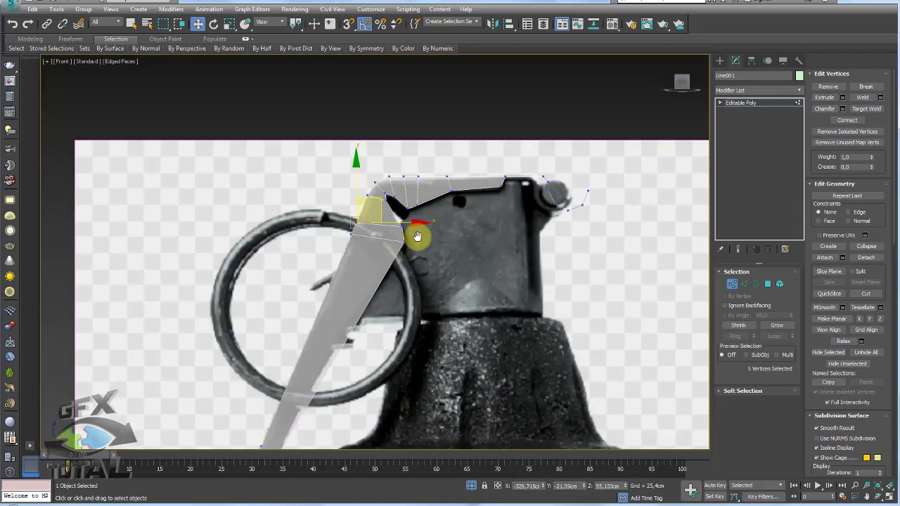
{"action": "left_click", "coordinate": [744, 283]}
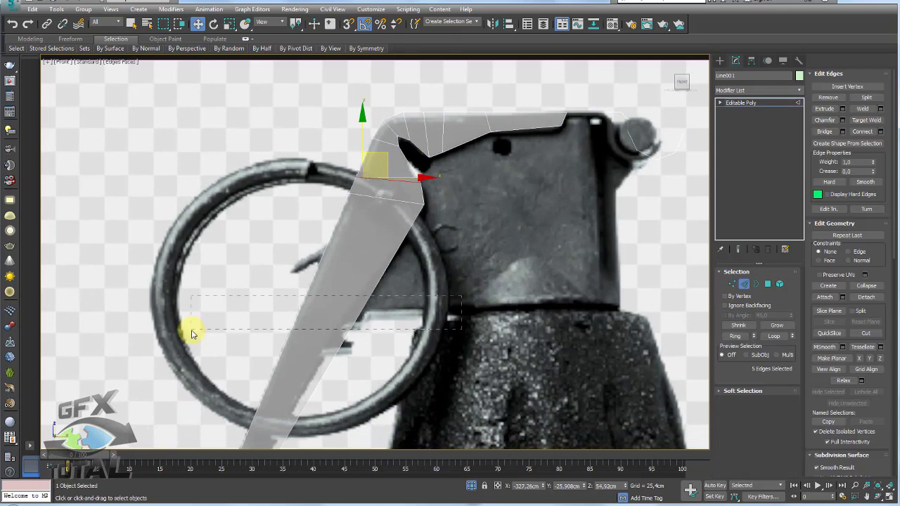
{"action": "left_click", "coordinate": [310, 302]}
{"action": "left_click", "coordinate": [880, 131]}
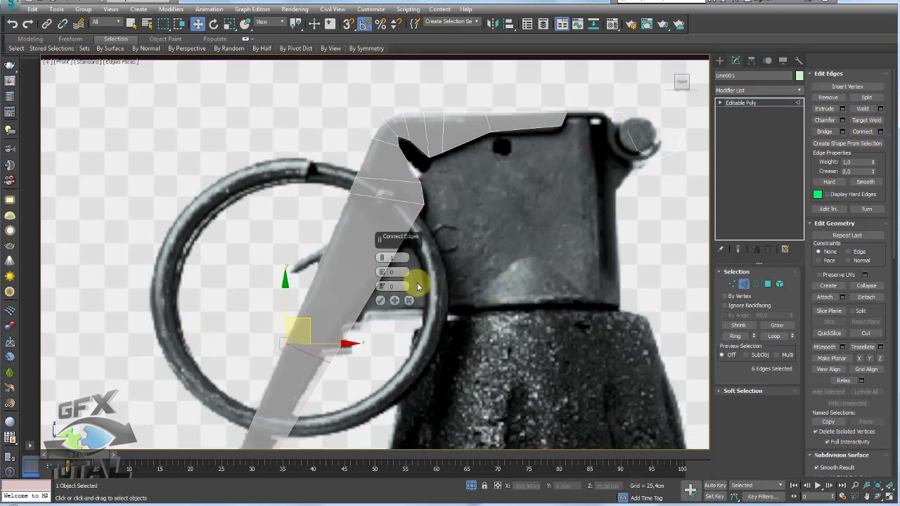
{"action": "middle_click_drag", "start_coordinate": [418, 281], "coordinate": [488, 211]}
{"action": "left_click", "coordinate": [380, 304]}
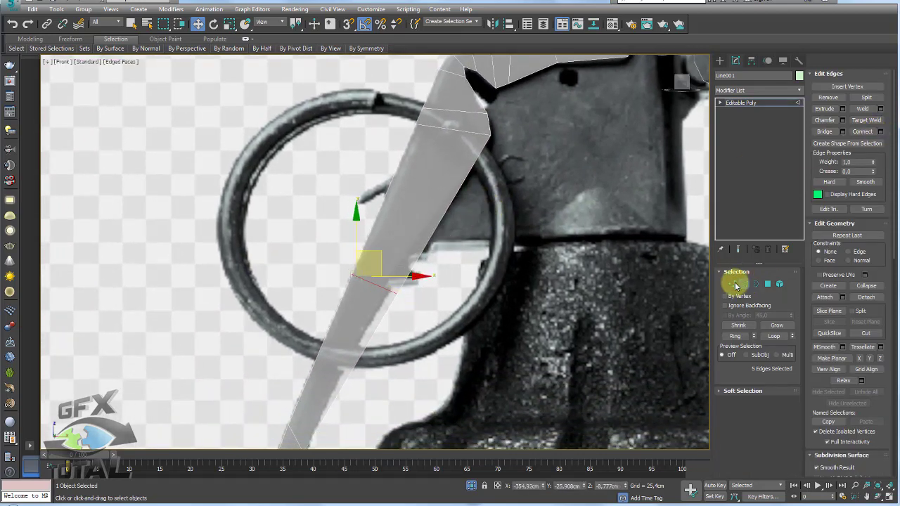
{"action": "left_click", "coordinate": [732, 284]}
{"action": "left_click", "coordinate": [397, 292]}
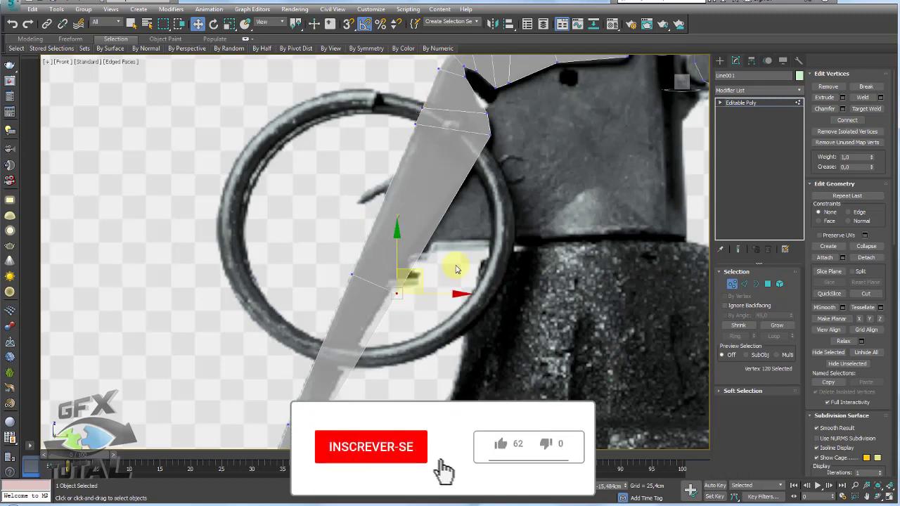
{"action": "scroll", "coordinate": [407, 264], "scroll_direction": "up", "scroll_amount": 4}
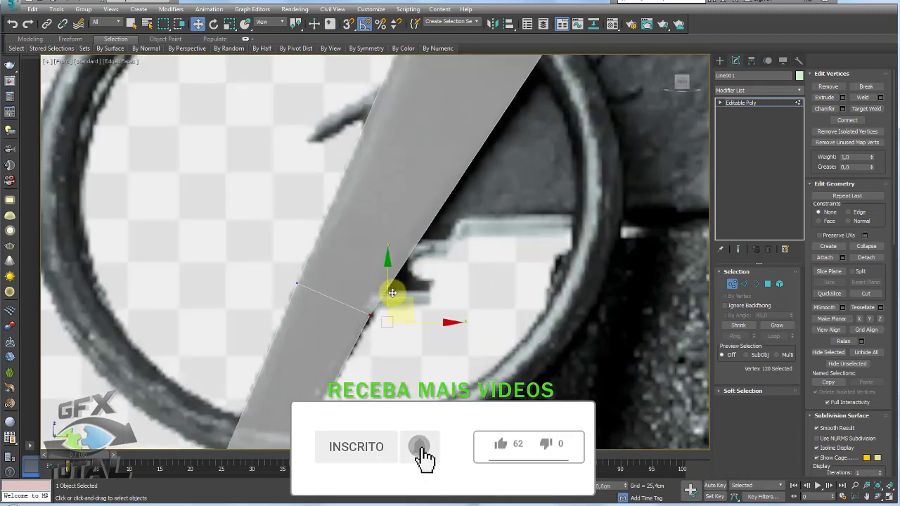
{"action": "scroll", "coordinate": [391, 299], "scroll_direction": "down", "scroll_amount": 4}
{"action": "middle_click_drag", "start_coordinate": [382, 331], "coordinate": [518, 211]}
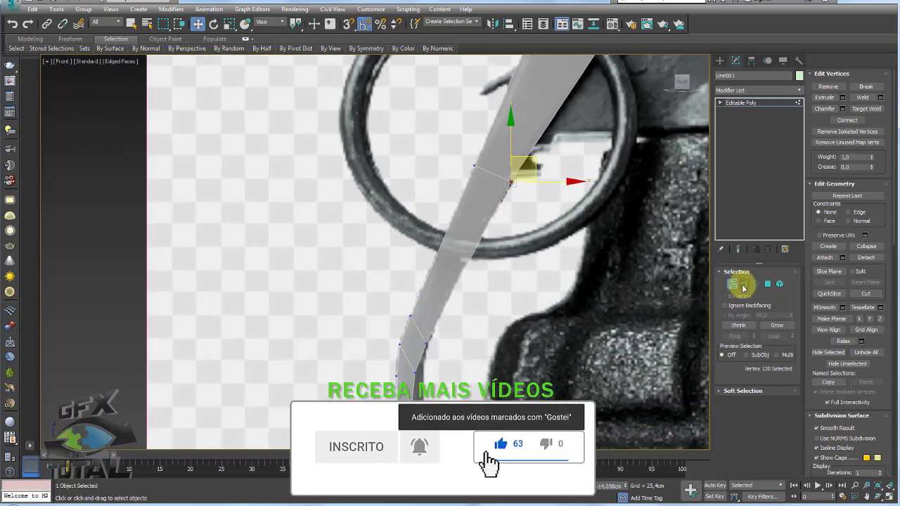
Step: Connect the edges along the strip's right border to add more crossing edges
{"action": "left_click", "coordinate": [744, 284]}
{"action": "double_click", "coordinate": [485, 218]}
{"action": "left_click", "coordinate": [869, 132]}
{"action": "left_click", "coordinate": [744, 284]}
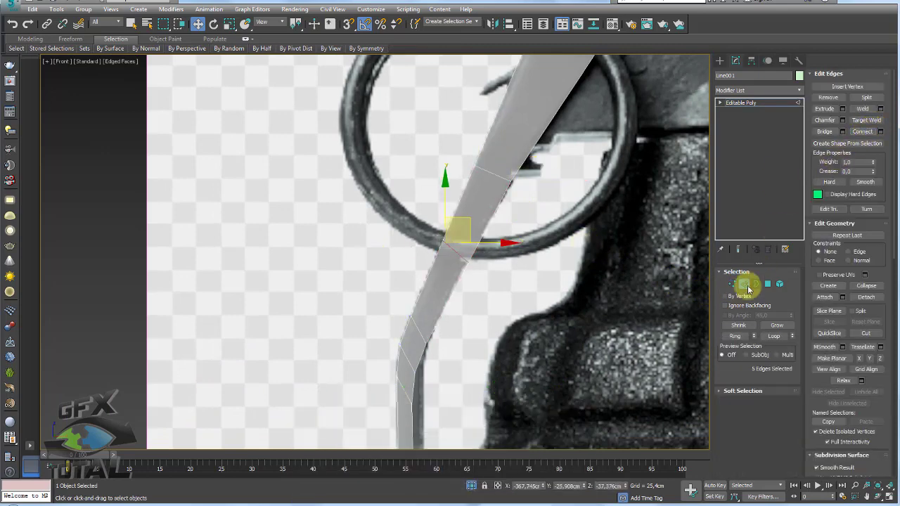
Step: Adjust the vertices at the bend and widen the strip's lower part to match the lever
{"action": "left_click", "coordinate": [734, 285]}
{"action": "scroll", "coordinate": [482, 277], "scroll_direction": "up", "scroll_amount": 4}
{"action": "left_click", "coordinate": [448, 243]}
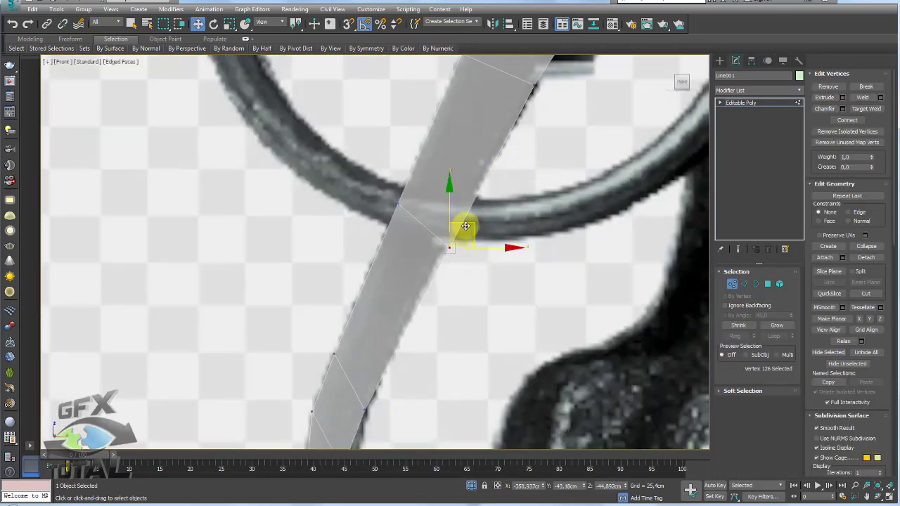
{"action": "scroll", "coordinate": [464, 232], "scroll_direction": "down", "scroll_amount": 4}
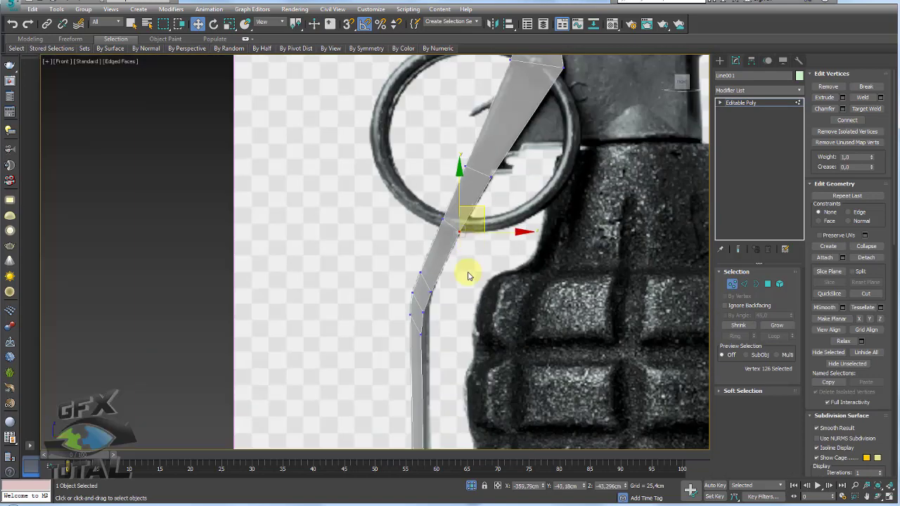
{"action": "scroll", "coordinate": [441, 264], "scroll_direction": "up", "scroll_amount": 2}
{"action": "left_click", "coordinate": [428, 237]}
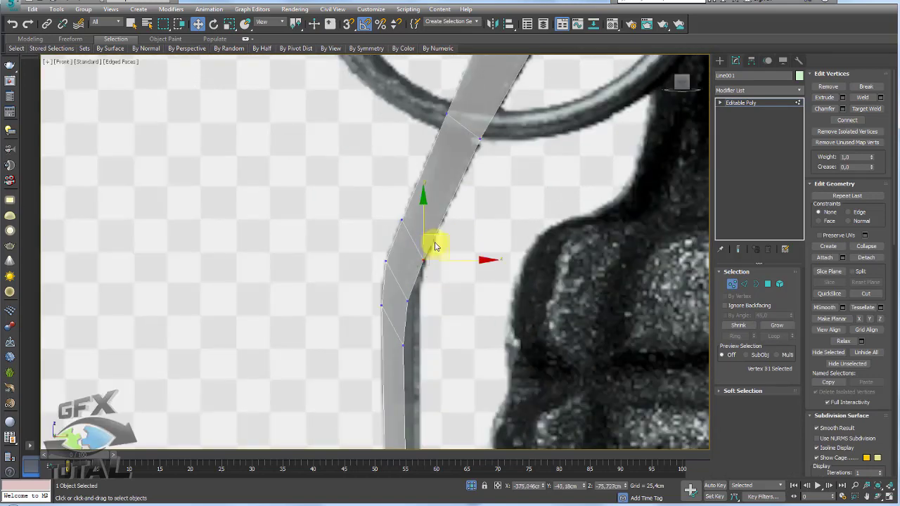
{"action": "right_click", "coordinate": [450, 208]}
{"action": "left_click", "coordinate": [406, 295]}
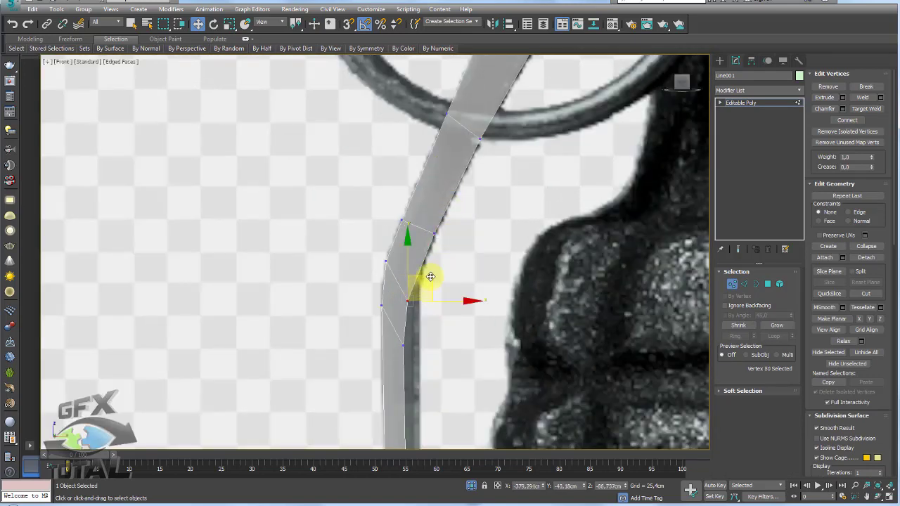
{"action": "right_click", "coordinate": [440, 324]}
{"action": "left_click_drag", "start_coordinate": [399, 342], "coordinate": [422, 321]}
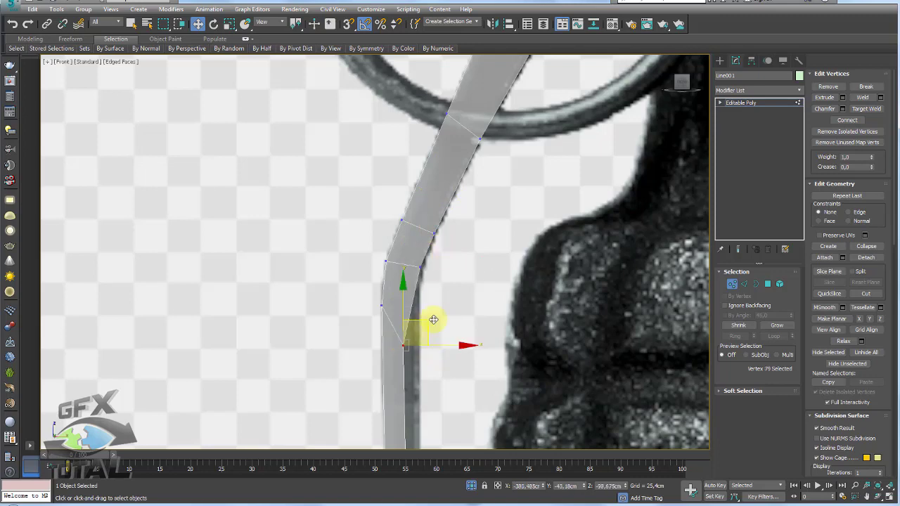
{"action": "scroll", "coordinate": [443, 284], "scroll_direction": "down", "scroll_amount": 5}
Step: Move the strip's tip vertex to match the lever's end
{"action": "scroll", "coordinate": [478, 187], "scroll_direction": "up", "scroll_amount": 3}
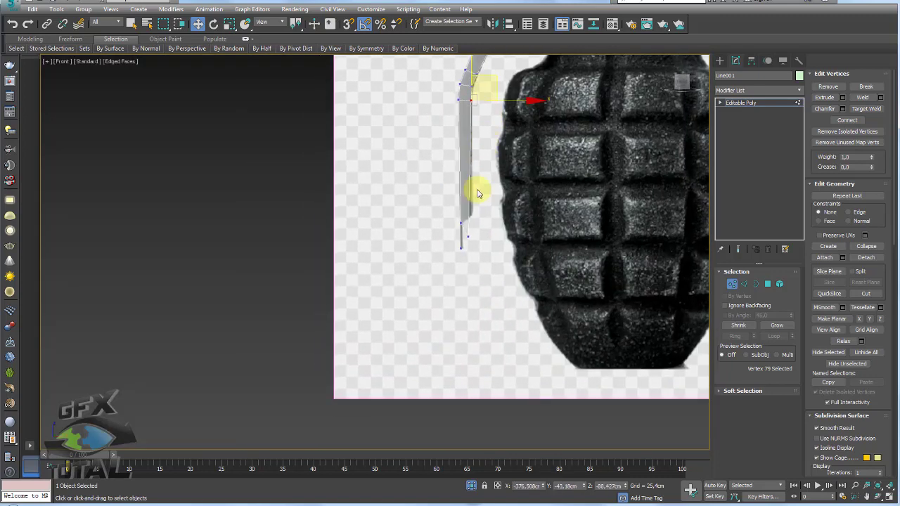
{"action": "scroll", "coordinate": [478, 317], "scroll_direction": "up", "scroll_amount": 3}
{"action": "left_click_drag", "start_coordinate": [477, 301], "coordinate": [491, 226]}
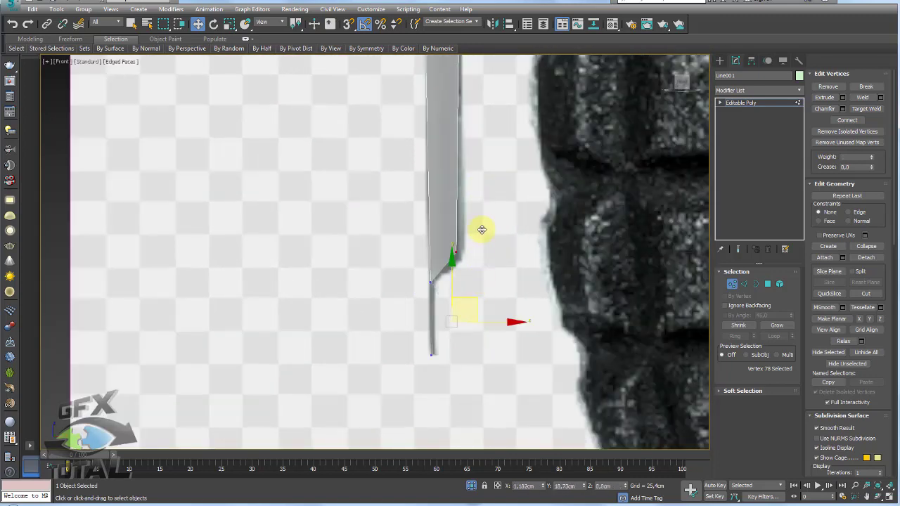
{"action": "scroll", "coordinate": [522, 209], "scroll_direction": "up", "scroll_amount": 2}
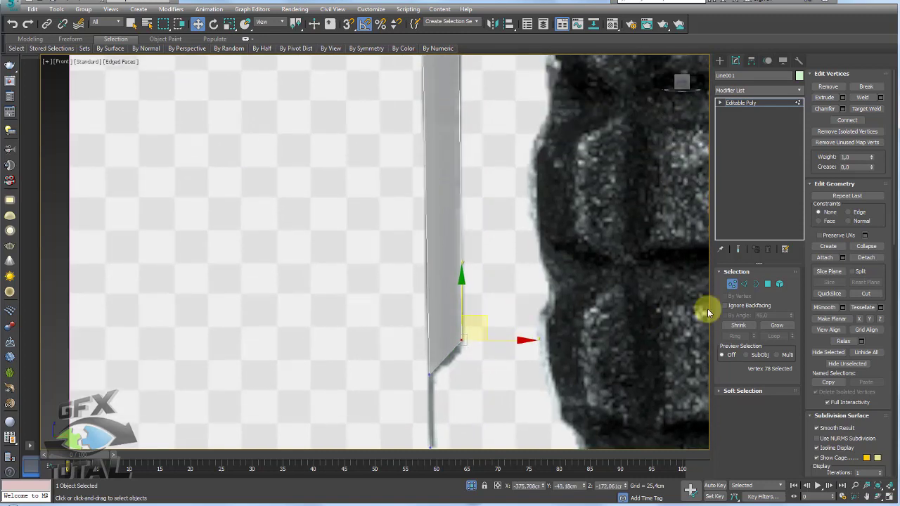
Step: Connect the lower strip's edges with a new crossing edge, undoing an accidental slide
{"action": "left_click", "coordinate": [744, 283]}
{"action": "left_click_drag", "start_coordinate": [352, 257], "coordinate": [507, 261]}
{"action": "left_click", "coordinate": [881, 134]}
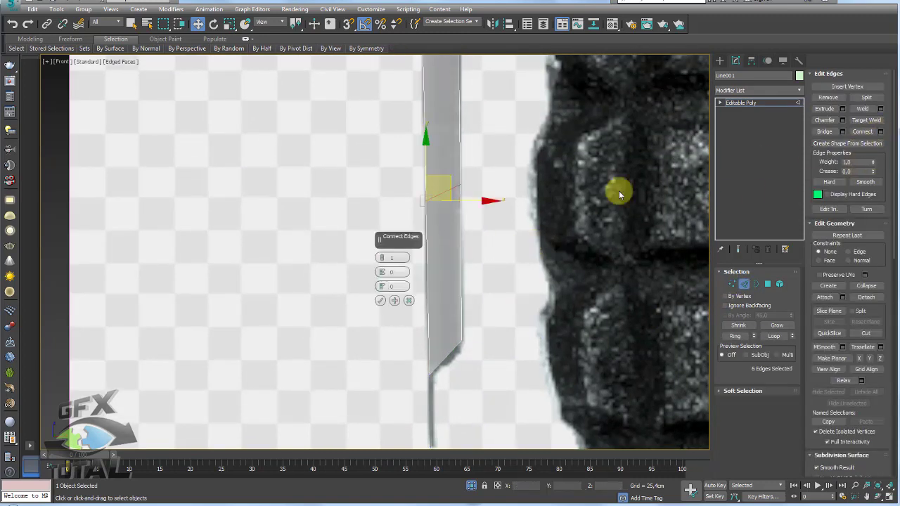
{"action": "left_click", "coordinate": [379, 283]}
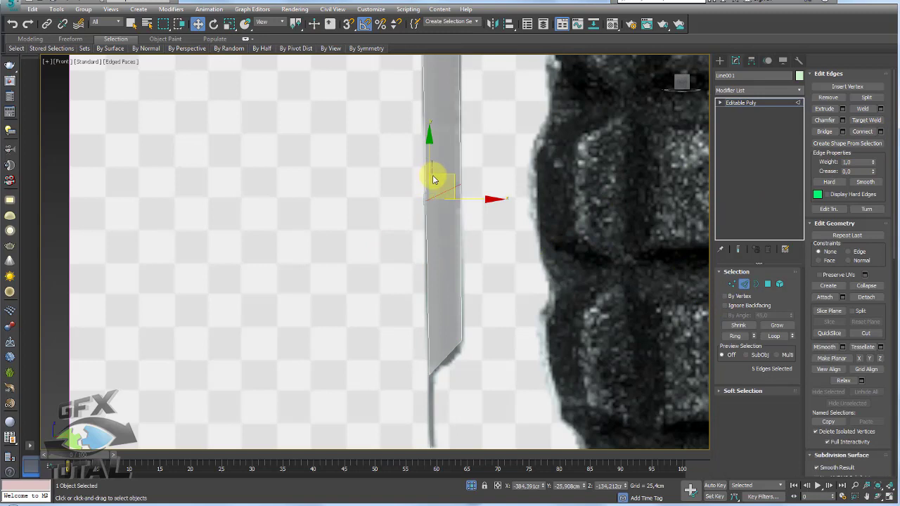
{"action": "left_click_drag", "start_coordinate": [429, 160], "coordinate": [432, 295]}
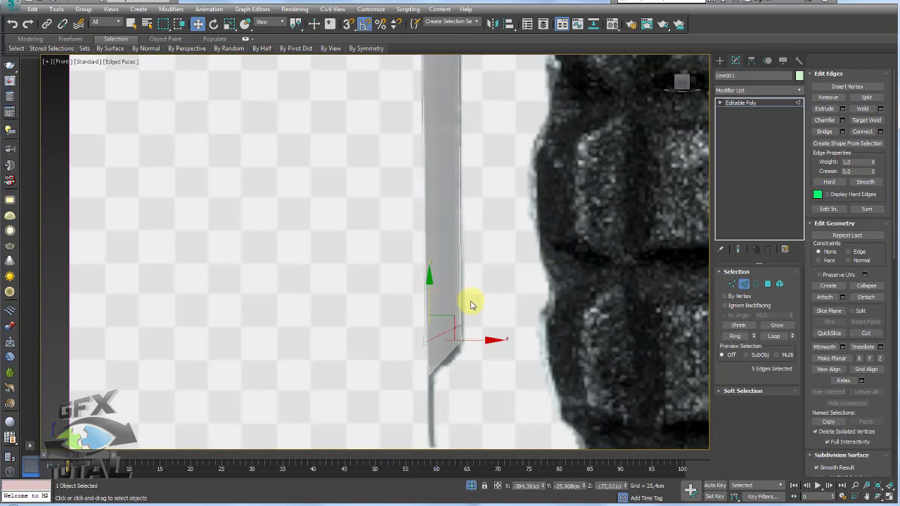
{"action": "key", "text": "ctrl+z"}
Step: Extend the edge selection and expand the full Modeling ribbon
{"action": "left_click", "coordinate": [432, 70], "text": "ctrl"}
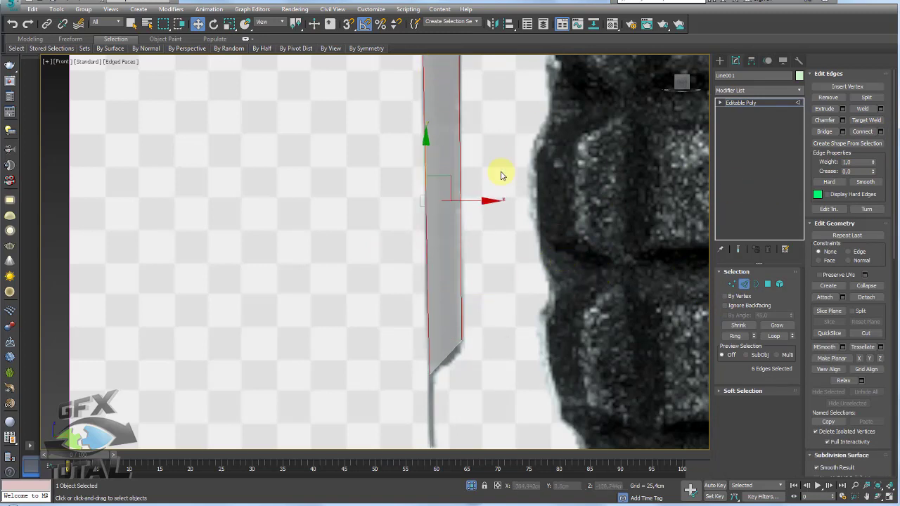
{"action": "middle_click_drag", "start_coordinate": [501, 175], "coordinate": [507, 178]}
{"action": "left_click", "coordinate": [246, 39]}
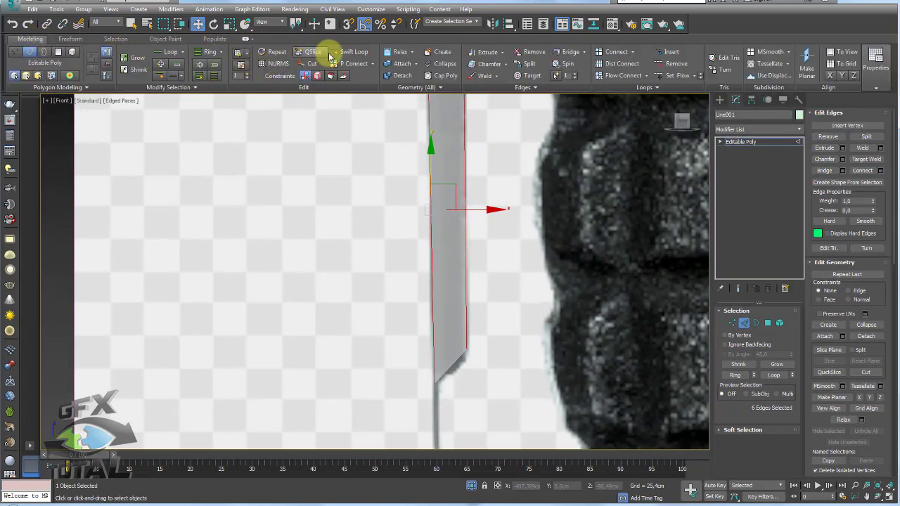
Step: Bring the grenade's ring into view and select the strip vertices beside it
{"action": "left_click", "coordinate": [353, 52]}
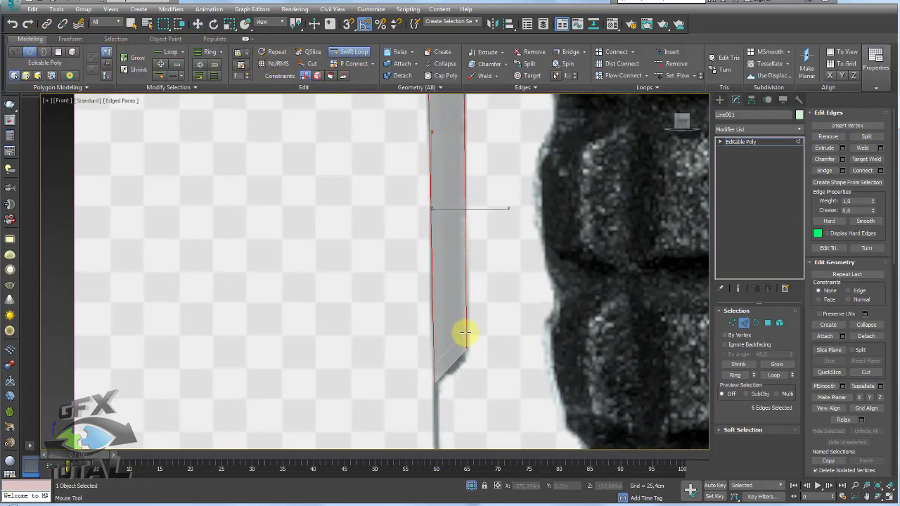
{"action": "scroll", "coordinate": [465, 334], "scroll_direction": "down", "scroll_amount": 3}
{"action": "middle_click_drag", "start_coordinate": [472, 255], "coordinate": [474, 293]}
{"action": "scroll", "coordinate": [474, 293], "scroll_direction": "up", "scroll_amount": 3}
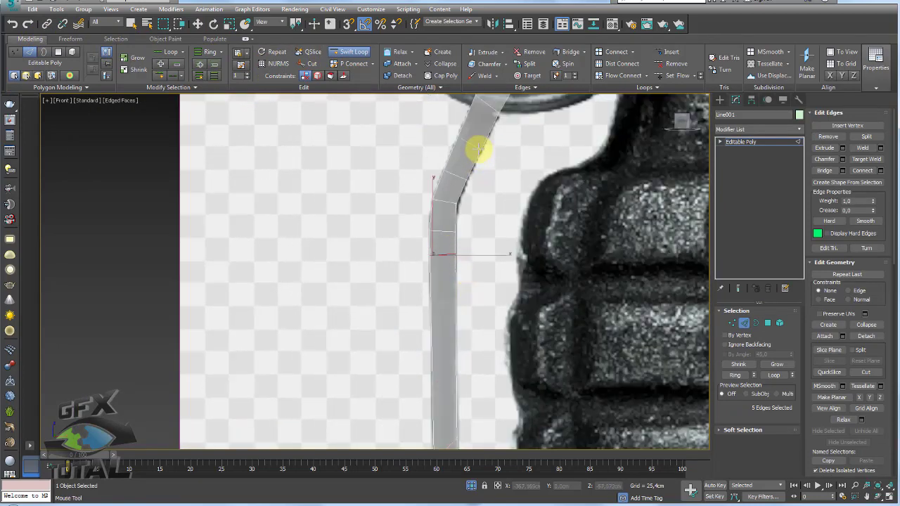
{"action": "middle_click_drag", "start_coordinate": [496, 110], "coordinate": [489, 273]}
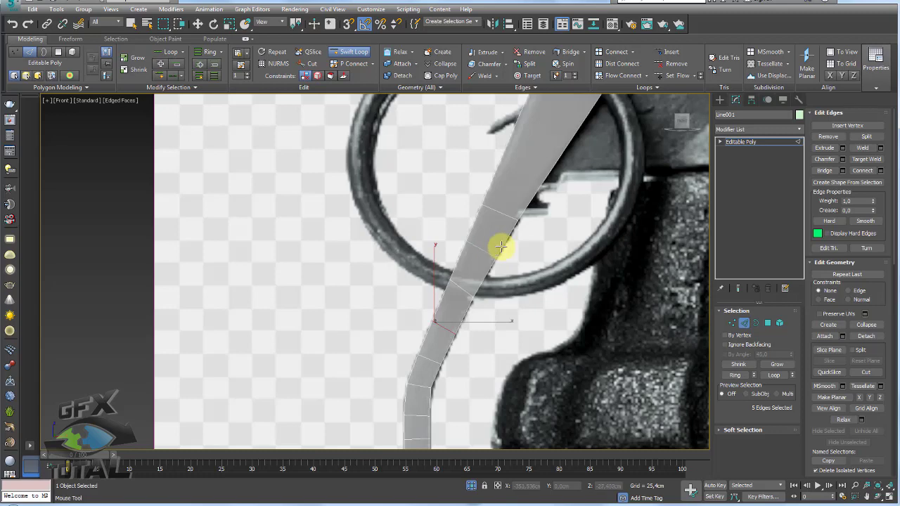
{"action": "scroll", "coordinate": [545, 225], "scroll_direction": "down", "scroll_amount": 2}
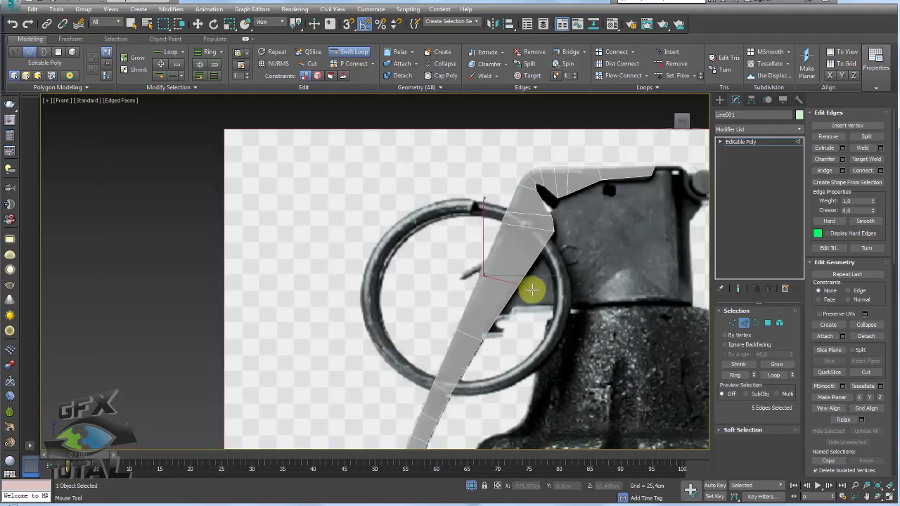
{"action": "left_click", "coordinate": [732, 323]}
{"action": "scroll", "coordinate": [536, 302], "scroll_direction": "up", "scroll_amount": 3}
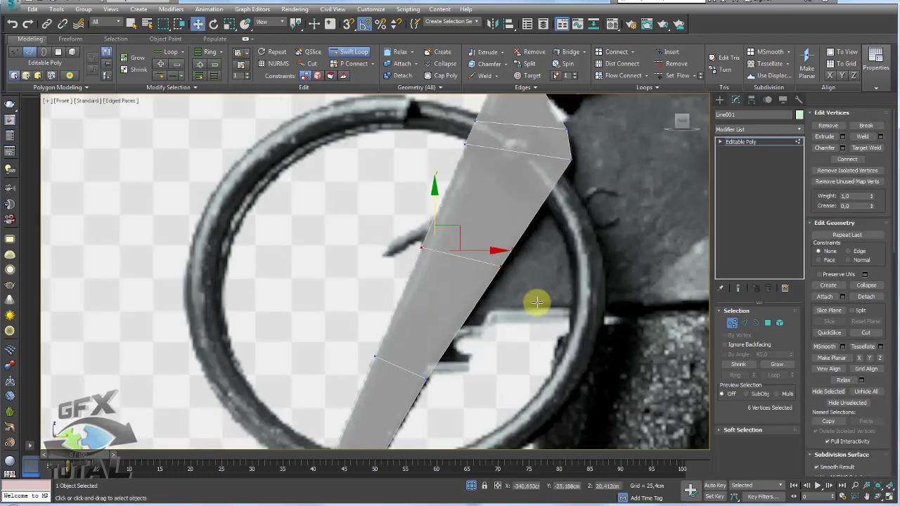
{"action": "left_click", "coordinate": [504, 257]}
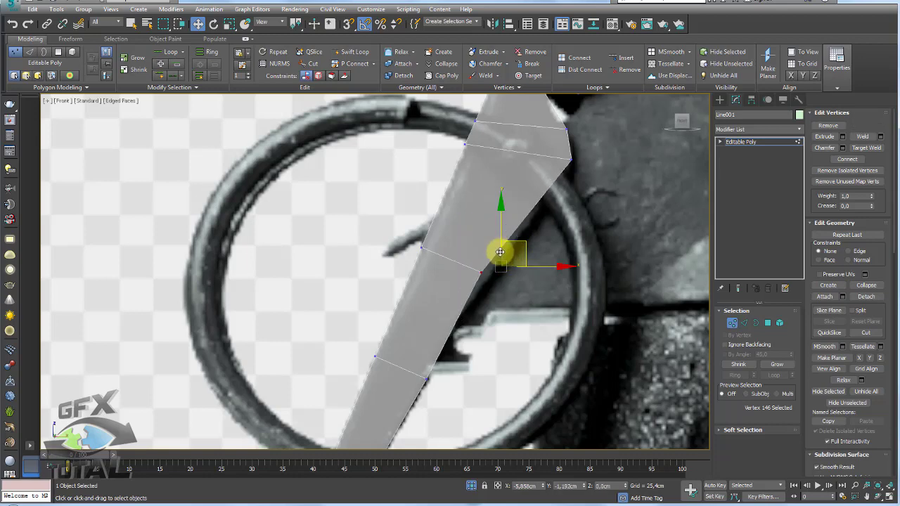
{"action": "scroll", "coordinate": [597, 182], "scroll_direction": "down", "scroll_amount": 1}
{"action": "scroll", "coordinate": [567, 224], "scroll_direction": "up", "scroll_amount": 1}
{"action": "left_click", "coordinate": [550, 212]}
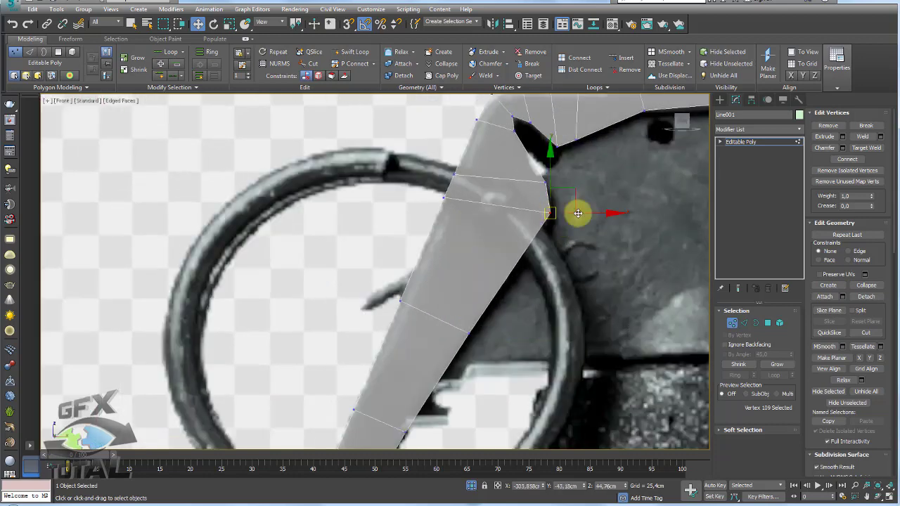
Step: Insert a Swift Loop edge loop at the lever's upper bend and return to object level
{"action": "left_click", "coordinate": [744, 322]}
{"action": "left_click", "coordinate": [353, 52]}
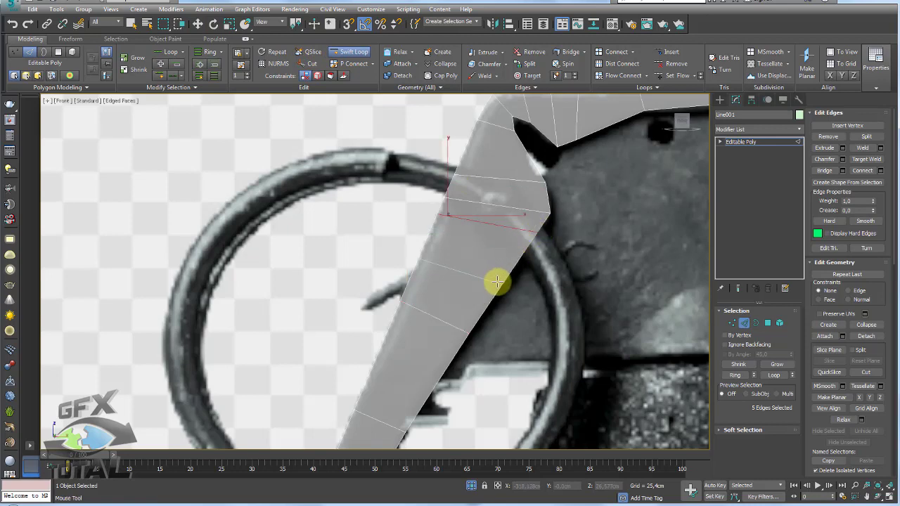
{"action": "middle_click_drag", "start_coordinate": [572, 161], "coordinate": [558, 229]}
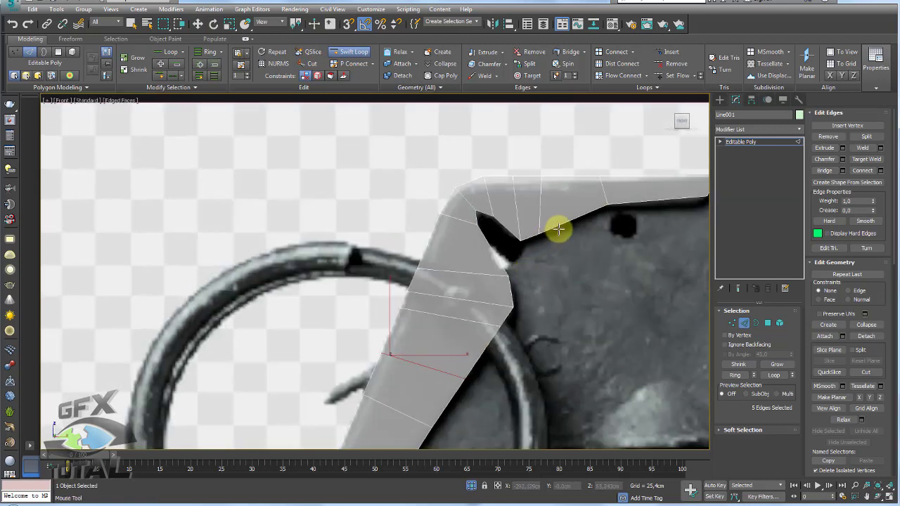
{"action": "left_click", "coordinate": [490, 250]}
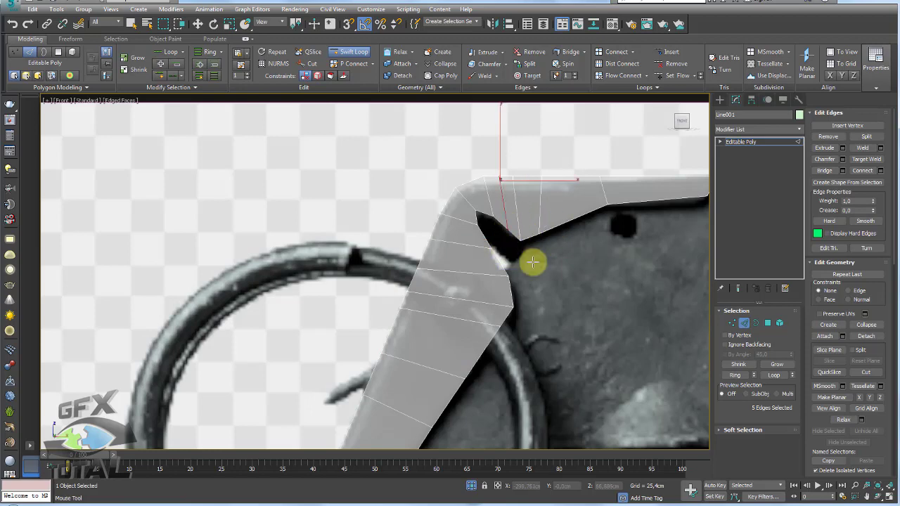
{"action": "key", "text": "w"}
{"action": "left_click", "coordinate": [744, 143]}
{"action": "scroll", "coordinate": [493, 224], "scroll_direction": "down", "scroll_amount": 2}
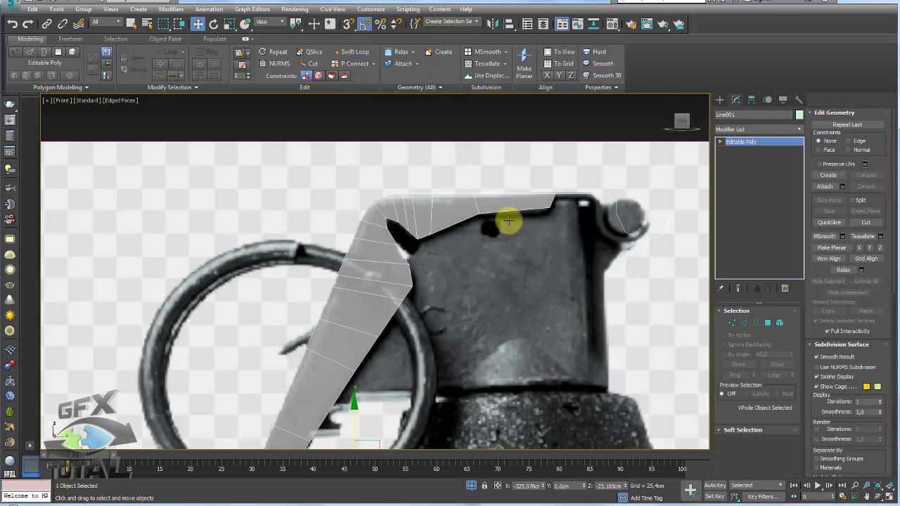
Step: Add three Swift Loop edge loops across the lever's top section
{"action": "middle_click_drag", "start_coordinate": [508, 221], "coordinate": [499, 236]}
{"action": "left_click", "coordinate": [744, 322]}
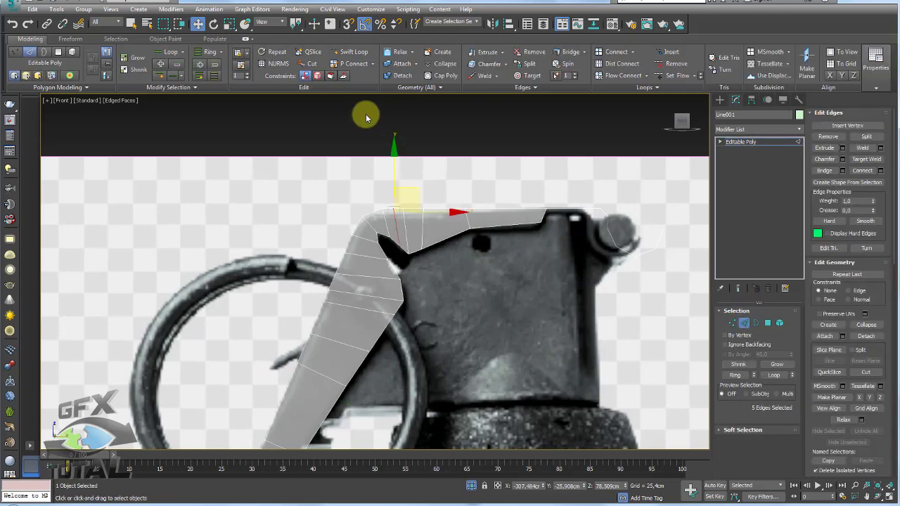
{"action": "left_click", "coordinate": [350, 52]}
{"action": "scroll", "coordinate": [531, 221], "scroll_direction": "up", "scroll_amount": 5}
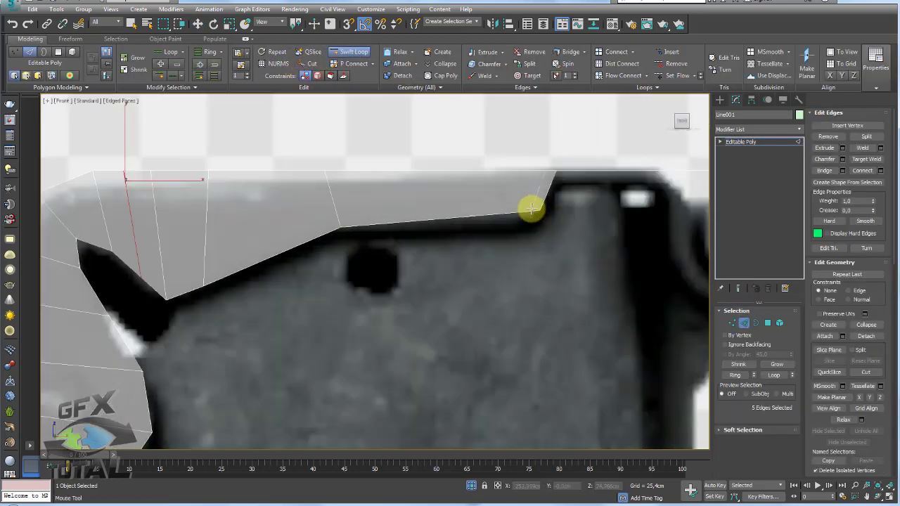
{"action": "left_click", "coordinate": [532, 206]}
{"action": "left_click", "coordinate": [457, 209]}
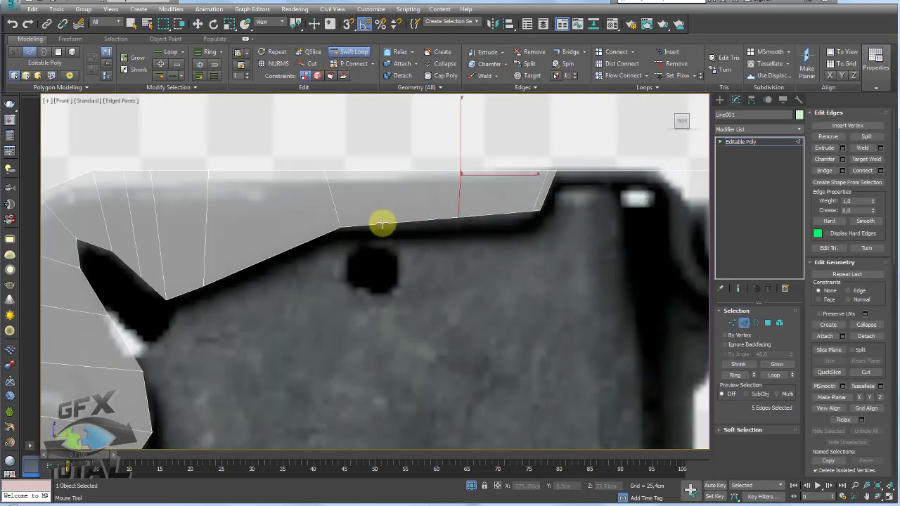
{"action": "left_click", "coordinate": [271, 244]}
{"action": "key", "text": "w"}
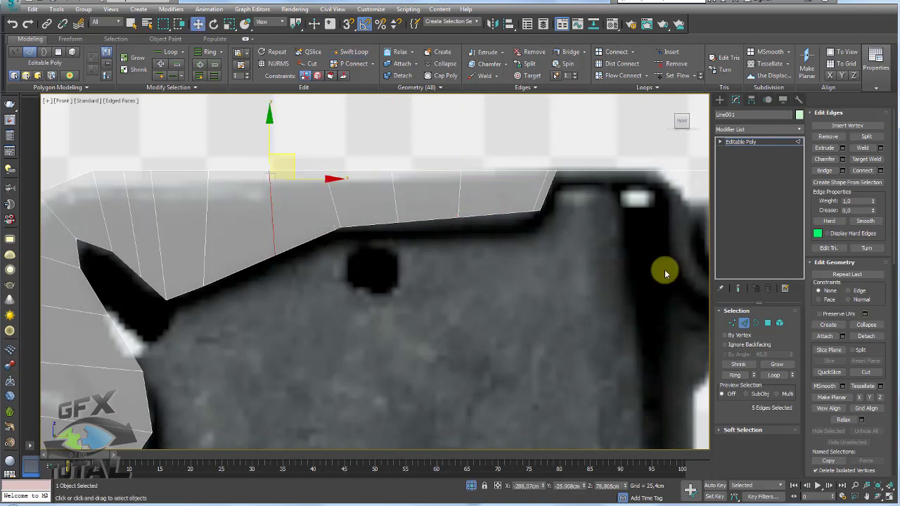
Step: Move the top section's lower-edge vertices onto the reference outline toward the notch
{"action": "left_click", "coordinate": [732, 323]}
{"action": "left_click", "coordinate": [457, 220]}
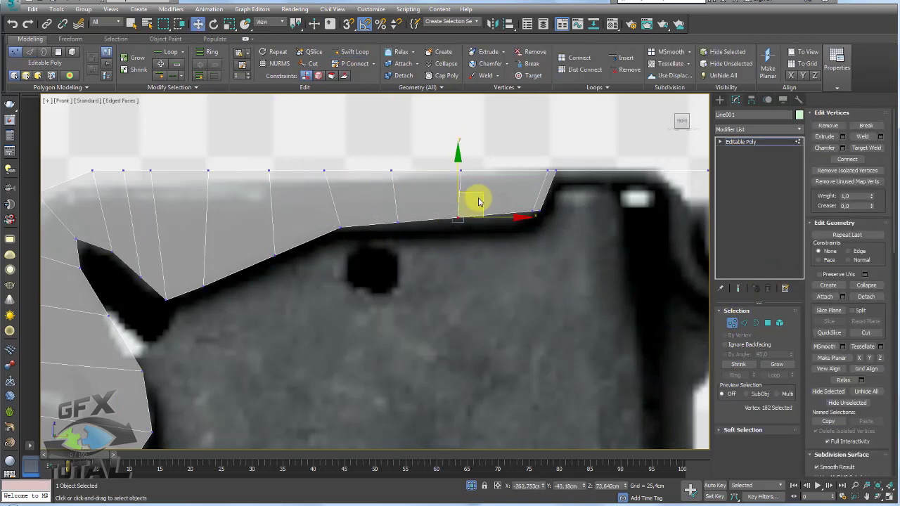
{"action": "left_click_drag", "start_coordinate": [567, 239], "coordinate": [533, 201]}
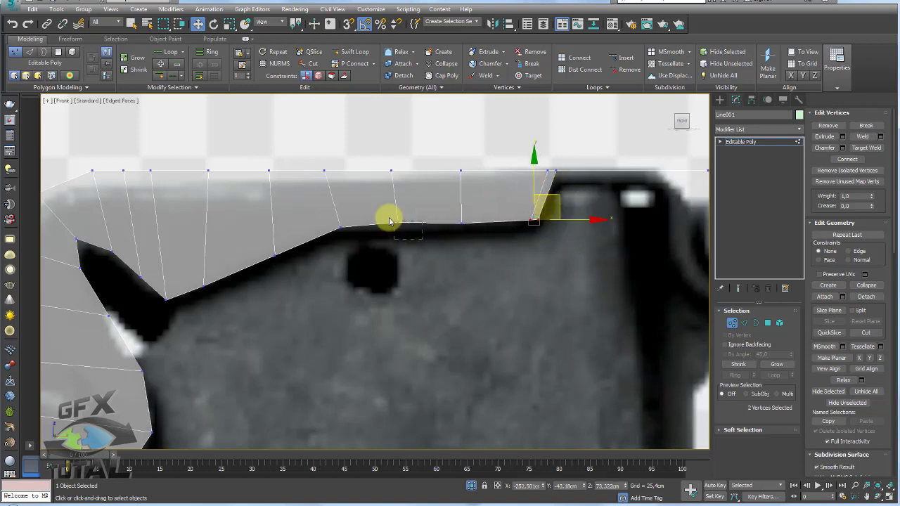
{"action": "left_click_drag", "start_coordinate": [388, 215], "coordinate": [415, 236]}
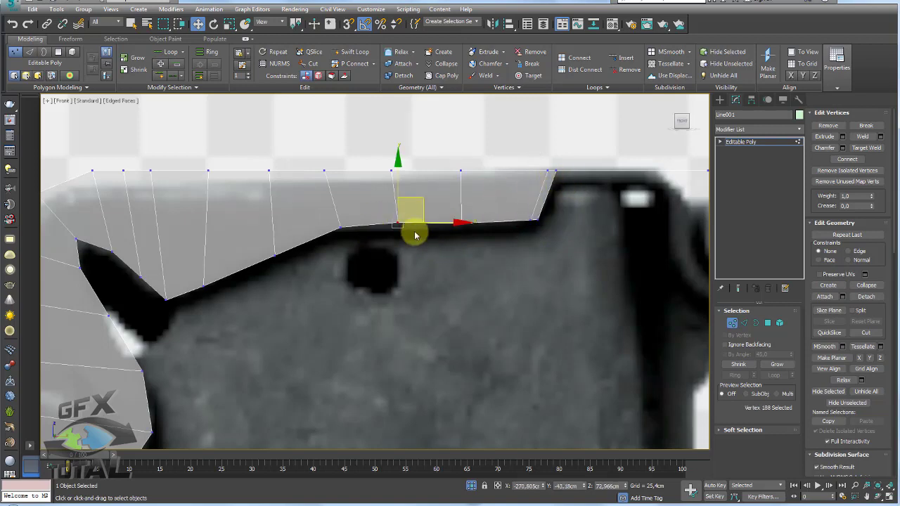
{"action": "left_click", "coordinate": [341, 225]}
{"action": "left_click_drag", "start_coordinate": [361, 203], "coordinate": [347, 211]}
{"action": "left_click", "coordinate": [274, 254]}
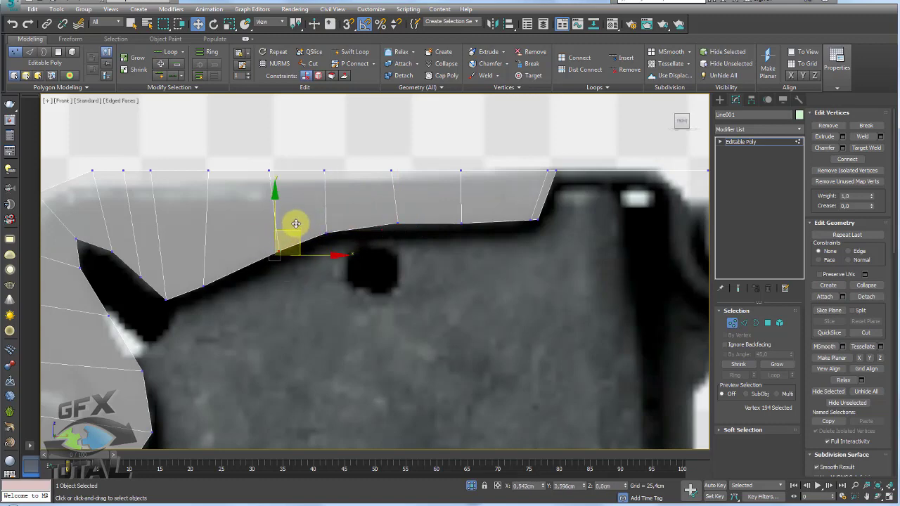
{"action": "left_click_drag", "start_coordinate": [204, 283], "coordinate": [216, 277]}
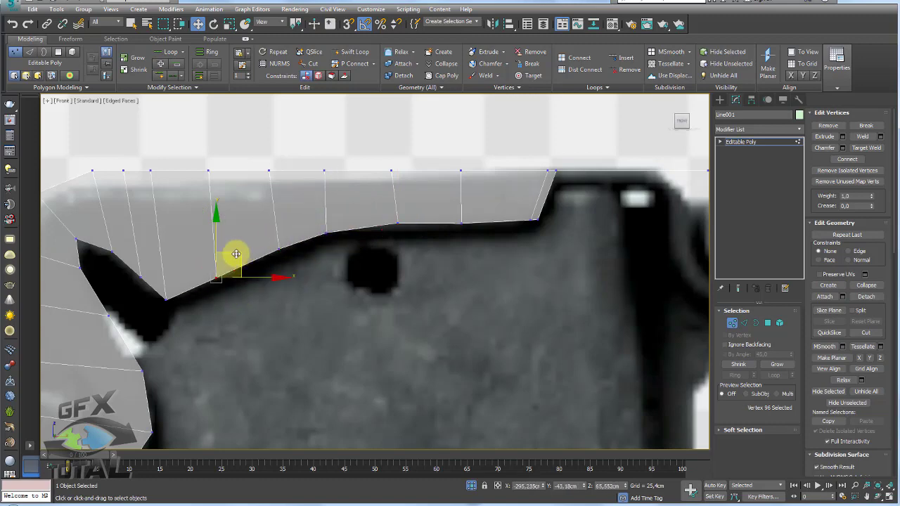
Step: Return to object level, frame the whole lever top, and switch to Perspective view
{"action": "left_click", "coordinate": [749, 142]}
{"action": "scroll", "coordinate": [502, 187], "scroll_direction": "down", "scroll_amount": 3}
{"action": "scroll", "coordinate": [539, 181], "scroll_direction": "up", "scroll_amount": 2}
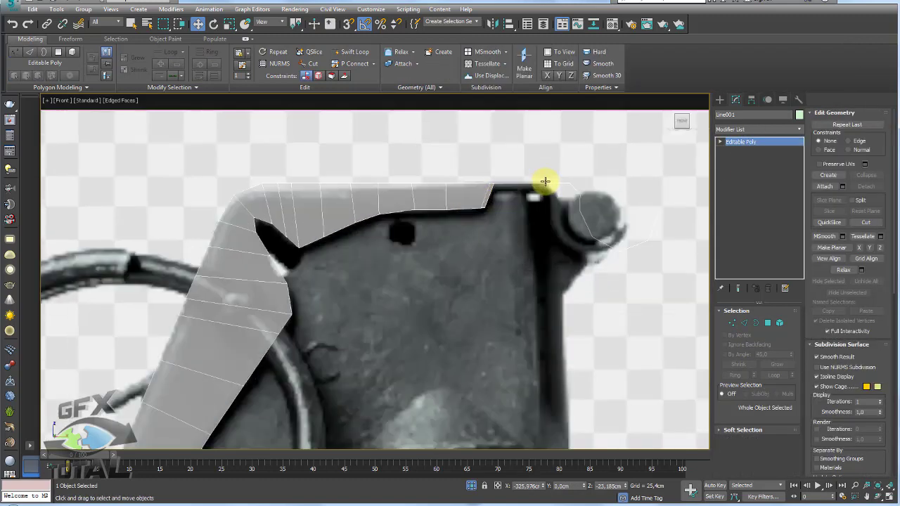
{"action": "mouse_move", "coordinate": [539, 181]}
{"action": "middle_mouse_down"}
{"action": "mouse_move", "coordinate": [547, 212]}
{"action": "mouse_move", "coordinate": [502, 207]}
{"action": "mouse_move", "coordinate": [534, 261]}
{"action": "middle_mouse_up"}
{"action": "scroll", "coordinate": [499, 185], "scroll_direction": "down", "scroll_amount": 2}
{"action": "key", "text": "p"}
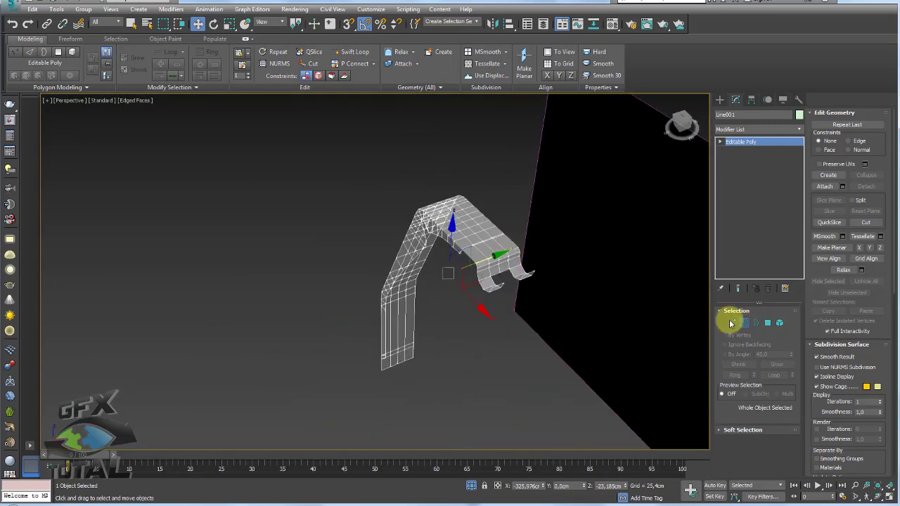
Step: Select the right half of the lever's polygons and delete them
{"action": "left_click", "coordinate": [744, 323]}
{"action": "mouse_move", "coordinate": [450, 267]}
{"action": "middle_mouse_down", "text": "alt"}
{"action": "mouse_move", "coordinate": [422, 261]}
{"action": "mouse_move", "coordinate": [476, 271]}
{"action": "middle_mouse_up", "text": "alt"}
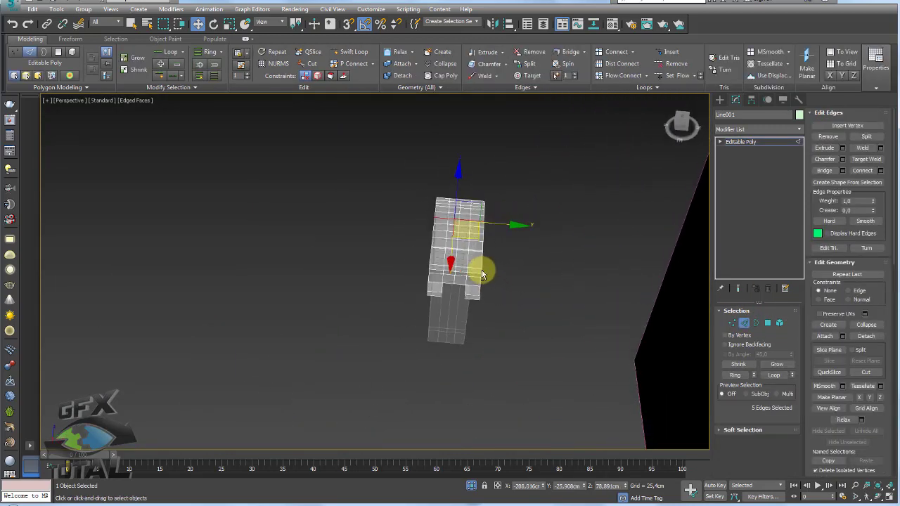
{"action": "left_click", "coordinate": [767, 322]}
{"action": "left_click_drag", "start_coordinate": [547, 181], "coordinate": [471, 344]}
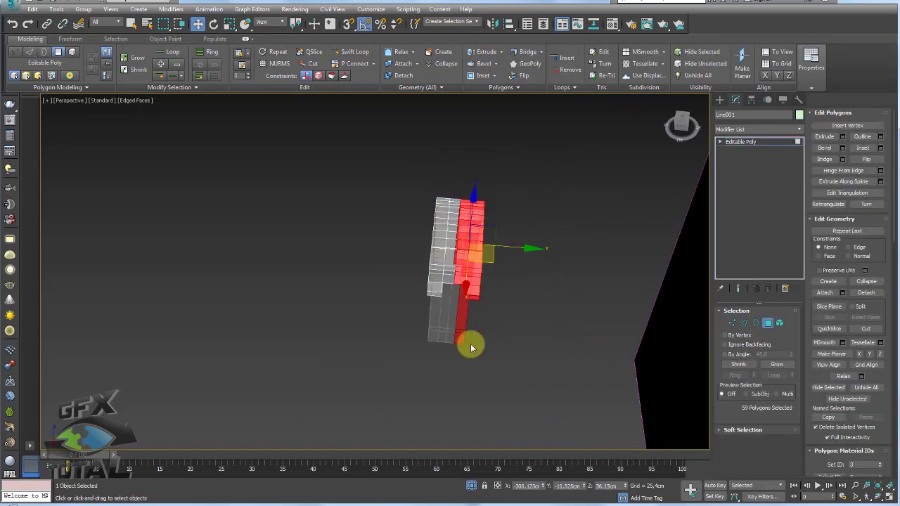
{"action": "key", "text": "Delete"}
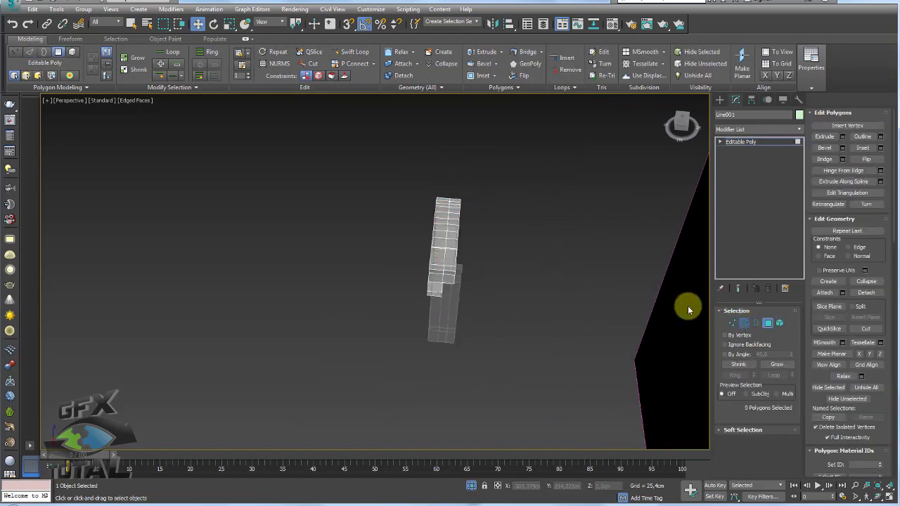
Step: Select the open border edge loop and orbit to view the lever beside the grenade reference
{"action": "key", "text": "2"}
{"action": "key", "text": "z"}
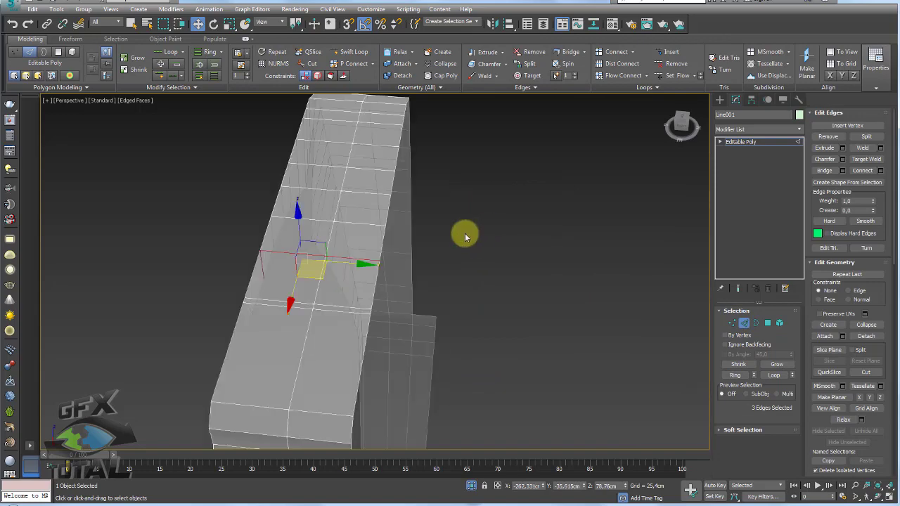
{"action": "double_click", "coordinate": [384, 238]}
{"action": "scroll", "coordinate": [571, 234], "scroll_direction": "down", "scroll_amount": 5}
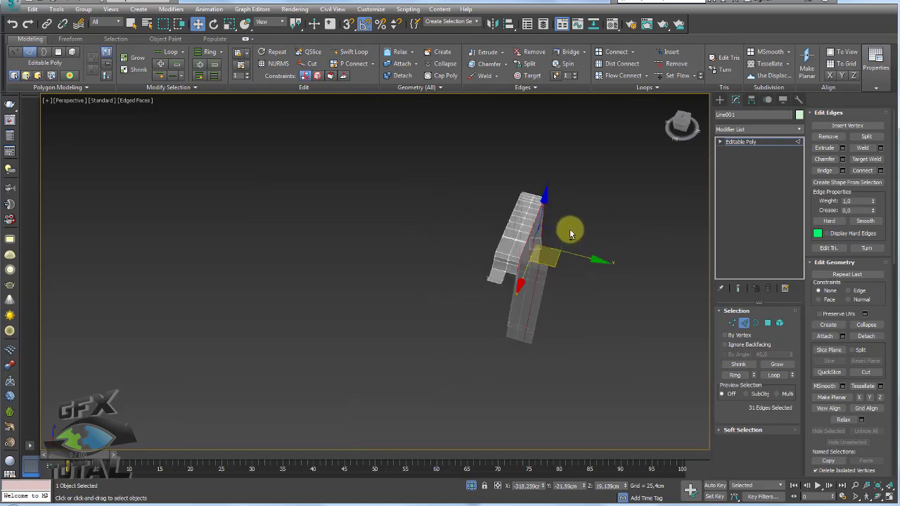
{"action": "middle_click_drag", "start_coordinate": [570, 234], "coordinate": [613, 235], "text": "alt"}
{"action": "scroll", "coordinate": [534, 235], "scroll_direction": "up", "scroll_amount": 5}
{"action": "middle_click_drag", "start_coordinate": [458, 234], "coordinate": [402, 227], "text": "alt"}
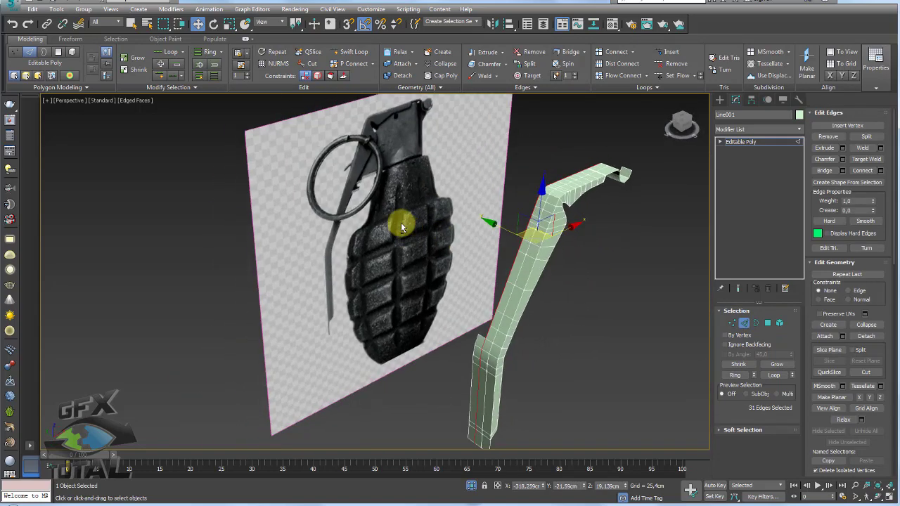
Step: Open the Modifier List to choose a new modifier
{"action": "left_click", "coordinate": [800, 130]}
{"action": "left_click", "coordinate": [800, 130]}
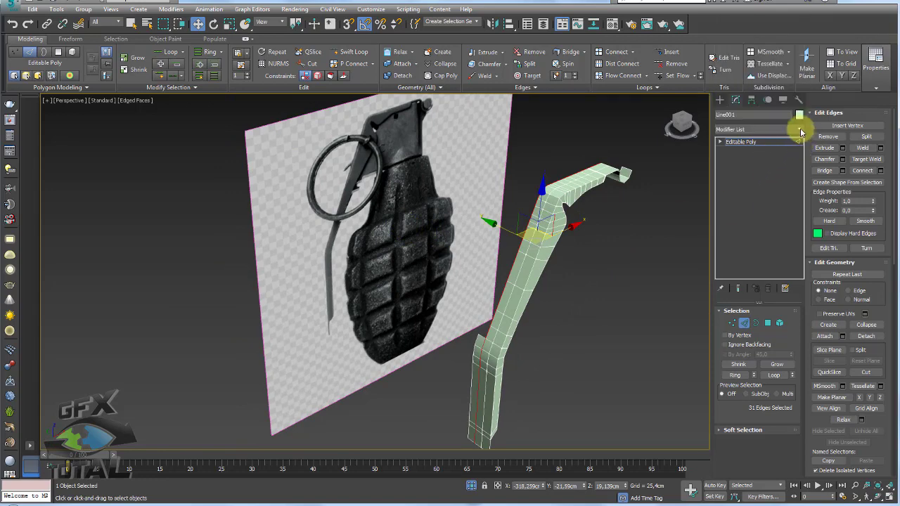
{"action": "left_click", "coordinate": [800, 129]}
{"action": "left_click_drag", "start_coordinate": [800, 160], "coordinate": [790, 382]}
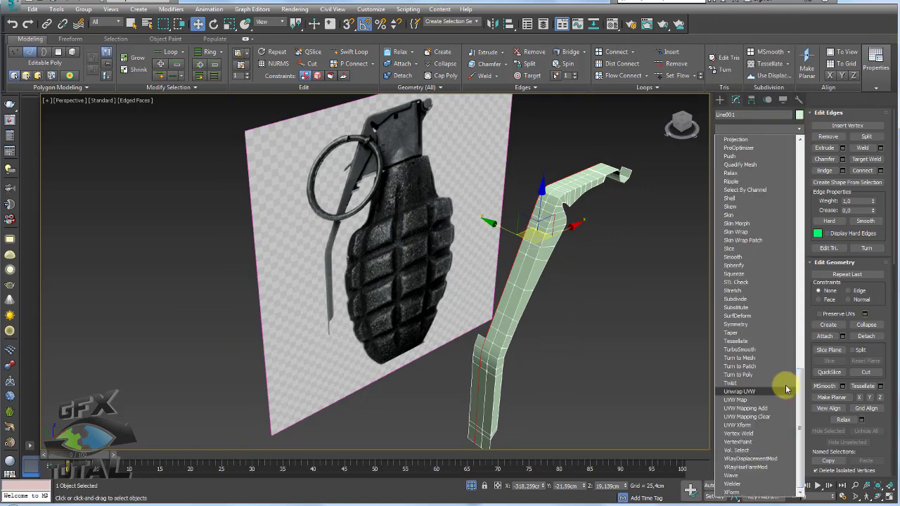
Step: Add a Symmetry modifier to the lever and set its mirror axis to Z
{"action": "left_click", "coordinate": [751, 325]}
{"action": "middle_click_drag", "start_coordinate": [597, 278], "coordinate": [633, 285], "text": "alt"}
{"action": "left_click", "coordinate": [758, 331]}
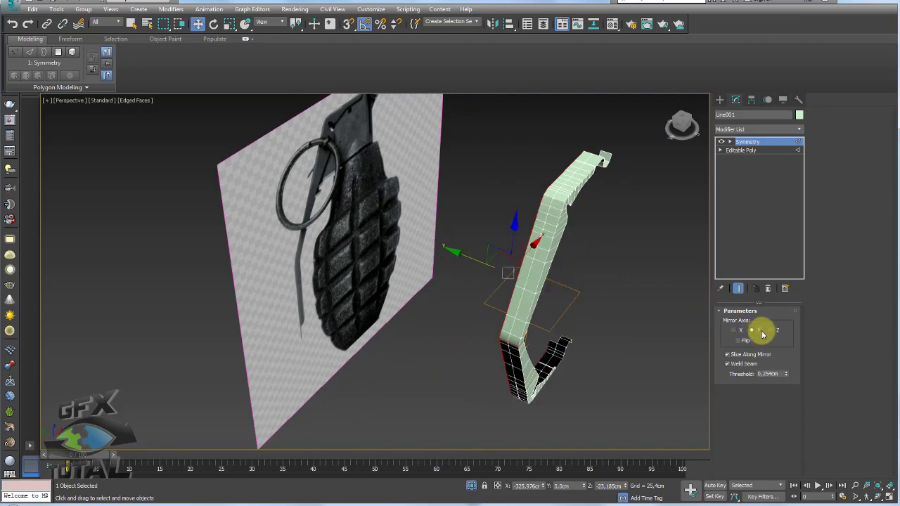
{"action": "left_click", "coordinate": [770, 330]}
{"action": "left_click", "coordinate": [737, 340]}
{"action": "left_click", "coordinate": [738, 340]}
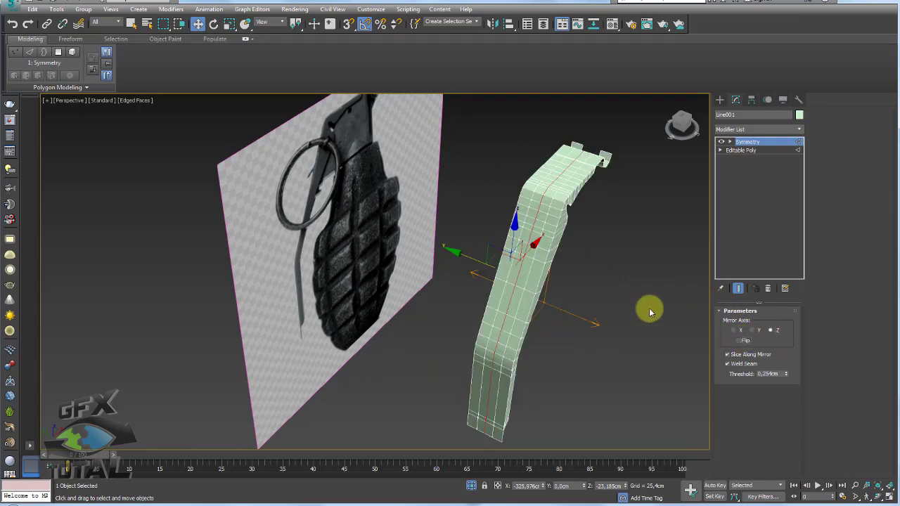
Step: Orbit and zoom to check the mirrored lever against the grenade reference
{"action": "mouse_move", "coordinate": [647, 306]}
{"action": "middle_mouse_down", "text": "alt"}
{"action": "mouse_move", "coordinate": [701, 313]}
{"action": "mouse_move", "coordinate": [502, 257]}
{"action": "mouse_move", "coordinate": [513, 284]}
{"action": "mouse_move", "coordinate": [575, 205]}
{"action": "middle_mouse_up", "text": "alt"}
{"action": "scroll", "coordinate": [572, 203], "scroll_direction": "up", "scroll_amount": 5}
{"action": "scroll", "coordinate": [555, 204], "scroll_direction": "down", "scroll_amount": 4}
{"action": "scroll", "coordinate": [555, 220], "scroll_direction": "up", "scroll_amount": 2}
{"action": "scroll", "coordinate": [569, 228], "scroll_direction": "up", "scroll_amount": 2}
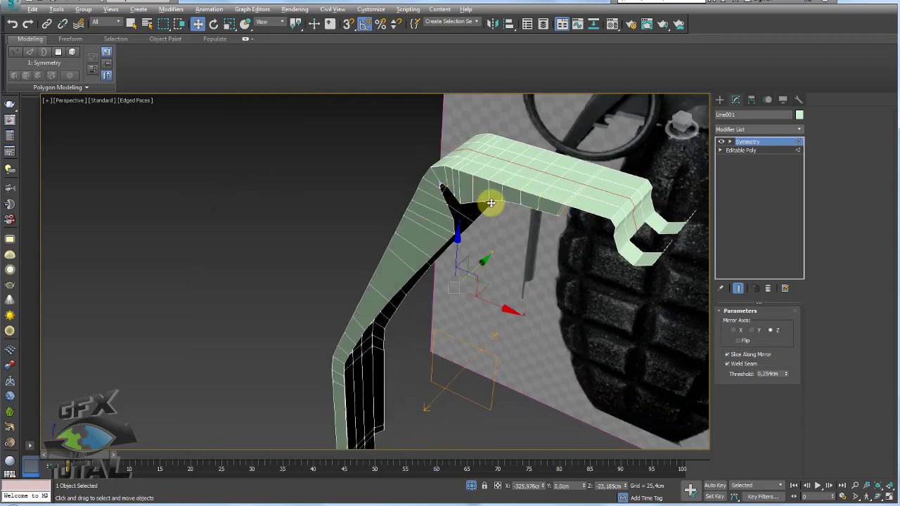
{"action": "middle_click_drag", "start_coordinate": [488, 201], "coordinate": [546, 177], "text": "alt"}
{"action": "scroll", "coordinate": [552, 176], "scroll_direction": "up", "scroll_amount": 2}
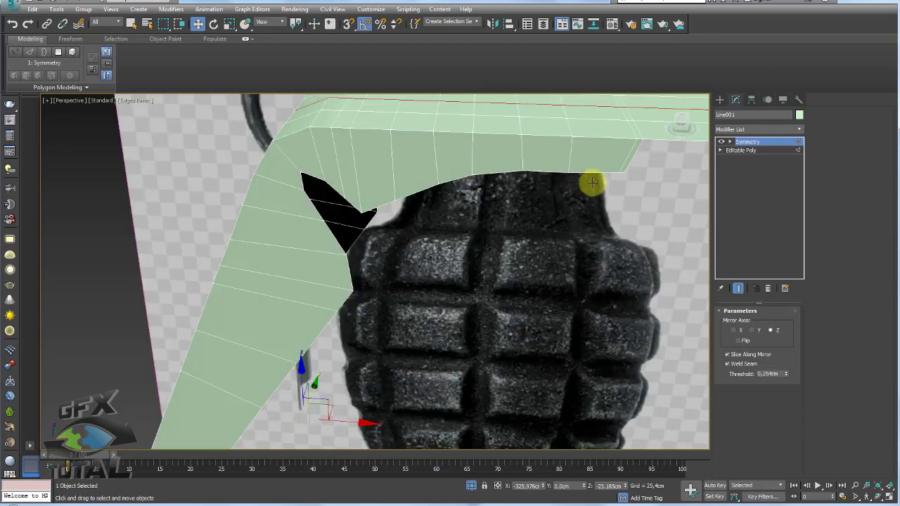
Step: In Editable Poly vertex mode, cut a new edge leftward along the lever's lower inner edge
{"action": "left_click", "coordinate": [740, 149]}
{"action": "left_click", "coordinate": [732, 323]}
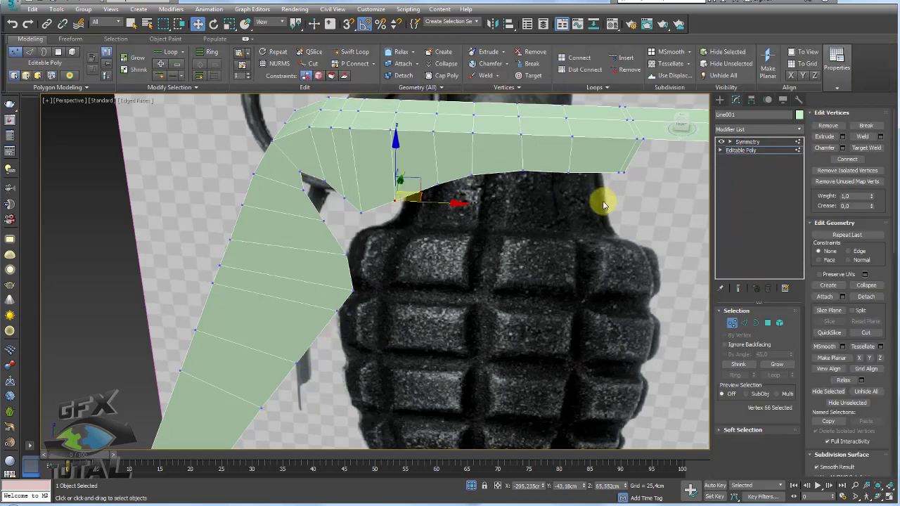
{"action": "key", "text": "alt+x"}
{"action": "scroll", "coordinate": [643, 183], "scroll_direction": "up", "scroll_amount": 3}
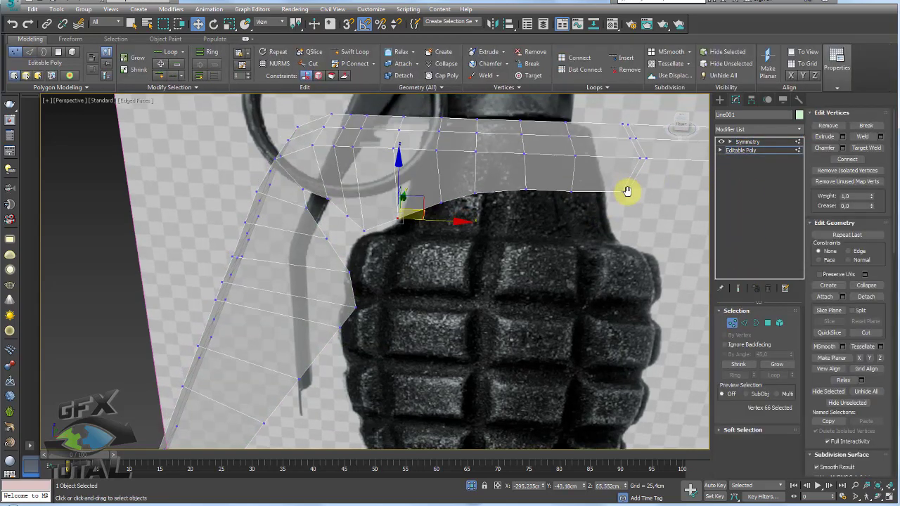
{"action": "key", "text": "alt+x"}
{"action": "key", "text": "alt+c"}
{"action": "left_click", "coordinate": [628, 187]}
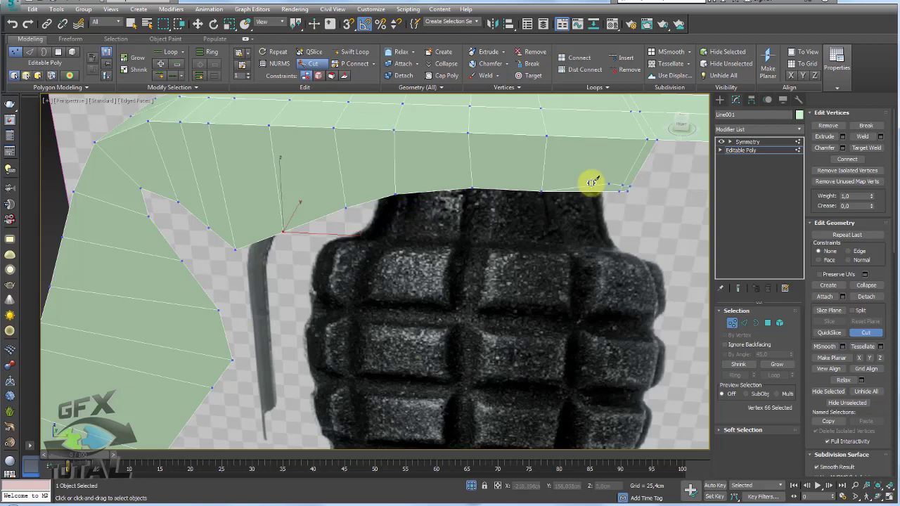
{"action": "left_click", "coordinate": [543, 186]}
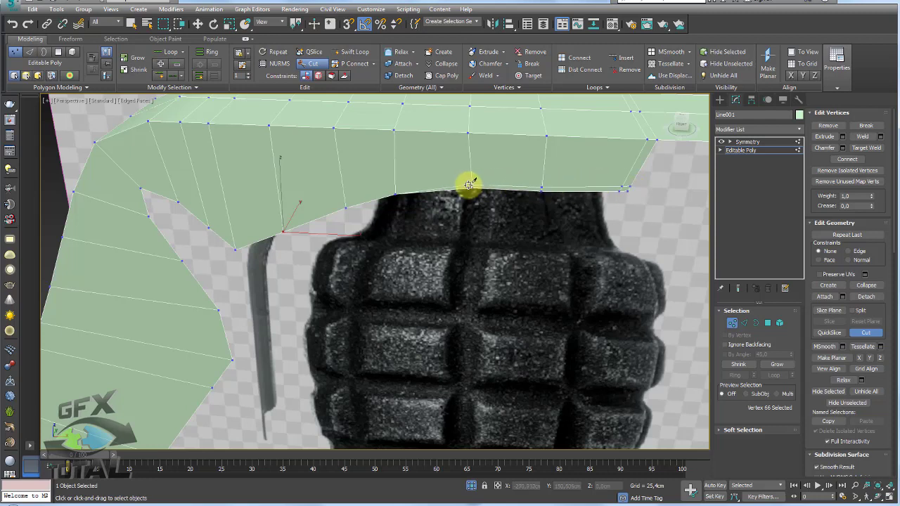
{"action": "left_click", "coordinate": [470, 183]}
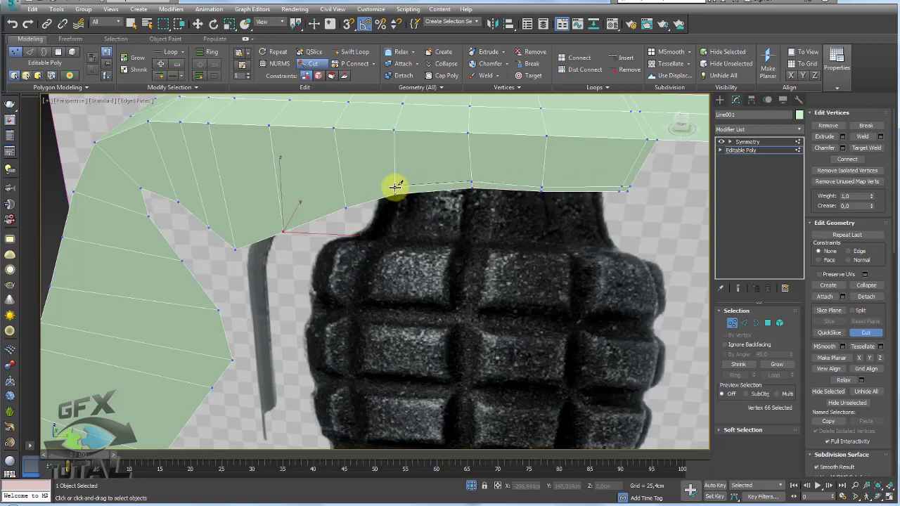
{"action": "left_click", "coordinate": [395, 187]}
{"action": "left_click", "coordinate": [344, 201]}
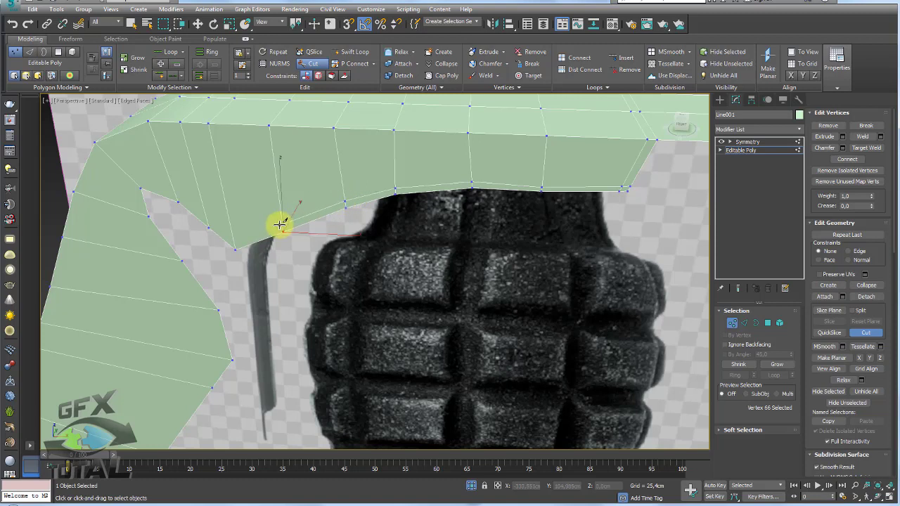
Step: Continue the cut around the inner corner and down the left strip
{"action": "left_click", "coordinate": [281, 228]}
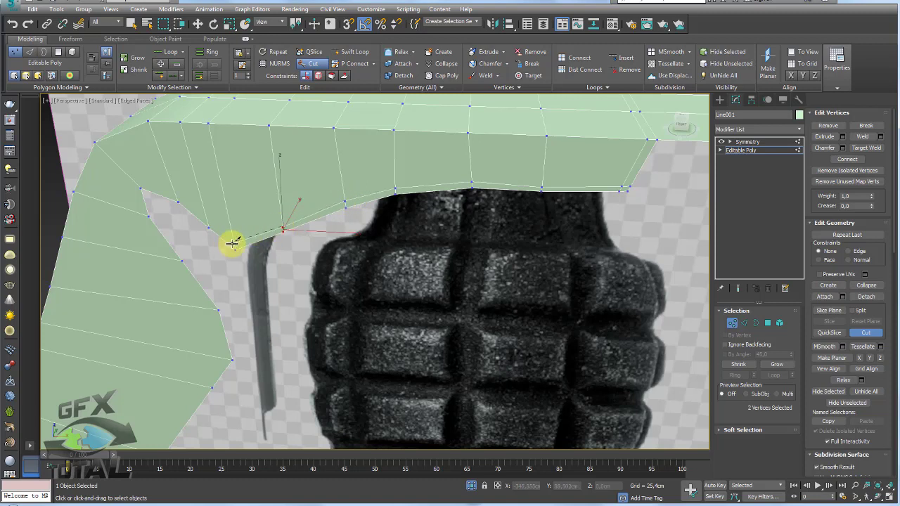
{"action": "left_click", "coordinate": [207, 219]}
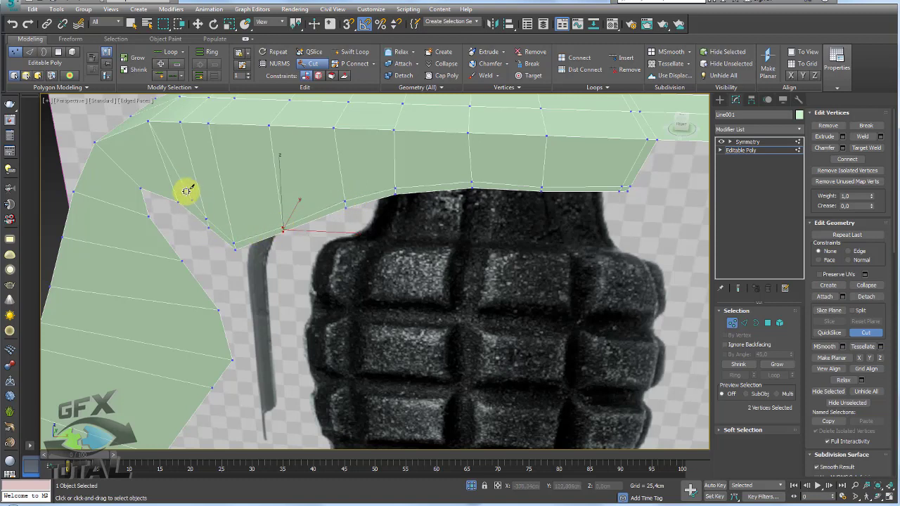
{"action": "left_click", "coordinate": [174, 192]}
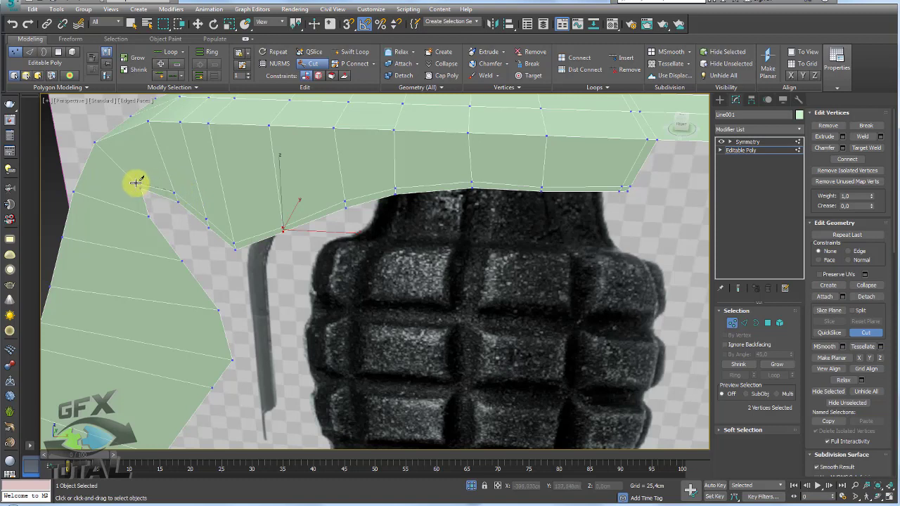
{"action": "left_click", "coordinate": [143, 213]}
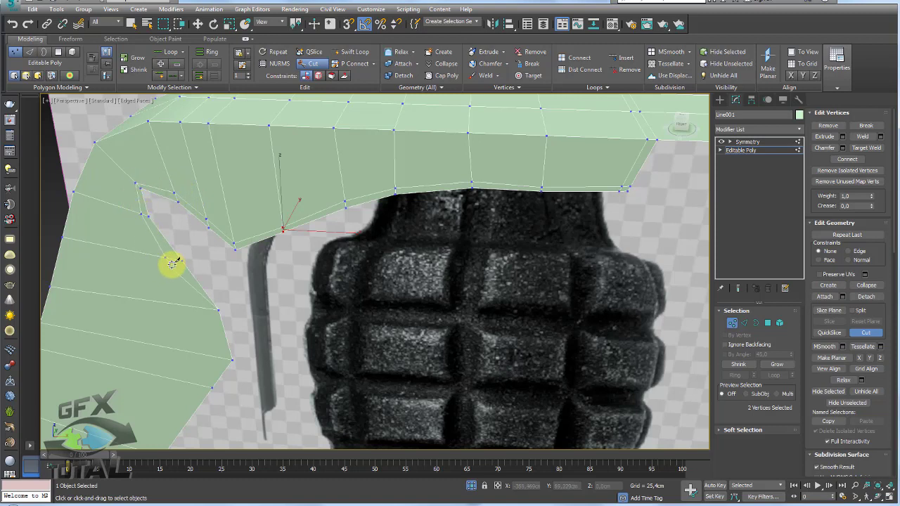
{"action": "left_click", "coordinate": [172, 260]}
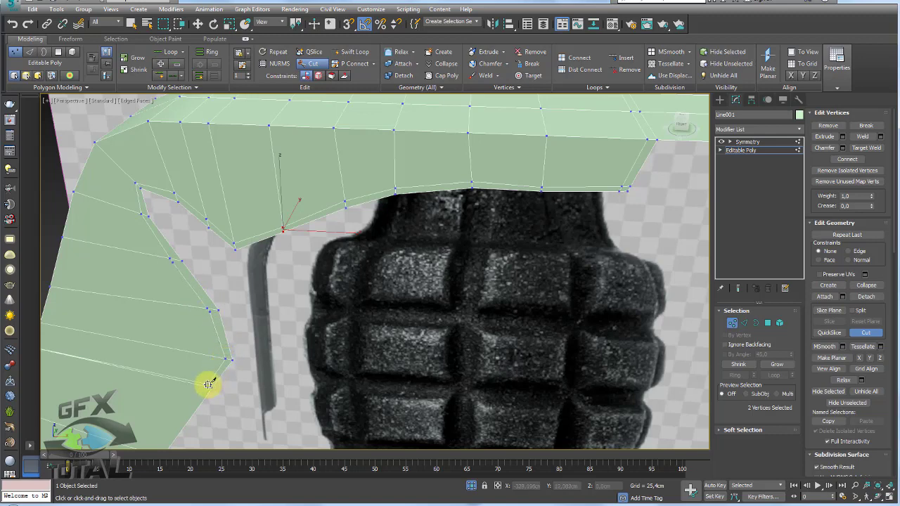
Step: Cut a second edge down the side strip's right edge
{"action": "scroll", "coordinate": [205, 386], "scroll_direction": "down", "scroll_amount": 5}
{"action": "scroll", "coordinate": [350, 103], "scroll_direction": "up", "scroll_amount": 6}
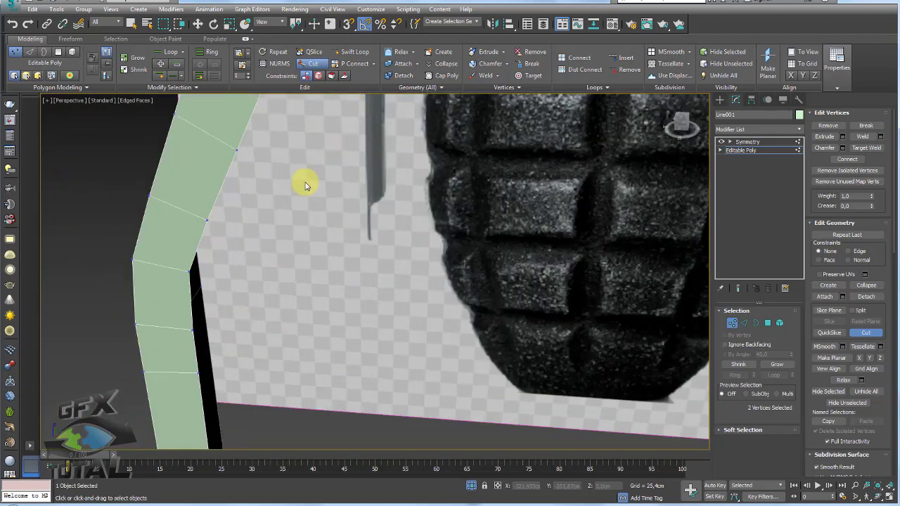
{"action": "middle_click_drag", "start_coordinate": [306, 186], "coordinate": [283, 187], "text": "alt"}
{"action": "scroll", "coordinate": [301, 282], "scroll_direction": "up", "scroll_amount": 3}
{"action": "middle_click_drag", "start_coordinate": [301, 282], "coordinate": [408, 247], "text": "alt"}
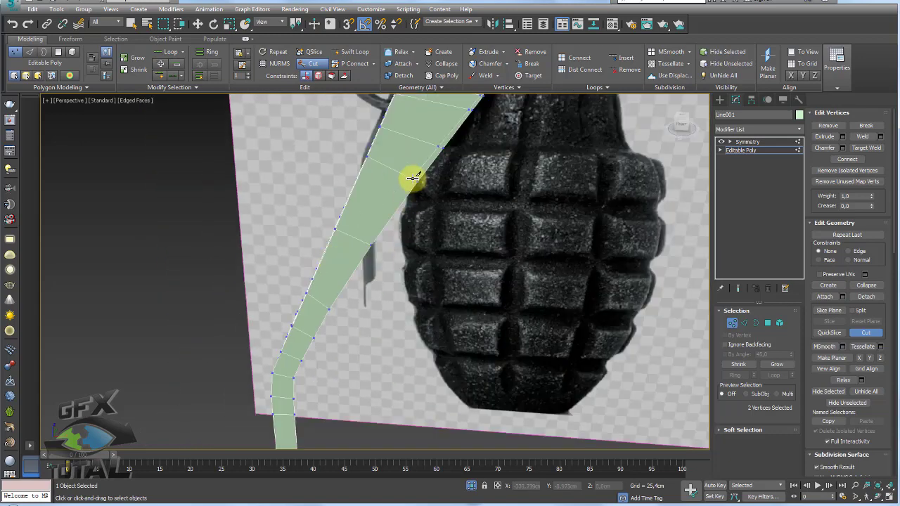
{"action": "left_click", "coordinate": [414, 180]}
{"action": "right_click", "coordinate": [394, 226]}
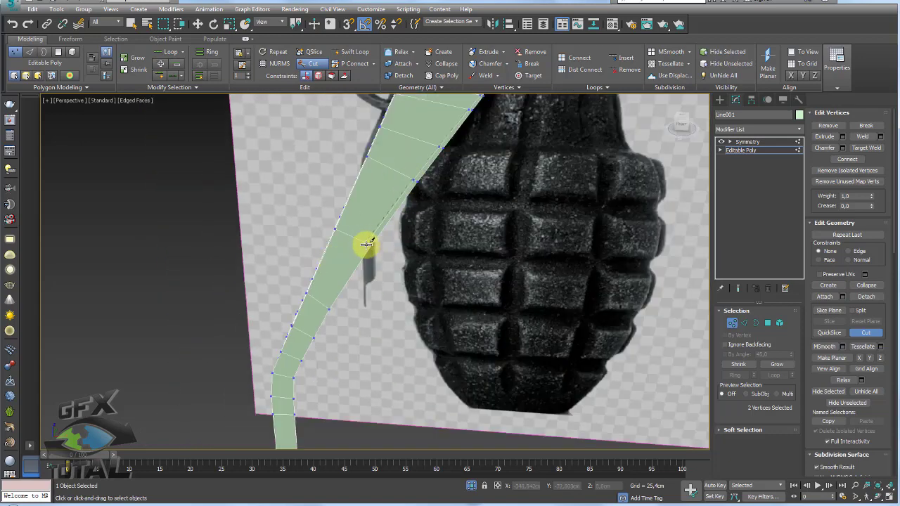
{"action": "left_click", "coordinate": [366, 244]}
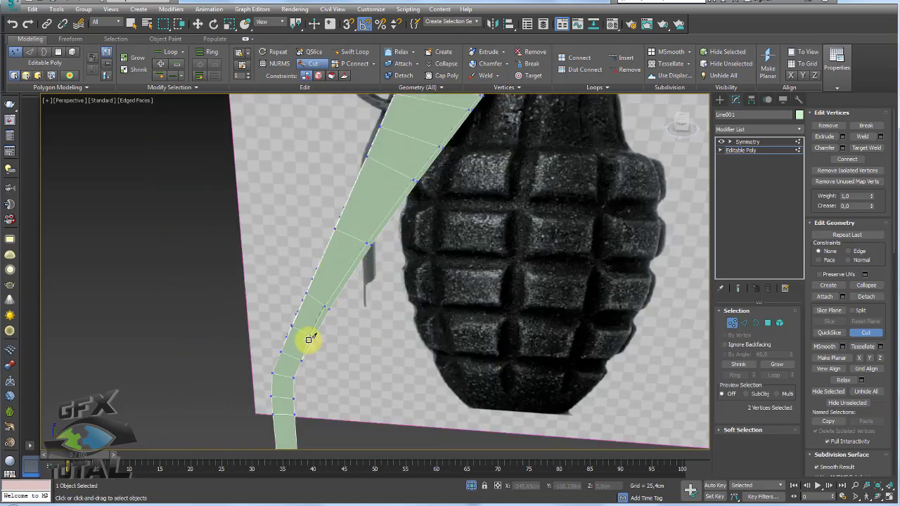
{"action": "scroll", "coordinate": [285, 371], "scroll_direction": "up", "scroll_amount": 2}
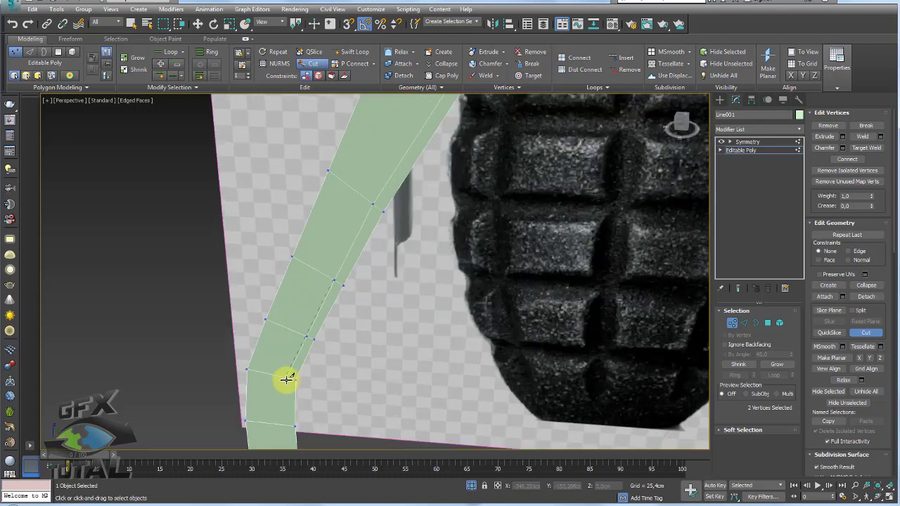
{"action": "left_click", "coordinate": [289, 380]}
{"action": "mouse_move", "coordinate": [289, 425]}
{"action": "middle_mouse_down", "text": "alt"}
{"action": "mouse_move", "coordinate": [305, 387]}
{"action": "mouse_move", "coordinate": [291, 302]}
{"action": "mouse_move", "coordinate": [363, 251]}
{"action": "mouse_move", "coordinate": [420, 249]}
{"action": "mouse_move", "coordinate": [455, 226]}
{"action": "middle_mouse_up", "text": "alt"}
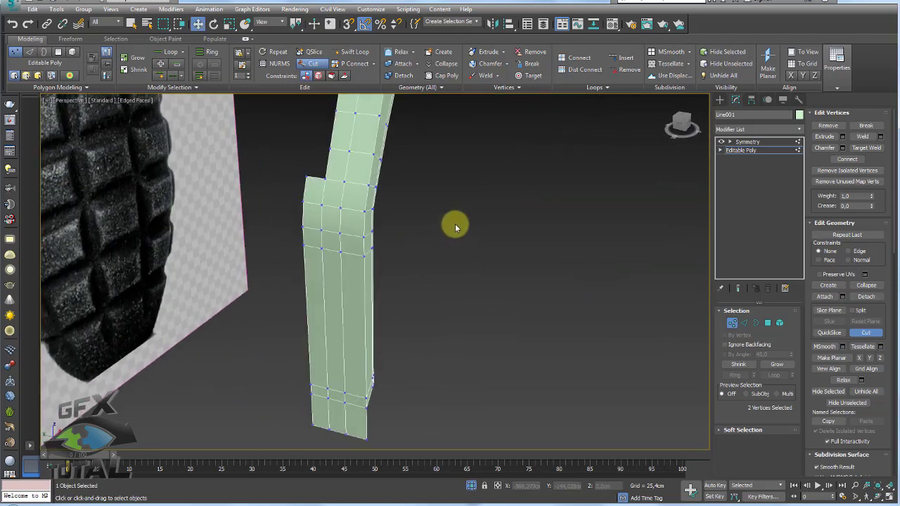
Step: Add a Shell modifier above Symmetry with an inner amount of about 1.8cm
{"action": "left_click", "coordinate": [747, 141]}
{"action": "mouse_move", "coordinate": [596, 183]}
{"action": "middle_mouse_down", "text": "alt"}
{"action": "mouse_move", "coordinate": [496, 303]}
{"action": "mouse_move", "coordinate": [462, 296]}
{"action": "mouse_move", "coordinate": [470, 224]}
{"action": "middle_mouse_up", "text": "alt"}
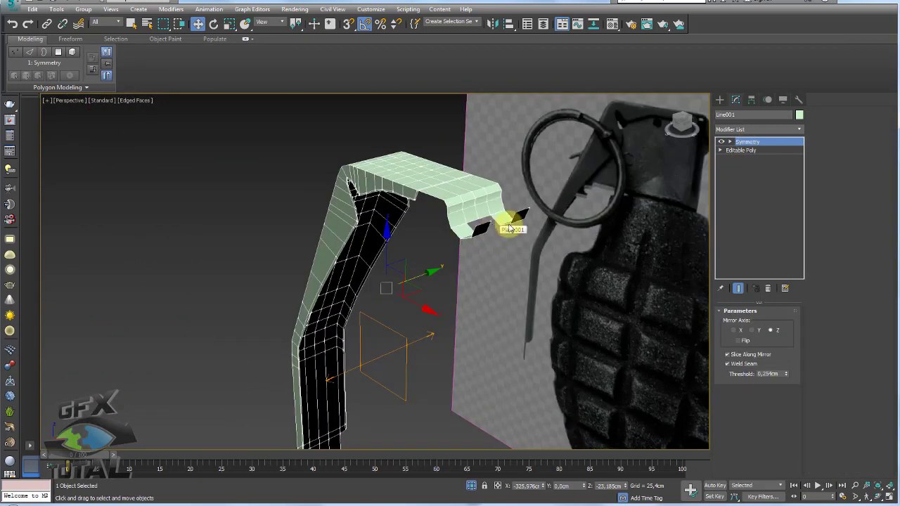
{"action": "type", "text": "x"}
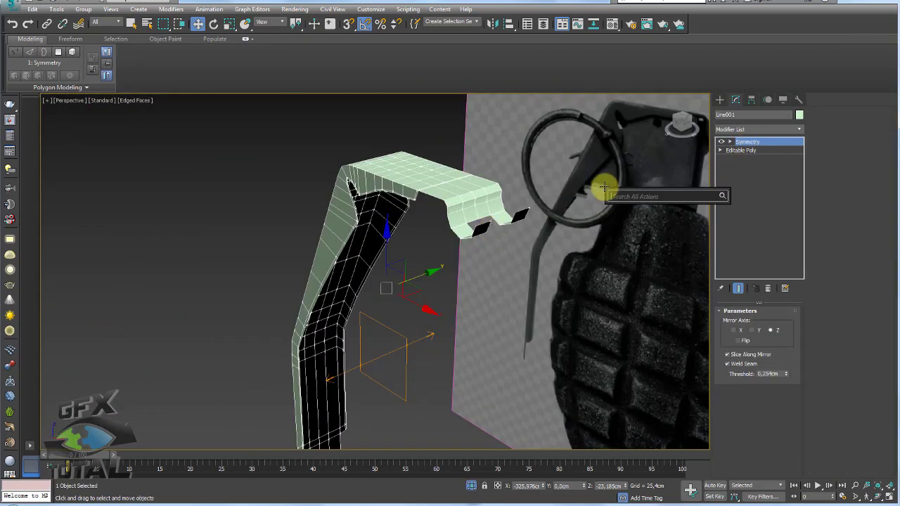
{"action": "type", "text": "shell"}
{"action": "key", "text": "Return"}
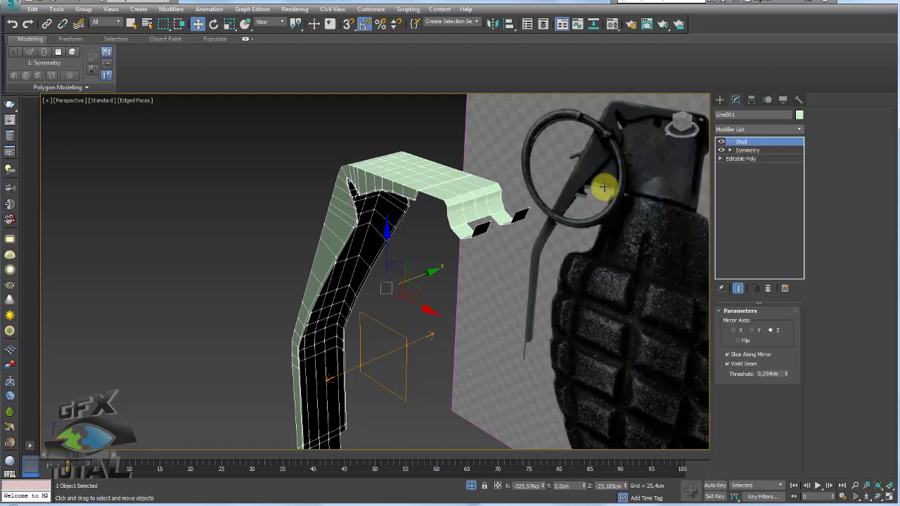
{"action": "middle_click_drag", "start_coordinate": [674, 211], "coordinate": [480, 221], "text": "alt"}
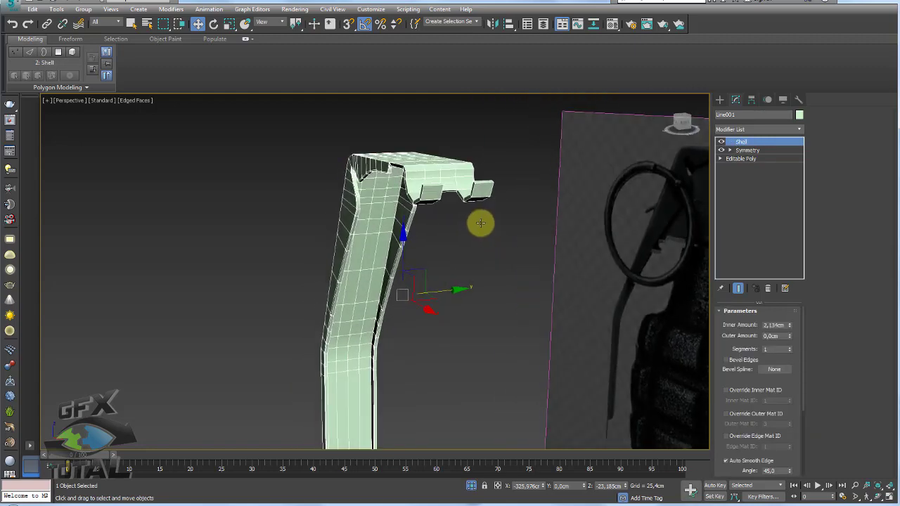
{"action": "mouse_move", "coordinate": [791, 326]}
{"action": "left_mouse_down"}
{"action": "mouse_move", "coordinate": [786, 291]}
{"action": "mouse_move", "coordinate": [788, 336]}
{"action": "mouse_move", "coordinate": [779, 314]}
{"action": "left_mouse_up"}
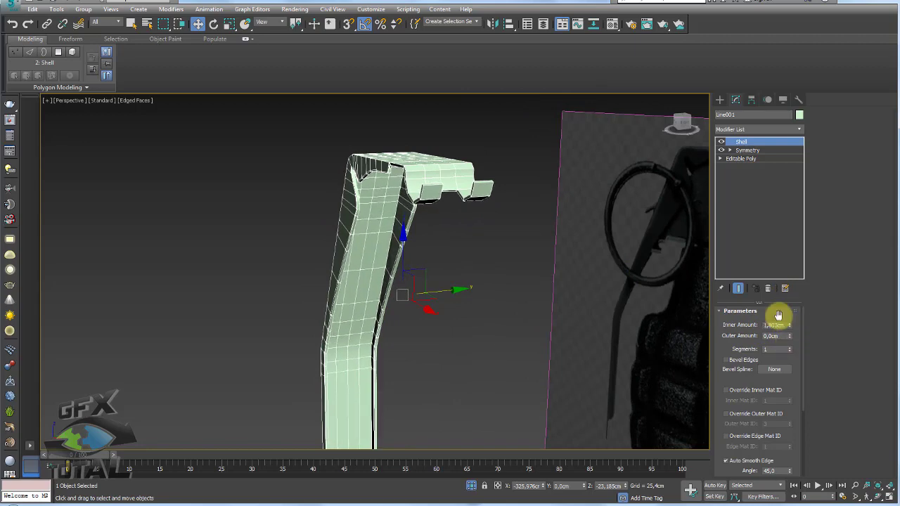
{"action": "mouse_move", "coordinate": [468, 206]}
{"action": "middle_mouse_down", "text": "alt"}
{"action": "mouse_move", "coordinate": [488, 246]}
{"action": "mouse_move", "coordinate": [509, 241]}
{"action": "middle_mouse_up", "text": "alt"}
{"action": "scroll", "coordinate": [490, 244], "scroll_direction": "up", "scroll_amount": 4}
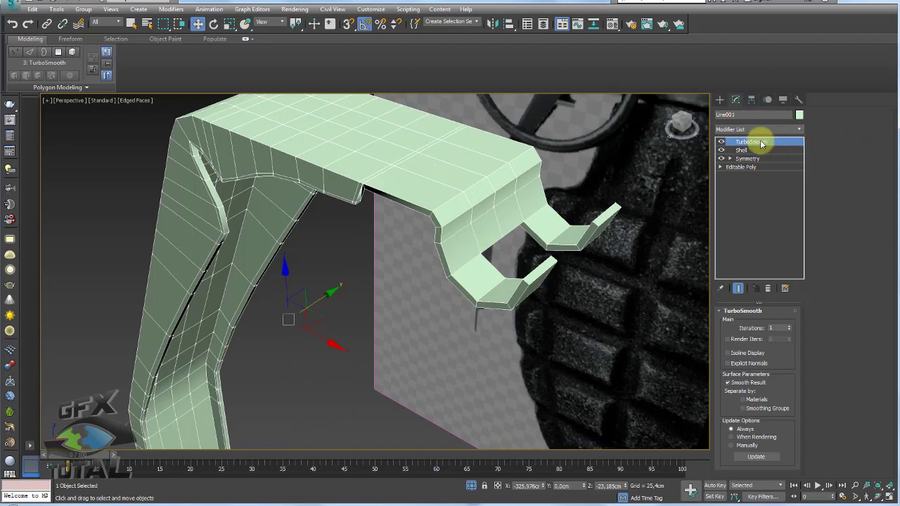
Step: Add TurboSmooth with 1 iteration on top of the Shell
{"action": "left_click", "coordinate": [749, 143]}
{"action": "mouse_move", "coordinate": [507, 177]}
{"action": "middle_mouse_down", "text": "alt"}
{"action": "mouse_move", "coordinate": [344, 252]}
{"action": "mouse_move", "coordinate": [439, 279]}
{"action": "mouse_move", "coordinate": [527, 241]}
{"action": "mouse_move", "coordinate": [577, 292]}
{"action": "mouse_move", "coordinate": [550, 263]}
{"action": "mouse_move", "coordinate": [561, 252]}
{"action": "middle_mouse_up", "text": "alt"}
{"action": "mouse_move", "coordinate": [267, 237]}
{"action": "middle_mouse_down", "text": "alt"}
{"action": "mouse_move", "coordinate": [337, 231]}
{"action": "mouse_move", "coordinate": [356, 254]}
{"action": "middle_mouse_up", "text": "alt"}
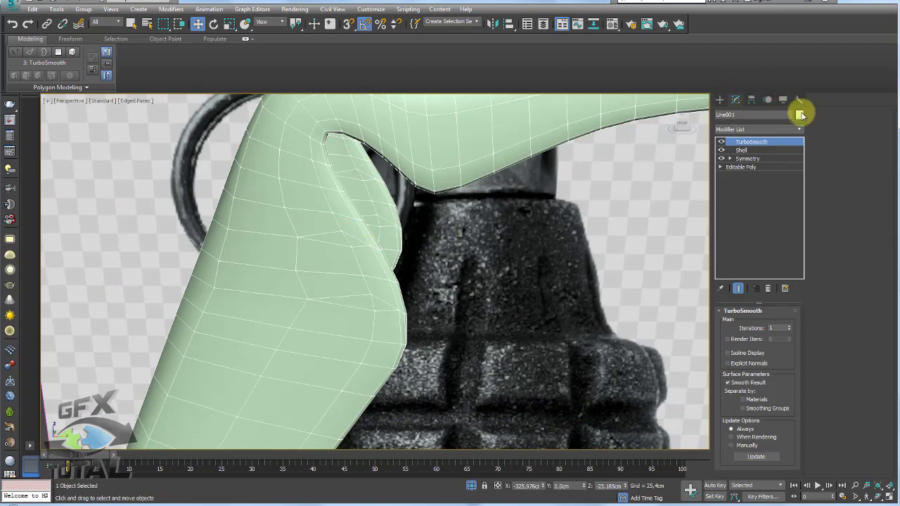
Step: Color the lever blue and select the stray vertex on the tab notch in Editable Poly
{"action": "left_click", "coordinate": [799, 115]}
{"action": "left_click", "coordinate": [591, 254]}
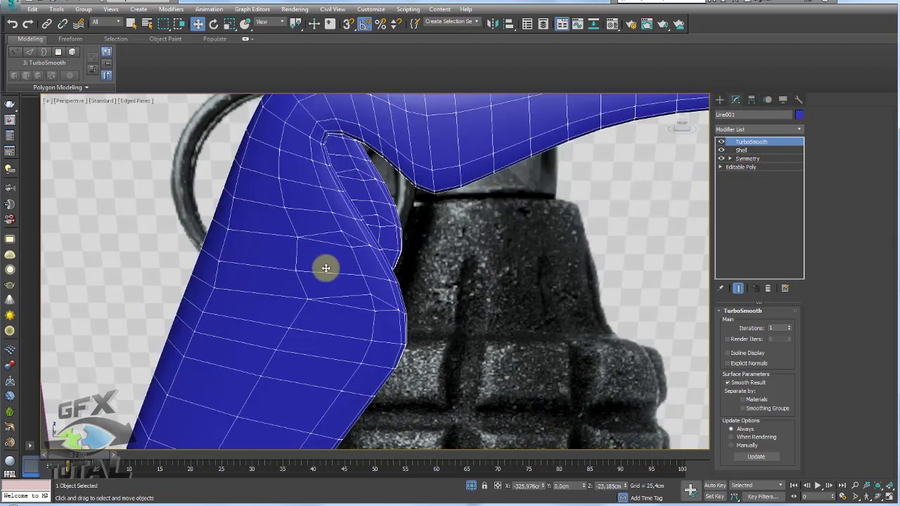
{"action": "left_click", "coordinate": [732, 167]}
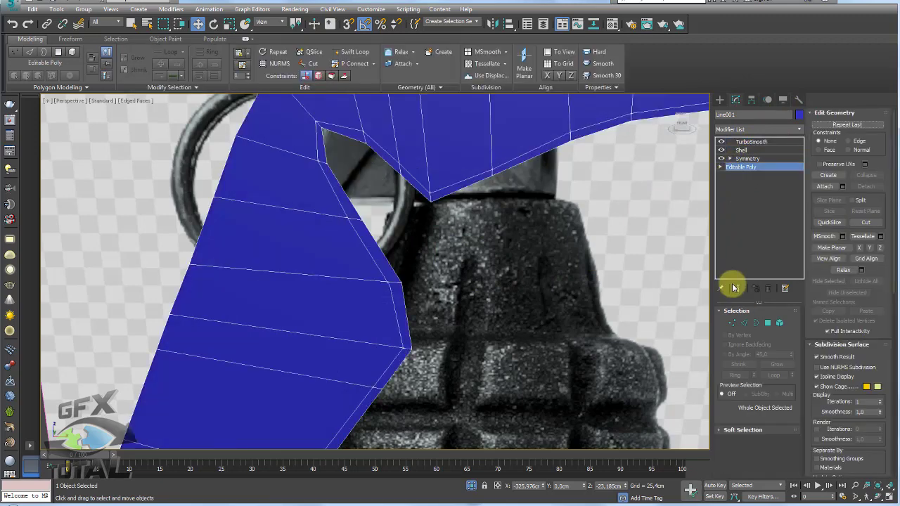
{"action": "left_click", "coordinate": [734, 322]}
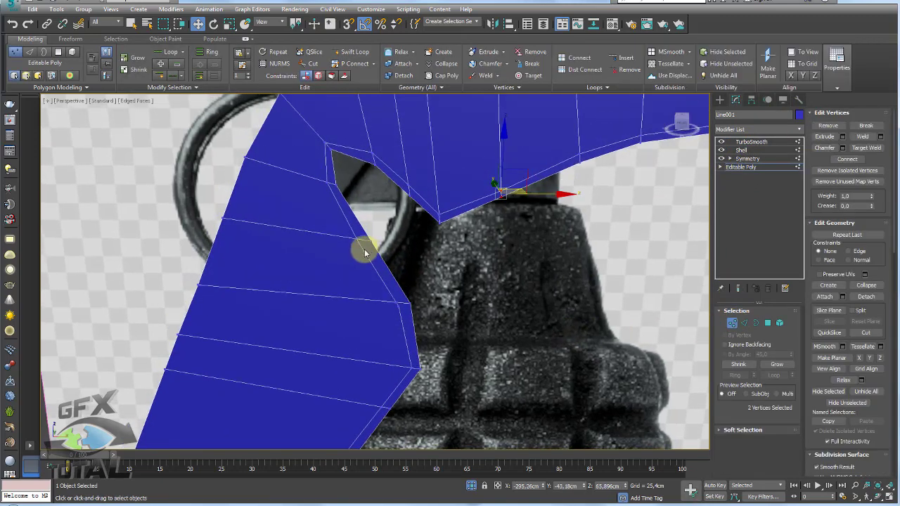
{"action": "left_click", "coordinate": [359, 244]}
{"action": "middle_click_drag", "start_coordinate": [359, 244], "coordinate": [386, 224], "text": "alt"}
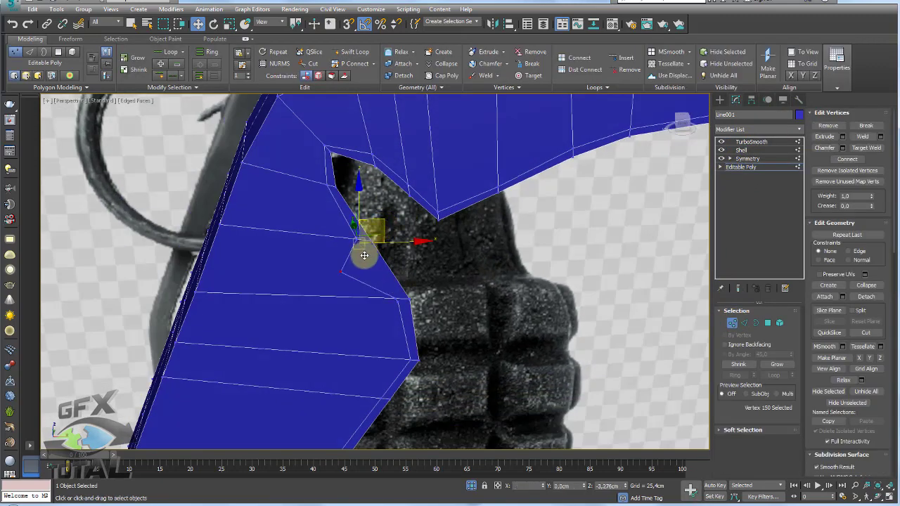
{"action": "left_click_drag", "start_coordinate": [363, 256], "coordinate": [341, 271]}
Step: Remove both stray notch vertices and check the result with TurboSmooth
{"action": "left_click", "coordinate": [828, 125]}
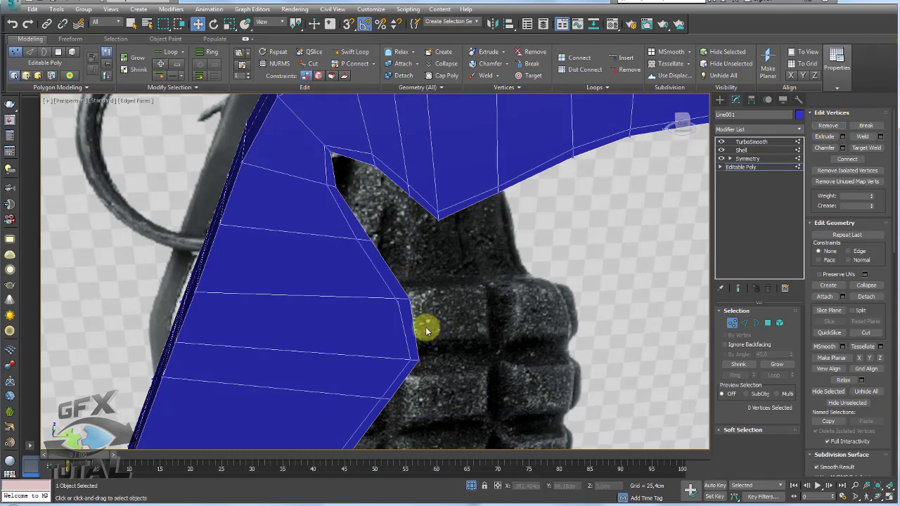
{"action": "left_click", "coordinate": [397, 301]}
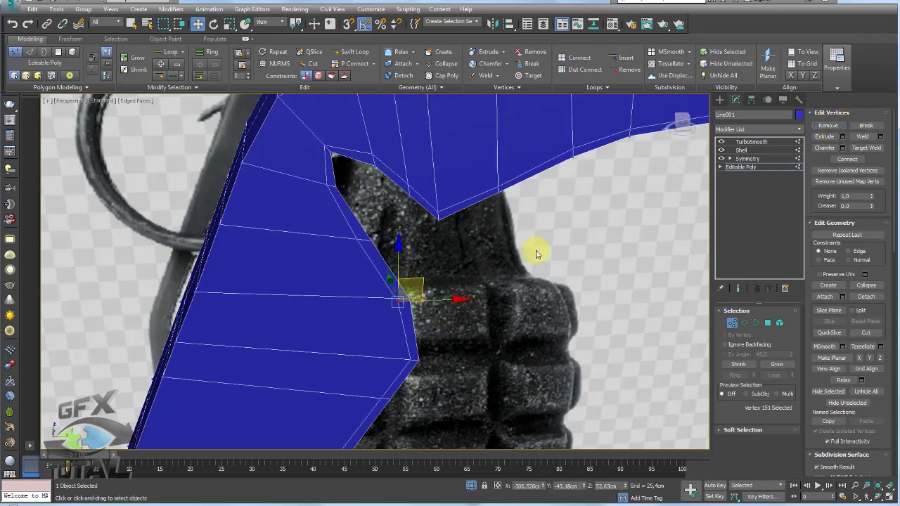
{"action": "left_click", "coordinate": [828, 126]}
{"action": "left_click", "coordinate": [747, 158]}
{"action": "left_click", "coordinate": [752, 142]}
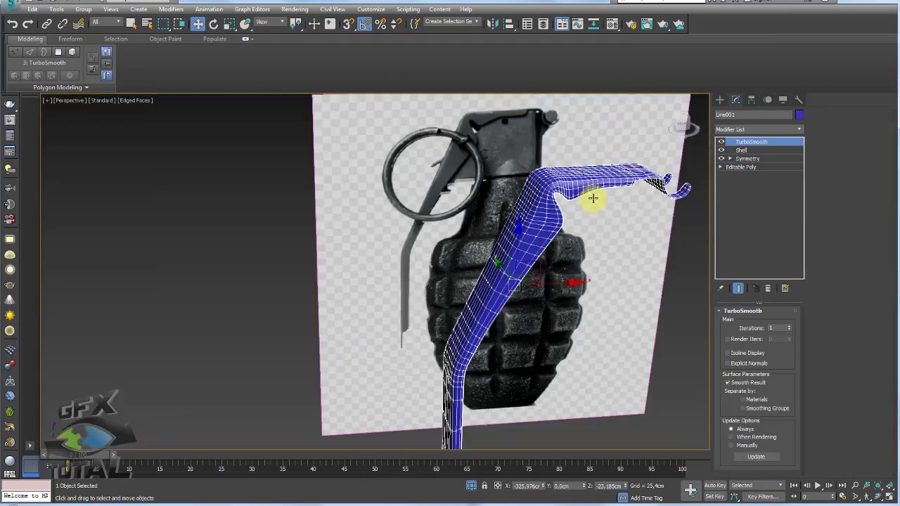
{"action": "mouse_move", "coordinate": [593, 198]}
{"action": "middle_mouse_down", "text": "alt"}
{"action": "mouse_move", "coordinate": [538, 207]}
{"action": "mouse_move", "coordinate": [577, 305]}
{"action": "mouse_move", "coordinate": [641, 304]}
{"action": "mouse_move", "coordinate": [587, 325]}
{"action": "mouse_move", "coordinate": [585, 275]}
{"action": "mouse_move", "coordinate": [570, 287]}
{"action": "mouse_move", "coordinate": [576, 279]}
{"action": "mouse_move", "coordinate": [483, 271]}
{"action": "middle_mouse_up", "text": "alt"}
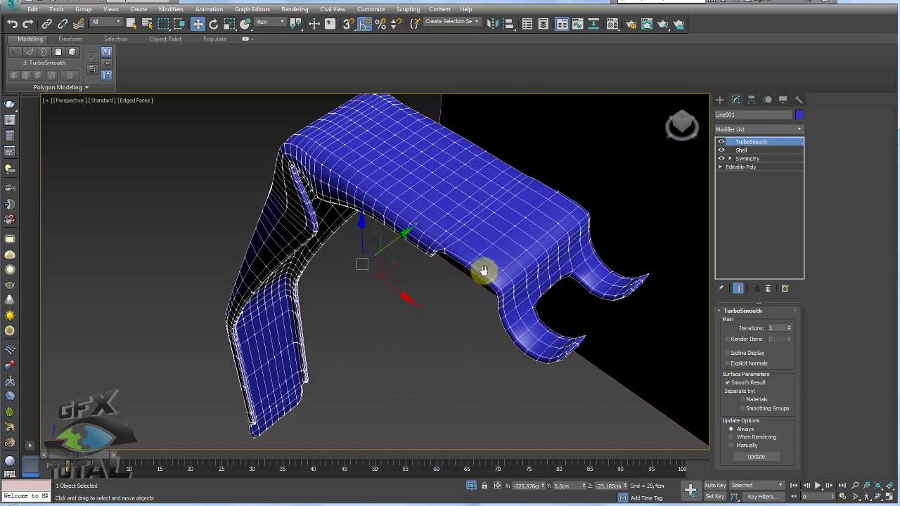
Step: Return to the Editable Poly in Edge mode, framing the top strip over the grenade
{"action": "scroll", "coordinate": [483, 272], "scroll_direction": "up", "scroll_amount": 2}
{"action": "left_click", "coordinate": [747, 168]}
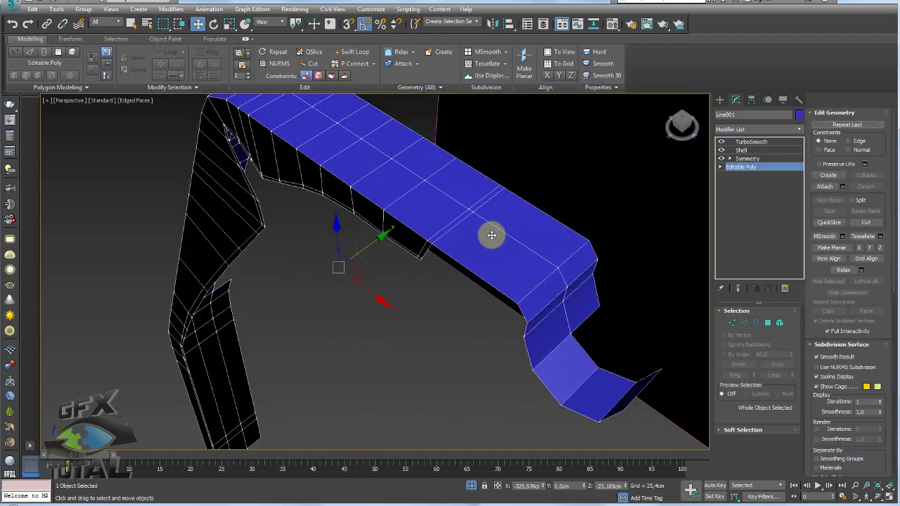
{"action": "middle_click_drag", "start_coordinate": [522, 220], "coordinate": [525, 289], "text": "alt"}
{"action": "scroll", "coordinate": [507, 286], "scroll_direction": "down", "scroll_amount": 2}
{"action": "scroll", "coordinate": [507, 287], "scroll_direction": "up", "scroll_amount": 1}
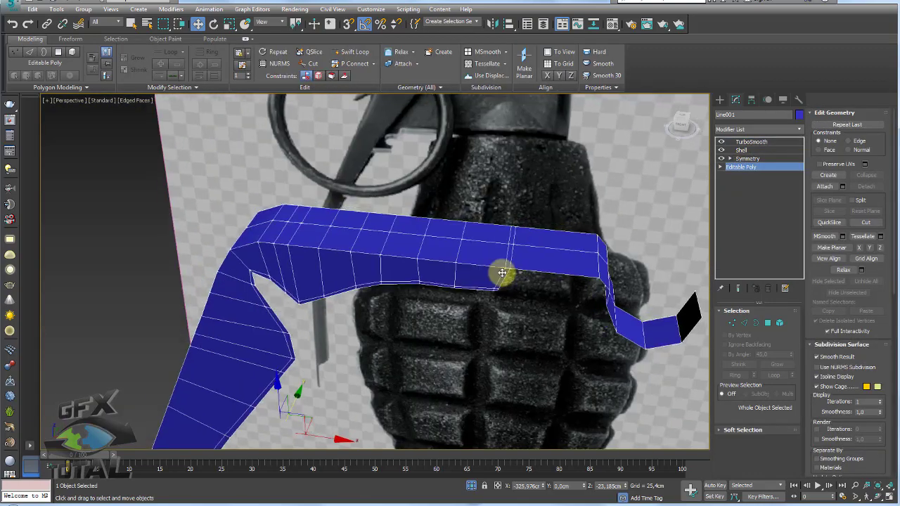
{"action": "scroll", "coordinate": [503, 271], "scroll_direction": "up", "scroll_amount": 1}
{"action": "scroll", "coordinate": [512, 265], "scroll_direction": "up", "scroll_amount": 2}
{"action": "scroll", "coordinate": [523, 247], "scroll_direction": "up", "scroll_amount": 1}
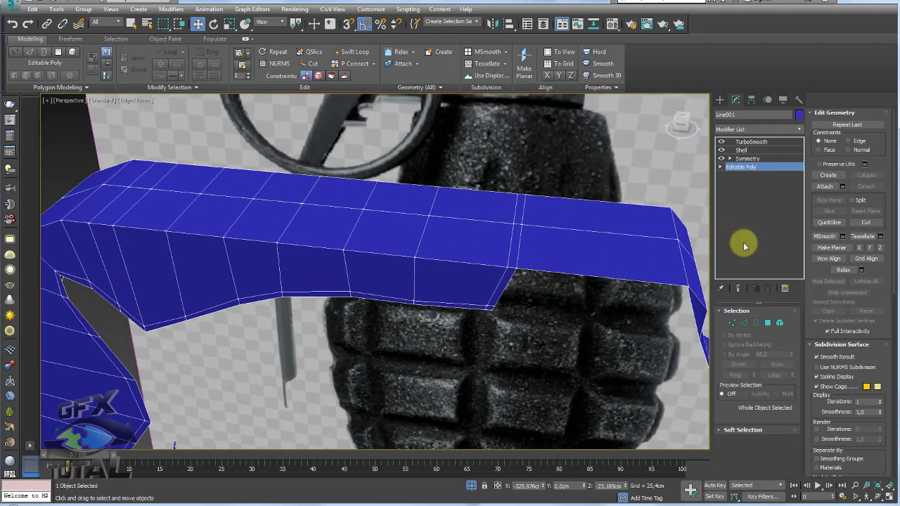
{"action": "left_click", "coordinate": [745, 323]}
Step: Insert three Swift Loop edge loops near the strip's right end and view TurboSmooth
{"action": "left_click", "coordinate": [361, 55]}
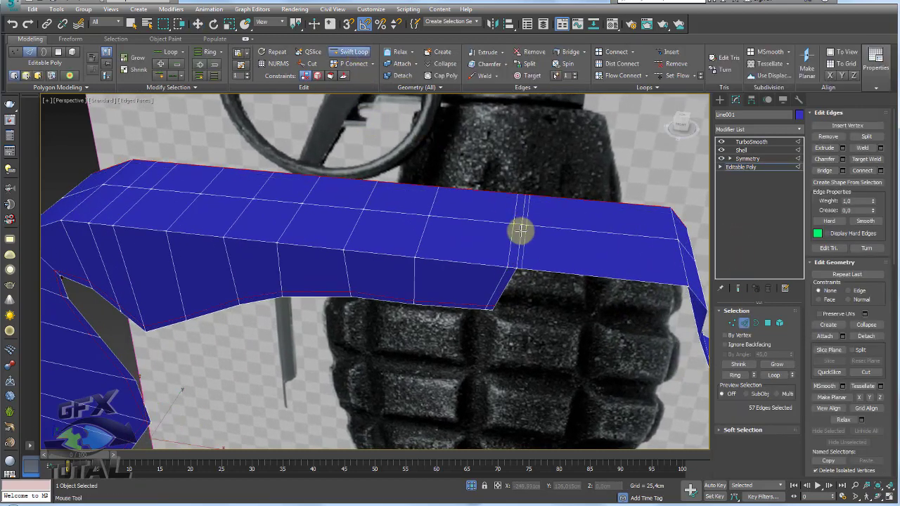
{"action": "left_click", "coordinate": [526, 267]}
{"action": "left_click", "coordinate": [659, 283]}
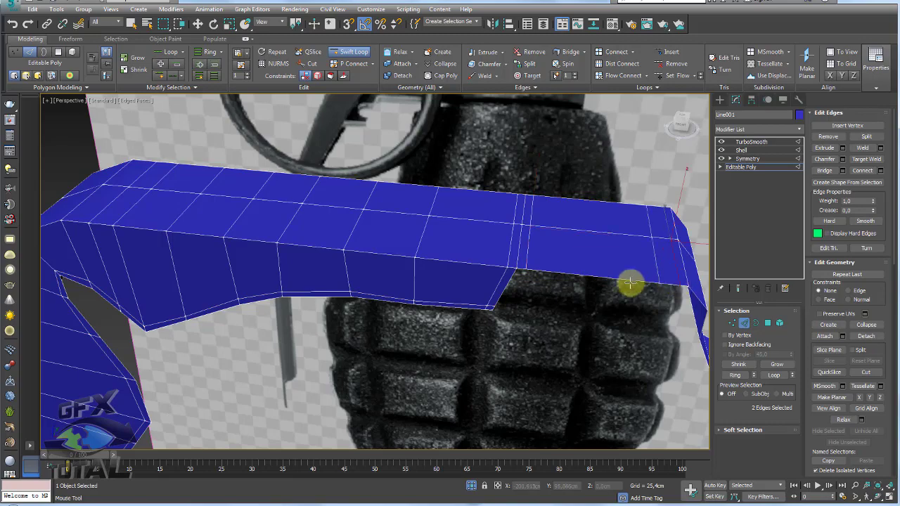
{"action": "left_click", "coordinate": [603, 276]}
{"action": "right_click", "coordinate": [677, 200]}
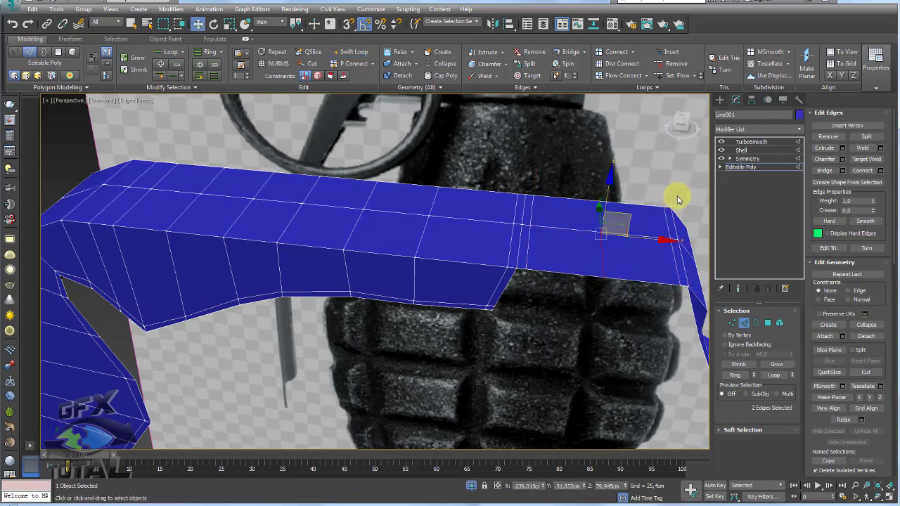
{"action": "left_click", "coordinate": [747, 142]}
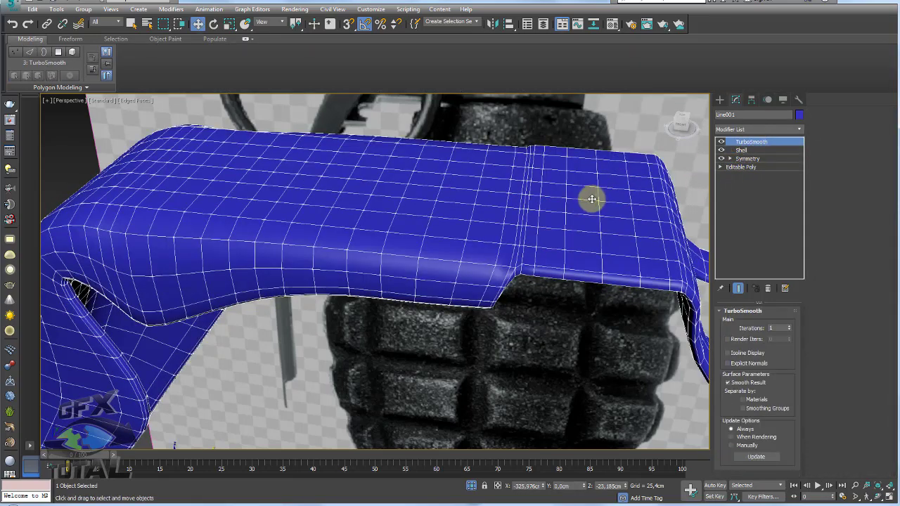
Step: Toggle Shell and TurboSmooth visibility to inspect the bend and underside, then select Shell
{"action": "mouse_move", "coordinate": [561, 209]}
{"action": "middle_mouse_down", "text": "alt"}
{"action": "mouse_move", "coordinate": [518, 195]}
{"action": "mouse_move", "coordinate": [543, 235]}
{"action": "mouse_move", "coordinate": [425, 184]}
{"action": "mouse_move", "coordinate": [474, 239]}
{"action": "mouse_move", "coordinate": [453, 262]}
{"action": "middle_mouse_up", "text": "alt"}
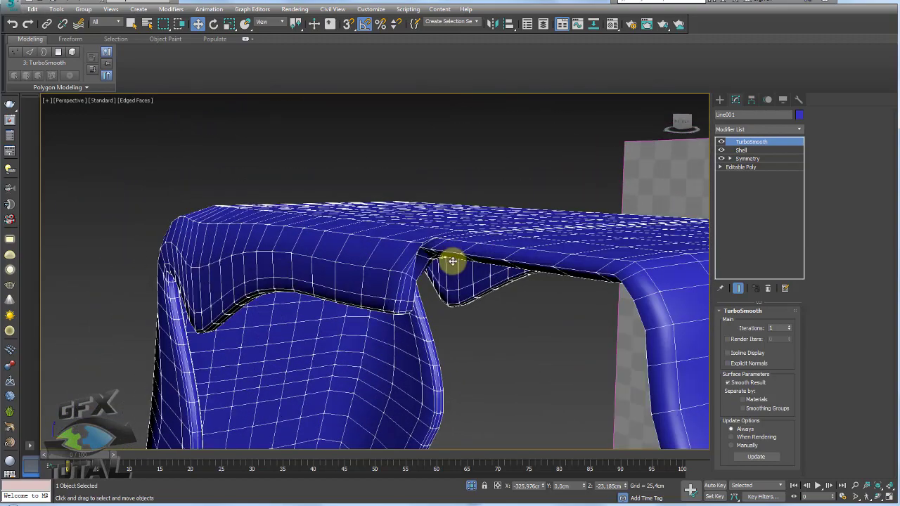
{"action": "left_click", "coordinate": [723, 150]}
{"action": "left_click", "coordinate": [723, 151]}
{"action": "left_click", "coordinate": [723, 150]}
{"action": "left_click", "coordinate": [723, 150]}
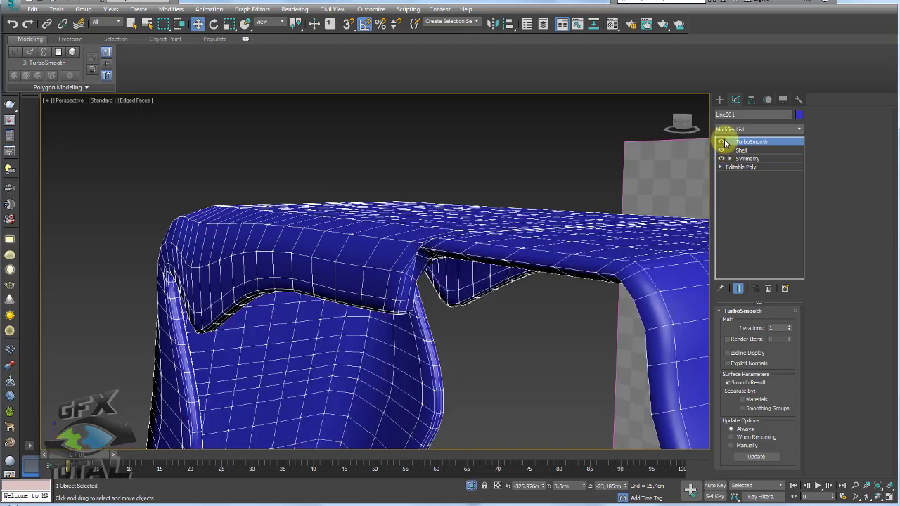
{"action": "left_click", "coordinate": [723, 142]}
{"action": "mouse_move", "coordinate": [450, 254]}
{"action": "middle_mouse_down", "text": "alt"}
{"action": "mouse_move", "coordinate": [534, 293]}
{"action": "mouse_move", "coordinate": [590, 273]}
{"action": "middle_mouse_up", "text": "alt"}
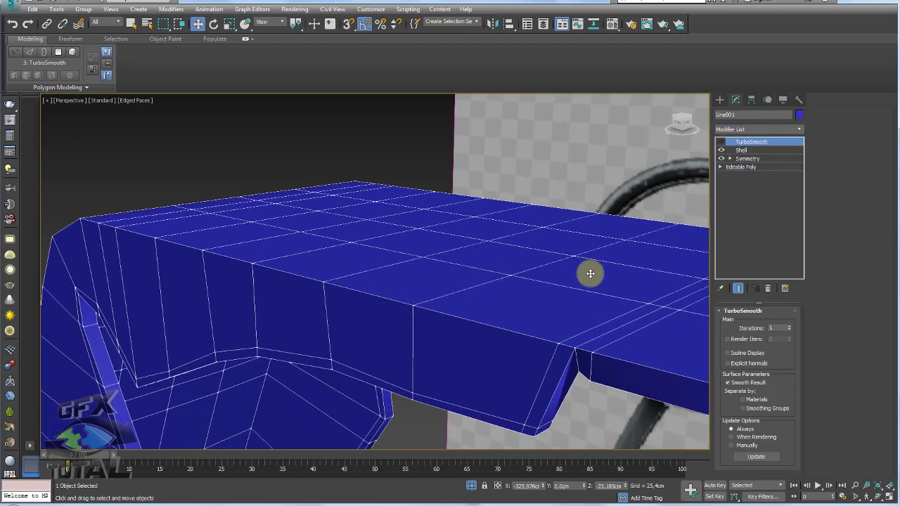
{"action": "left_click", "coordinate": [723, 151]}
{"action": "left_click", "coordinate": [723, 149]}
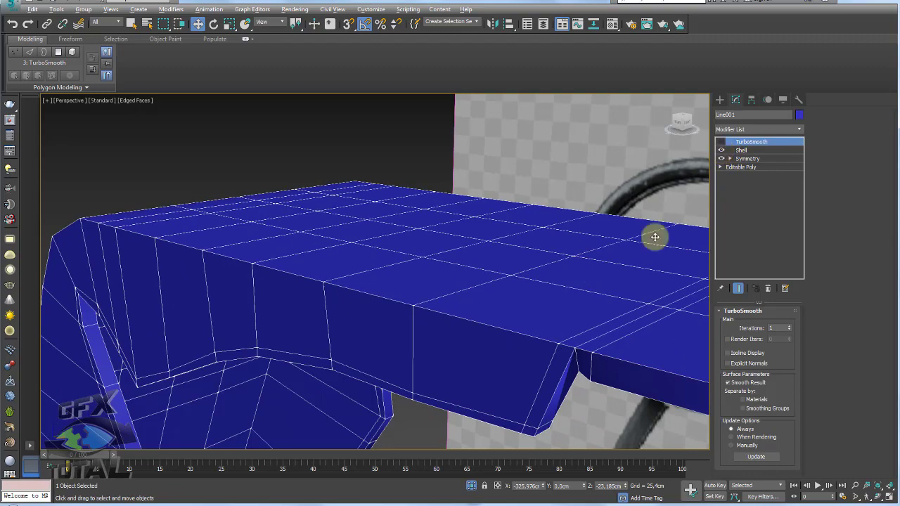
{"action": "mouse_move", "coordinate": [655, 237]}
{"action": "middle_mouse_down", "text": "alt"}
{"action": "mouse_move", "coordinate": [597, 263]}
{"action": "mouse_move", "coordinate": [416, 251]}
{"action": "mouse_move", "coordinate": [462, 261]}
{"action": "mouse_move", "coordinate": [422, 258]}
{"action": "mouse_move", "coordinate": [478, 235]}
{"action": "mouse_move", "coordinate": [484, 203]}
{"action": "mouse_move", "coordinate": [478, 208]}
{"action": "middle_mouse_up", "text": "alt"}
{"action": "scroll", "coordinate": [478, 209], "scroll_direction": "up", "scroll_amount": 5}
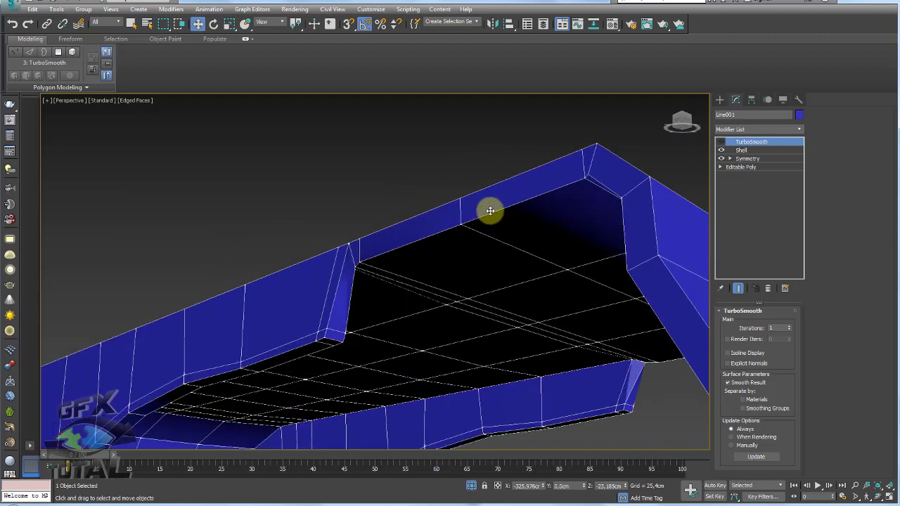
{"action": "left_click", "coordinate": [751, 152]}
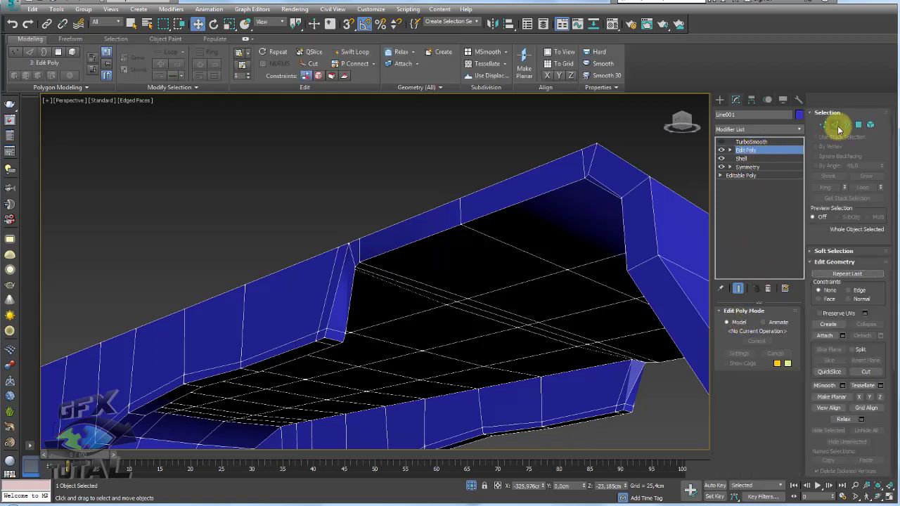
Step: In Edit Poly Edge mode, select the upper and lower rim edge loops at the blade-hook junction
{"action": "left_click", "coordinate": [837, 126]}
{"action": "left_click", "coordinate": [553, 190]}
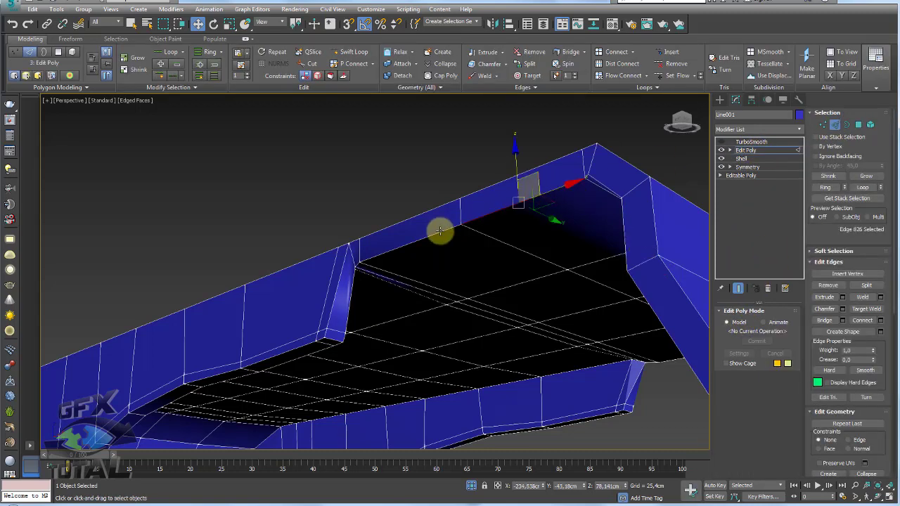
{"action": "left_click", "coordinate": [436, 232], "text": "ctrl"}
{"action": "double_click", "coordinate": [415, 243]}
{"action": "mouse_move", "coordinate": [415, 243]}
{"action": "middle_mouse_down", "text": "alt"}
{"action": "mouse_move", "coordinate": [442, 218]}
{"action": "mouse_move", "coordinate": [483, 218]}
{"action": "middle_mouse_up", "text": "alt"}
{"action": "scroll", "coordinate": [560, 263], "scroll_direction": "down", "scroll_amount": 3}
{"action": "scroll", "coordinate": [553, 221], "scroll_direction": "down", "scroll_amount": 2}
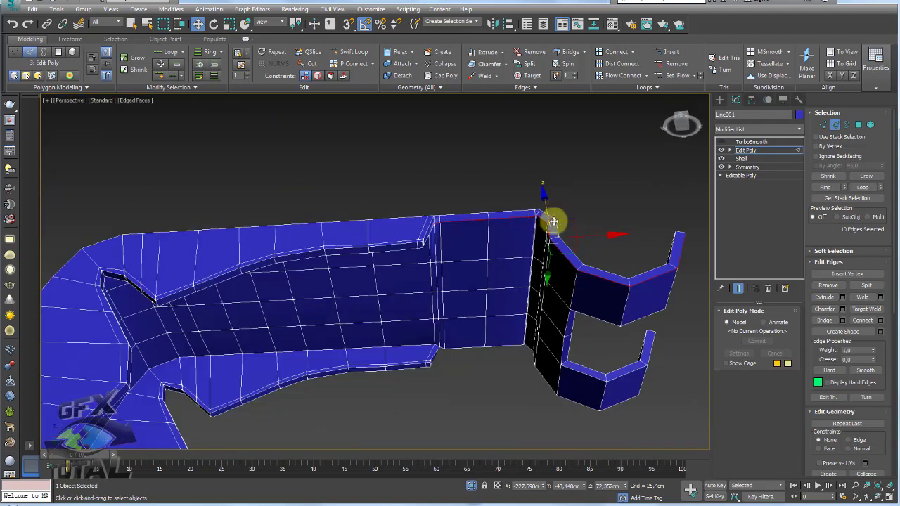
{"action": "mouse_move", "coordinate": [553, 221]}
{"action": "middle_mouse_down", "text": "alt"}
{"action": "mouse_move", "coordinate": [603, 255]}
{"action": "mouse_move", "coordinate": [433, 330]}
{"action": "middle_mouse_up", "text": "alt"}
{"action": "scroll", "coordinate": [433, 330], "scroll_direction": "up", "scroll_amount": 5}
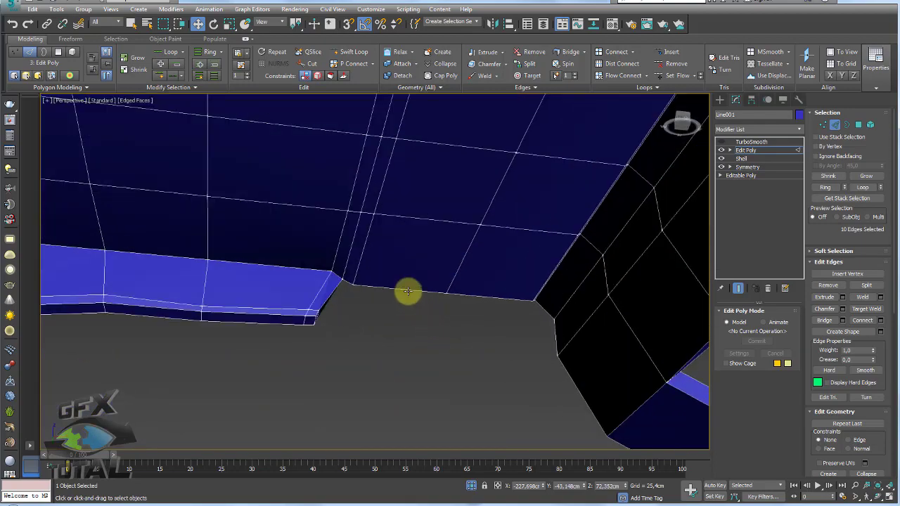
{"action": "double_click", "coordinate": [408, 291], "text": "ctrl"}
Step: Trim the selection to the junction edges, scale them inward, and show TurboSmooth again
{"action": "scroll", "coordinate": [408, 292], "scroll_direction": "down", "scroll_amount": 5}
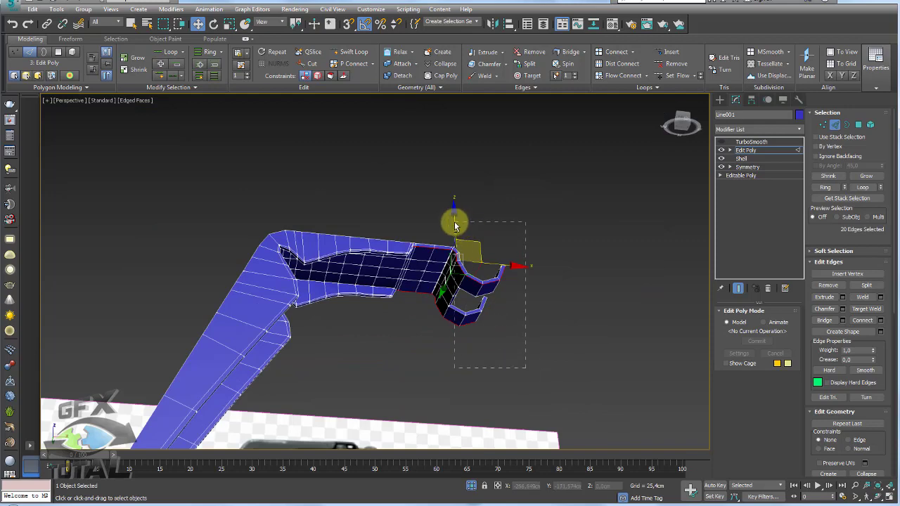
{"action": "key", "text": "ctrl+z"}
{"action": "left_click", "coordinate": [434, 301], "text": "alt"}
{"action": "middle_click_drag", "start_coordinate": [434, 300], "coordinate": [422, 261], "text": "alt"}
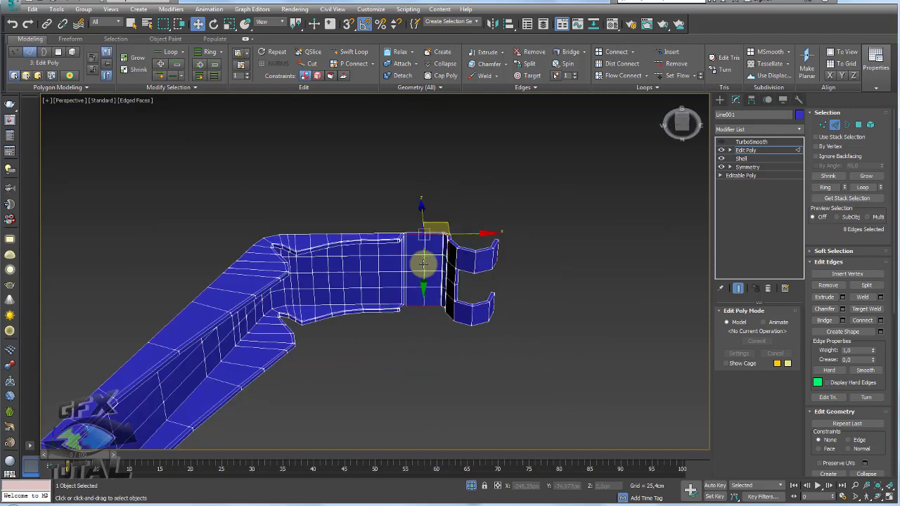
{"action": "scroll", "coordinate": [441, 257], "scroll_direction": "up", "scroll_amount": 3}
{"action": "scroll", "coordinate": [444, 246], "scroll_direction": "up", "scroll_amount": 3}
{"action": "key", "text": "r"}
{"action": "key", "text": "w"}
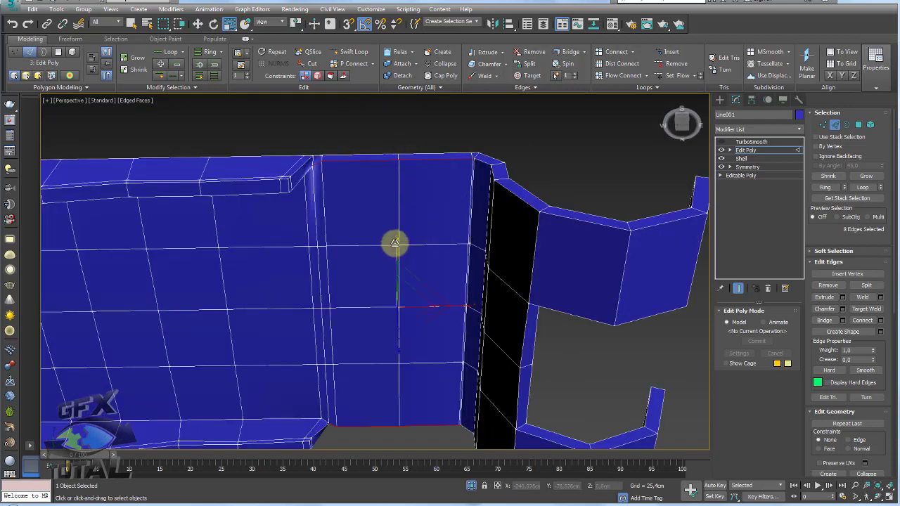
{"action": "key", "text": "ctrl+z"}
{"action": "key", "text": "ctrl+z"}
{"action": "key", "text": "r"}
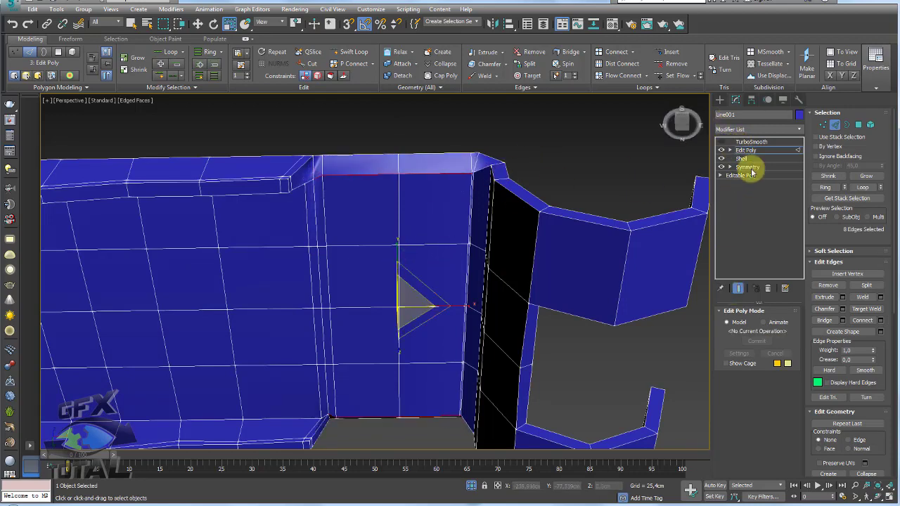
{"action": "left_click", "coordinate": [742, 142]}
Step: Enter Edge mode in the Edit Poly modifier, turn off TurboSmooth, and pick a top-band edge
{"action": "scroll", "coordinate": [424, 201], "scroll_direction": "down", "scroll_amount": 2}
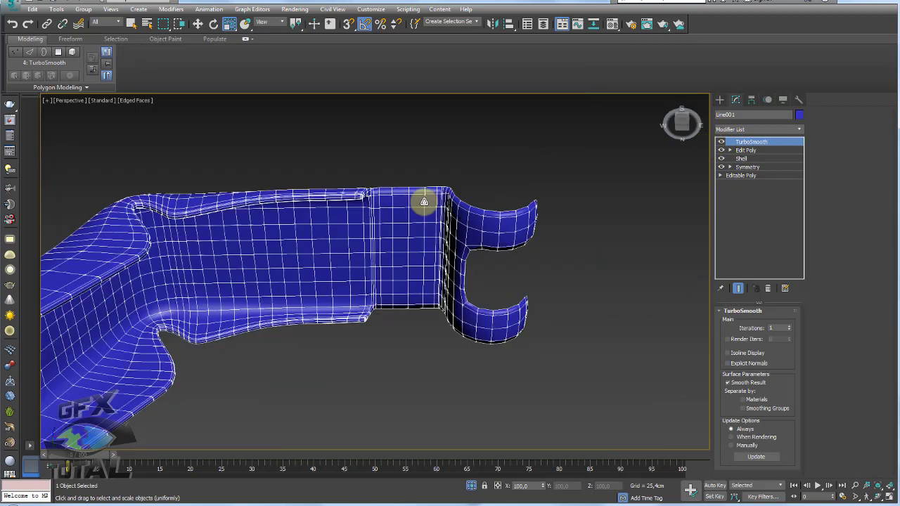
{"action": "scroll", "coordinate": [455, 254], "scroll_direction": "down", "scroll_amount": 3}
{"action": "scroll", "coordinate": [455, 253], "scroll_direction": "down", "scroll_amount": 1}
{"action": "scroll", "coordinate": [422, 243], "scroll_direction": "up", "scroll_amount": 2}
{"action": "scroll", "coordinate": [394, 239], "scroll_direction": "up", "scroll_amount": 2}
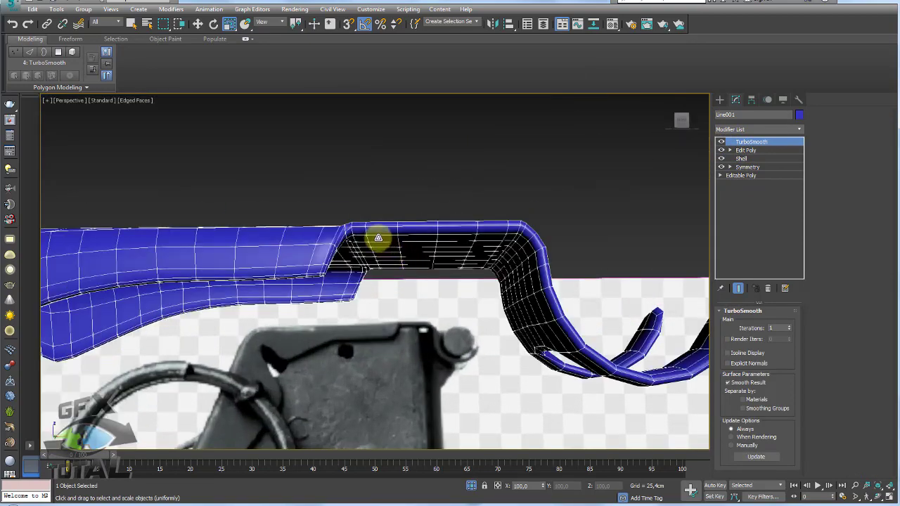
{"action": "scroll", "coordinate": [380, 242], "scroll_direction": "up", "scroll_amount": 3}
{"action": "scroll", "coordinate": [385, 249], "scroll_direction": "down", "scroll_amount": 1}
{"action": "scroll", "coordinate": [458, 266], "scroll_direction": "down", "scroll_amount": 2}
{"action": "scroll", "coordinate": [467, 268], "scroll_direction": "down", "scroll_amount": 2}
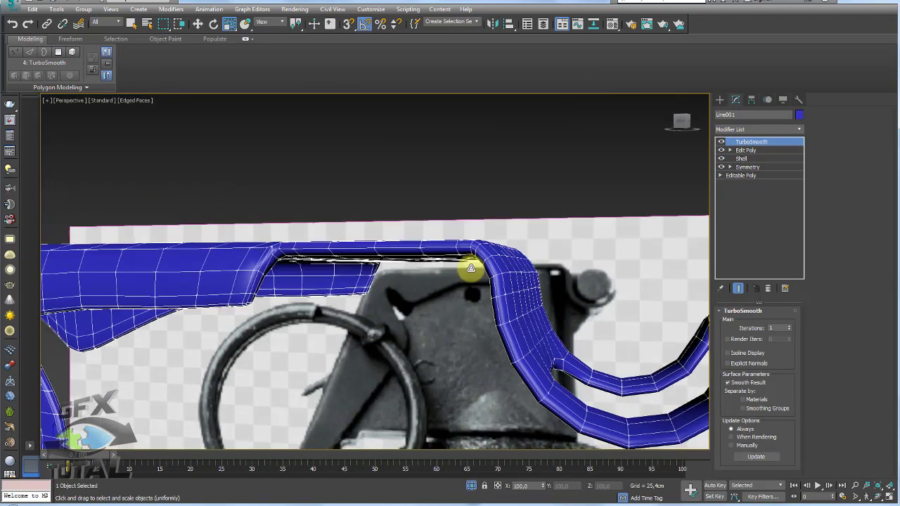
{"action": "scroll", "coordinate": [466, 267], "scroll_direction": "down", "scroll_amount": 2}
{"action": "left_click", "coordinate": [744, 149]}
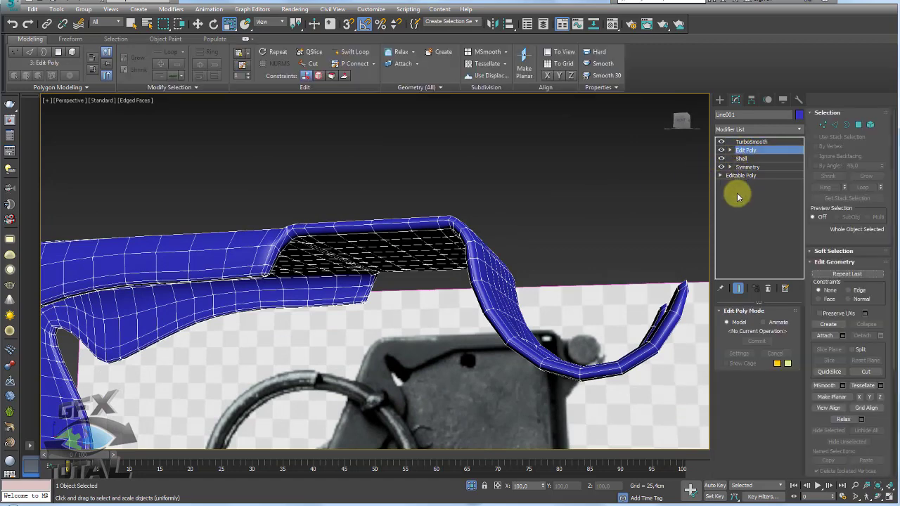
{"action": "left_click", "coordinate": [835, 125]}
{"action": "left_click", "coordinate": [720, 141]}
{"action": "scroll", "coordinate": [295, 239], "scroll_direction": "up", "scroll_amount": 5}
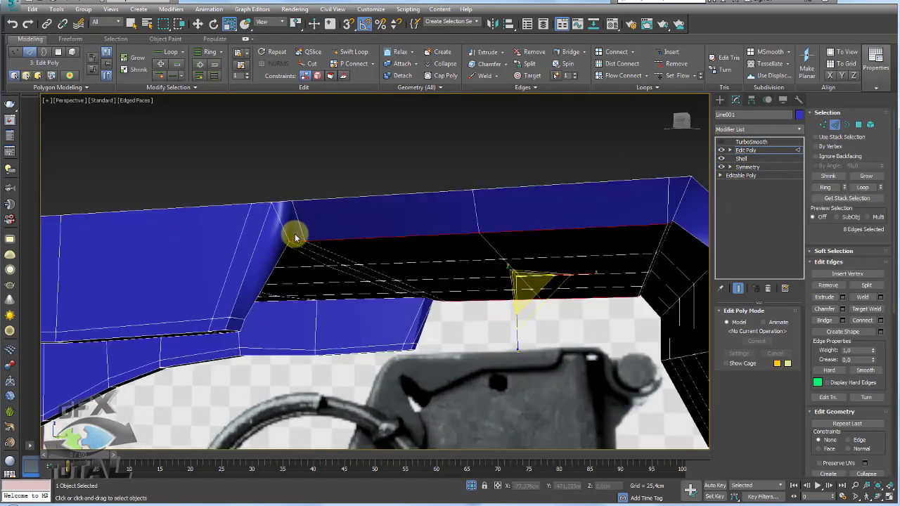
{"action": "left_click", "coordinate": [300, 227]}
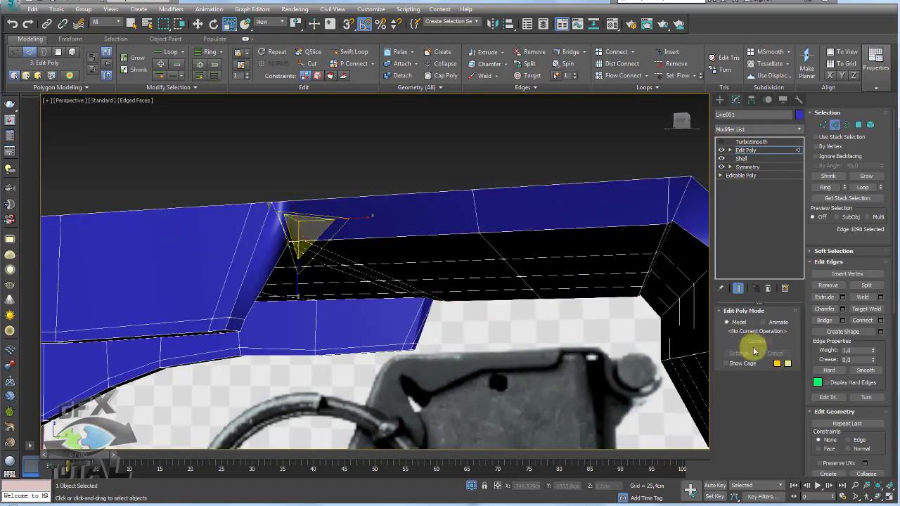
Step: Ring-select the top band's edges and Connect them with 2 segments and pinch 52
{"action": "left_click", "coordinate": [825, 187]}
{"action": "mouse_move", "coordinate": [703, 330]}
{"action": "middle_mouse_down"}
{"action": "mouse_move", "coordinate": [515, 302]}
{"action": "mouse_move", "coordinate": [492, 316]}
{"action": "mouse_move", "coordinate": [553, 307]}
{"action": "middle_mouse_up"}
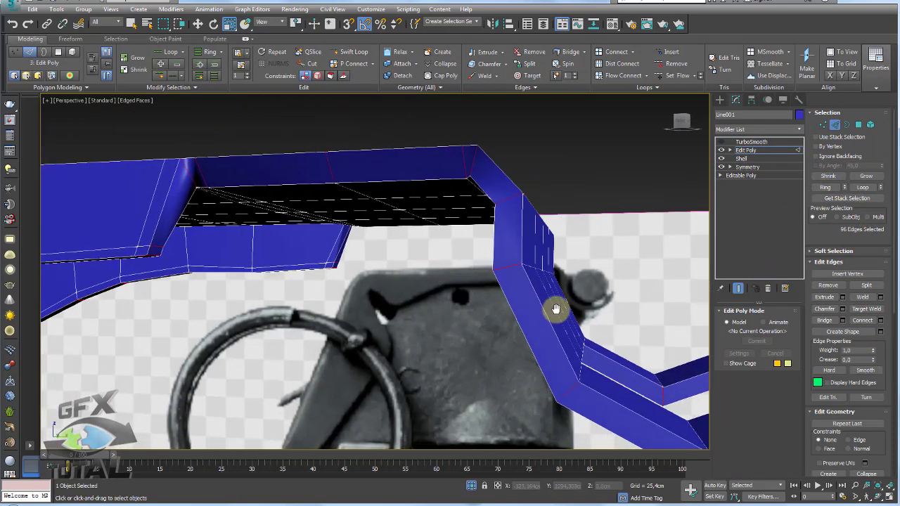
{"action": "left_click", "coordinate": [881, 321]}
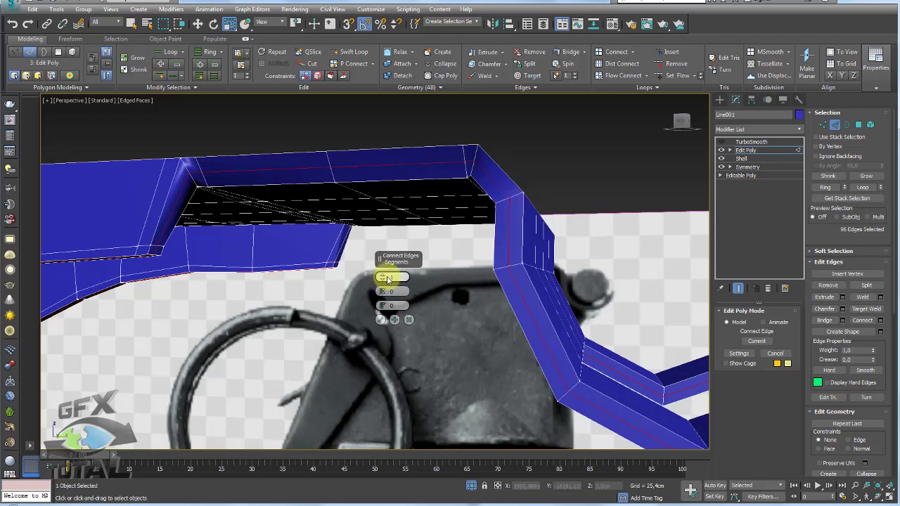
{"action": "left_click_drag", "start_coordinate": [389, 269], "coordinate": [463, 241]}
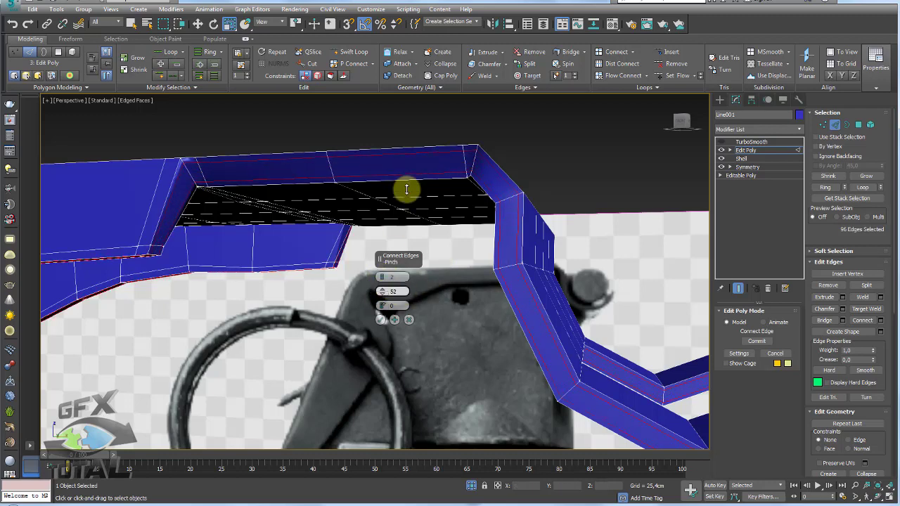
{"action": "left_click", "coordinate": [380, 320]}
Step: Select three edges at the lever's inner bend corner
{"action": "middle_click_drag", "start_coordinate": [462, 263], "coordinate": [495, 195], "text": "alt"}
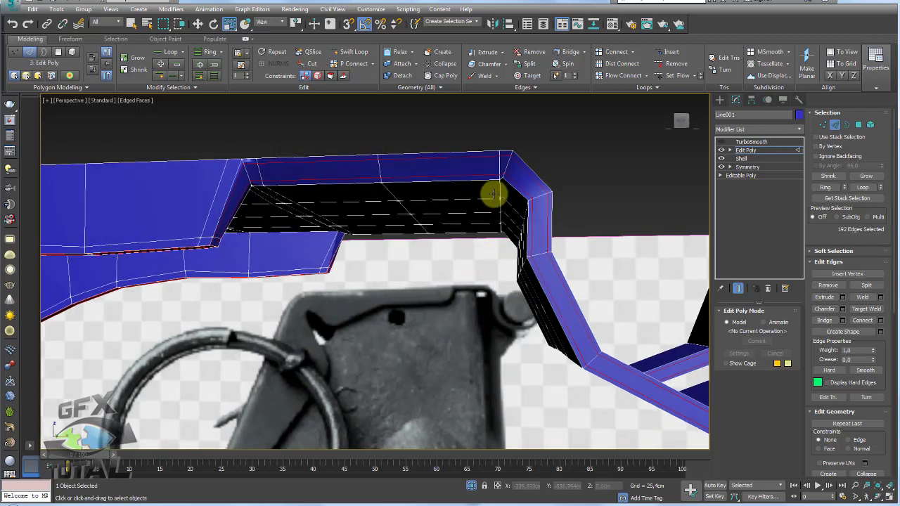
{"action": "scroll", "coordinate": [501, 191], "scroll_direction": "up", "scroll_amount": 2}
{"action": "scroll", "coordinate": [501, 189], "scroll_direction": "up", "scroll_amount": 2}
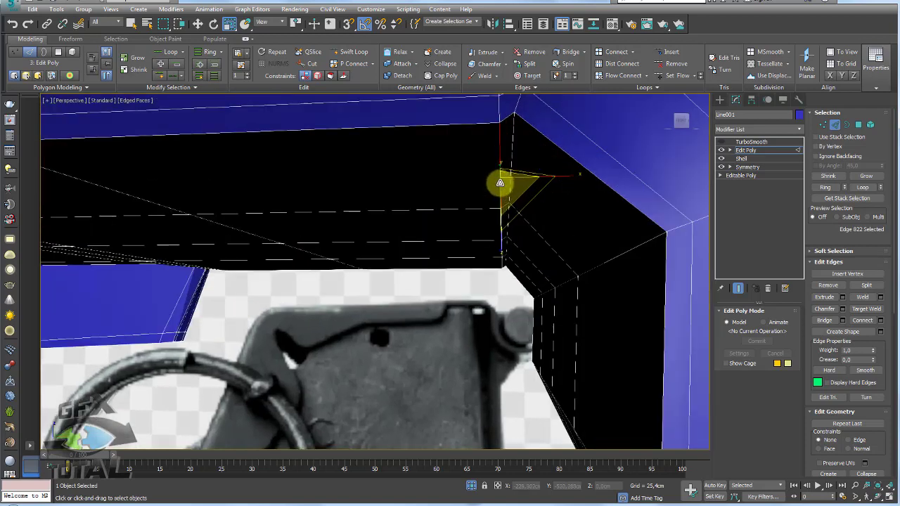
{"action": "left_click", "coordinate": [500, 184]}
{"action": "scroll", "coordinate": [509, 204], "scroll_direction": "down", "scroll_amount": 2}
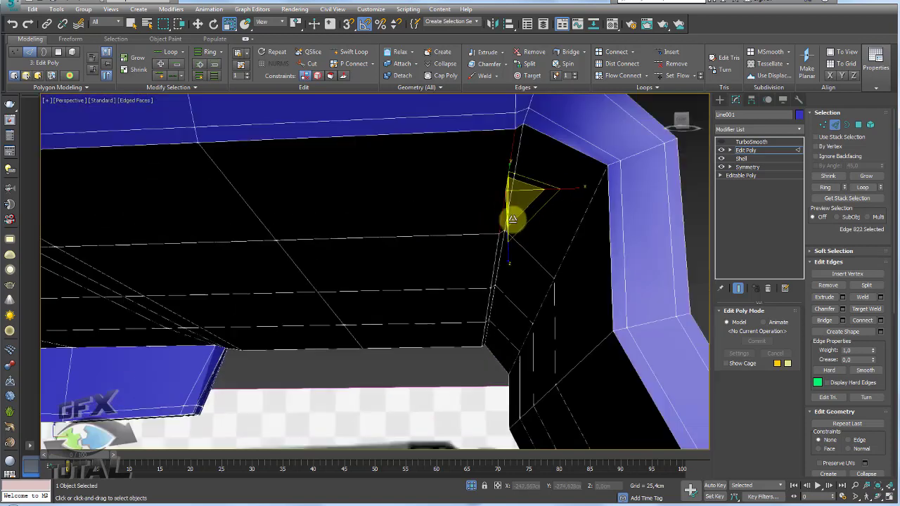
{"action": "left_click", "coordinate": [493, 263], "text": "ctrl"}
{"action": "left_click", "coordinate": [484, 328], "text": "ctrl"}
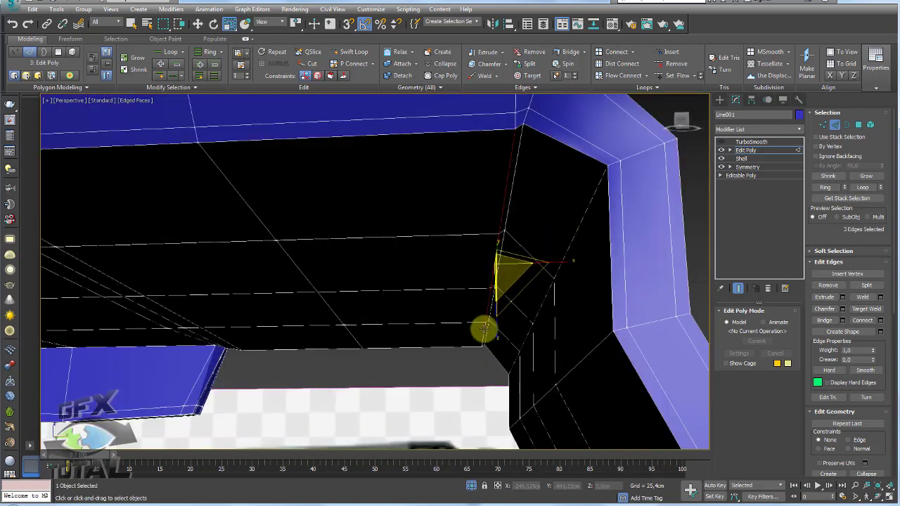
Step: Add more bend edges to the selection and slide them along X with the Move tool
{"action": "left_click", "coordinate": [535, 317], "text": "ctrl"}
{"action": "key", "text": "w"}
{"action": "mouse_move", "coordinate": [532, 287]}
{"action": "left_mouse_down"}
{"action": "mouse_move", "coordinate": [507, 285]}
{"action": "mouse_move", "coordinate": [518, 140]}
{"action": "left_mouse_up"}
{"action": "left_click", "coordinate": [514, 124], "text": "ctrl"}
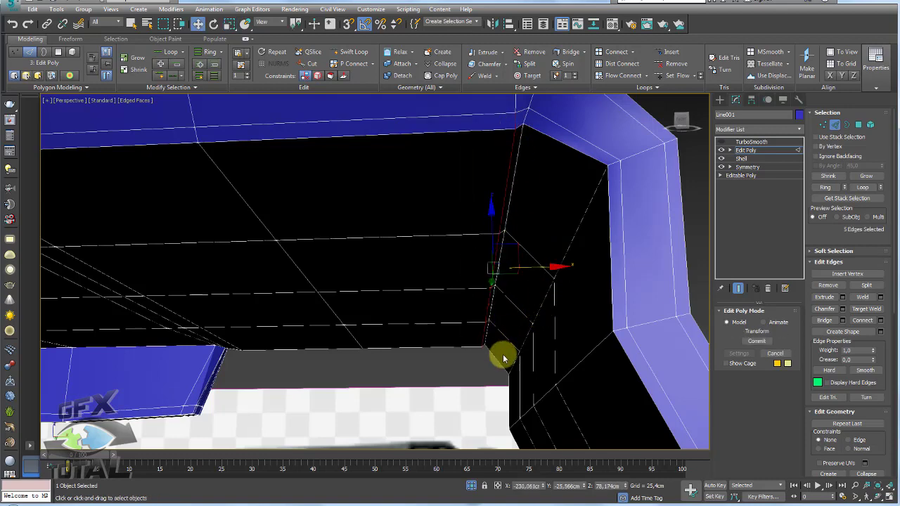
{"action": "mouse_move", "coordinate": [502, 358]}
{"action": "middle_mouse_down", "text": "alt"}
{"action": "mouse_move", "coordinate": [502, 266]}
{"action": "mouse_move", "coordinate": [542, 326]}
{"action": "mouse_move", "coordinate": [521, 332]}
{"action": "mouse_move", "coordinate": [504, 358]}
{"action": "middle_mouse_up", "text": "alt"}
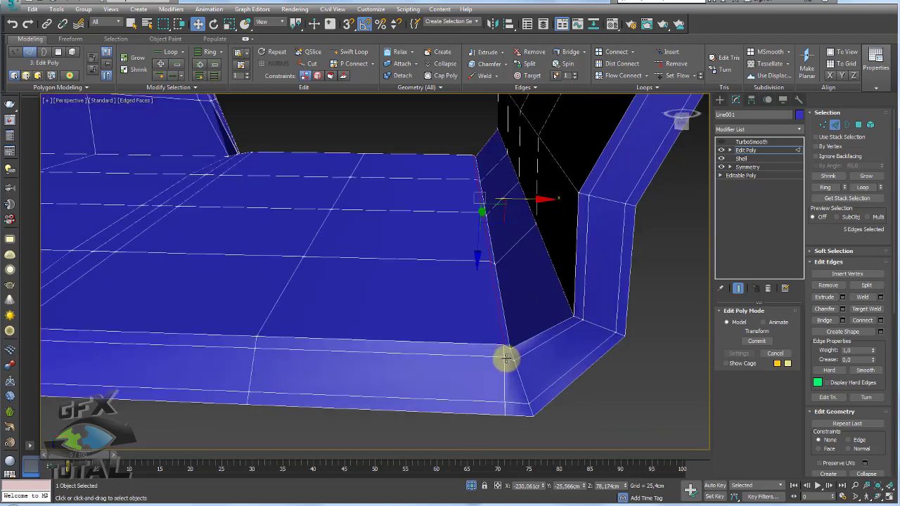
{"action": "left_click", "coordinate": [504, 356], "text": "ctrl"}
{"action": "mouse_move", "coordinate": [520, 216]}
{"action": "left_mouse_down"}
{"action": "mouse_move", "coordinate": [486, 217]}
{"action": "mouse_move", "coordinate": [497, 217]}
{"action": "mouse_move", "coordinate": [469, 399]}
{"action": "left_mouse_up"}
{"action": "left_click", "coordinate": [474, 370], "text": "ctrl"}
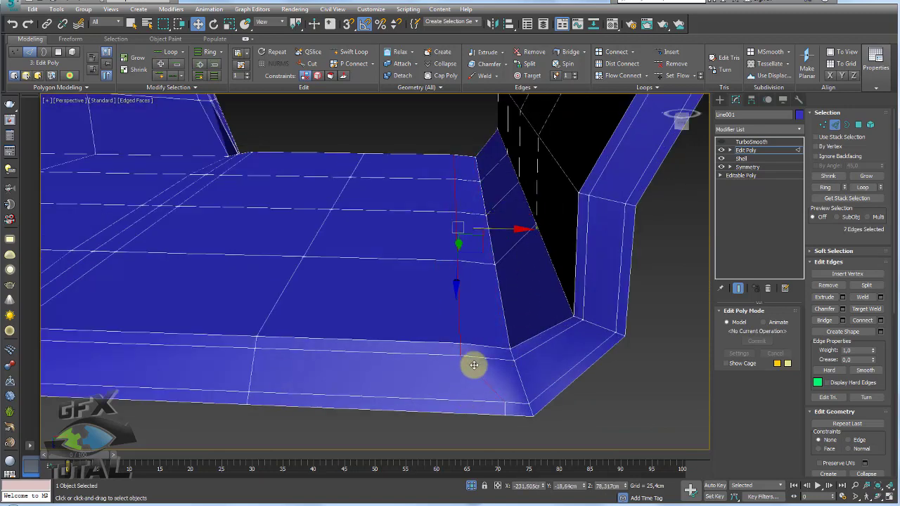
{"action": "mouse_move", "coordinate": [474, 366]}
{"action": "middle_mouse_down", "text": "alt"}
{"action": "mouse_move", "coordinate": [508, 249]}
{"action": "mouse_move", "coordinate": [541, 286]}
{"action": "mouse_move", "coordinate": [516, 291]}
{"action": "middle_mouse_up", "text": "alt"}
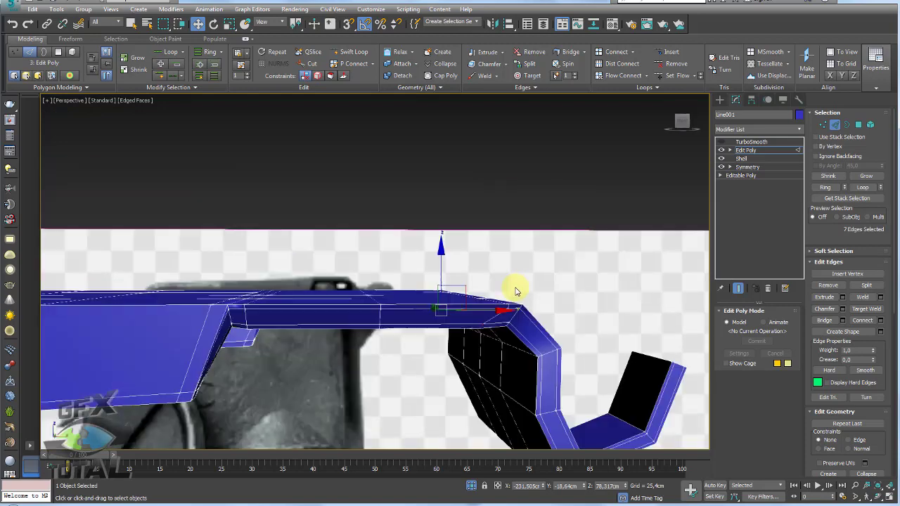
{"action": "left_click", "coordinate": [504, 311], "text": "ctrl"}
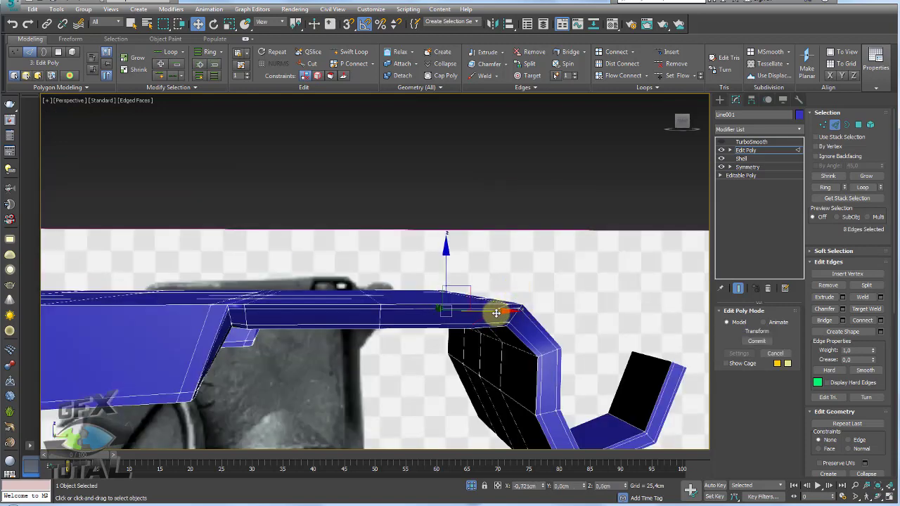
Step: Turn on Isoline Display and set the lever's TurboSmooth Iterations to 2
{"action": "left_click", "coordinate": [751, 141]}
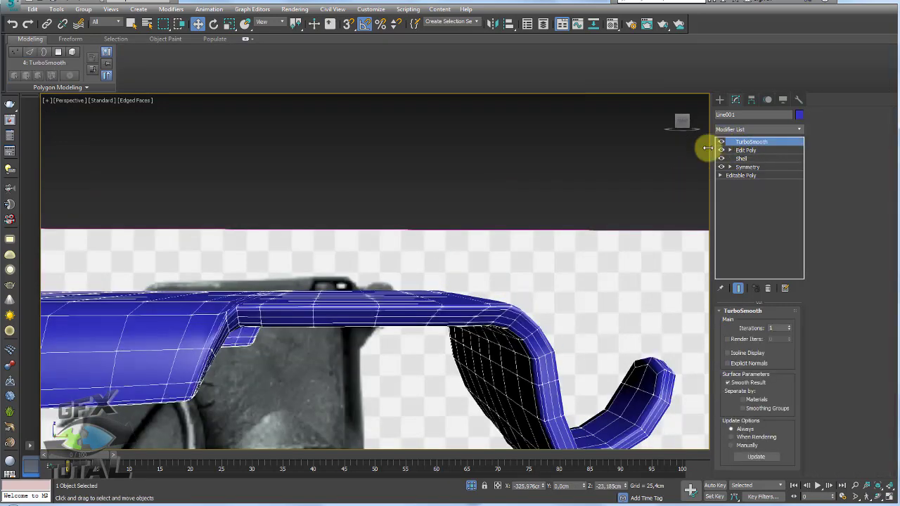
{"action": "scroll", "coordinate": [536, 237], "scroll_direction": "down", "scroll_amount": 3}
{"action": "middle_click_drag", "start_coordinate": [536, 237], "coordinate": [508, 255]}
{"action": "scroll", "coordinate": [500, 246], "scroll_direction": "up", "scroll_amount": 2}
{"action": "scroll", "coordinate": [502, 231], "scroll_direction": "up", "scroll_amount": 2}
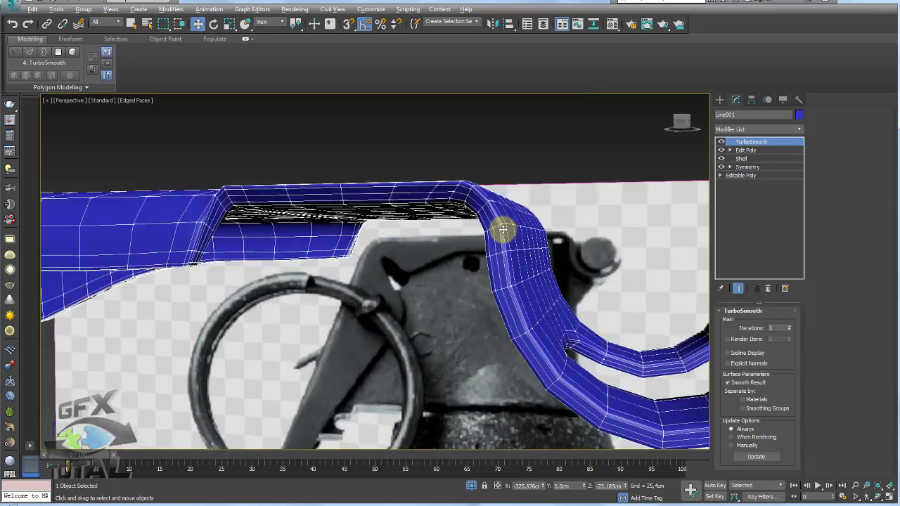
{"action": "scroll", "coordinate": [528, 243], "scroll_direction": "up", "scroll_amount": 3}
{"action": "left_click", "coordinate": [746, 354]}
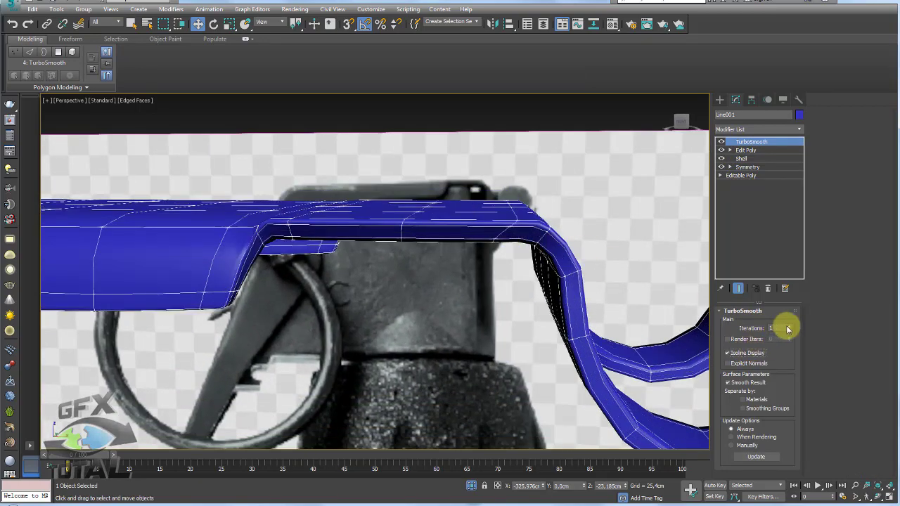
{"action": "left_click", "coordinate": [789, 326]}
Step: Orbit around the smoothed lever to check its shape against the orange Box001 top piece
{"action": "mouse_move", "coordinate": [573, 260]}
{"action": "middle_mouse_down", "text": "alt"}
{"action": "mouse_move", "coordinate": [539, 243]}
{"action": "mouse_move", "coordinate": [605, 237]}
{"action": "mouse_move", "coordinate": [525, 284]}
{"action": "mouse_move", "coordinate": [448, 271]}
{"action": "mouse_move", "coordinate": [532, 282]}
{"action": "mouse_move", "coordinate": [466, 266]}
{"action": "mouse_move", "coordinate": [570, 208]}
{"action": "middle_mouse_up", "text": "alt"}
{"action": "scroll", "coordinate": [539, 243], "scroll_direction": "down", "scroll_amount": 4}
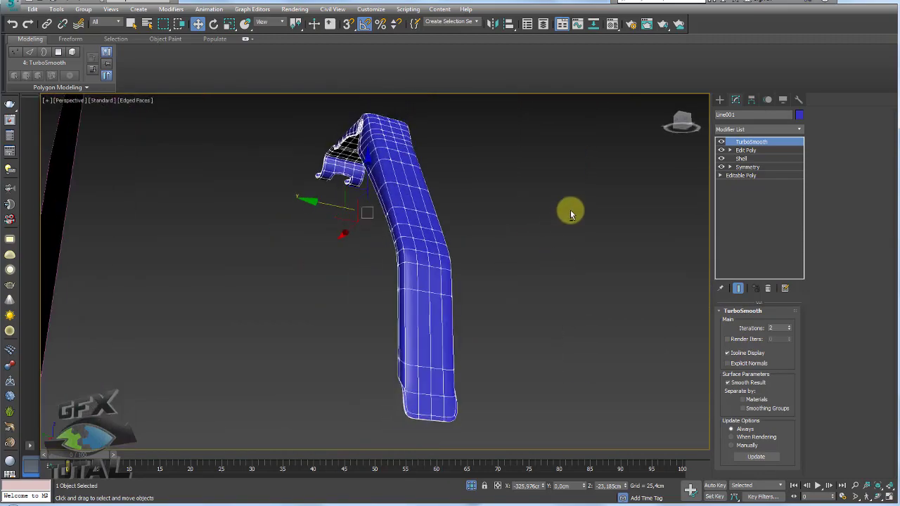
{"action": "middle_click_drag", "start_coordinate": [597, 298], "coordinate": [472, 409], "text": "alt"}
{"action": "mouse_move", "coordinate": [492, 296]}
{"action": "middle_mouse_down", "text": "alt"}
{"action": "mouse_move", "coordinate": [598, 211]}
{"action": "mouse_move", "coordinate": [626, 201]}
{"action": "middle_mouse_up", "text": "alt"}
{"action": "scroll", "coordinate": [571, 207], "scroll_direction": "up", "scroll_amount": 3}
Step: Select Box001 and drop down to its base Editable Poly level
{"action": "left_click", "coordinate": [572, 207]}
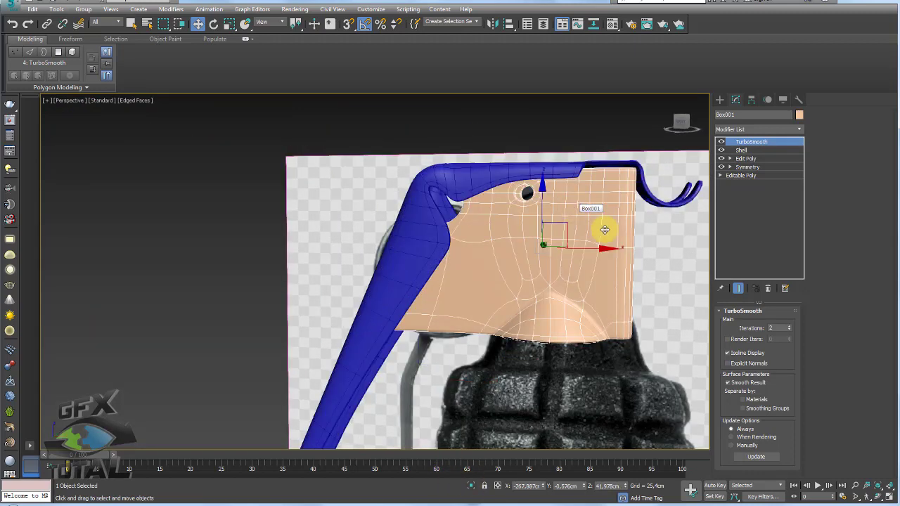
{"action": "middle_click_drag", "start_coordinate": [598, 227], "coordinate": [558, 222], "text": "alt"}
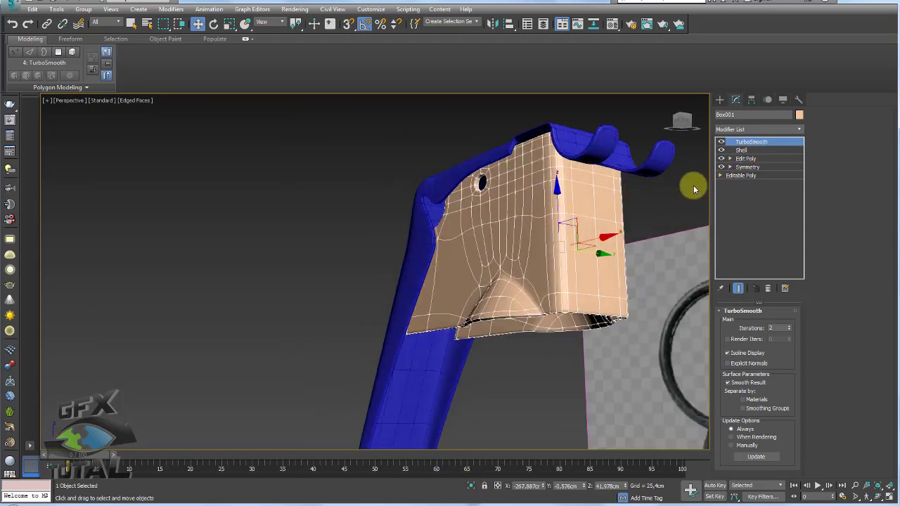
{"action": "left_click", "coordinate": [749, 176]}
{"action": "mouse_move", "coordinate": [607, 196]}
{"action": "middle_mouse_down", "text": "alt"}
{"action": "mouse_move", "coordinate": [568, 207]}
{"action": "mouse_move", "coordinate": [628, 244]}
{"action": "mouse_move", "coordinate": [604, 235]}
{"action": "middle_mouse_up", "text": "alt"}
Step: In Edge mode, pick an edge on Box001's narrow side and isolate the box
{"action": "left_click", "coordinate": [746, 324]}
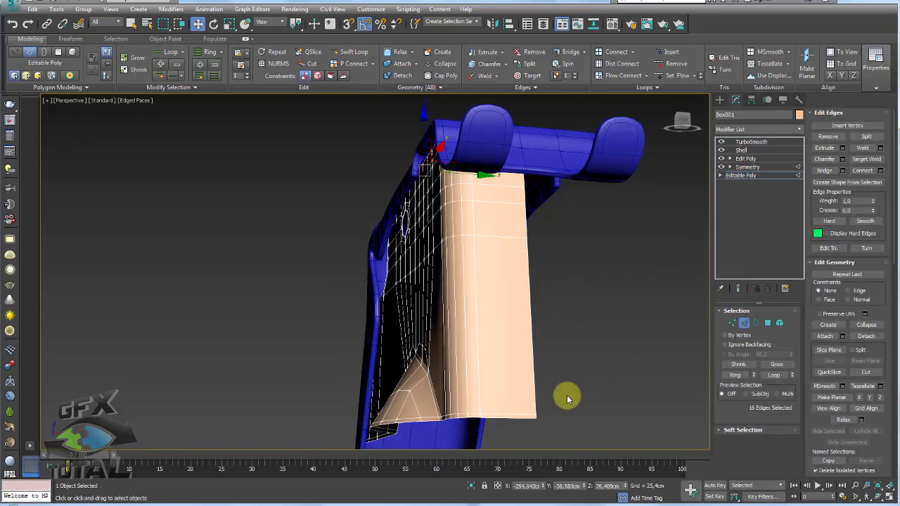
{"action": "left_click", "coordinate": [524, 418]}
{"action": "scroll", "coordinate": [535, 408], "scroll_direction": "up", "scroll_amount": 5}
{"action": "scroll", "coordinate": [563, 382], "scroll_direction": "down", "scroll_amount": 8}
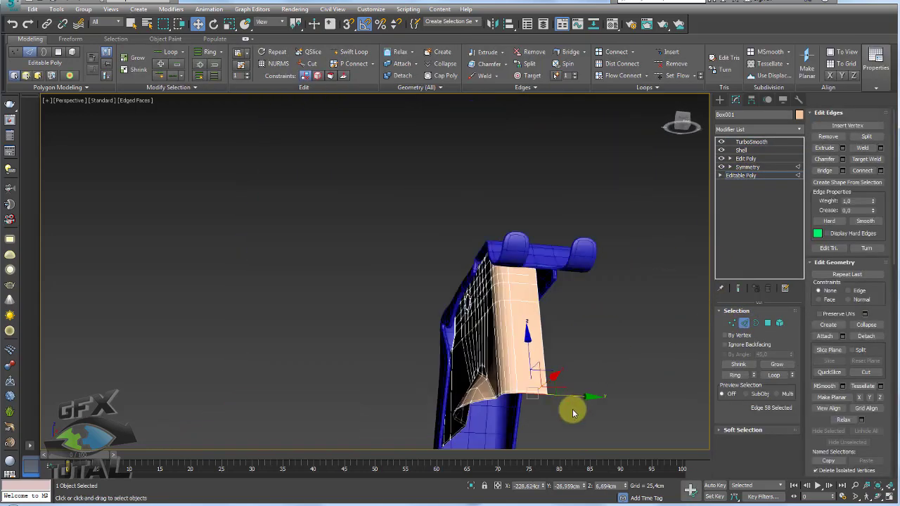
{"action": "left_click", "coordinate": [471, 486]}
{"action": "scroll", "coordinate": [536, 341], "scroll_direction": "down", "scroll_amount": 5}
{"action": "scroll", "coordinate": [563, 323], "scroll_direction": "up", "scroll_amount": 3}
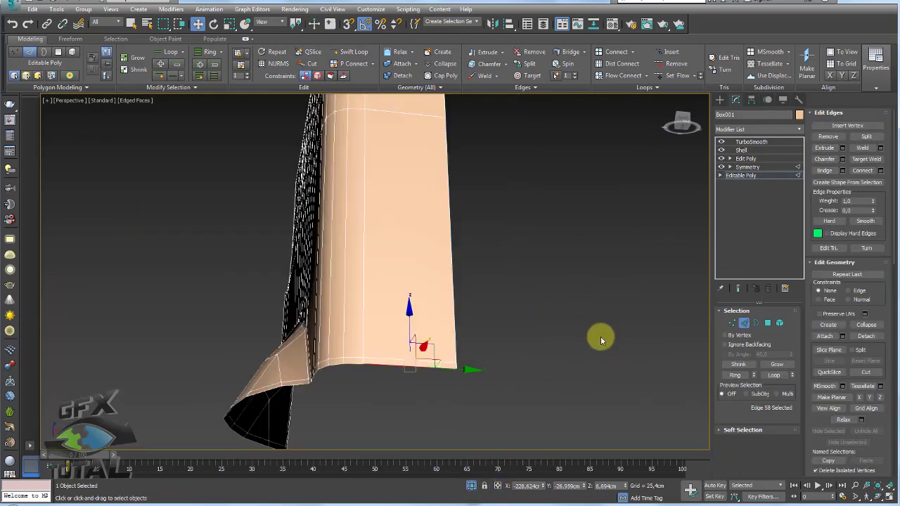
Step: Ring and Connect the edge into a vertical loop, slide it along Y, and open the outline reference
{"action": "left_click", "coordinate": [734, 376]}
{"action": "left_click", "coordinate": [862, 170]}
{"action": "scroll", "coordinate": [485, 274], "scroll_direction": "up", "scroll_amount": 3}
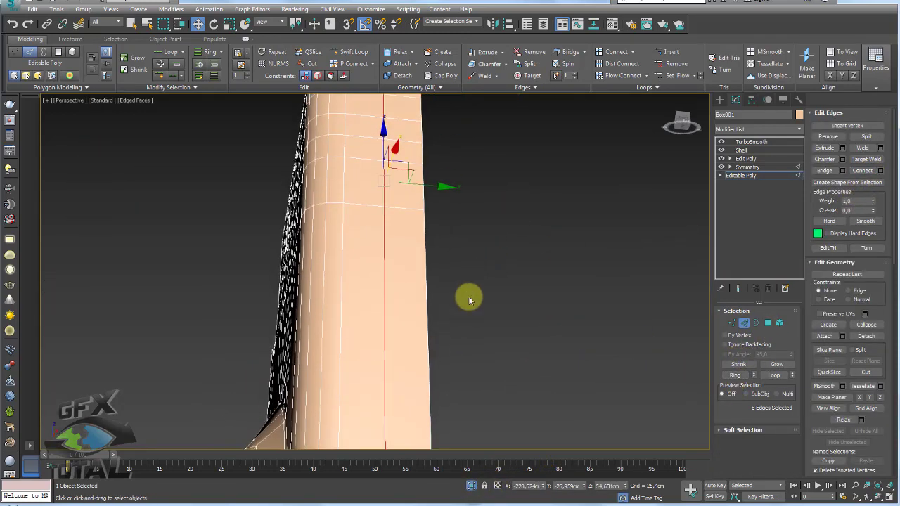
{"action": "left_click_drag", "start_coordinate": [427, 186], "coordinate": [441, 183]}
{"action": "scroll", "coordinate": [447, 197], "scroll_direction": "down", "scroll_amount": 4}
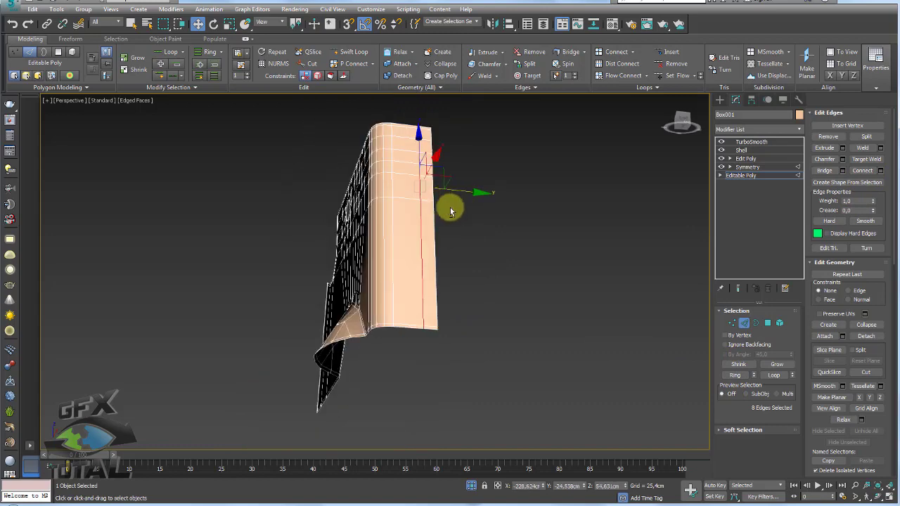
{"action": "mouse_move", "coordinate": [436, 210]}
{"action": "middle_mouse_down"}
{"action": "mouse_move", "coordinate": [476, 297]}
{"action": "mouse_move", "coordinate": [483, 378]}
{"action": "middle_mouse_up"}
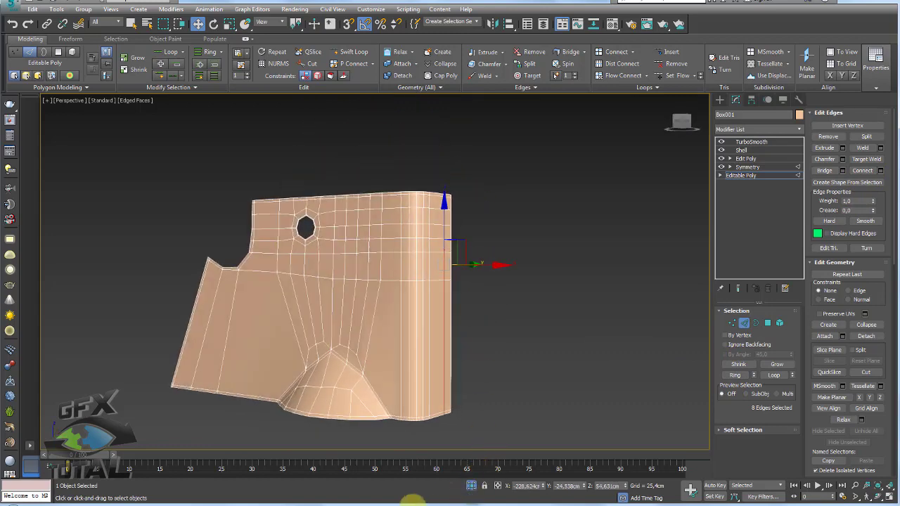
{"action": "left_click", "coordinate": [414, 501]}
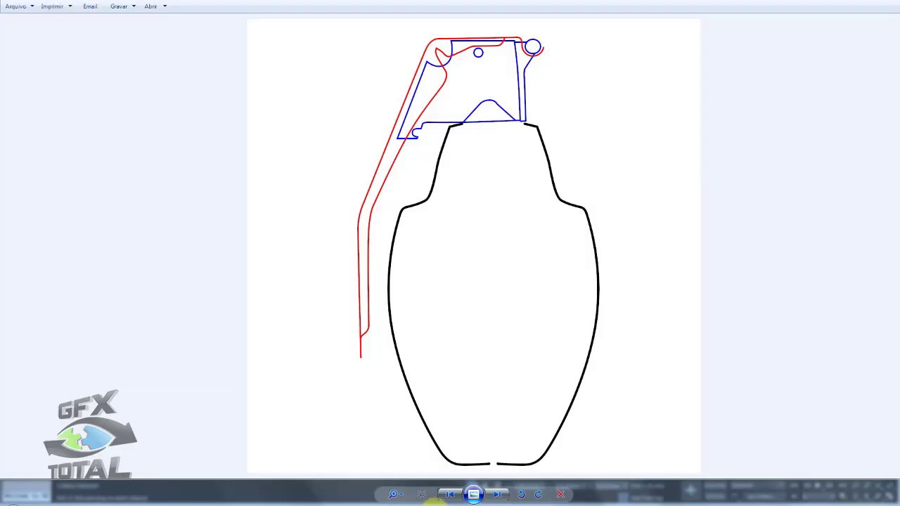
Step: Show the real-grenade photo, zoom into the left grenade's lever and pin, then dismiss the taskbar menu
{"action": "left_click", "coordinate": [499, 497]}
{"action": "scroll", "coordinate": [415, 206], "scroll_direction": "up", "scroll_amount": 3}
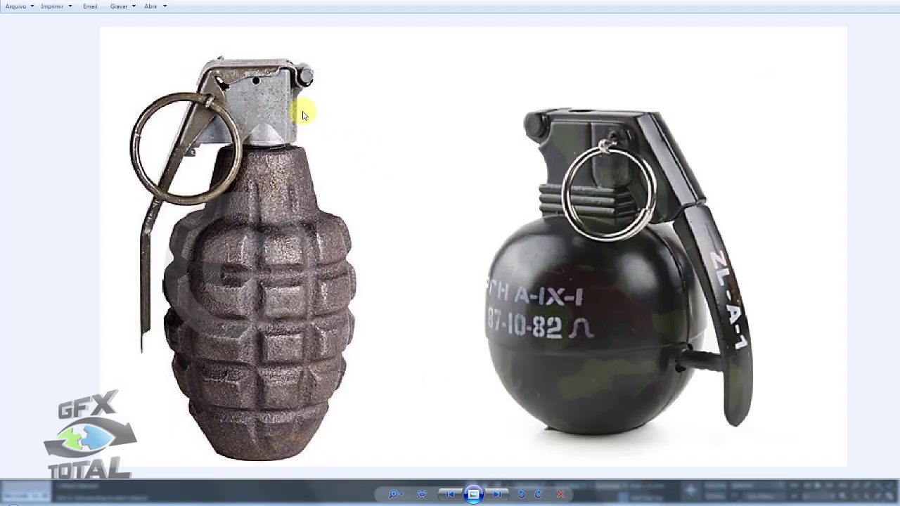
{"action": "scroll", "coordinate": [307, 133], "scroll_direction": "up", "scroll_amount": 1}
{"action": "scroll", "coordinate": [269, 74], "scroll_direction": "up", "scroll_amount": 1}
{"action": "scroll", "coordinate": [320, 191], "scroll_direction": "up", "scroll_amount": 1}
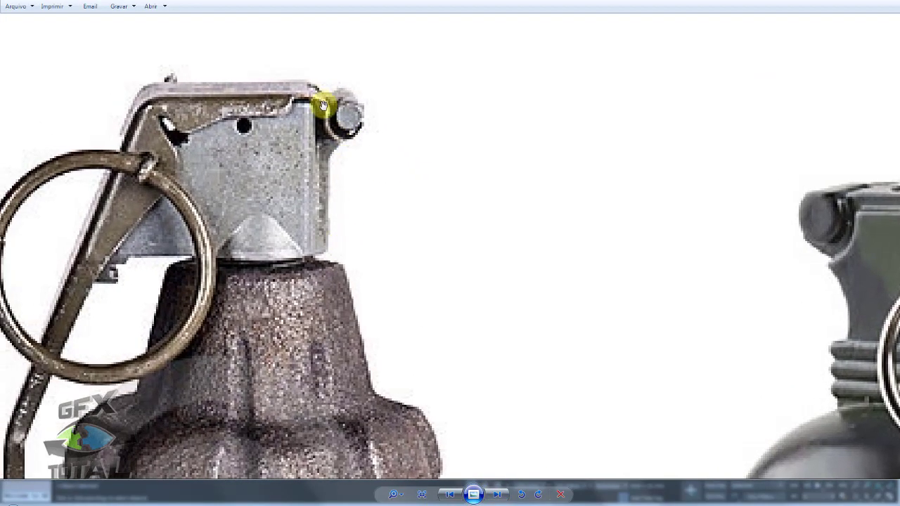
{"action": "scroll", "coordinate": [327, 98], "scroll_direction": "up", "scroll_amount": 1}
{"action": "scroll", "coordinate": [334, 151], "scroll_direction": "up", "scroll_amount": 1}
{"action": "scroll", "coordinate": [316, 126], "scroll_direction": "down", "scroll_amount": 2}
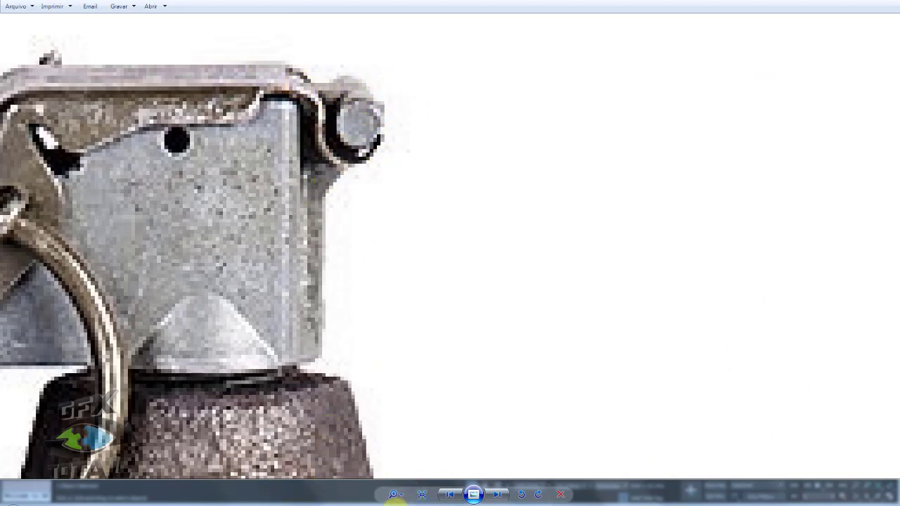
{"action": "right_click", "coordinate": [181, 501]}
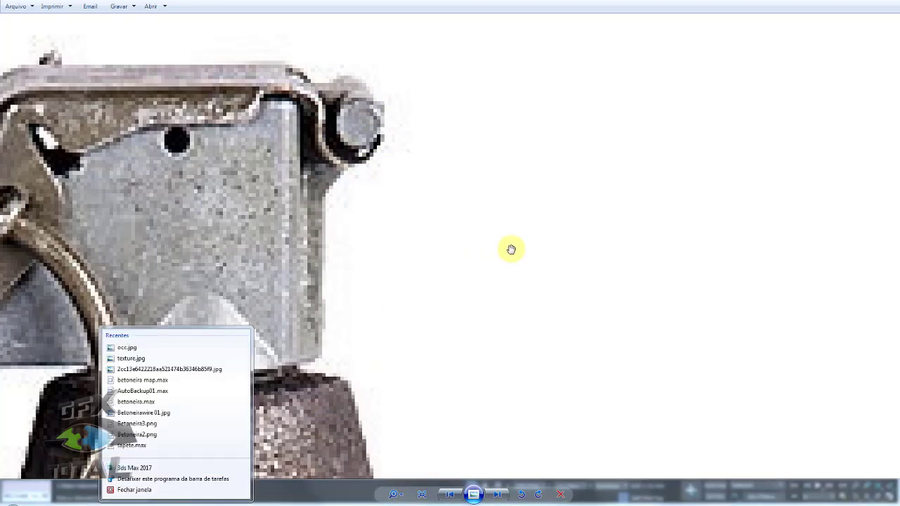
{"action": "left_click", "coordinate": [227, 476]}
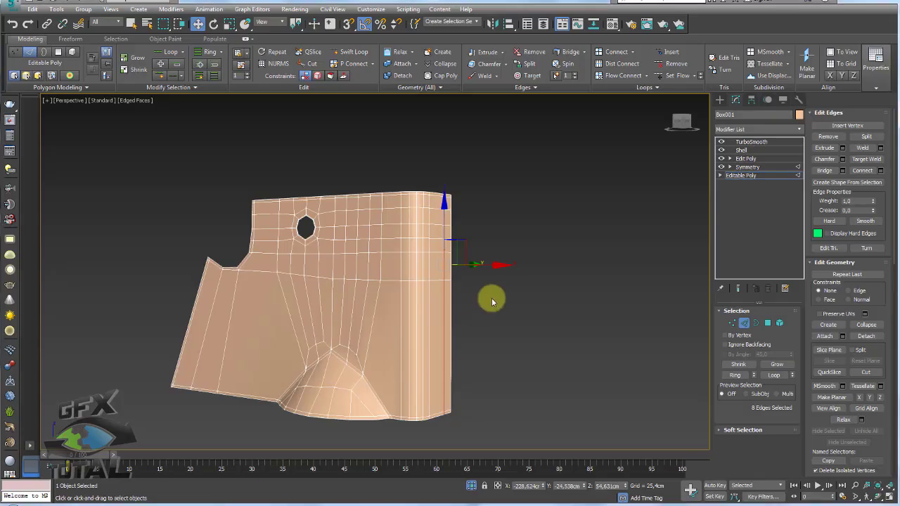
Step: At Polygon level, box-select the polygons along the lever's side edge, then exit sub-object level
{"action": "middle_click_drag", "start_coordinate": [492, 301], "coordinate": [452, 221], "text": "alt"}
{"action": "scroll", "coordinate": [603, 297], "scroll_direction": "up", "scroll_amount": 3}
{"action": "left_click", "coordinate": [847, 274]}
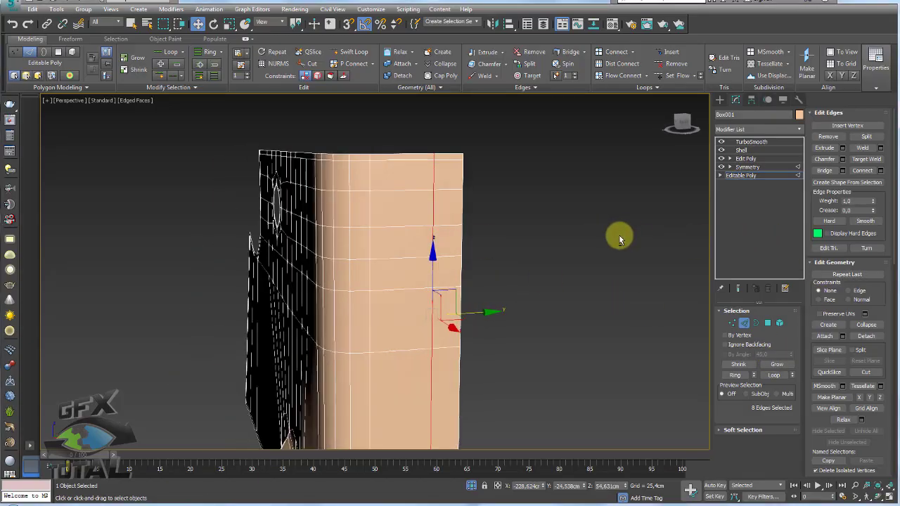
{"action": "left_click", "coordinate": [769, 323]}
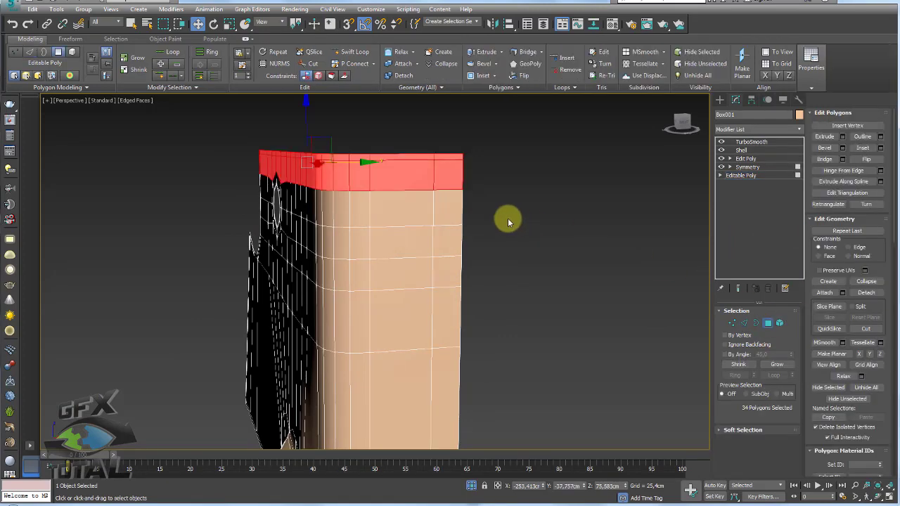
{"action": "left_click_drag", "start_coordinate": [448, 265], "coordinate": [450, 262]}
{"action": "middle_click_drag", "start_coordinate": [474, 256], "coordinate": [511, 212], "text": "alt"}
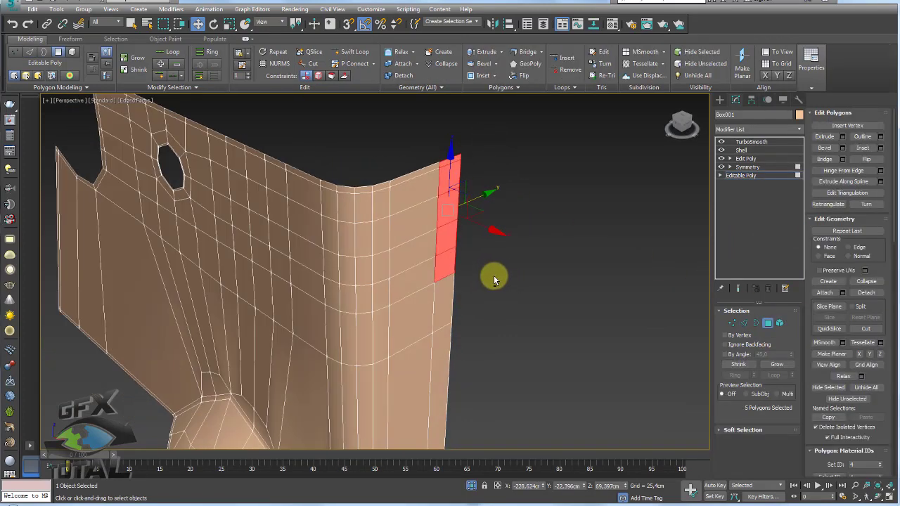
{"action": "mouse_move", "coordinate": [516, 247]}
{"action": "middle_mouse_down", "text": "alt"}
{"action": "mouse_move", "coordinate": [482, 232]}
{"action": "mouse_move", "coordinate": [508, 240]}
{"action": "middle_mouse_up", "text": "alt"}
{"action": "left_click", "coordinate": [754, 175]}
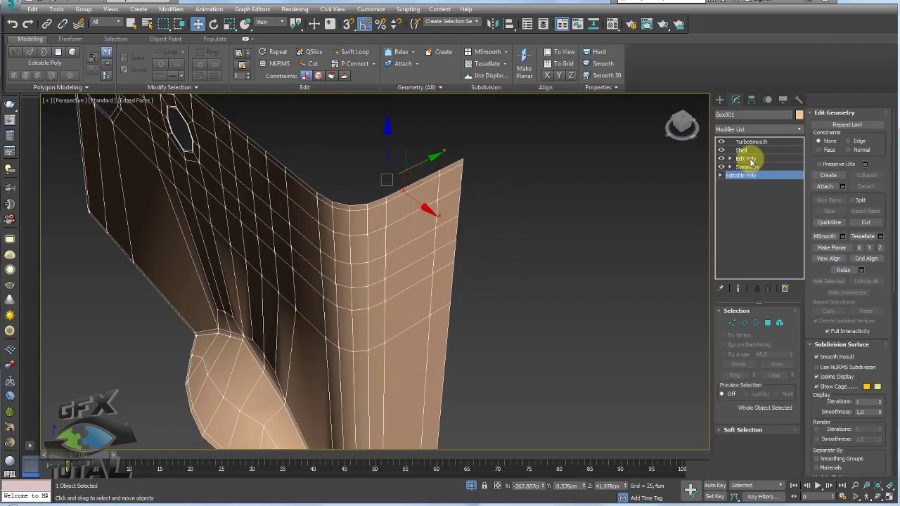
Step: Check the Shell and TurboSmooth settings, then switch TurboSmooth off to show the plain shelled cage
{"action": "left_click", "coordinate": [752, 151]}
{"action": "left_click", "coordinate": [747, 141]}
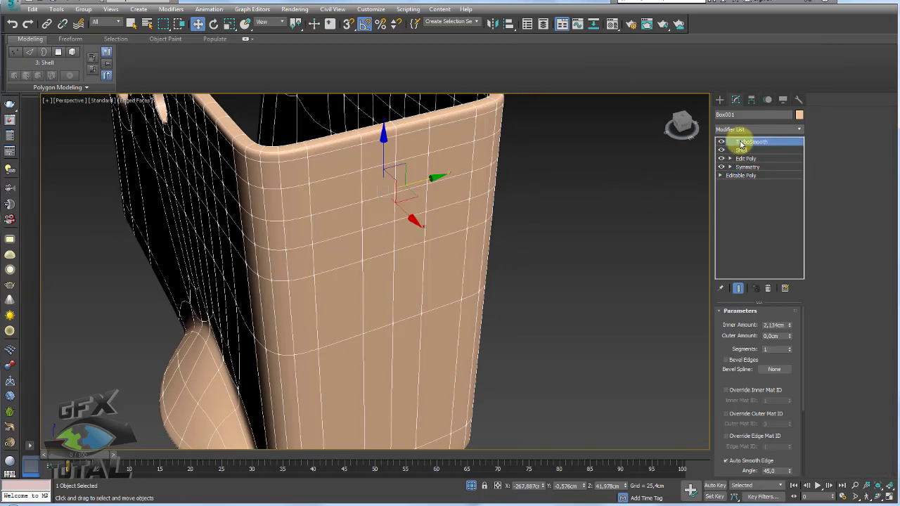
{"action": "middle_click_drag", "start_coordinate": [590, 163], "coordinate": [464, 166], "text": "alt"}
{"action": "left_click", "coordinate": [741, 150]}
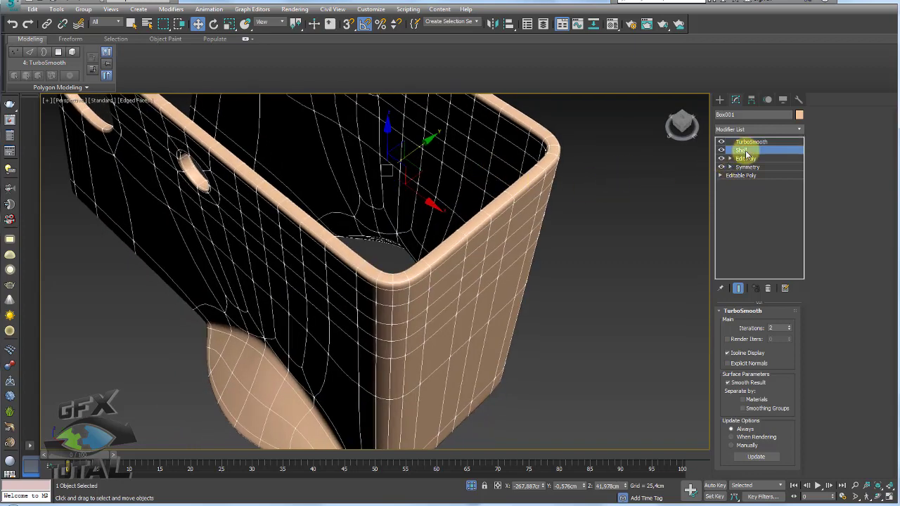
{"action": "left_click", "coordinate": [720, 142]}
{"action": "middle_click_drag", "start_coordinate": [523, 230], "coordinate": [509, 177], "text": "alt"}
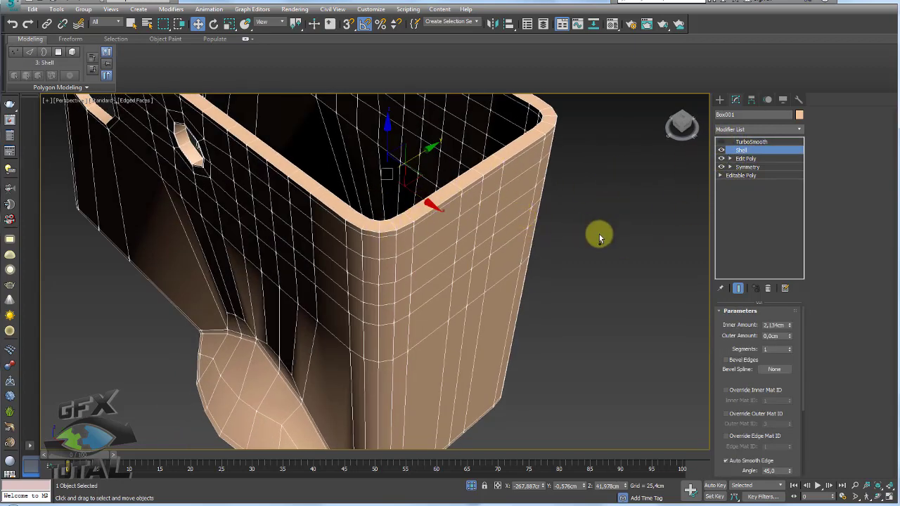
Step: Add an Edit Poly modifier above Shell and select the column of side-edge polygons
{"action": "key", "text": "alt+e"}
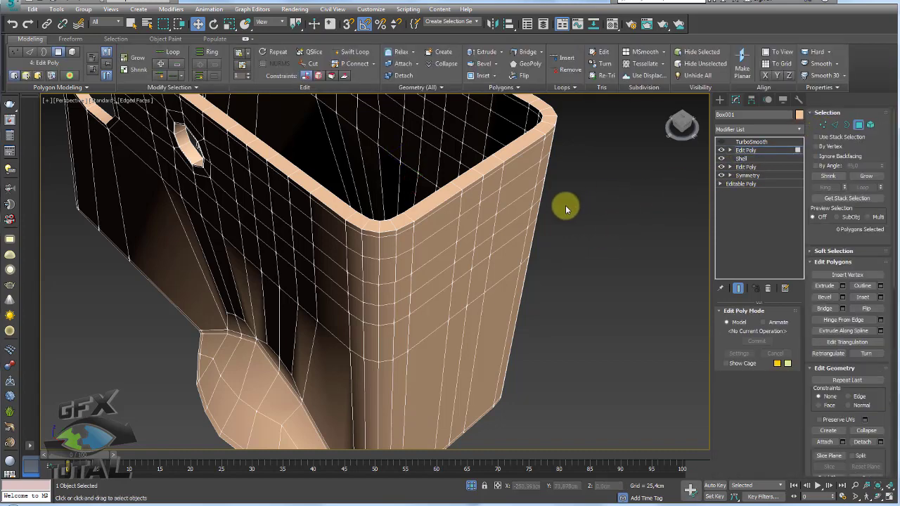
{"action": "middle_click_drag", "start_coordinate": [567, 208], "coordinate": [487, 177], "text": "alt"}
{"action": "left_click", "coordinate": [452, 178]}
{"action": "left_click", "coordinate": [458, 180], "text": "ctrl"}
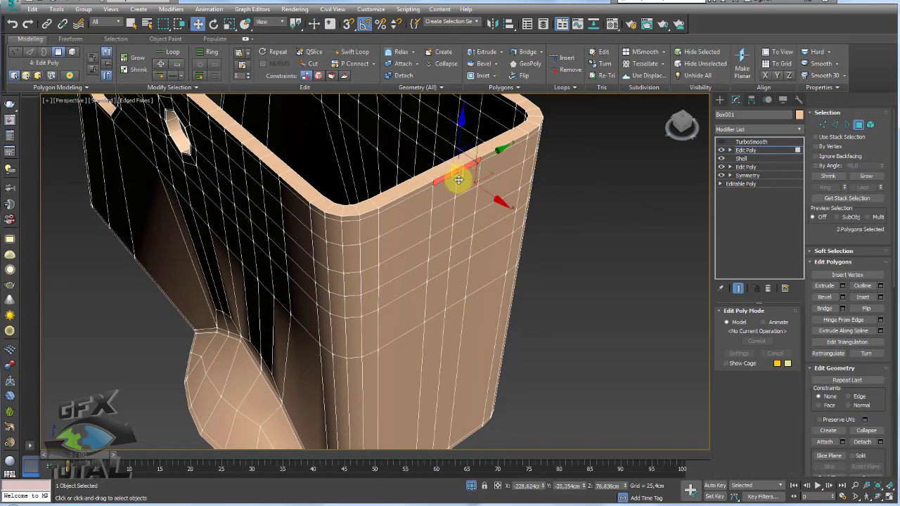
{"action": "left_click", "coordinate": [454, 223], "text": "ctrl"}
{"action": "left_click", "coordinate": [457, 218], "text": "ctrl"}
{"action": "left_click", "coordinate": [458, 231], "text": "ctrl"}
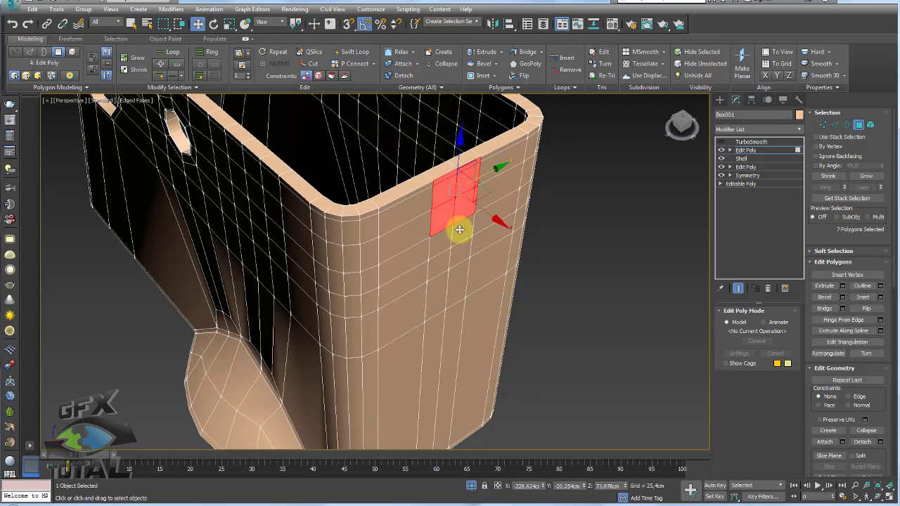
{"action": "left_click", "coordinate": [443, 254], "text": "ctrl"}
{"action": "left_click", "coordinate": [447, 259], "text": "ctrl"}
{"action": "left_click", "coordinate": [452, 263], "text": "ctrl"}
{"action": "mouse_move", "coordinate": [452, 255]}
{"action": "middle_mouse_down", "text": "alt"}
{"action": "mouse_move", "coordinate": [464, 286]}
{"action": "mouse_move", "coordinate": [497, 288]}
{"action": "middle_mouse_up", "text": "alt"}
{"action": "left_click", "coordinate": [455, 290], "text": "ctrl"}
{"action": "left_click", "coordinate": [467, 291], "text": "ctrl"}
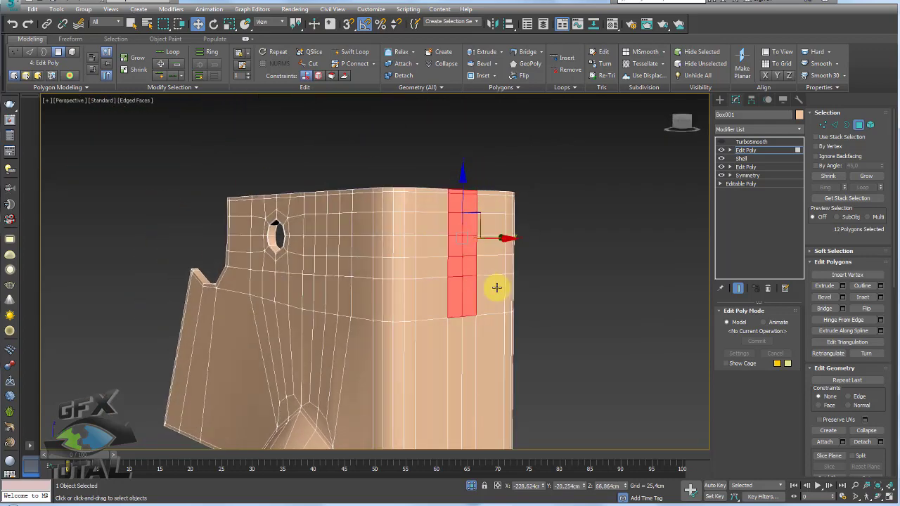
Step: Extrude the selected strip 26.419 cm outward as a tab and grow the selection over it
{"action": "left_click", "coordinate": [842, 286]}
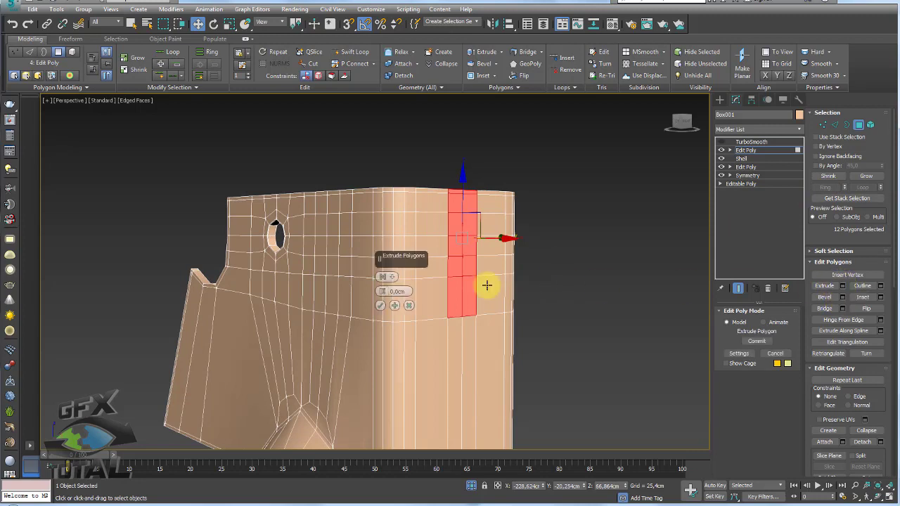
{"action": "left_click_drag", "start_coordinate": [387, 299], "coordinate": [401, 263]}
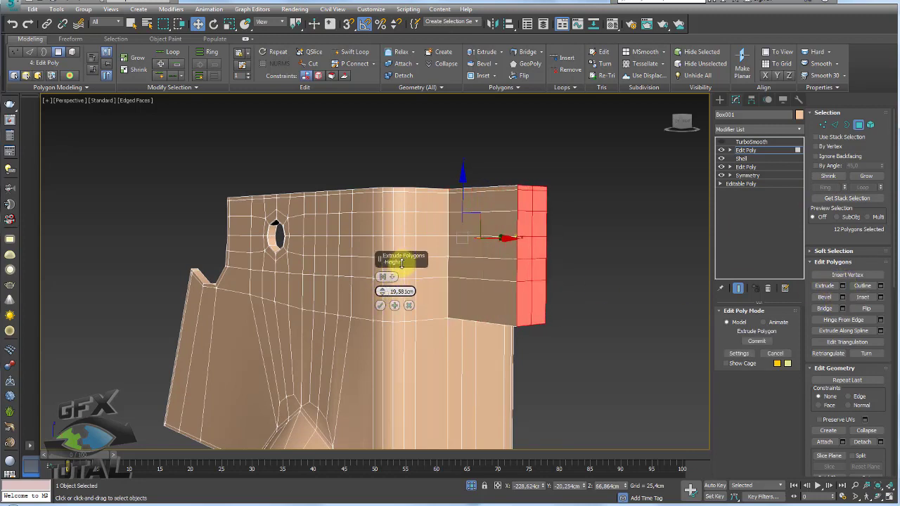
{"action": "left_click_drag", "start_coordinate": [382, 298], "coordinate": [383, 280]}
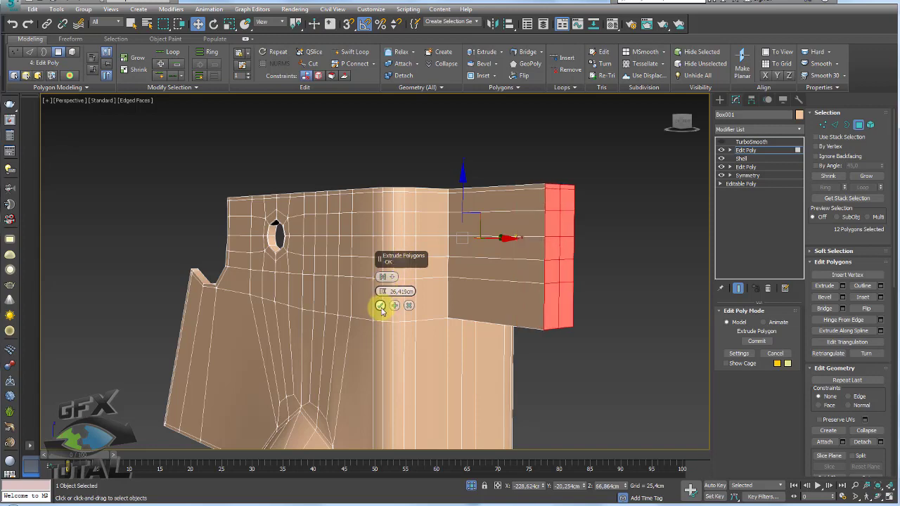
{"action": "left_click", "coordinate": [380, 306]}
{"action": "mouse_move", "coordinate": [380, 306]}
{"action": "middle_mouse_down", "text": "alt"}
{"action": "mouse_move", "coordinate": [485, 314]}
{"action": "mouse_move", "coordinate": [611, 281]}
{"action": "mouse_move", "coordinate": [603, 233]}
{"action": "middle_mouse_up", "text": "alt"}
{"action": "key", "text": "ctrl+Page_Up"}
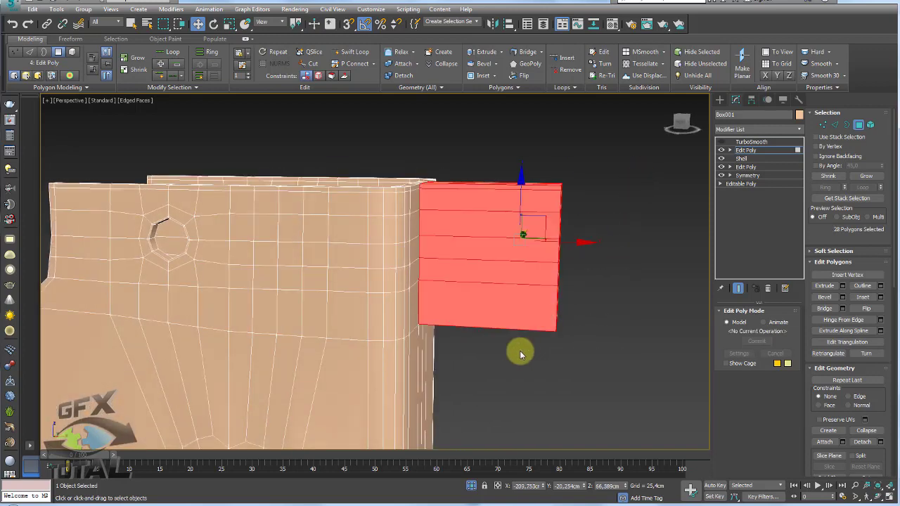
{"action": "middle_click_drag", "start_coordinate": [520, 355], "coordinate": [538, 346], "text": "alt"}
{"action": "left_click", "coordinate": [425, 502]}
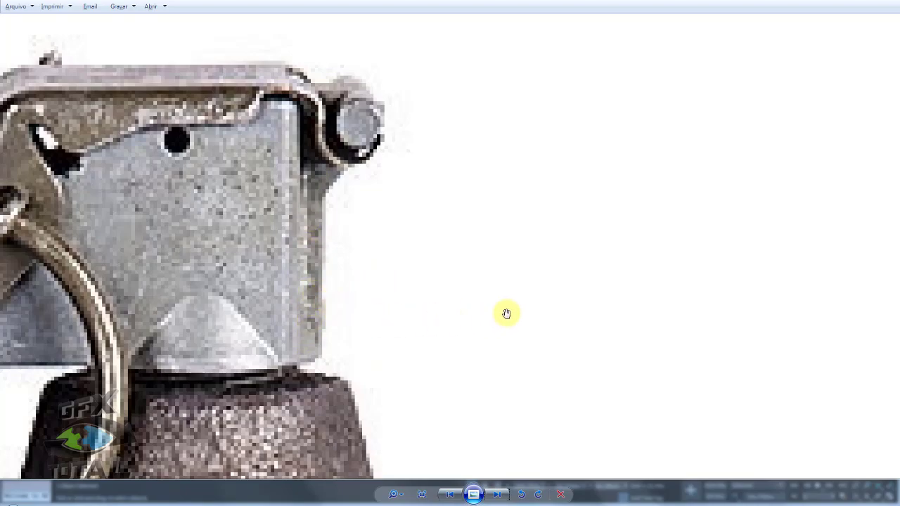
{"action": "key", "text": "alt+Tab"}
{"action": "mouse_move", "coordinate": [573, 315]}
{"action": "middle_mouse_down", "text": "alt"}
{"action": "mouse_move", "coordinate": [500, 359]}
{"action": "mouse_move", "coordinate": [514, 362]}
{"action": "mouse_move", "coordinate": [511, 326]}
{"action": "mouse_move", "coordinate": [430, 269]}
{"action": "middle_mouse_up", "text": "alt"}
Step: Select the polygon strip on the lever's opposite side edge and extrude it outward
{"action": "left_click", "coordinate": [438, 274], "text": "ctrl"}
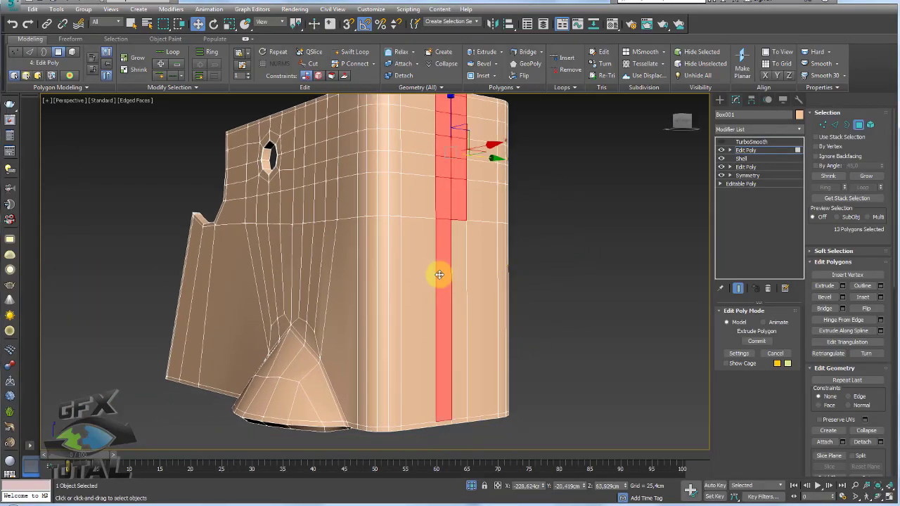
{"action": "left_click", "coordinate": [448, 421], "text": "ctrl"}
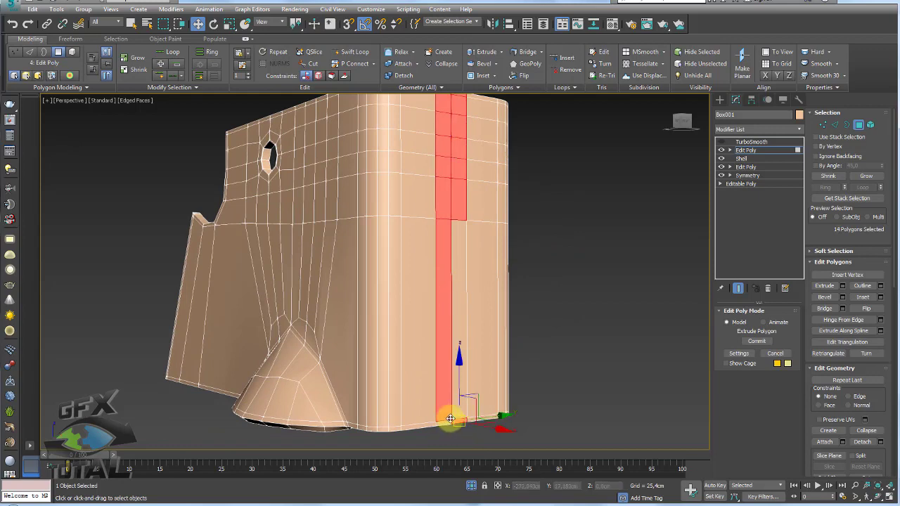
{"action": "left_click", "coordinate": [450, 419], "text": "ctrl"}
{"action": "left_click", "coordinate": [452, 415], "text": "ctrl"}
{"action": "mouse_move", "coordinate": [497, 308]}
{"action": "middle_mouse_down", "text": "alt"}
{"action": "mouse_move", "coordinate": [513, 363]}
{"action": "mouse_move", "coordinate": [618, 289]}
{"action": "middle_mouse_up", "text": "alt"}
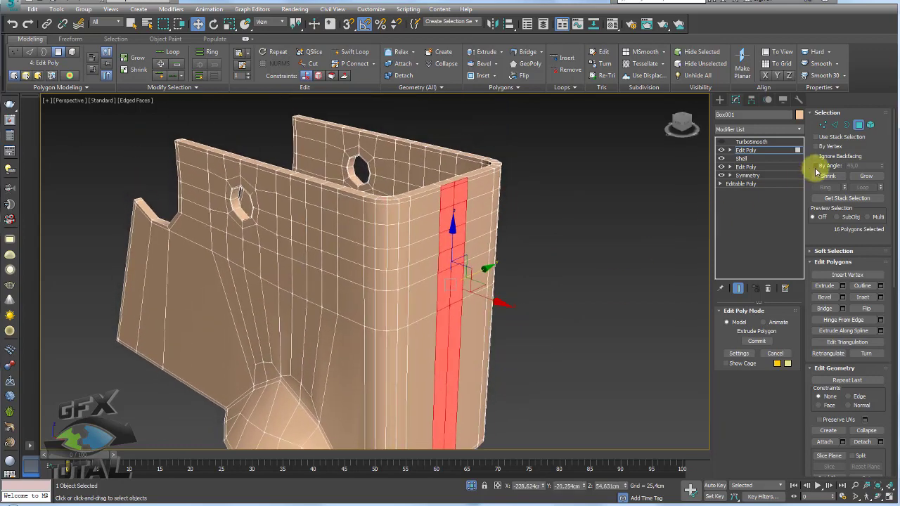
{"action": "left_click", "coordinate": [839, 286]}
{"action": "mouse_move", "coordinate": [472, 239]}
{"action": "left_mouse_down"}
{"action": "mouse_move", "coordinate": [462, 214]}
{"action": "mouse_move", "coordinate": [446, 207]}
{"action": "mouse_move", "coordinate": [479, 230]}
{"action": "left_mouse_up"}
{"action": "scroll", "coordinate": [461, 220], "scroll_direction": "up", "scroll_amount": 2}
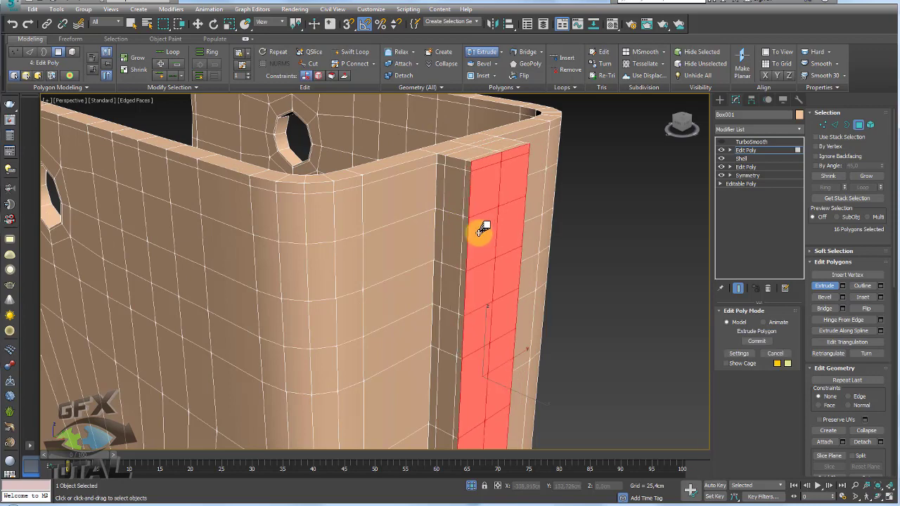
{"action": "scroll", "coordinate": [481, 231], "scroll_direction": "down", "scroll_amount": 1}
{"action": "scroll", "coordinate": [492, 211], "scroll_direction": "down", "scroll_amount": 3}
{"action": "middle_click_drag", "start_coordinate": [499, 196], "coordinate": [496, 177]}
Step: Deselect the strip's lower polygons and extrude the upper ones into a thick block tab
{"action": "key", "text": "w"}
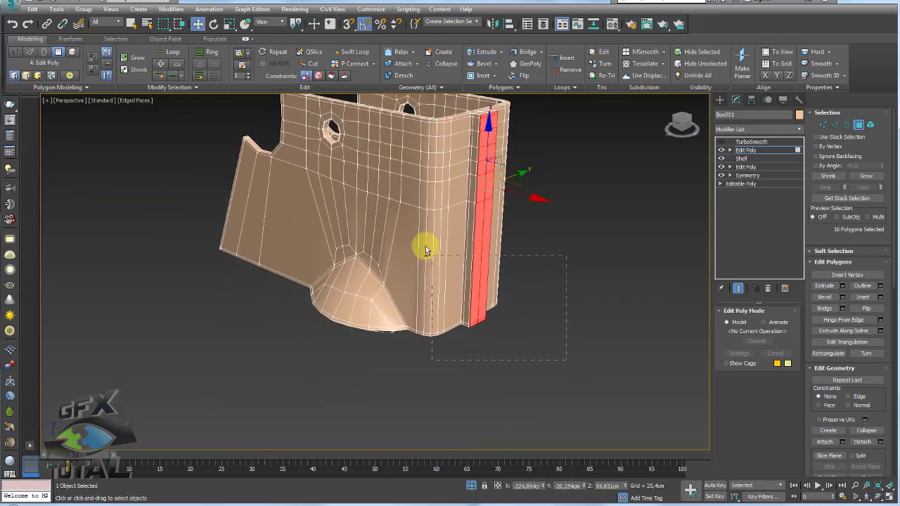
{"action": "left_click_drag", "start_coordinate": [426, 249], "coordinate": [427, 251], "text": "alt"}
{"action": "scroll", "coordinate": [478, 297], "scroll_direction": "up", "scroll_amount": 4}
{"action": "left_click", "coordinate": [840, 286]}
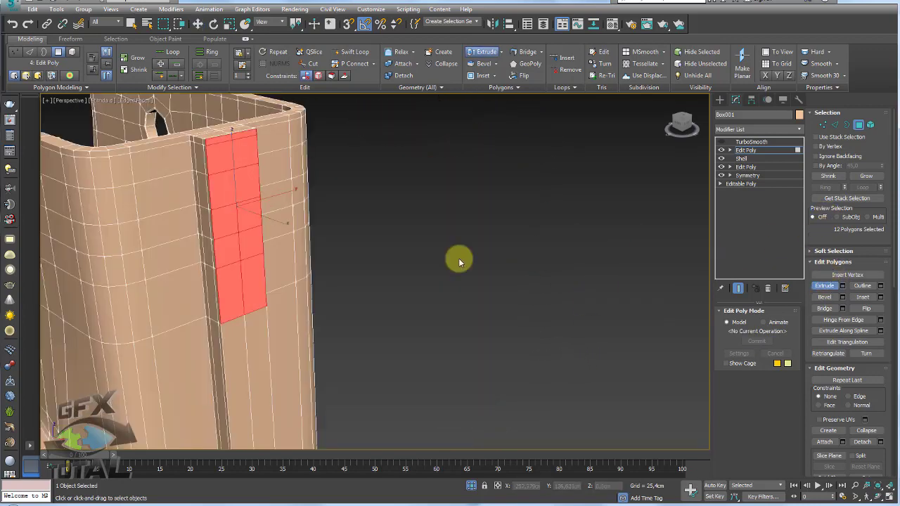
{"action": "left_click_drag", "start_coordinate": [244, 257], "coordinate": [283, 218]}
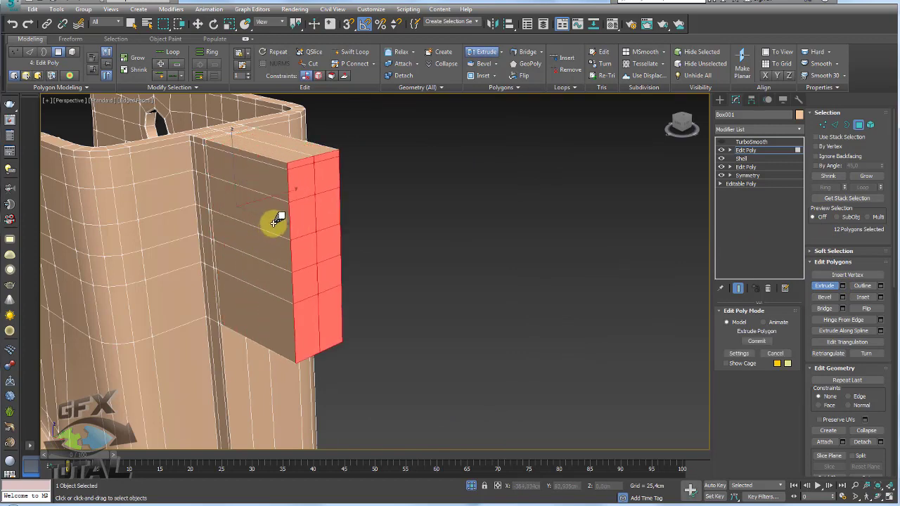
{"action": "left_click_drag", "start_coordinate": [284, 218], "coordinate": [297, 206]}
{"action": "middle_click_drag", "start_coordinate": [297, 207], "coordinate": [433, 195], "text": "alt"}
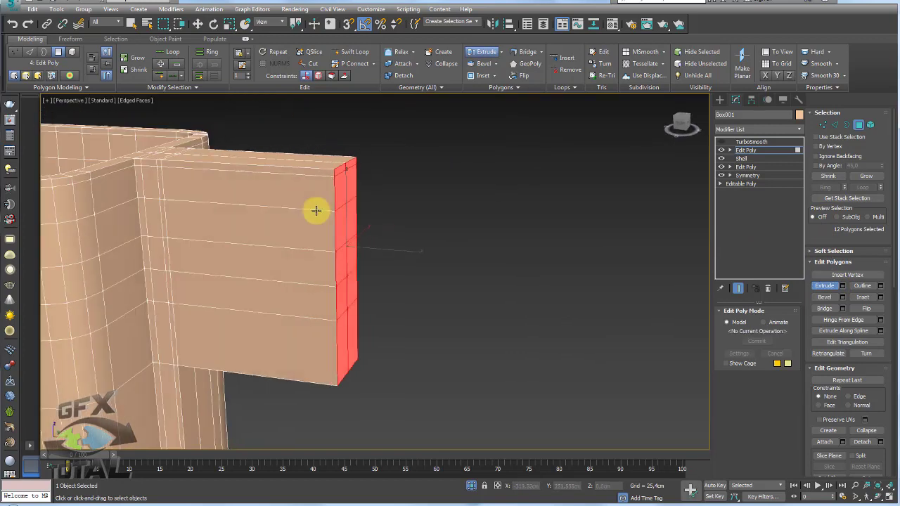
{"action": "left_click", "coordinate": [429, 498]}
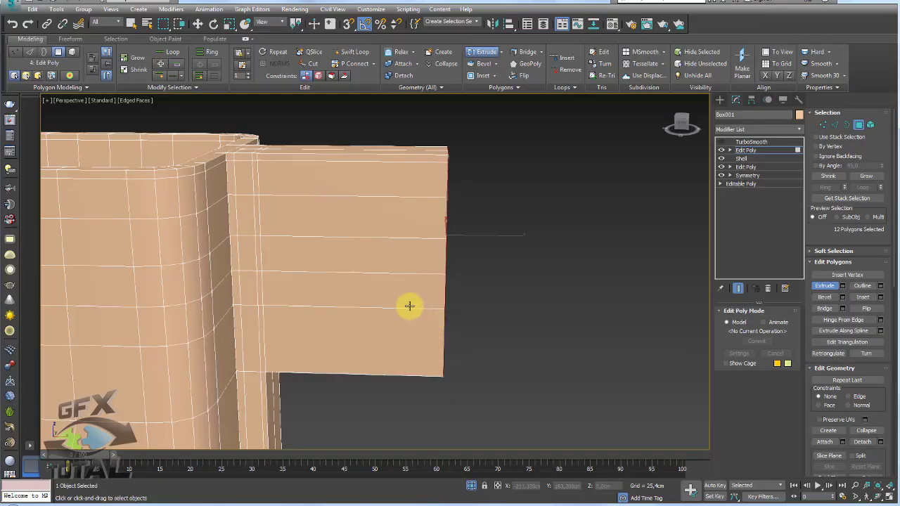
Step: Move the tab's end face about 11.7 cm left and compare it with the reference photo
{"action": "middle_click_drag", "start_coordinate": [410, 306], "coordinate": [450, 287], "text": "alt"}
{"action": "key", "text": "w"}
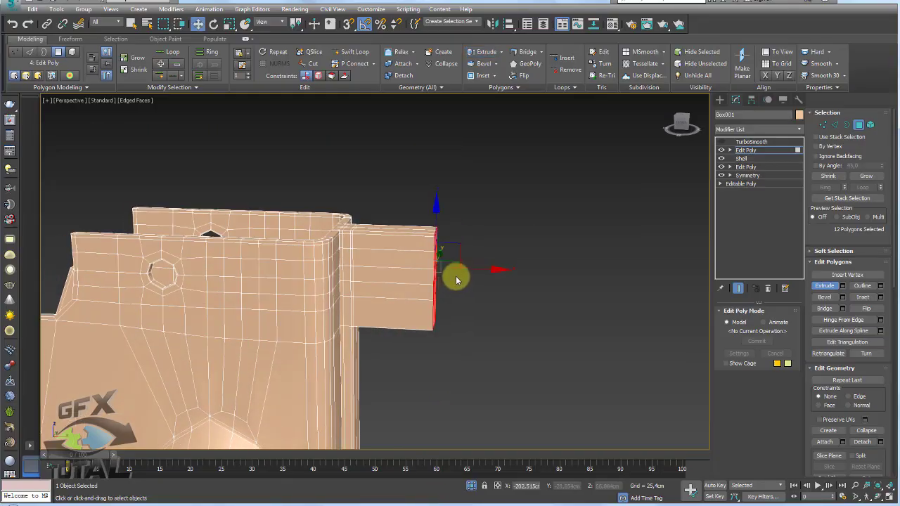
{"action": "left_click_drag", "start_coordinate": [474, 267], "coordinate": [434, 266]}
{"action": "key", "text": "alt+Tab"}
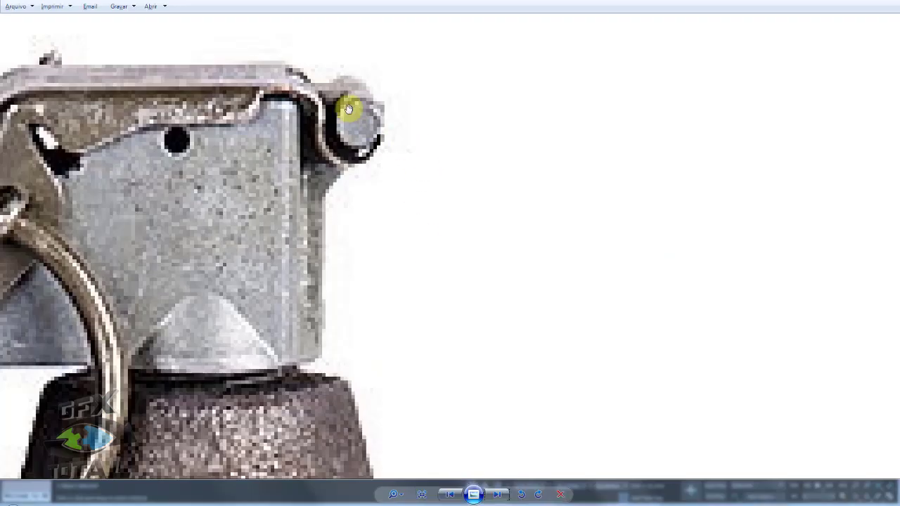
{"action": "key", "text": "alt+Tab"}
Step: At Vertex level, select the three vertices at the tab's lower corner
{"action": "mouse_move", "coordinate": [428, 261]}
{"action": "middle_mouse_down", "text": "alt"}
{"action": "mouse_move", "coordinate": [392, 271]}
{"action": "mouse_move", "coordinate": [418, 306]}
{"action": "mouse_move", "coordinate": [405, 299]}
{"action": "mouse_move", "coordinate": [415, 292]}
{"action": "middle_mouse_up", "text": "alt"}
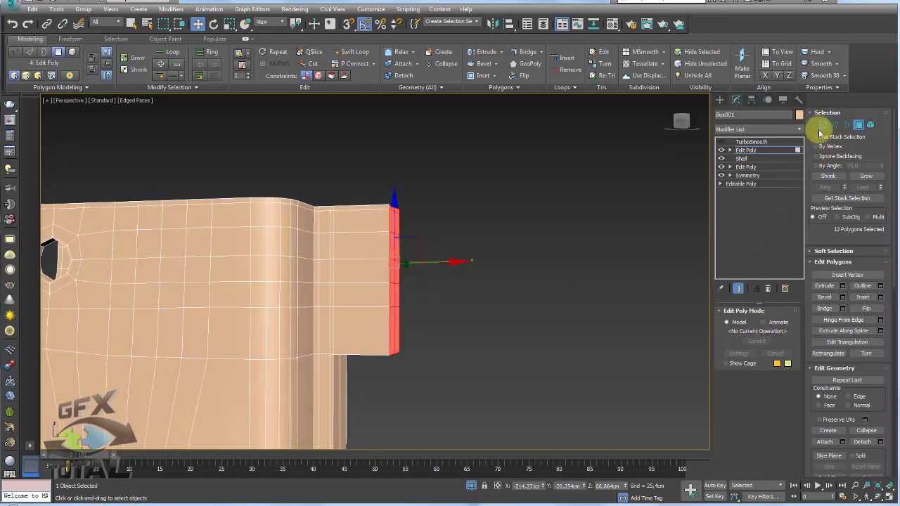
{"action": "left_click", "coordinate": [822, 126]}
{"action": "left_click_drag", "start_coordinate": [409, 359], "coordinate": [396, 345]}
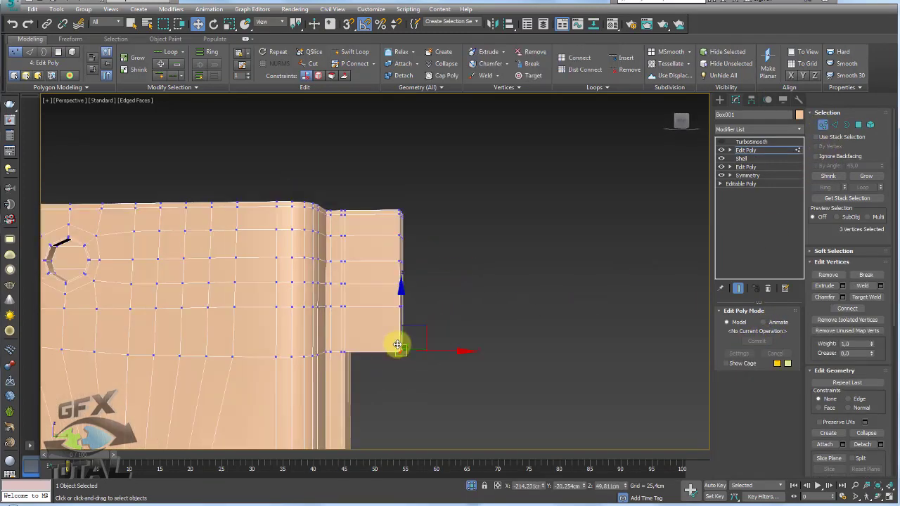
Step: In the Front wireframe view, slide the tab's corner and bottom vertices left into a rough diagonal
{"action": "key", "text": "l"}
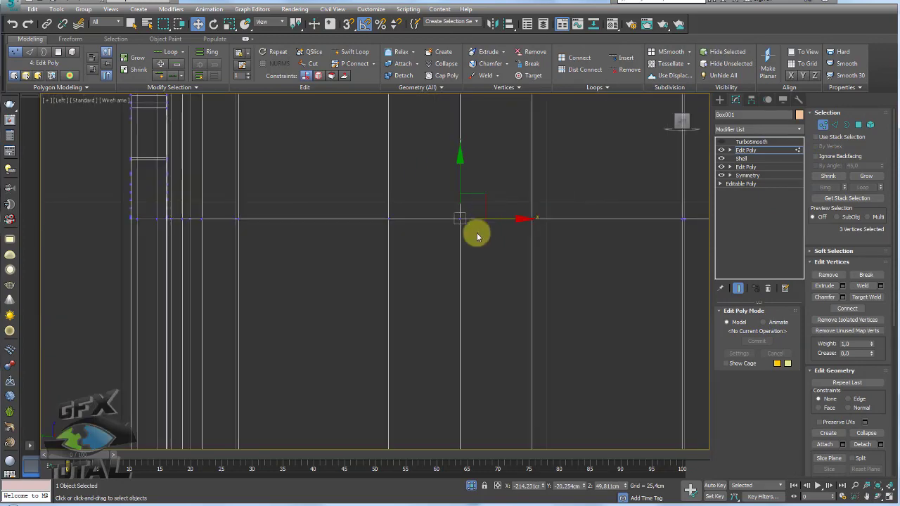
{"action": "scroll", "coordinate": [476, 236], "scroll_direction": "down", "scroll_amount": 5}
{"action": "key", "text": "f"}
{"action": "middle_click_drag", "start_coordinate": [469, 220], "coordinate": [520, 211]}
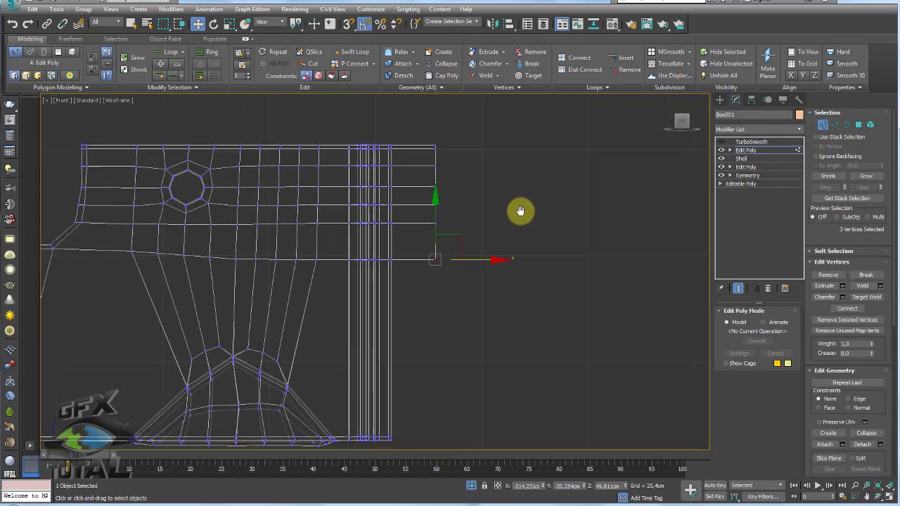
{"action": "scroll", "coordinate": [520, 211], "scroll_direction": "up", "scroll_amount": 3}
{"action": "middle_click_drag", "start_coordinate": [458, 231], "coordinate": [467, 340]}
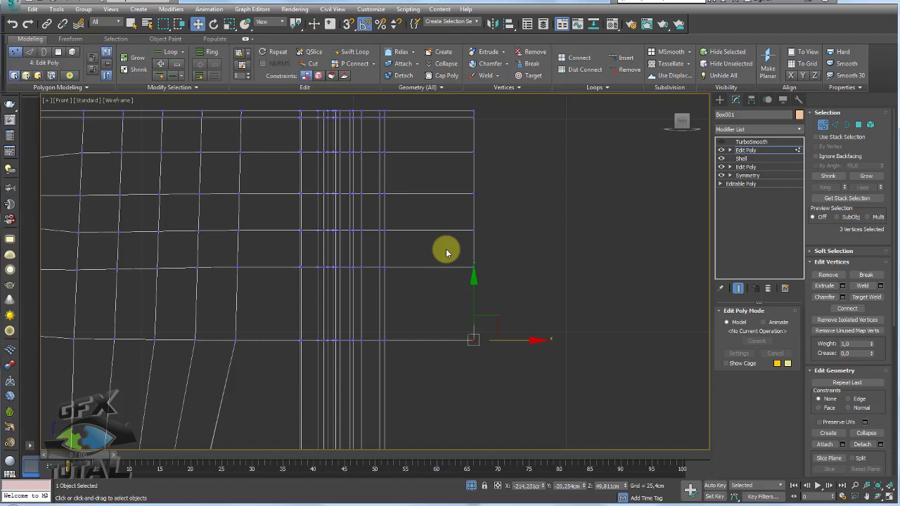
{"action": "left_click_drag", "start_coordinate": [478, 192], "coordinate": [380, 341]}
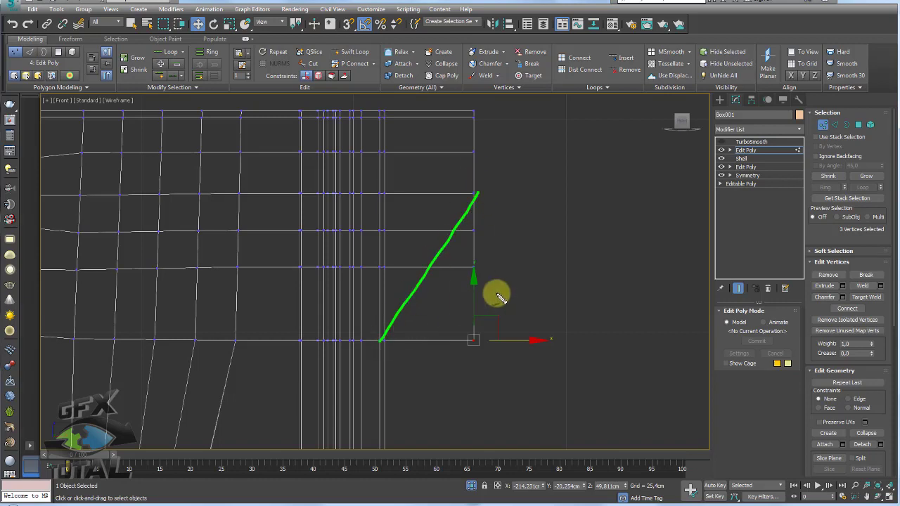
{"action": "left_click_drag", "start_coordinate": [519, 341], "coordinate": [432, 341]}
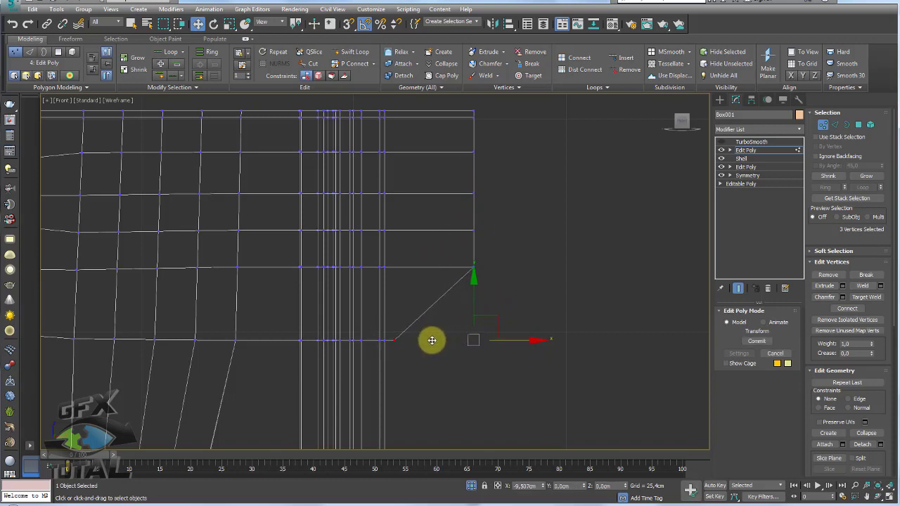
{"action": "left_click", "coordinate": [471, 265]}
{"action": "mouse_move", "coordinate": [510, 267]}
{"action": "left_mouse_down"}
{"action": "mouse_move", "coordinate": [487, 269]}
{"action": "mouse_move", "coordinate": [492, 262]}
{"action": "left_mouse_up"}
{"action": "left_click", "coordinate": [473, 230]}
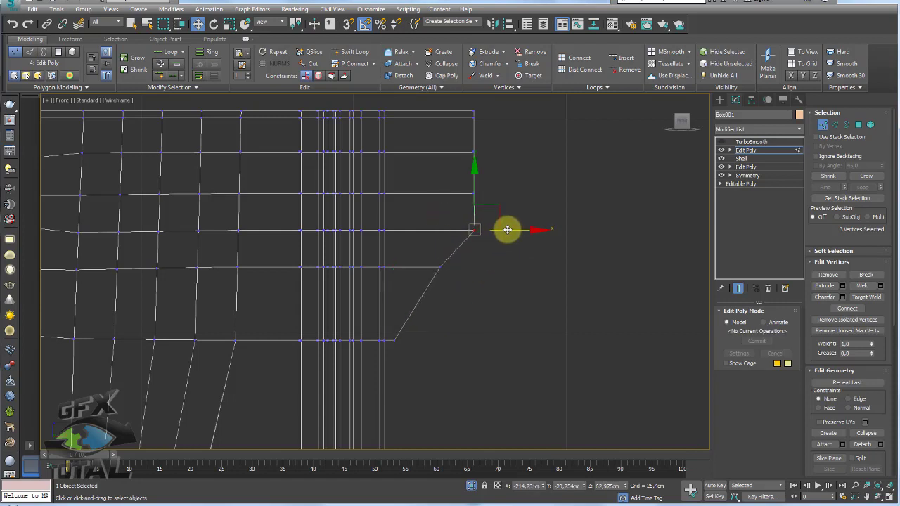
{"action": "left_click_drag", "start_coordinate": [507, 229], "coordinate": [498, 232]}
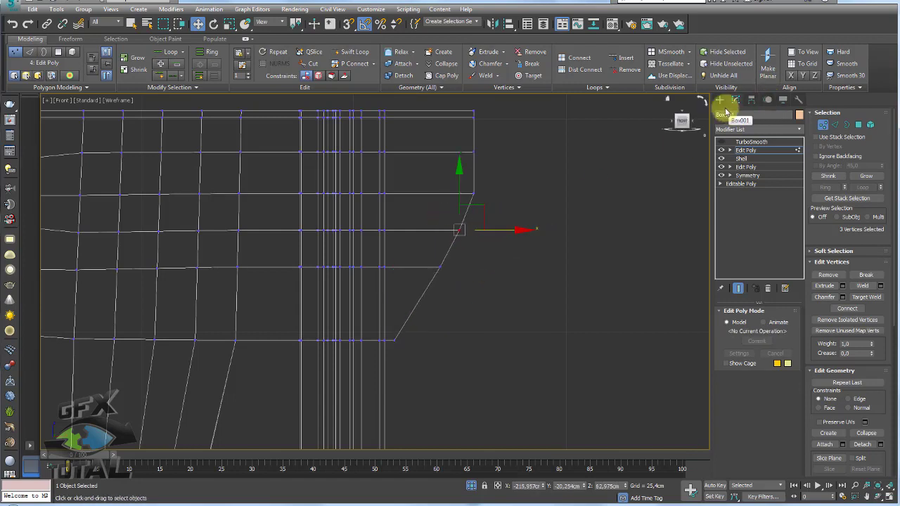
Step: Draw a Line spline from the tab's upper corner to its lower corner as a taper guide
{"action": "left_click", "coordinate": [720, 100]}
{"action": "left_click", "coordinate": [733, 168]}
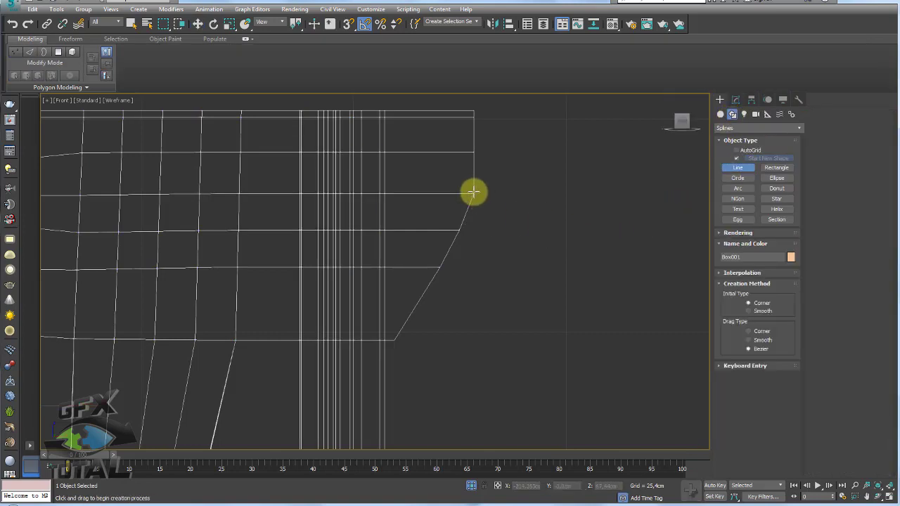
{"action": "left_click", "coordinate": [473, 192]}
{"action": "left_click", "coordinate": [389, 341]}
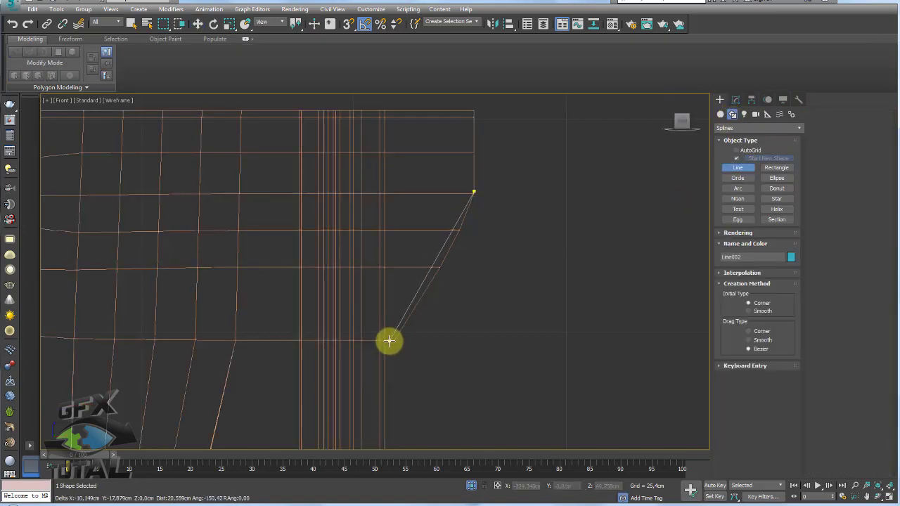
{"action": "right_click", "coordinate": [422, 309]}
{"action": "right_click", "coordinate": [443, 273]}
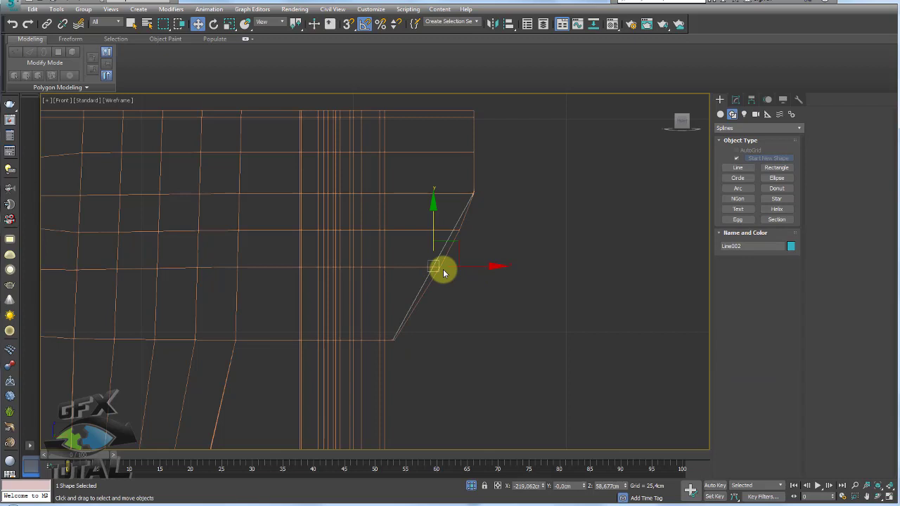
Step: Reselect the lever body and move its Edit Poly vertices onto the diagonal guide line
{"action": "left_click", "coordinate": [406, 273]}
{"action": "left_click", "coordinate": [735, 99]}
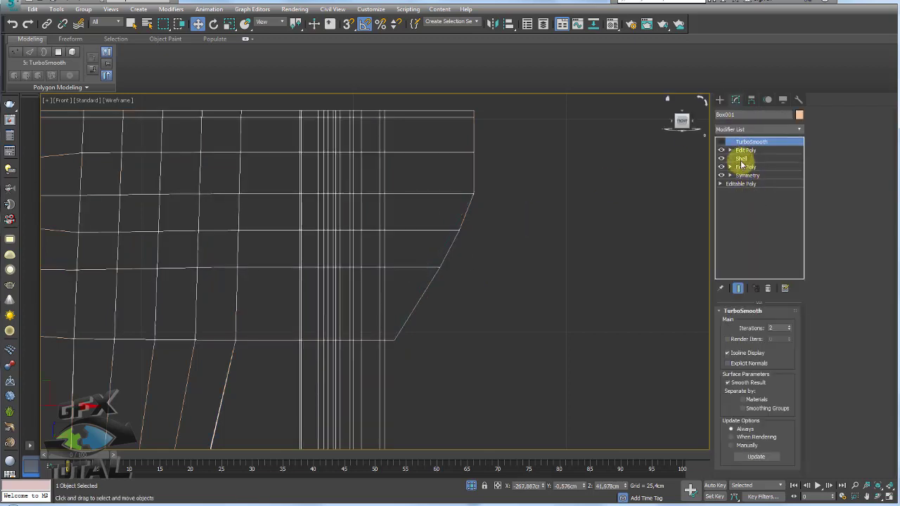
{"action": "left_click", "coordinate": [730, 150]}
{"action": "left_click", "coordinate": [748, 159]}
{"action": "scroll", "coordinate": [471, 233], "scroll_direction": "up", "scroll_amount": 2}
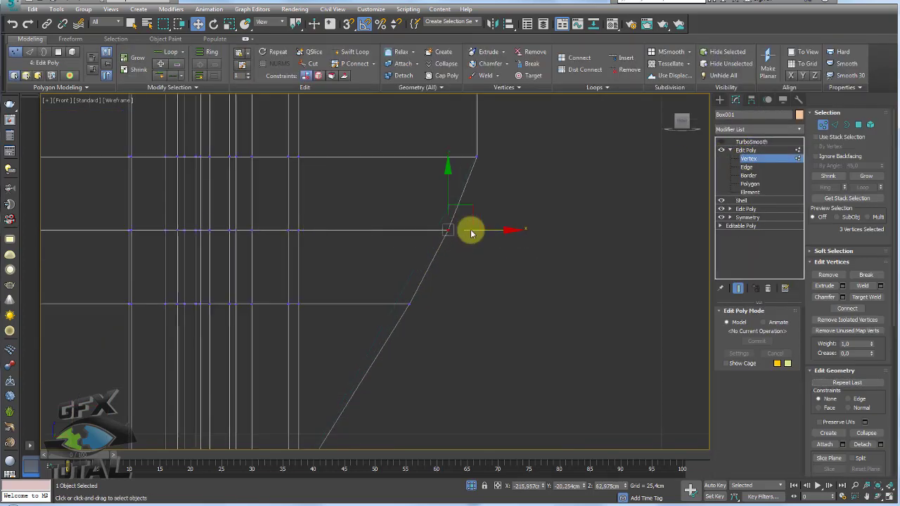
{"action": "left_click_drag", "start_coordinate": [472, 234], "coordinate": [496, 259]}
{"action": "left_click", "coordinate": [414, 316]}
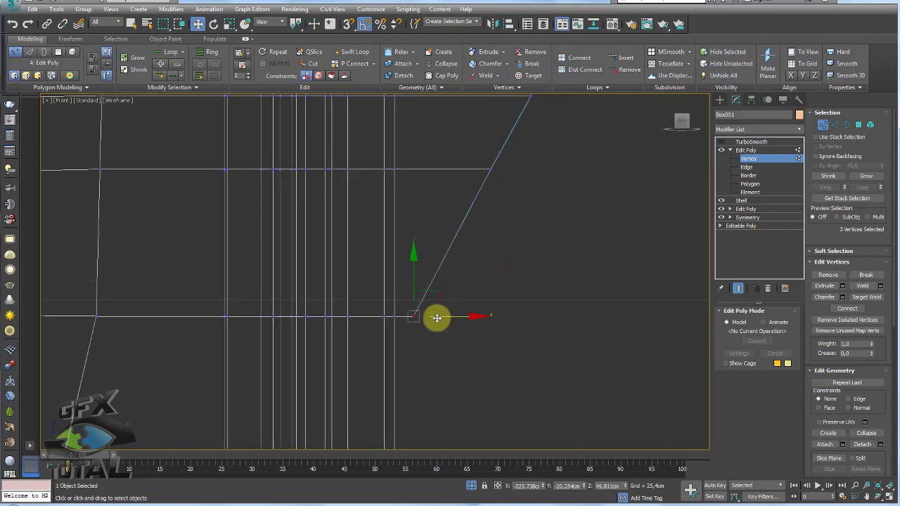
{"action": "left_click_drag", "start_coordinate": [436, 317], "coordinate": [438, 318]}
Step: Exit vertex editing and view the TurboSmoothed tapered tab in the shaded perspective view
{"action": "left_click", "coordinate": [745, 150]}
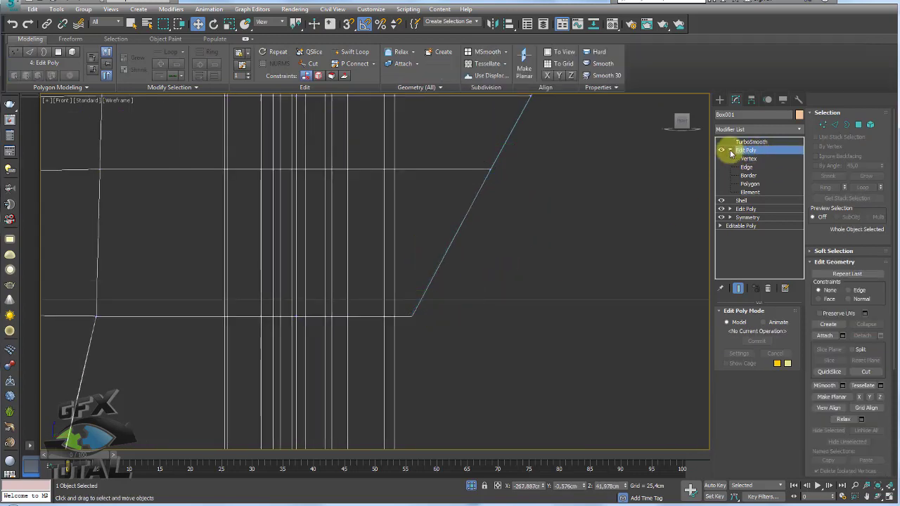
{"action": "scroll", "coordinate": [583, 218], "scroll_direction": "down", "scroll_amount": 2}
{"action": "key", "text": "p"}
{"action": "mouse_move", "coordinate": [561, 231]}
{"action": "middle_mouse_down", "text": "alt"}
{"action": "mouse_move", "coordinate": [527, 241]}
{"action": "mouse_move", "coordinate": [535, 239]}
{"action": "middle_mouse_up", "text": "alt"}
{"action": "left_click", "coordinate": [724, 142]}
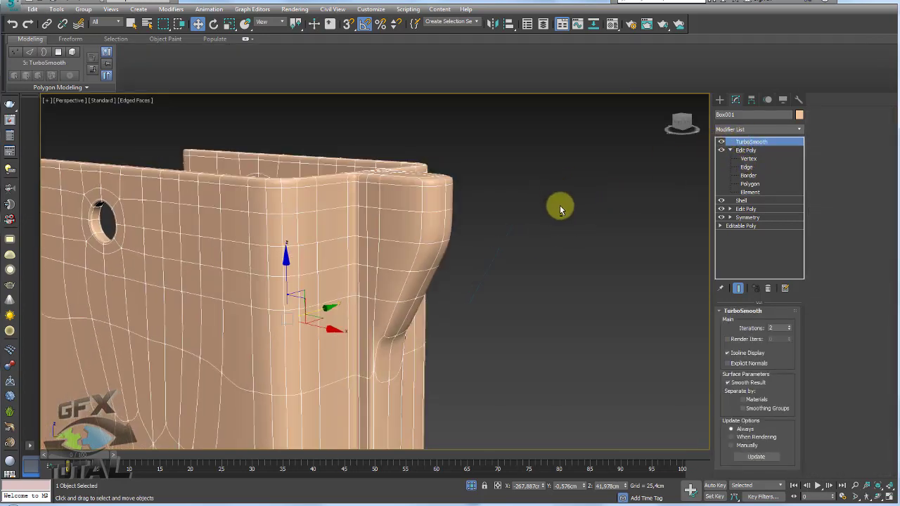
Step: Turn off the TurboSmooth preview to show Box001's raw Edit Poly cage
{"action": "middle_click_drag", "start_coordinate": [560, 205], "coordinate": [569, 201], "text": "alt"}
{"action": "left_click", "coordinate": [747, 152]}
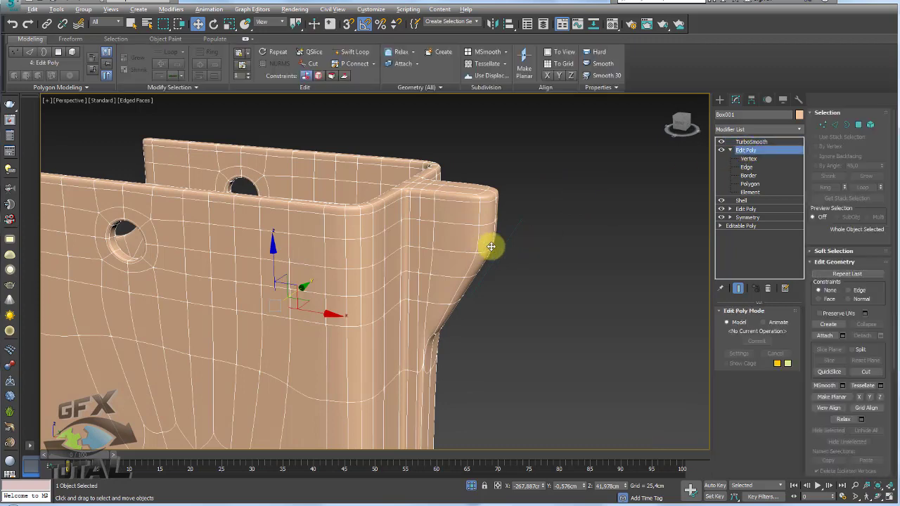
{"action": "middle_click_drag", "start_coordinate": [488, 245], "coordinate": [513, 240], "text": "alt"}
{"action": "left_click", "coordinate": [746, 159]}
Step: Ring-select the tab's crossing edges and Connect them into a new lengthwise edge loop
{"action": "left_click", "coordinate": [720, 141]}
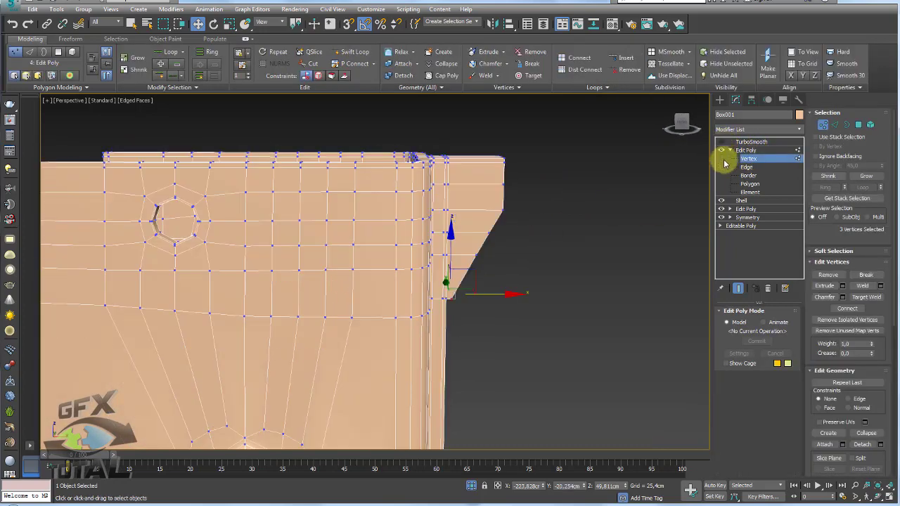
{"action": "middle_click_drag", "start_coordinate": [550, 188], "coordinate": [555, 195], "text": "alt"}
{"action": "middle_click_drag", "start_coordinate": [398, 209], "coordinate": [403, 211], "text": "alt"}
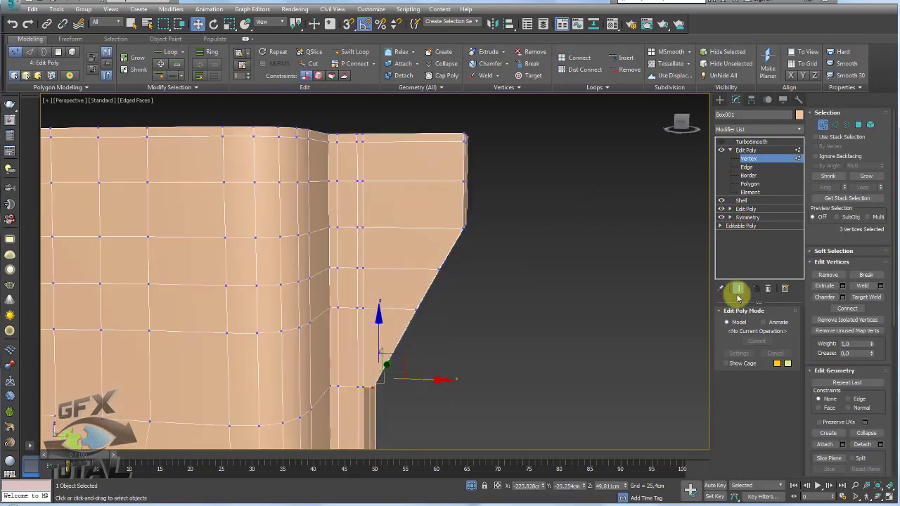
{"action": "left_click", "coordinate": [744, 168]}
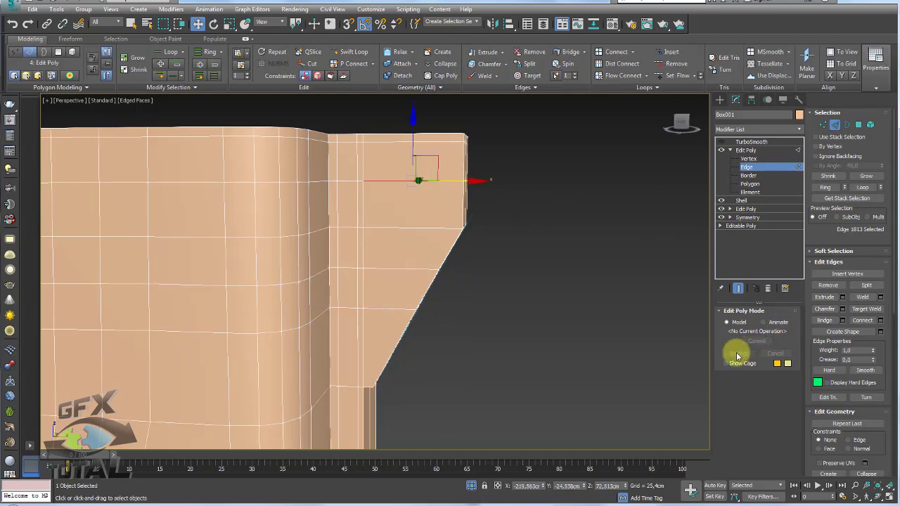
{"action": "left_click", "coordinate": [826, 187]}
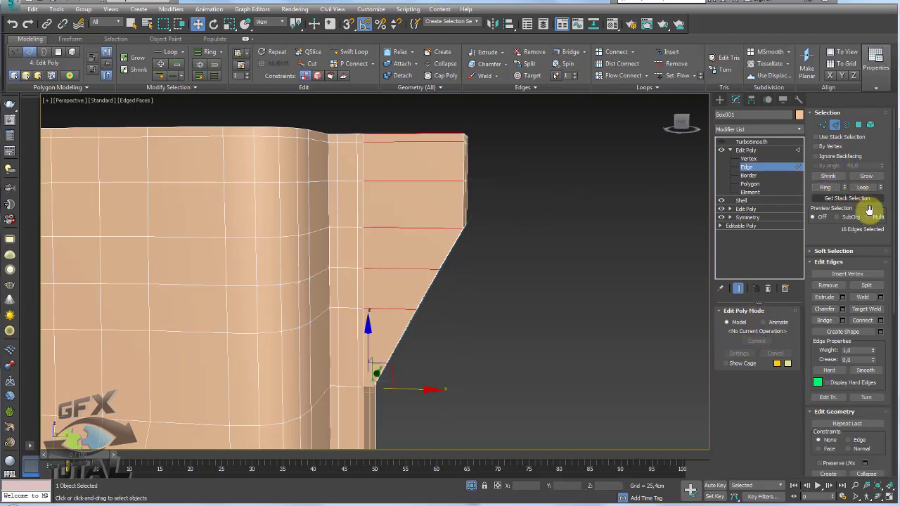
{"action": "left_click", "coordinate": [863, 320]}
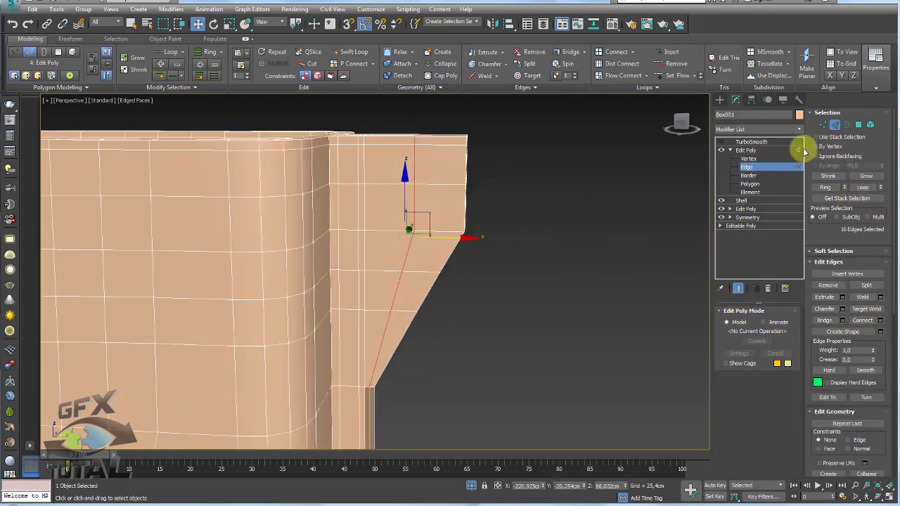
{"action": "left_click", "coordinate": [823, 126]}
Step: In the front view, connect the tab's upper corner and diagonal vertices with new edges
{"action": "key", "text": "f"}
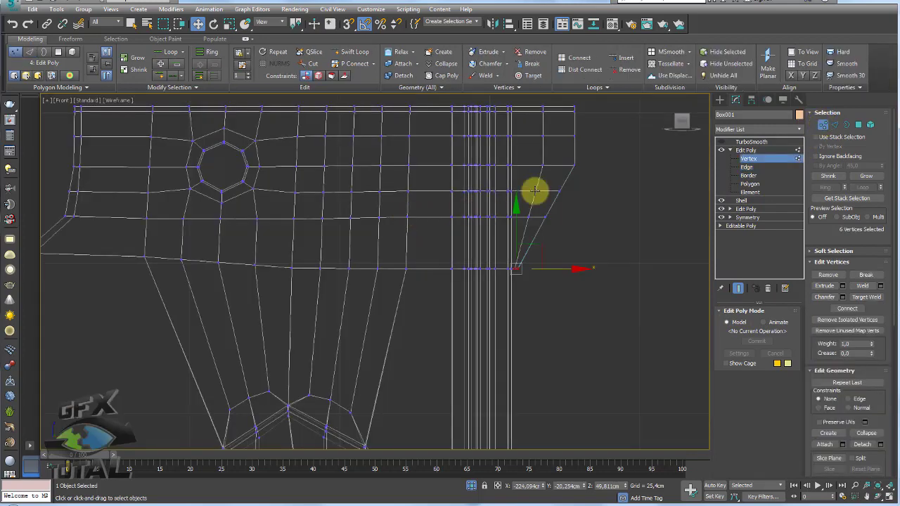
{"action": "scroll", "coordinate": [532, 190], "scroll_direction": "up", "scroll_amount": 2}
{"action": "scroll", "coordinate": [476, 191], "scroll_direction": "up", "scroll_amount": 3}
{"action": "left_click_drag", "start_coordinate": [483, 207], "coordinate": [447, 185]}
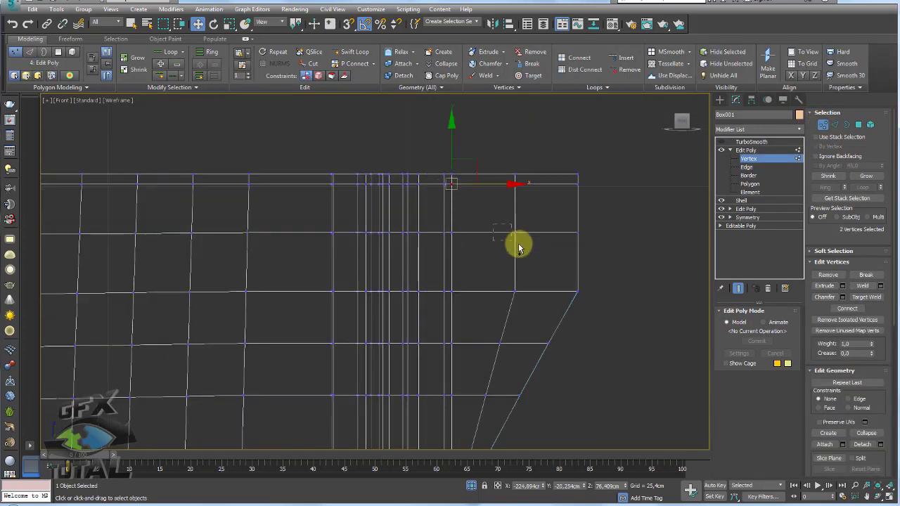
{"action": "left_click", "coordinate": [516, 234], "text": "ctrl"}
{"action": "left_click", "coordinate": [578, 290], "text": "ctrl"}
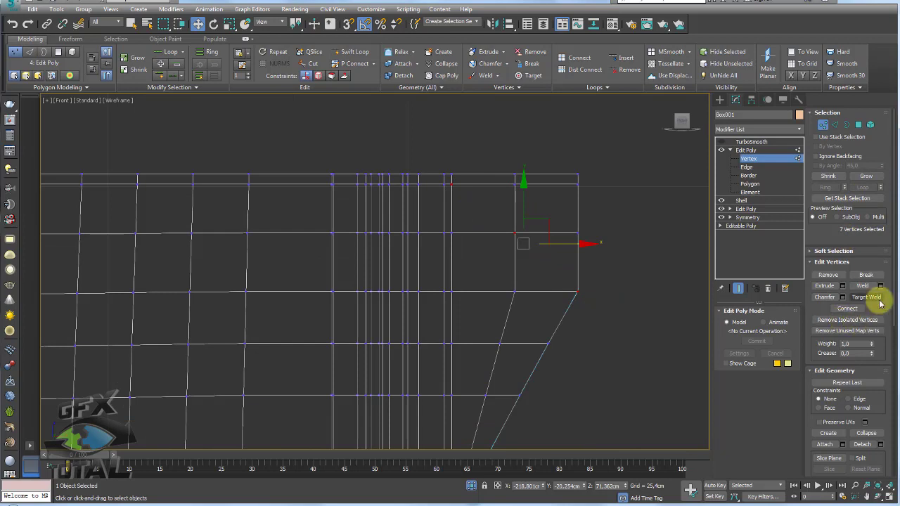
{"action": "left_click", "coordinate": [840, 308]}
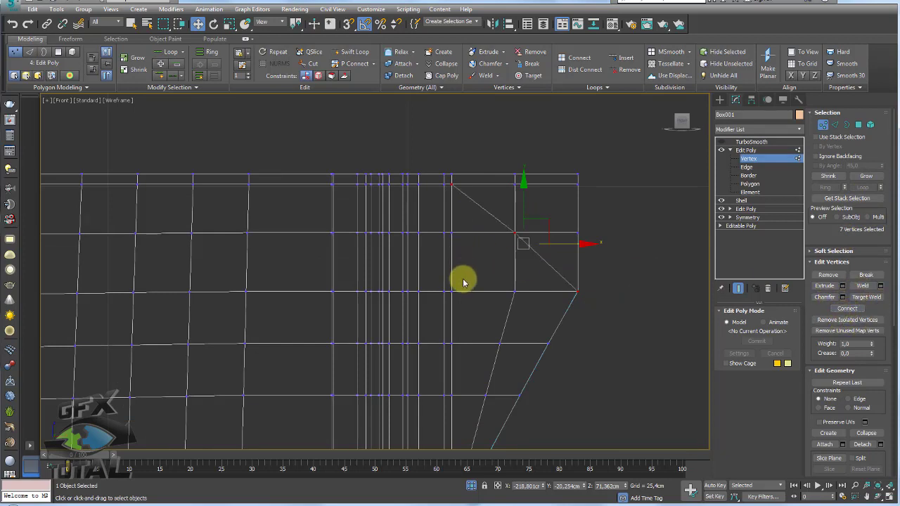
Step: Connect the remaining opposite vertices so the edges cross in an X through the centre
{"action": "left_click_drag", "start_coordinate": [463, 267], "coordinate": [452, 298]}
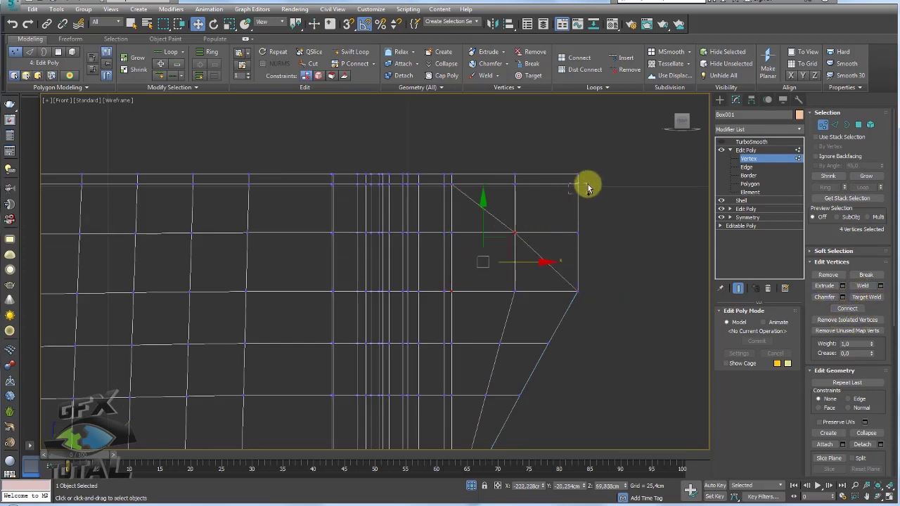
{"action": "key", "text": "ctrl+z"}
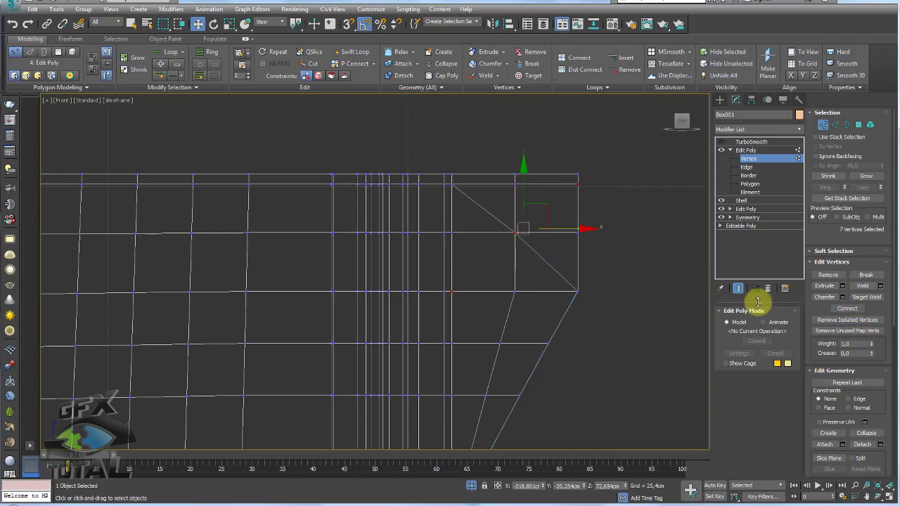
{"action": "left_click", "coordinate": [846, 308]}
{"action": "left_click", "coordinate": [517, 232]}
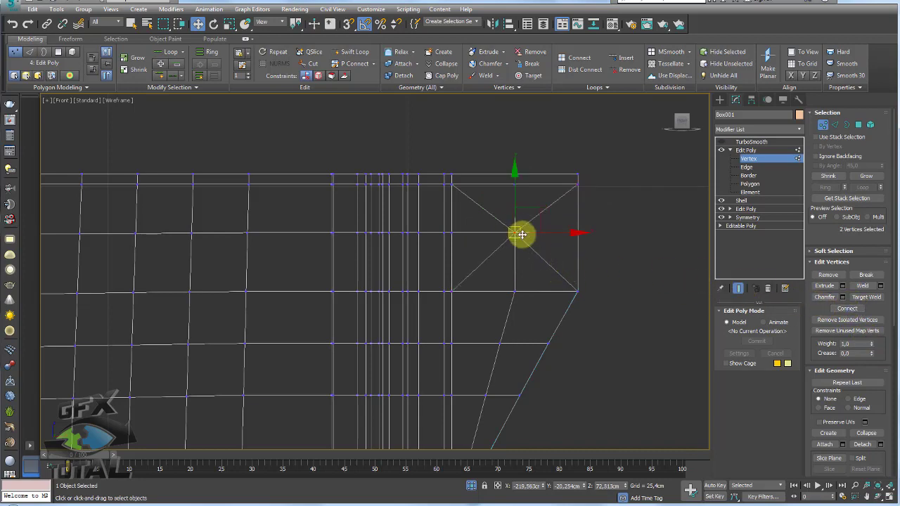
Step: Extrude the centre vertex wide into an octagon and nudge its top vertex upward
{"action": "left_click", "coordinate": [843, 286]}
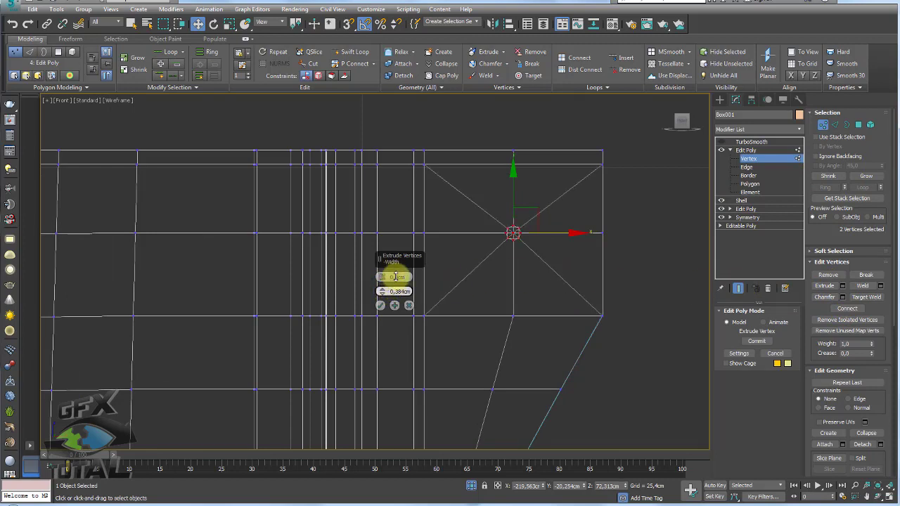
{"action": "left_click_drag", "start_coordinate": [398, 255], "coordinate": [408, 227]}
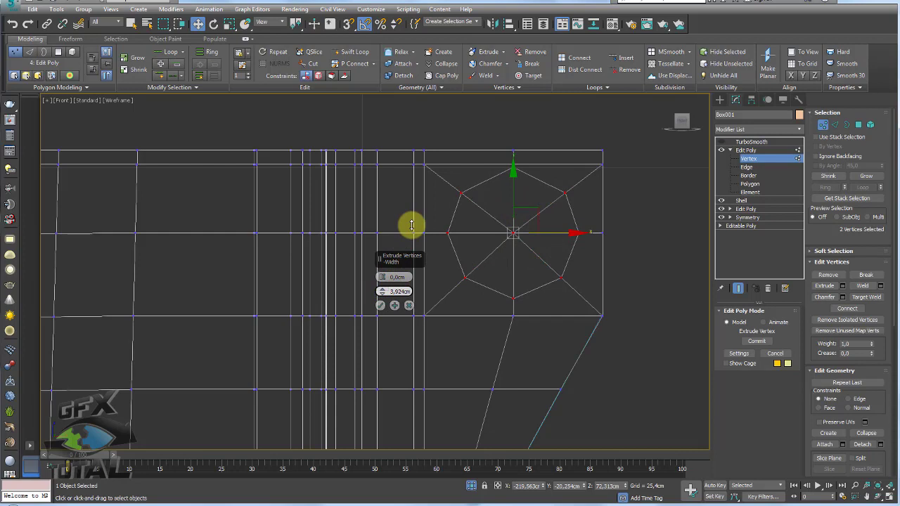
{"action": "left_click", "coordinate": [381, 305]}
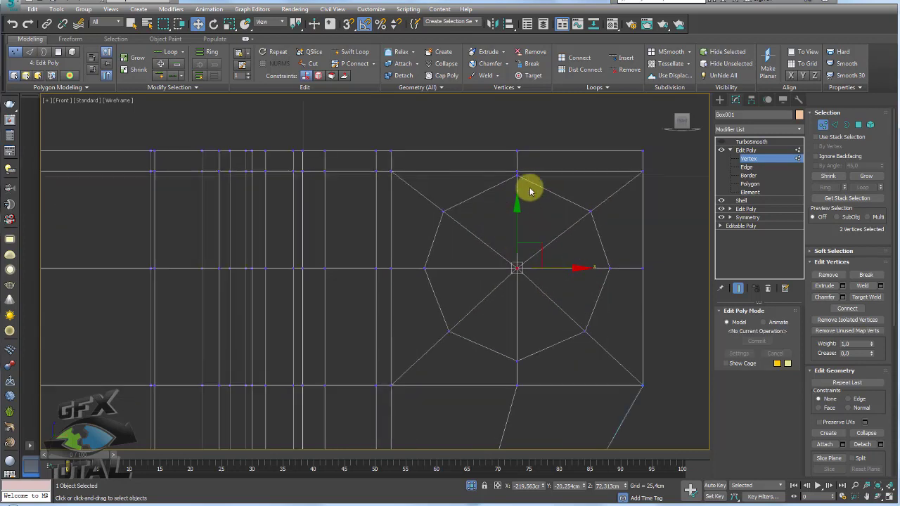
{"action": "mouse_move", "coordinate": [515, 176]}
{"action": "left_mouse_down", "text": "ctrl"}
{"action": "mouse_move", "coordinate": [524, 125]}
{"action": "mouse_move", "coordinate": [544, 165]}
{"action": "mouse_move", "coordinate": [528, 179]}
{"action": "mouse_move", "coordinate": [502, 179]}
{"action": "left_mouse_up", "text": "ctrl"}
{"action": "left_click", "coordinate": [570, 167]}
{"action": "left_click", "coordinate": [549, 166]}
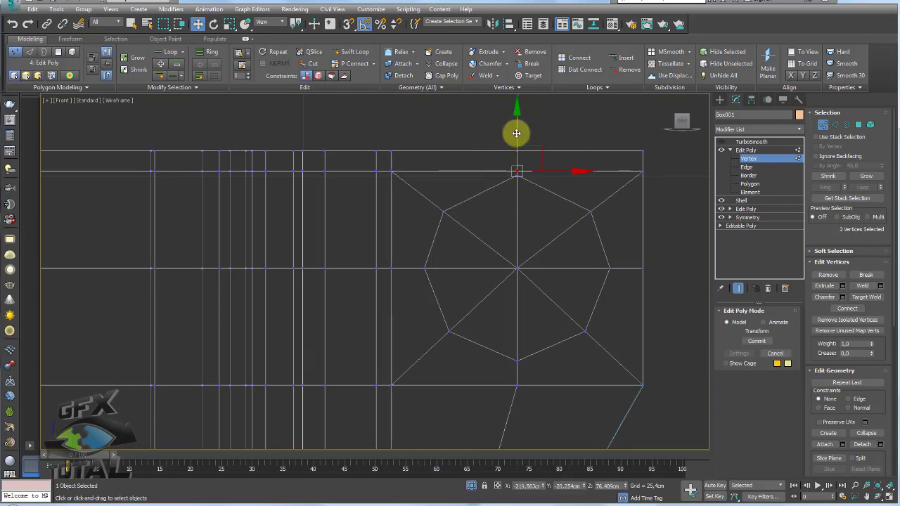
{"action": "left_click_drag", "start_coordinate": [521, 129], "coordinate": [521, 126]}
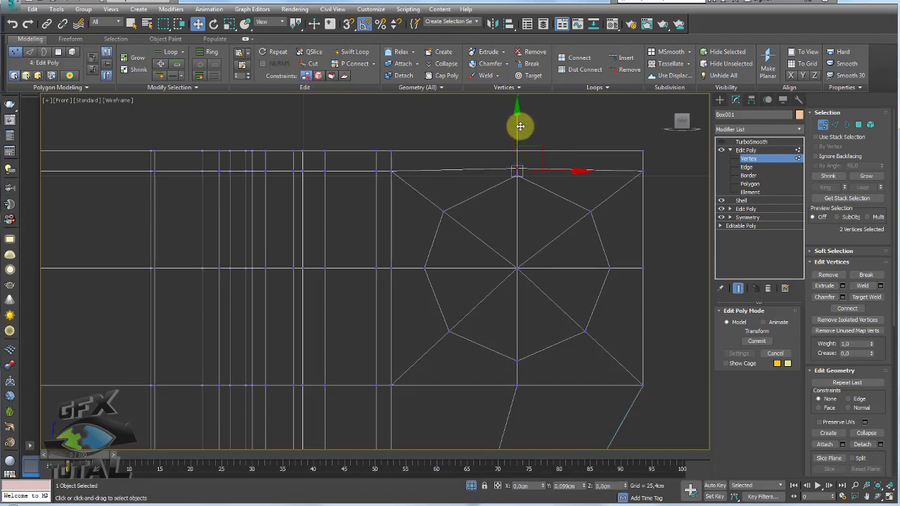
Step: Scale all the octagon's vertices up into a rounder octagon, then enter Polygon level
{"action": "key", "text": "shift+z"}
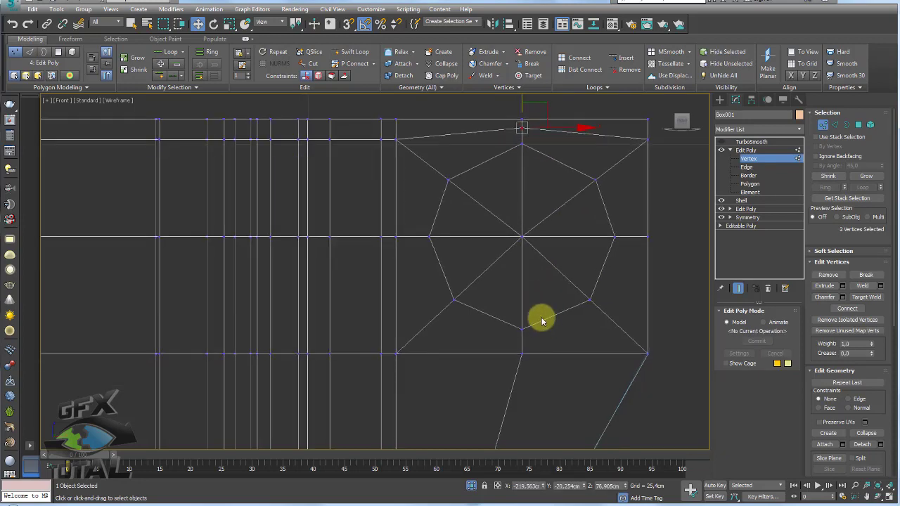
{"action": "left_click_drag", "start_coordinate": [621, 339], "coordinate": [426, 146]}
{"action": "key", "text": "r"}
{"action": "left_click_drag", "start_coordinate": [563, 208], "coordinate": [558, 216]}
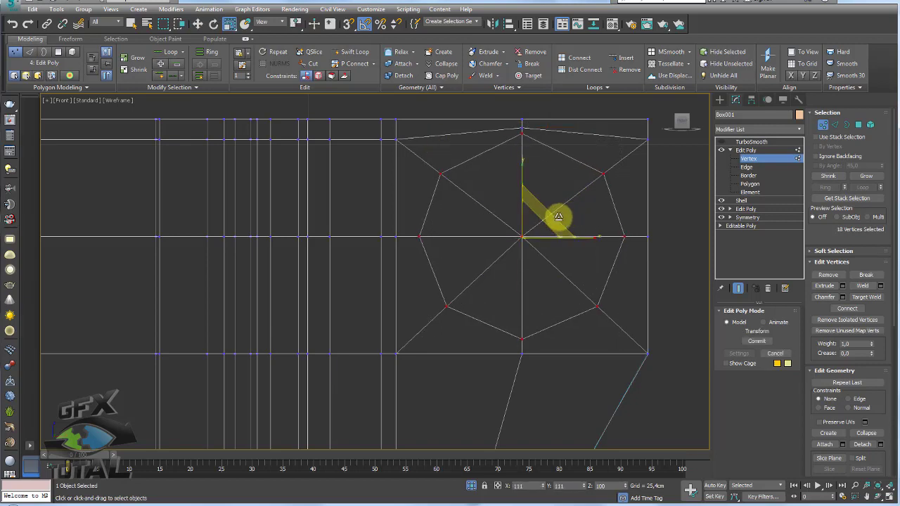
{"action": "left_click", "coordinate": [522, 236]}
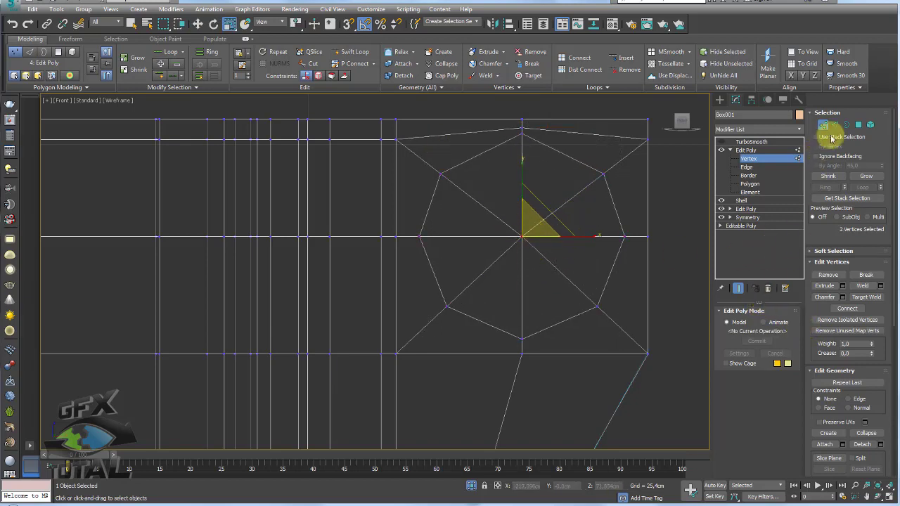
{"action": "left_click", "coordinate": [859, 124]}
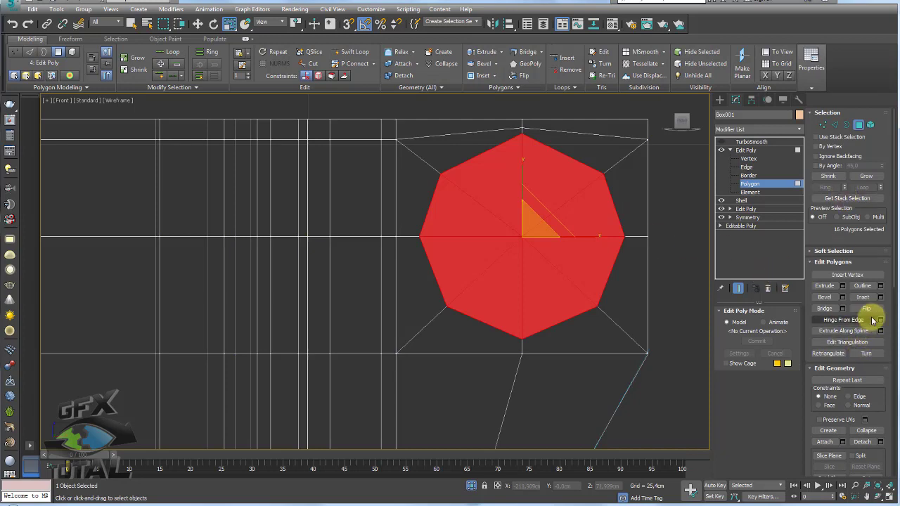
Step: Inset the octagon polygons with a thin border
{"action": "left_click", "coordinate": [881, 298]}
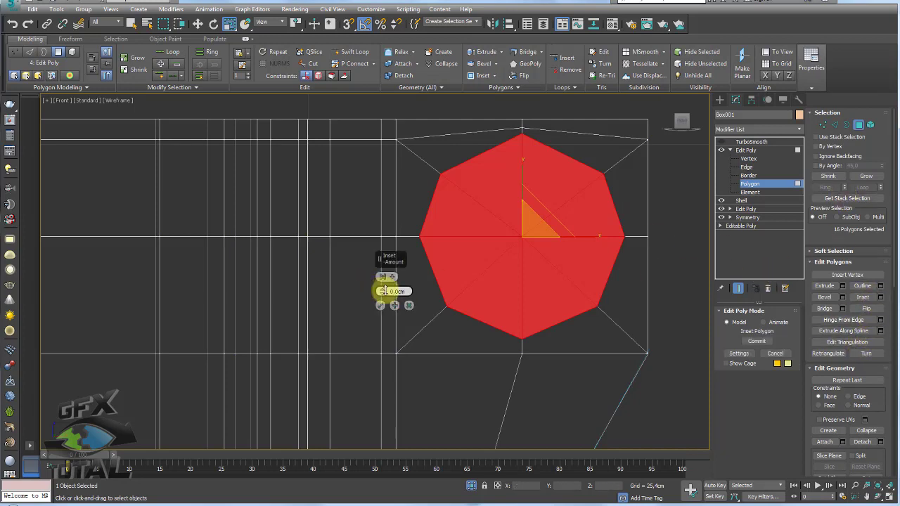
{"action": "left_click_drag", "start_coordinate": [386, 290], "coordinate": [380, 296]}
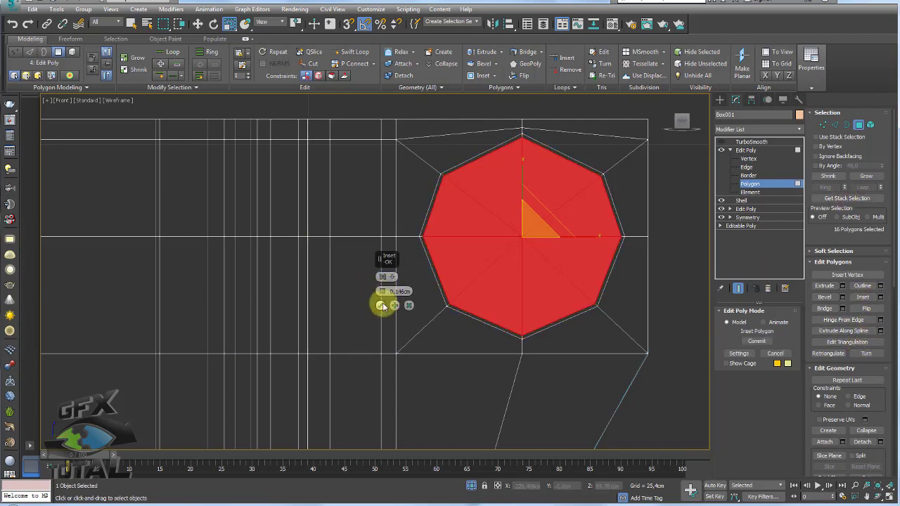
{"action": "left_click", "coordinate": [380, 305]}
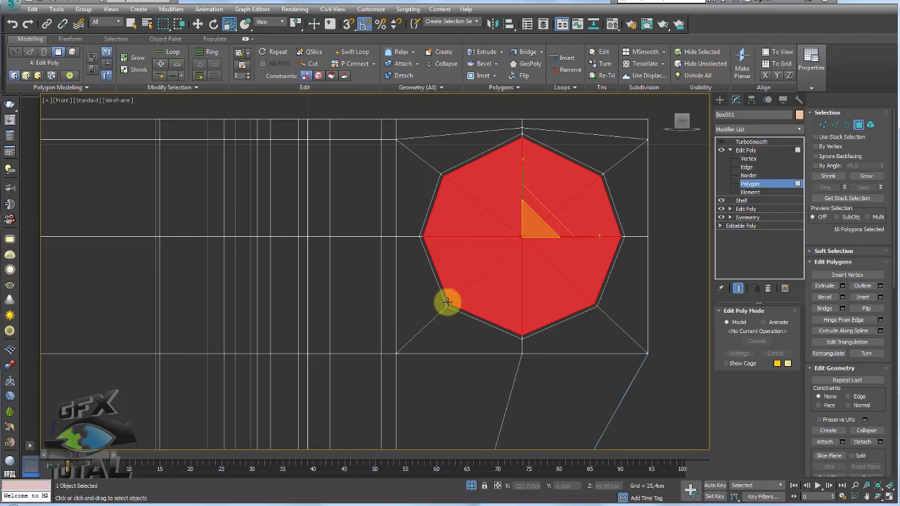
Step: In Perspective view, extrude the inset octagon outward into a pin
{"action": "key", "text": "p"}
{"action": "middle_click_drag", "start_coordinate": [491, 294], "coordinate": [458, 307], "text": "alt"}
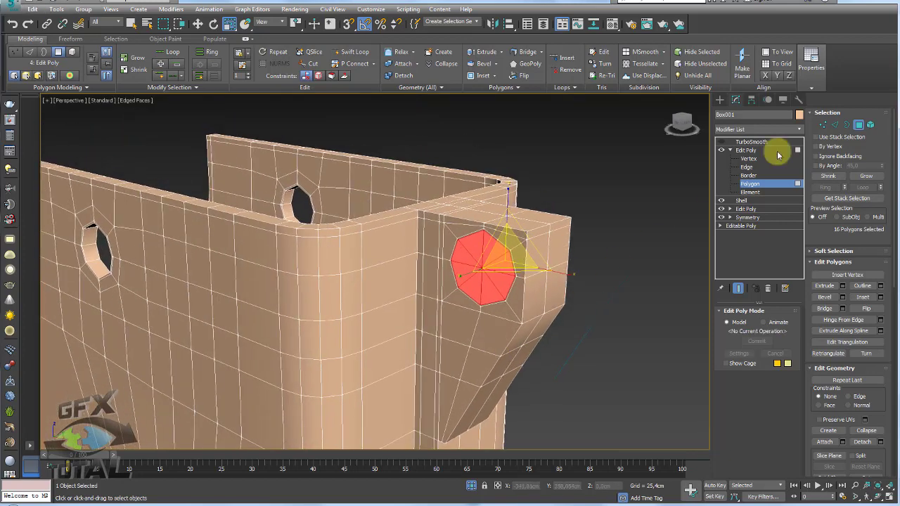
{"action": "left_click", "coordinate": [842, 285]}
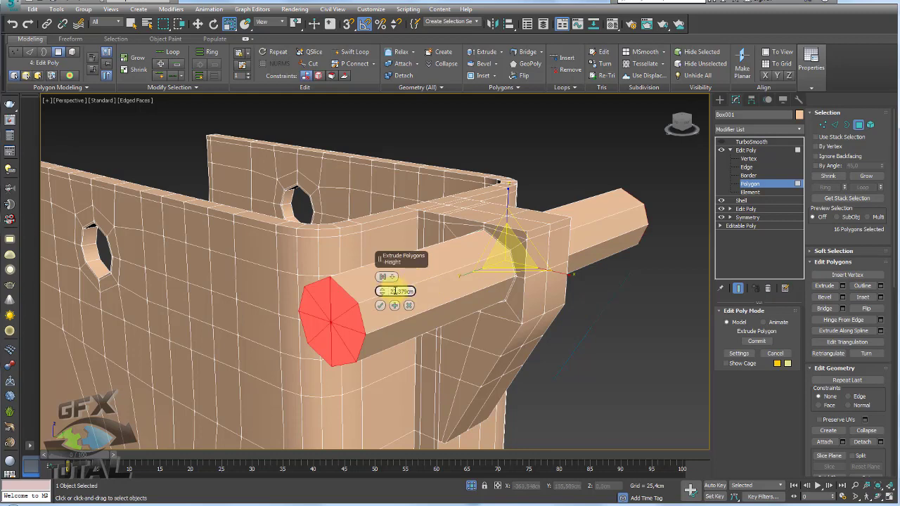
{"action": "left_click_drag", "start_coordinate": [394, 291], "coordinate": [355, 263]}
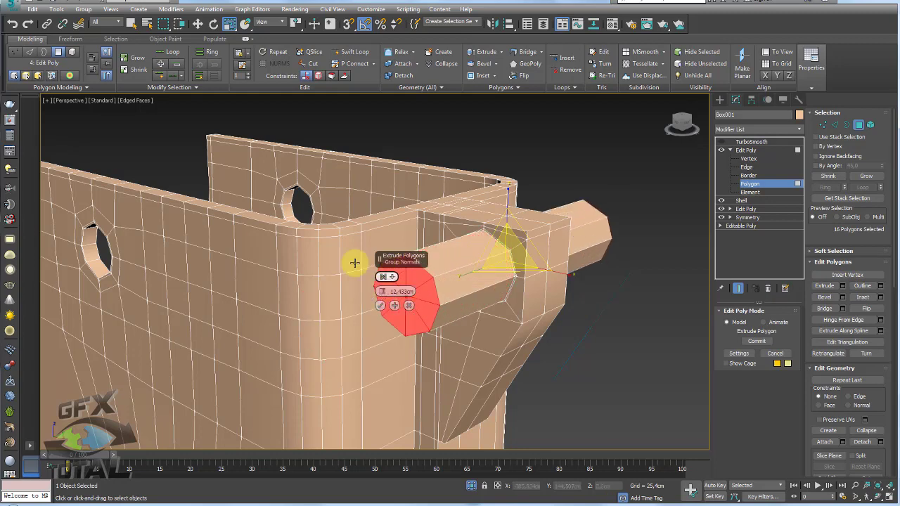
{"action": "middle_click_drag", "start_coordinate": [355, 263], "coordinate": [365, 288], "text": "alt"}
{"action": "mouse_move", "coordinate": [382, 291]}
{"action": "left_mouse_down"}
{"action": "mouse_move", "coordinate": [383, 281]}
{"action": "mouse_move", "coordinate": [382, 290]}
{"action": "left_mouse_up"}
{"action": "right_click", "coordinate": [385, 294]}
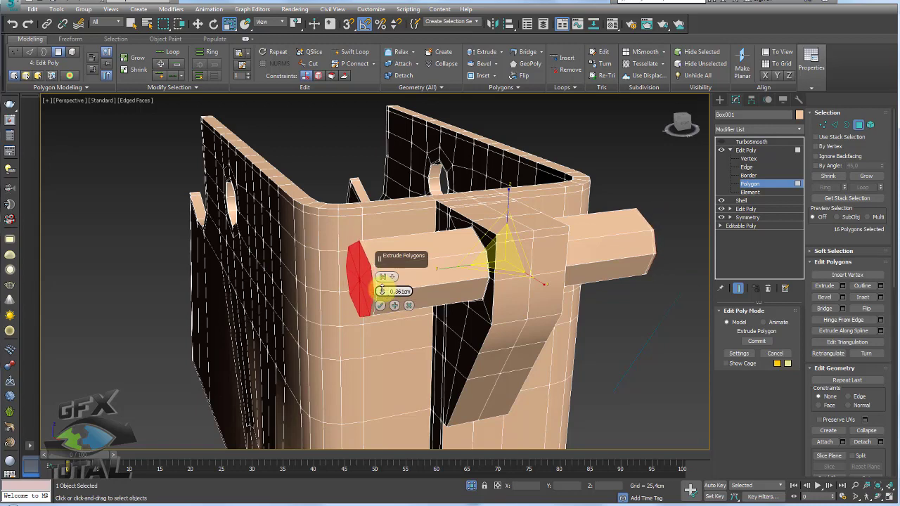
{"action": "left_click", "coordinate": [381, 307]}
Step: Inset the pin's end face, then re-enable TurboSmooth to show the smooth cylindrical pin
{"action": "middle_click_drag", "start_coordinate": [380, 307], "coordinate": [415, 288], "text": "alt"}
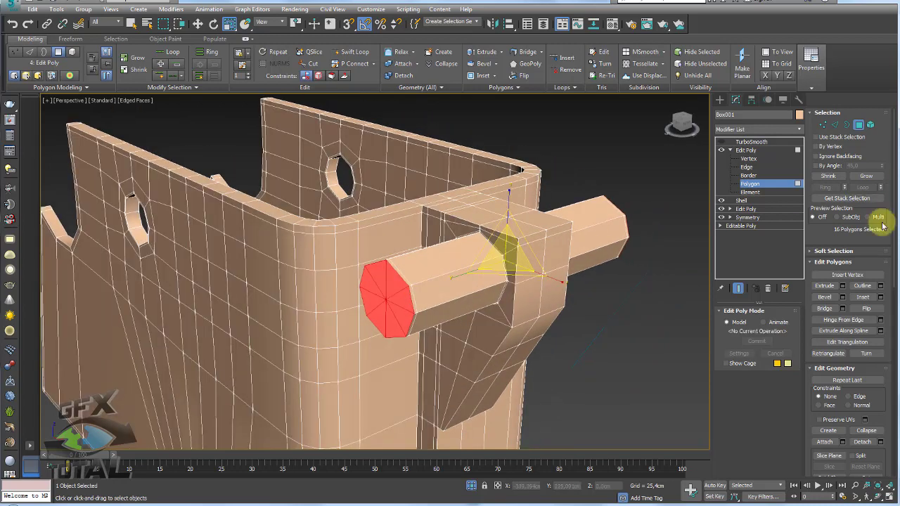
{"action": "left_click", "coordinate": [881, 297]}
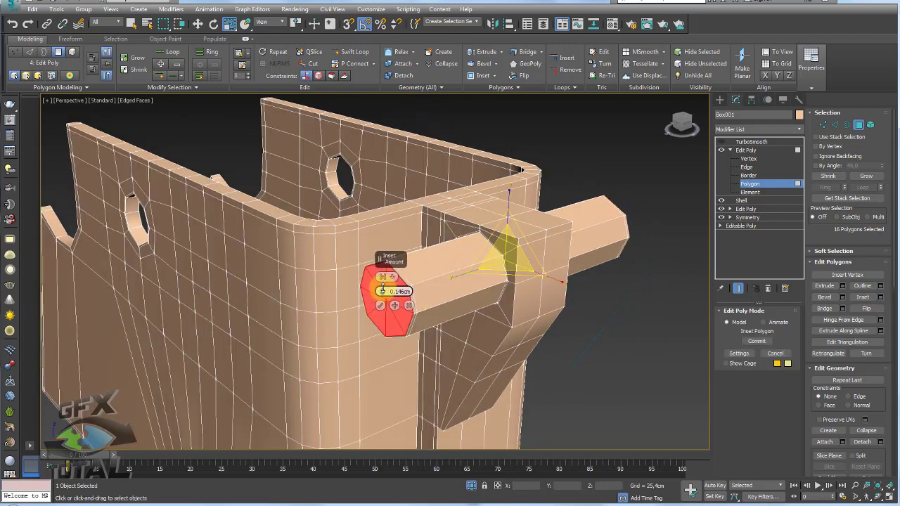
{"action": "left_click", "coordinate": [380, 307]}
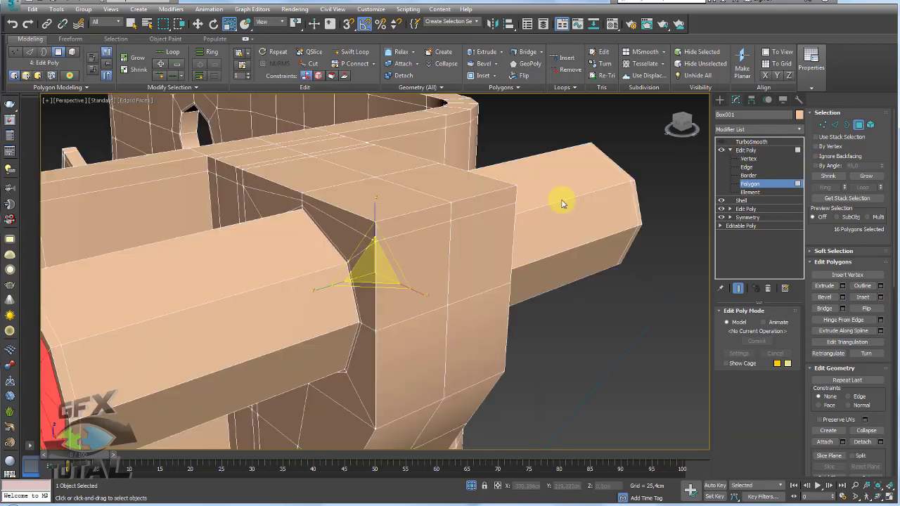
{"action": "left_click", "coordinate": [744, 151]}
{"action": "left_click", "coordinate": [747, 141]}
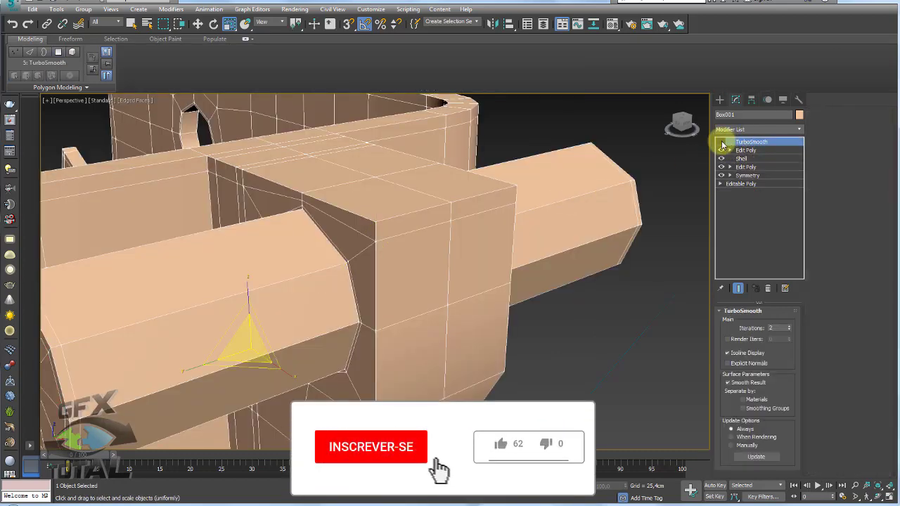
{"action": "mouse_move", "coordinate": [445, 207]}
{"action": "middle_mouse_down", "text": "alt"}
{"action": "mouse_move", "coordinate": [554, 304]}
{"action": "mouse_move", "coordinate": [554, 339]}
{"action": "middle_mouse_up", "text": "alt"}
{"action": "left_click", "coordinate": [554, 301]}
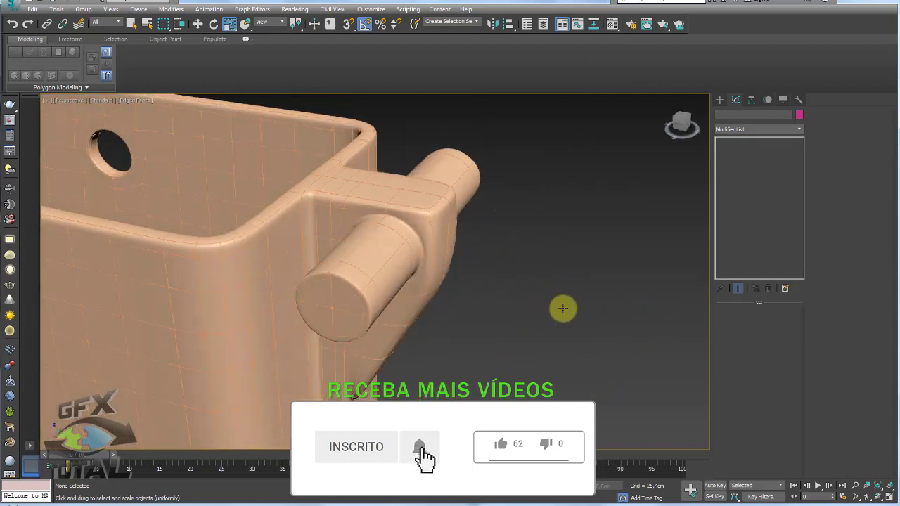
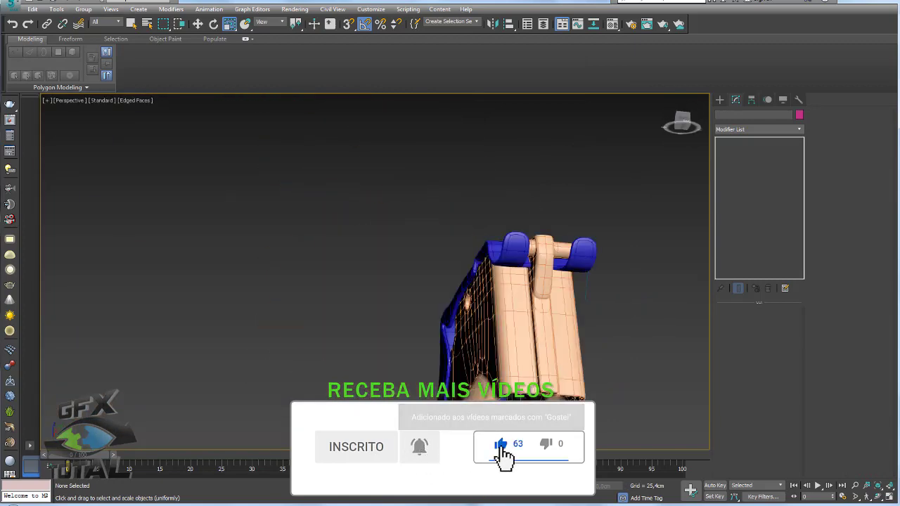
Step: Select the blue safety lever and orbit around it to inspect the model
{"action": "scroll", "coordinate": [637, 358], "scroll_direction": "up", "scroll_amount": 5}
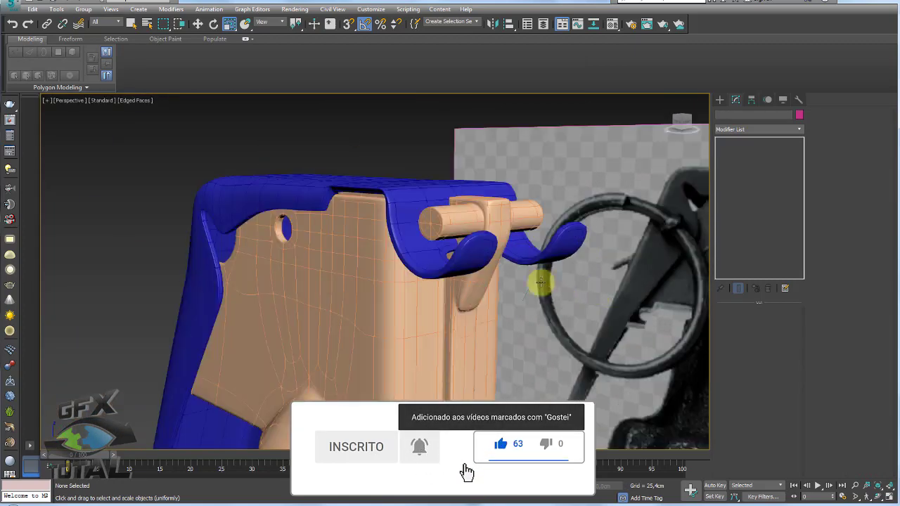
{"action": "left_click", "coordinate": [457, 258]}
{"action": "mouse_move", "coordinate": [457, 258]}
{"action": "middle_mouse_down", "text": "alt"}
{"action": "mouse_move", "coordinate": [510, 264]}
{"action": "mouse_move", "coordinate": [528, 207]}
{"action": "middle_mouse_up", "text": "alt"}
{"action": "scroll", "coordinate": [529, 211], "scroll_direction": "up", "scroll_amount": 1}
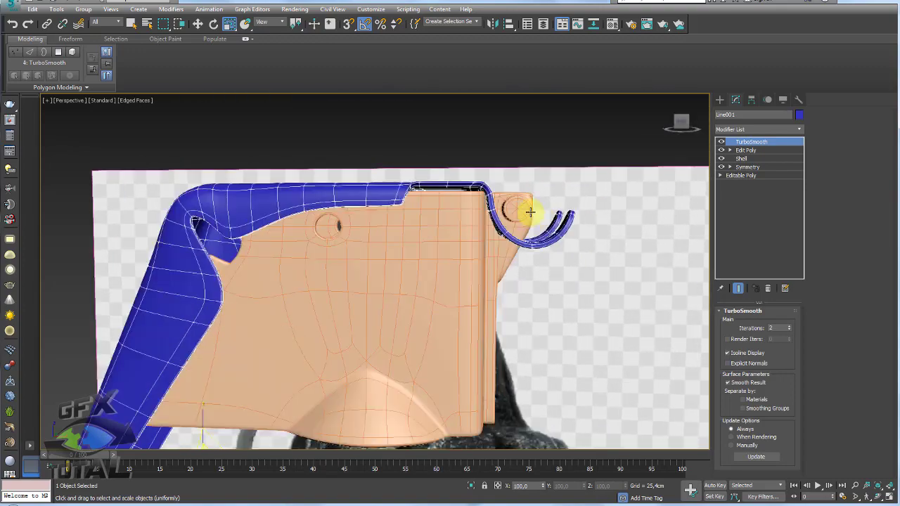
{"action": "scroll", "coordinate": [503, 236], "scroll_direction": "down", "scroll_amount": 3}
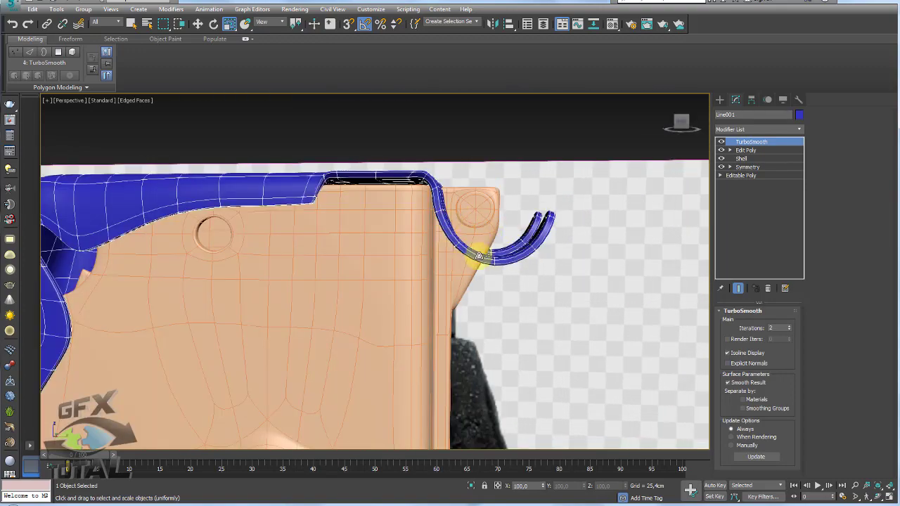
{"action": "mouse_move", "coordinate": [479, 256]}
{"action": "middle_mouse_down", "text": "alt"}
{"action": "mouse_move", "coordinate": [529, 269]}
{"action": "mouse_move", "coordinate": [502, 150]}
{"action": "middle_mouse_up", "text": "alt"}
{"action": "scroll", "coordinate": [494, 281], "scroll_direction": "down", "scroll_amount": 5}
{"action": "scroll", "coordinate": [436, 124], "scroll_direction": "up", "scroll_amount": 5}
Step: Select the tan fuze, zoom in on the lever pin and open its upper Edit Poly
{"action": "left_click", "coordinate": [436, 124]}
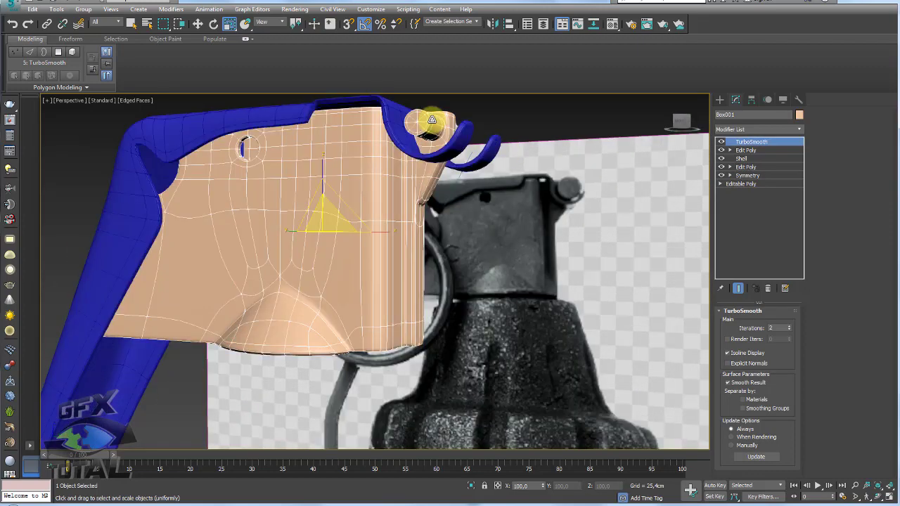
{"action": "middle_click_drag", "start_coordinate": [436, 124], "coordinate": [632, 191], "text": "alt"}
{"action": "scroll", "coordinate": [633, 191], "scroll_direction": "up", "scroll_amount": 4}
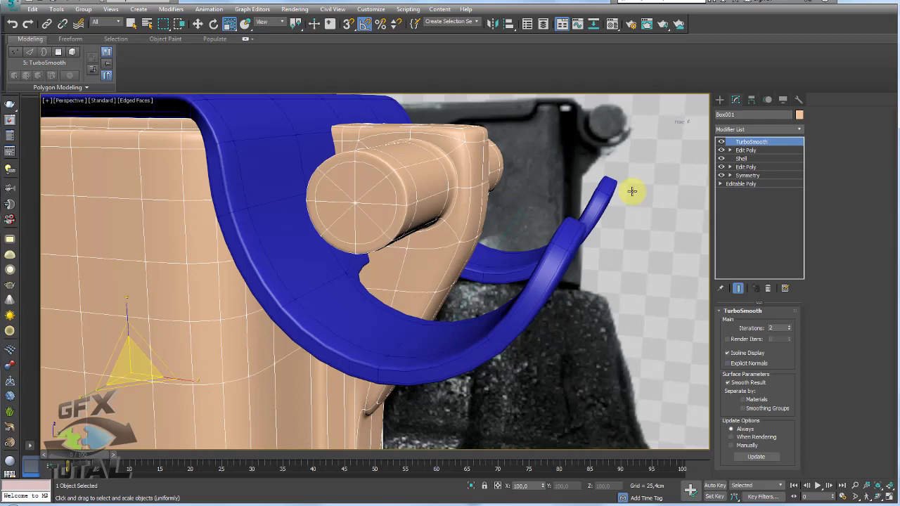
{"action": "left_click", "coordinate": [745, 150]}
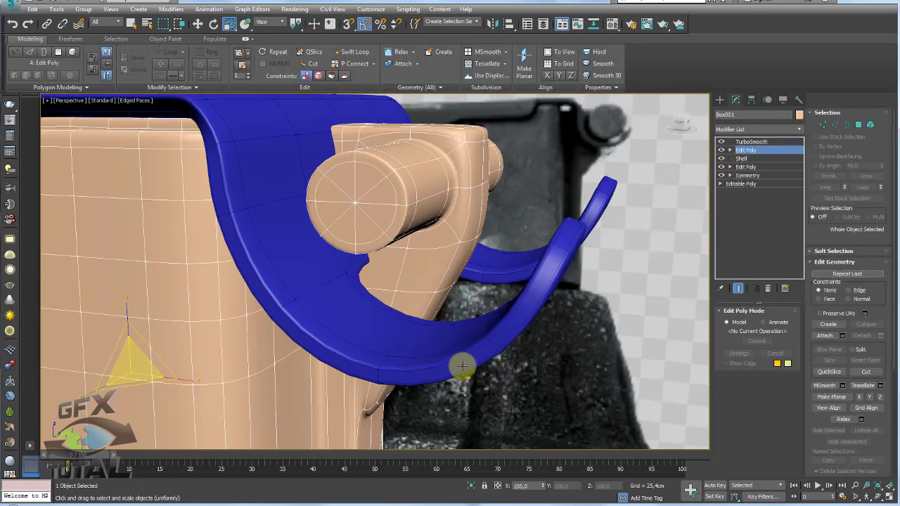
Step: In Front wireframe, enter Vertex mode with TurboSmooth off and select the pin vertices
{"action": "key", "text": "f"}
{"action": "scroll", "coordinate": [486, 312], "scroll_direction": "down", "scroll_amount": 3}
{"action": "mouse_move", "coordinate": [507, 321]}
{"action": "middle_mouse_down"}
{"action": "mouse_move", "coordinate": [467, 371]}
{"action": "mouse_move", "coordinate": [599, 200]}
{"action": "middle_mouse_up"}
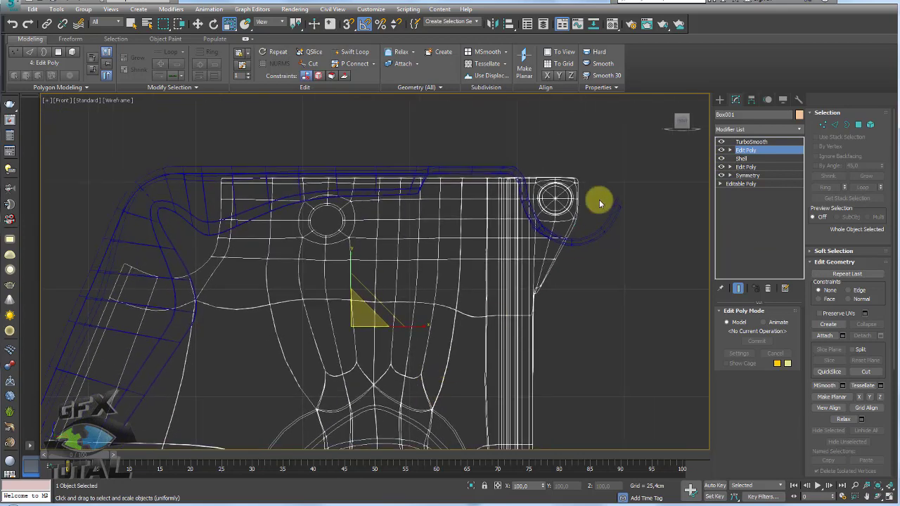
{"action": "scroll", "coordinate": [554, 226], "scroll_direction": "up", "scroll_amount": 3}
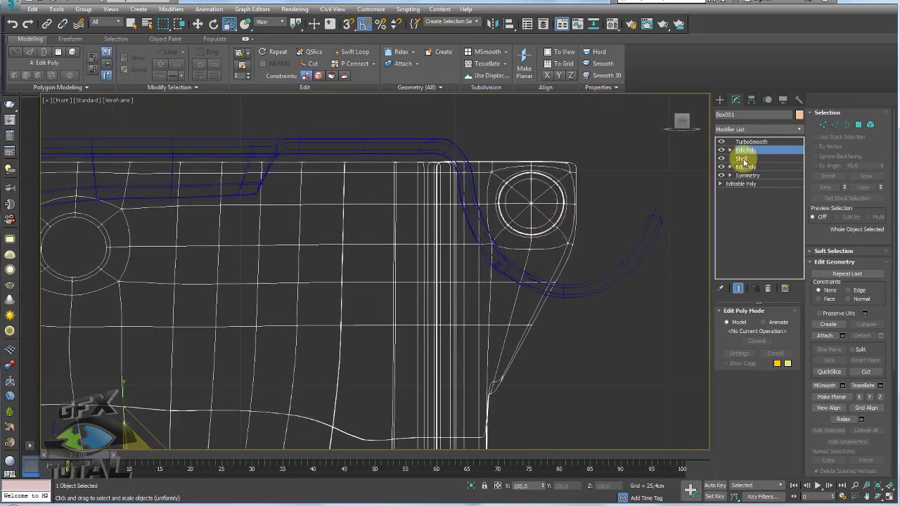
{"action": "left_click", "coordinate": [823, 126]}
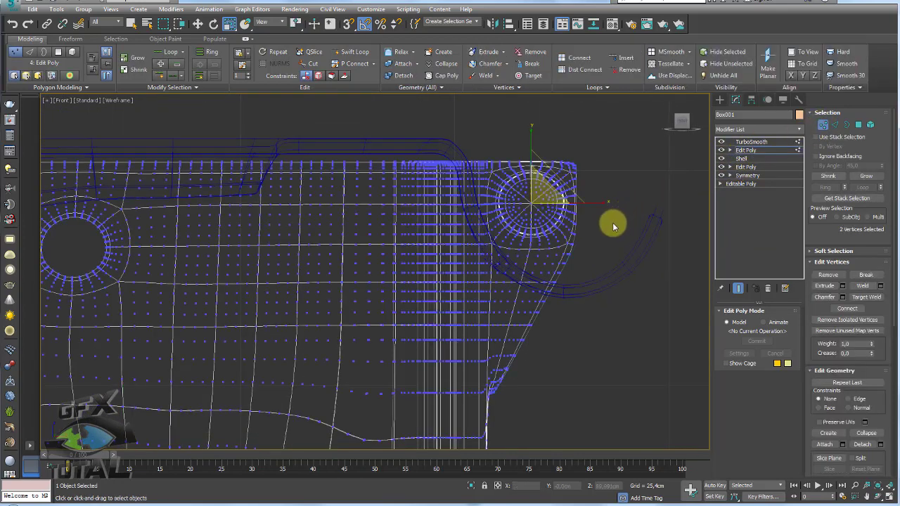
{"action": "left_click", "coordinate": [720, 141]}
{"action": "scroll", "coordinate": [607, 244], "scroll_direction": "up", "scroll_amount": 1}
{"action": "mouse_move", "coordinate": [615, 272]}
{"action": "left_mouse_down"}
{"action": "mouse_move", "coordinate": [459, 144]}
{"action": "mouse_move", "coordinate": [459, 134]}
{"action": "left_mouse_up"}
Step: Enlarge the pin vertex loop and shift it right and down into the lever's curl
{"action": "mouse_move", "coordinate": [545, 182]}
{"action": "left_mouse_down"}
{"action": "mouse_move", "coordinate": [569, 175]}
{"action": "mouse_move", "coordinate": [568, 199]}
{"action": "left_mouse_up"}
{"action": "key", "text": "w"}
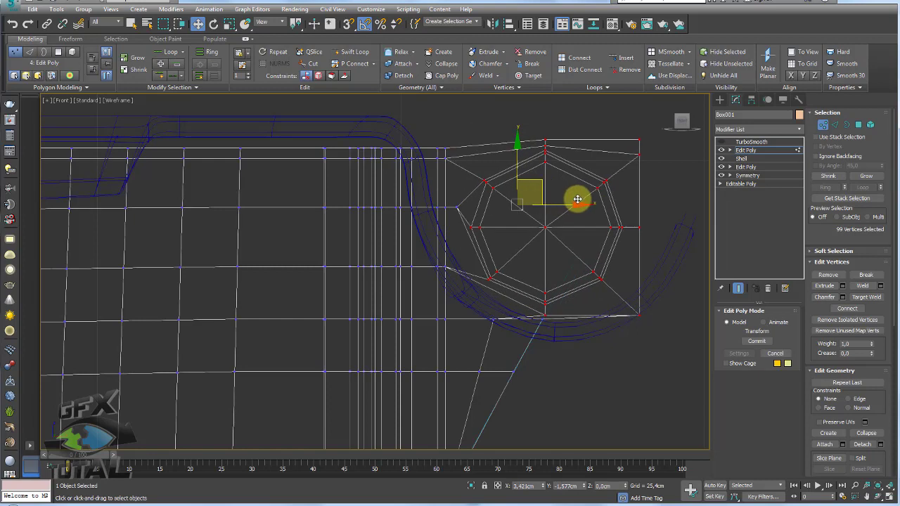
{"action": "key", "text": "ctrl+z"}
{"action": "key", "text": "ctrl+z"}
{"action": "left_click_drag", "start_coordinate": [641, 127], "coordinate": [516, 253]}
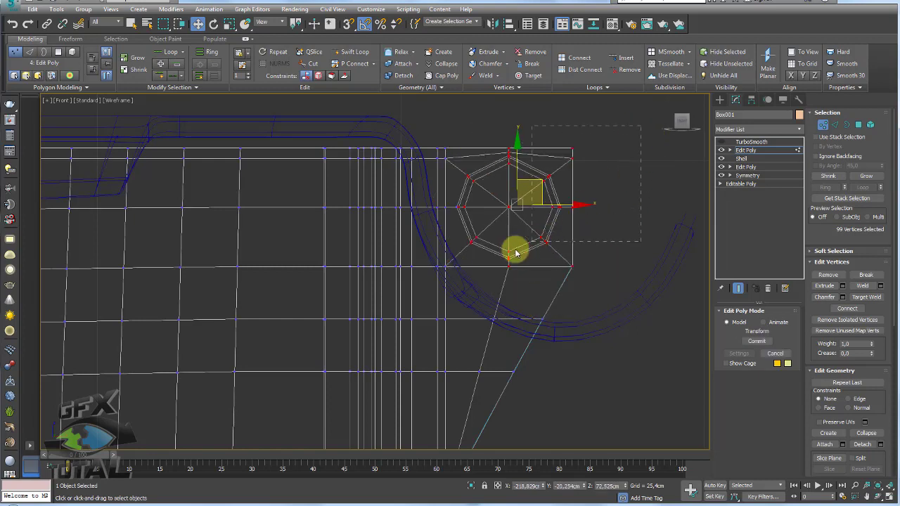
{"action": "mouse_move", "coordinate": [541, 182]}
{"action": "left_mouse_down"}
{"action": "mouse_move", "coordinate": [585, 201]}
{"action": "mouse_move", "coordinate": [582, 181]}
{"action": "mouse_move", "coordinate": [586, 206]}
{"action": "mouse_move", "coordinate": [603, 198]}
{"action": "mouse_move", "coordinate": [592, 214]}
{"action": "left_mouse_up"}
{"action": "key", "text": "r"}
{"action": "key", "text": "w"}
{"action": "key", "text": "r"}
{"action": "key", "text": "w"}
Step: Pull the vertices just below the pin downward and down-right
{"action": "key", "text": "r"}
{"action": "key", "text": "w"}
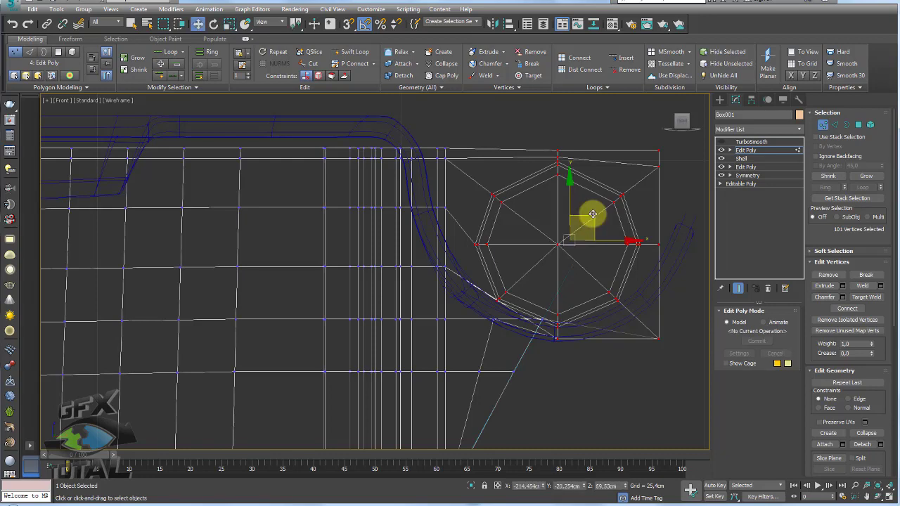
{"action": "scroll", "coordinate": [589, 225], "scroll_direction": "up", "scroll_amount": 2}
{"action": "scroll", "coordinate": [545, 271], "scroll_direction": "up", "scroll_amount": 3}
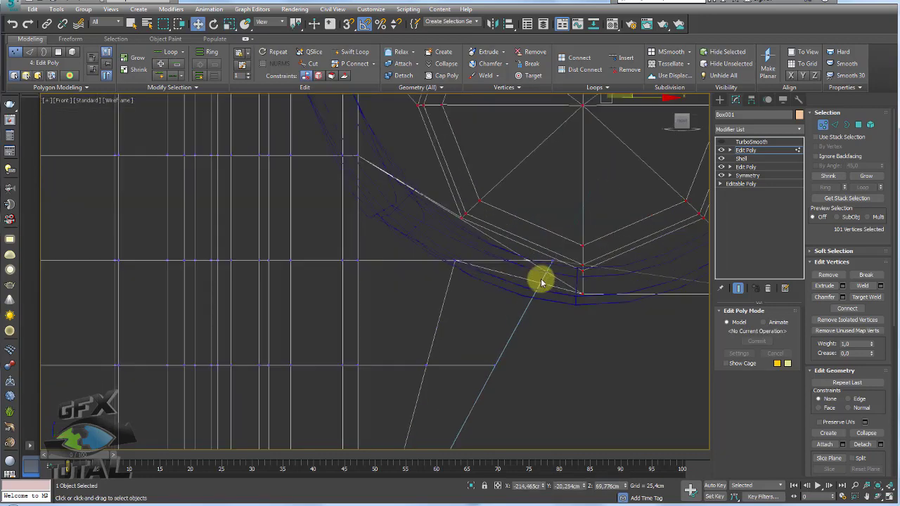
{"action": "left_click_drag", "start_coordinate": [542, 251], "coordinate": [570, 237]}
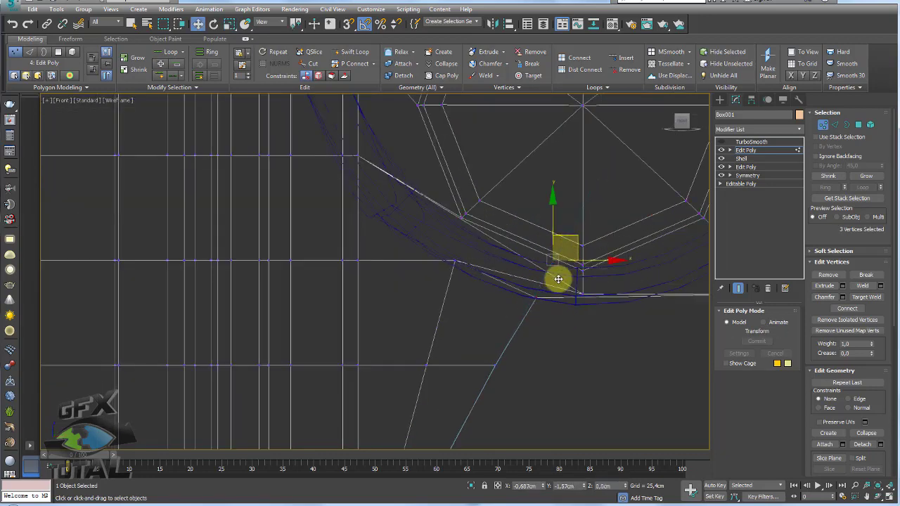
{"action": "left_click_drag", "start_coordinate": [559, 269], "coordinate": [560, 318]}
{"action": "scroll", "coordinate": [564, 323], "scroll_direction": "down", "scroll_amount": 3}
{"action": "middle_click_drag", "start_coordinate": [565, 323], "coordinate": [500, 195]}
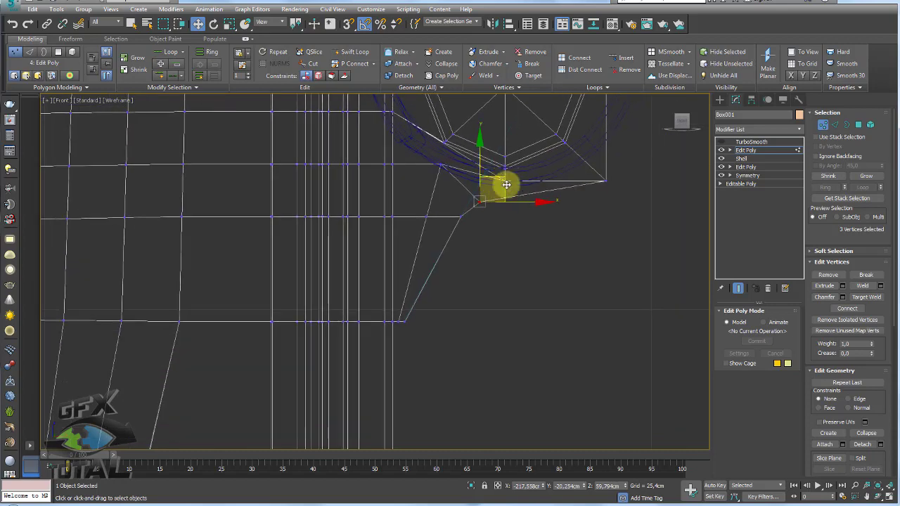
{"action": "left_click_drag", "start_coordinate": [506, 184], "coordinate": [566, 212]}
Step: Move three fuze vertices down, then reposition the vertex beside the pin
{"action": "left_click", "coordinate": [438, 162]}
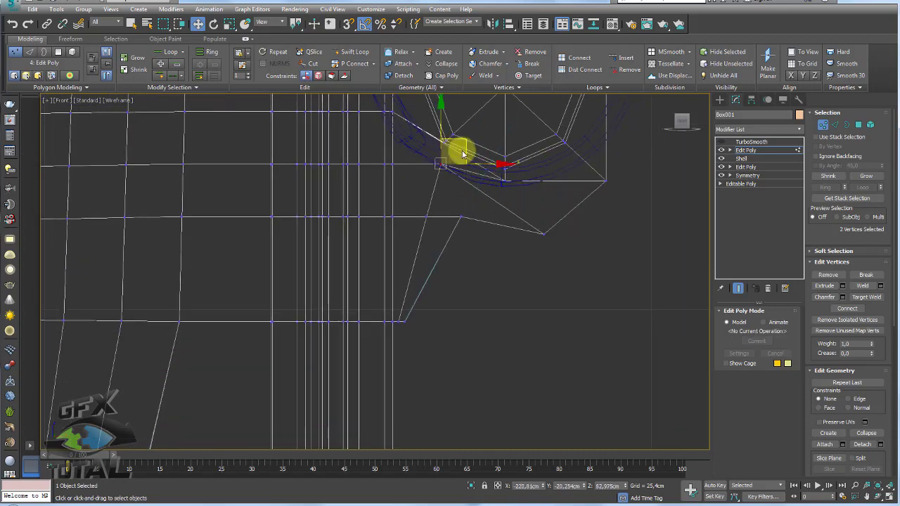
{"action": "left_click", "coordinate": [502, 181]}
{"action": "left_click", "coordinate": [454, 218]}
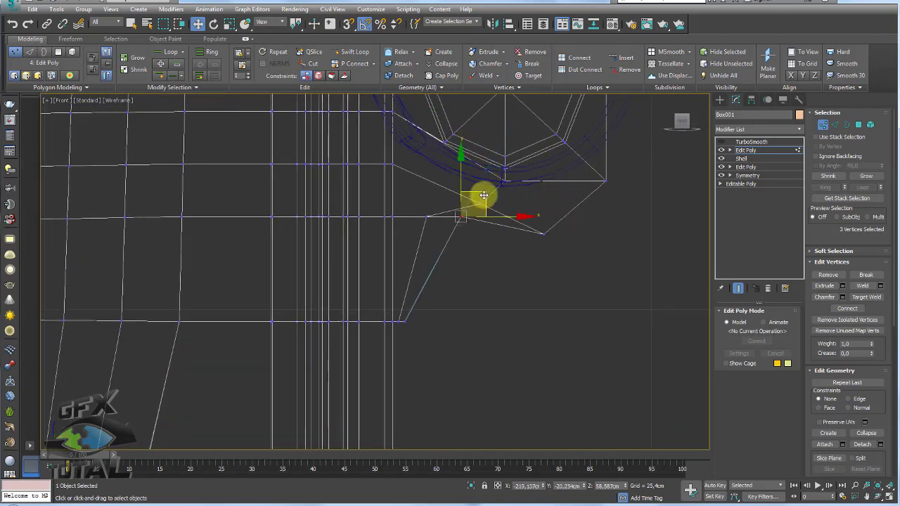
{"action": "left_click_drag", "start_coordinate": [484, 196], "coordinate": [492, 264]}
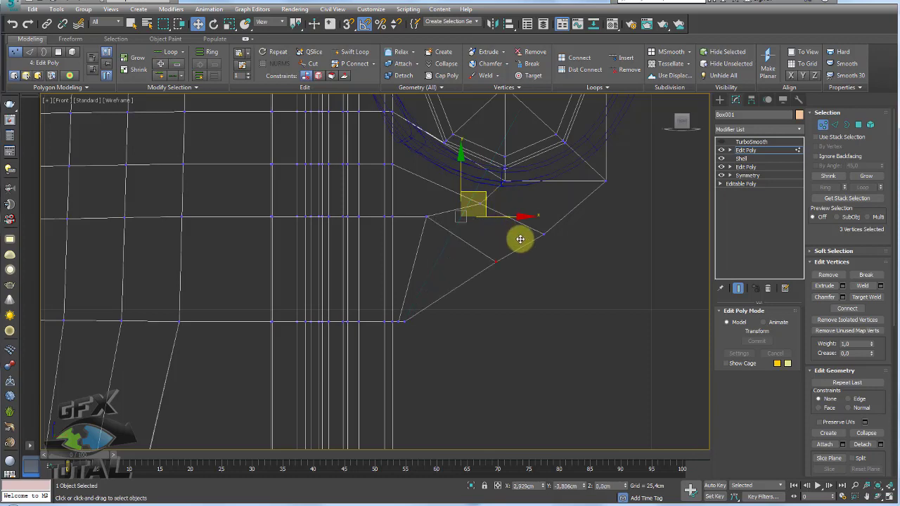
{"action": "left_click", "coordinate": [425, 211]}
{"action": "middle_click_drag", "start_coordinate": [461, 238], "coordinate": [464, 324]}
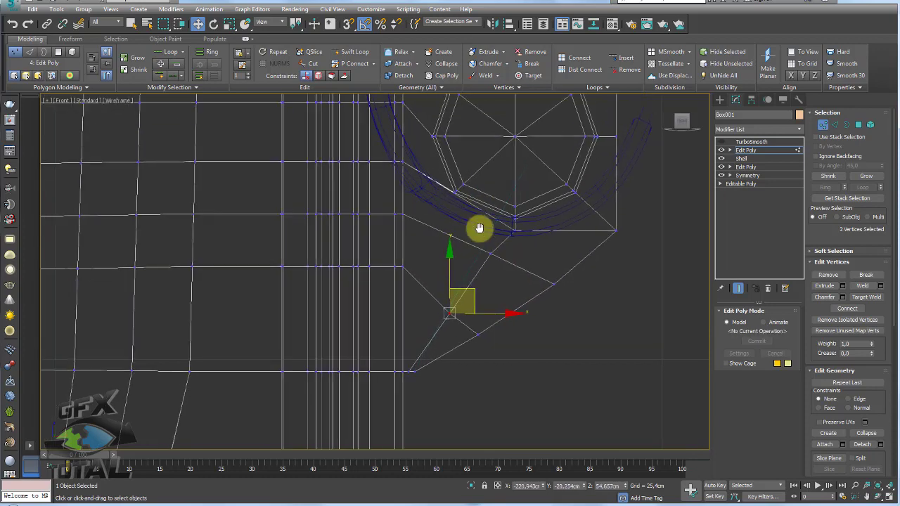
{"action": "middle_click_drag", "start_coordinate": [481, 225], "coordinate": [488, 320]}
{"action": "mouse_move", "coordinate": [406, 246]}
{"action": "left_mouse_down"}
{"action": "mouse_move", "coordinate": [411, 223]}
{"action": "mouse_move", "coordinate": [409, 287]}
{"action": "left_mouse_up"}
Step: Lower the remaining vertices under the pin and return to the TurboSmooth level
{"action": "left_click_drag", "start_coordinate": [391, 334], "coordinate": [400, 358]}
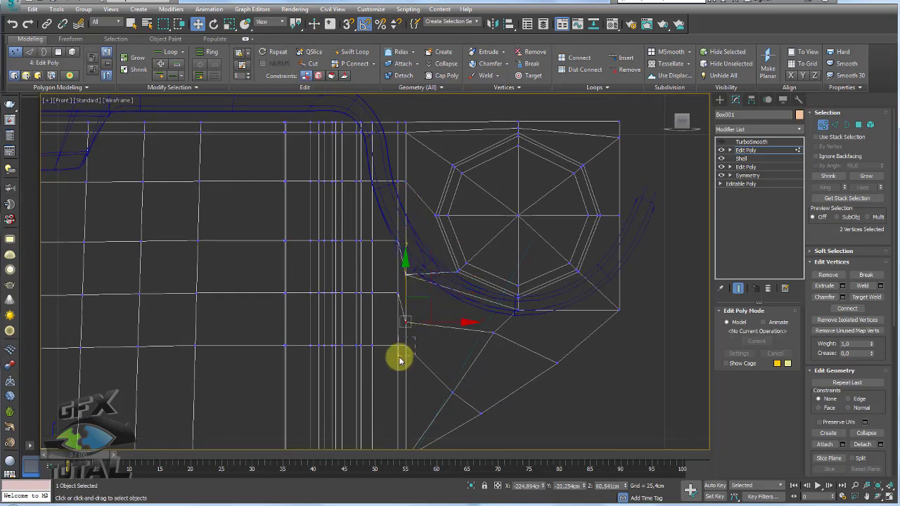
{"action": "left_click", "coordinate": [407, 349]}
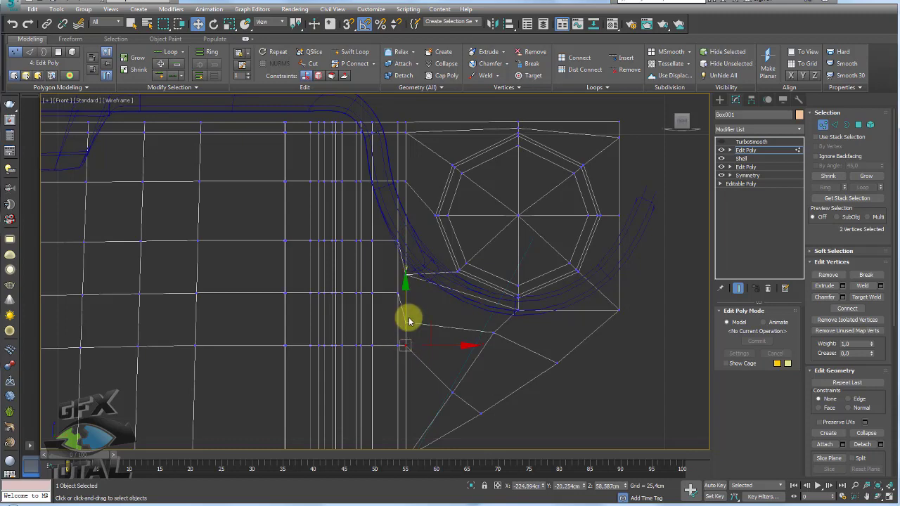
{"action": "left_click_drag", "start_coordinate": [405, 302], "coordinate": [402, 342]}
{"action": "mouse_move", "coordinate": [406, 327]}
{"action": "middle_mouse_down"}
{"action": "mouse_move", "coordinate": [512, 306]}
{"action": "mouse_move", "coordinate": [532, 286]}
{"action": "middle_mouse_up"}
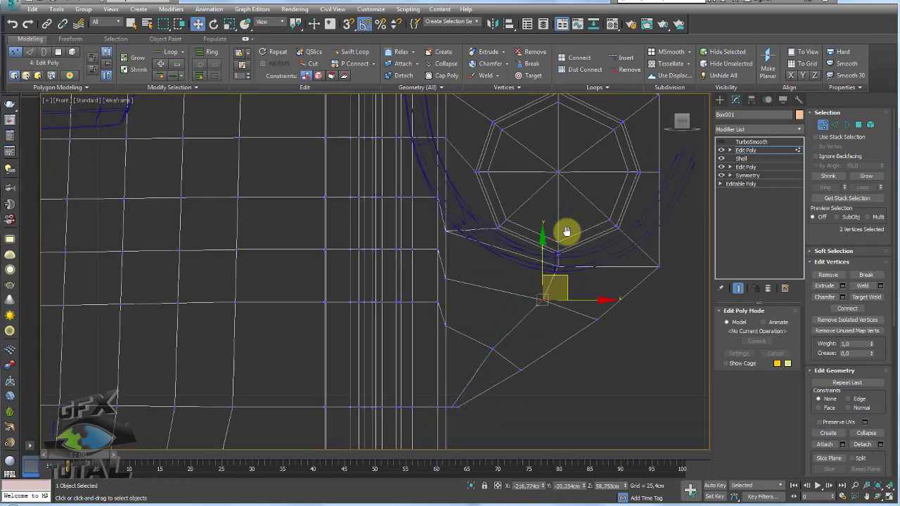
{"action": "scroll", "coordinate": [568, 232], "scroll_direction": "down", "scroll_amount": 3}
{"action": "left_click", "coordinate": [754, 151]}
{"action": "left_click", "coordinate": [751, 142]}
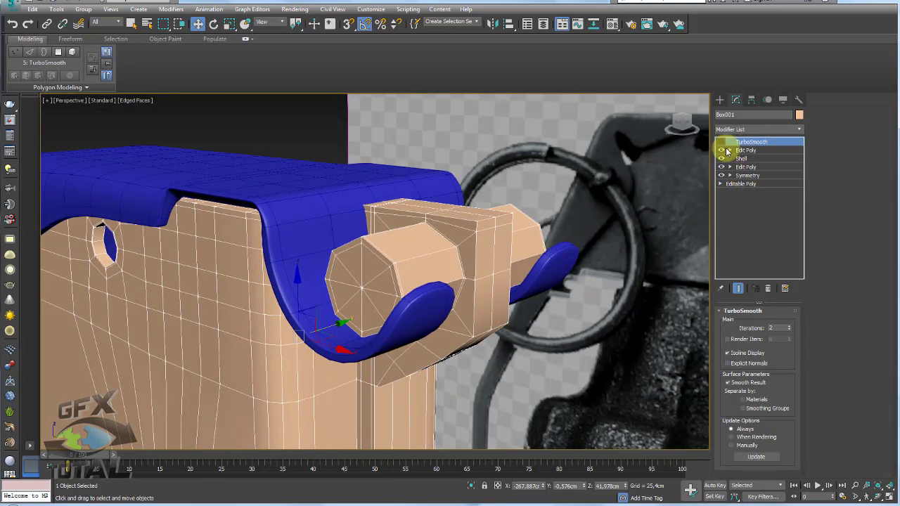
Step: Return to the fuze's upper Edit Poly with TurboSmooth hidden, viewing the crossbar closely
{"action": "mouse_move", "coordinate": [535, 179]}
{"action": "middle_mouse_down", "text": "alt"}
{"action": "mouse_move", "coordinate": [428, 195]}
{"action": "mouse_move", "coordinate": [402, 231]}
{"action": "mouse_move", "coordinate": [452, 241]}
{"action": "mouse_move", "coordinate": [393, 286]}
{"action": "mouse_move", "coordinate": [365, 253]}
{"action": "mouse_move", "coordinate": [394, 235]}
{"action": "mouse_move", "coordinate": [488, 217]}
{"action": "mouse_move", "coordinate": [462, 207]}
{"action": "middle_mouse_up", "text": "alt"}
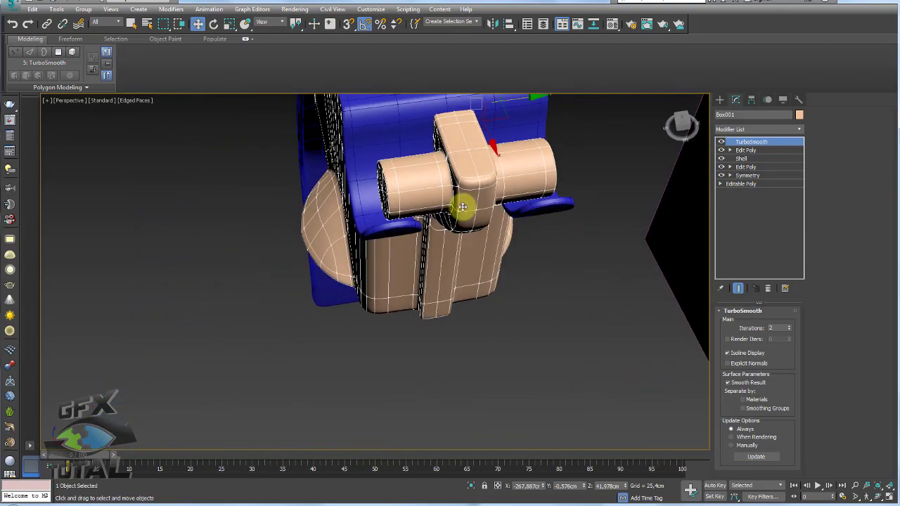
{"action": "left_click", "coordinate": [744, 150]}
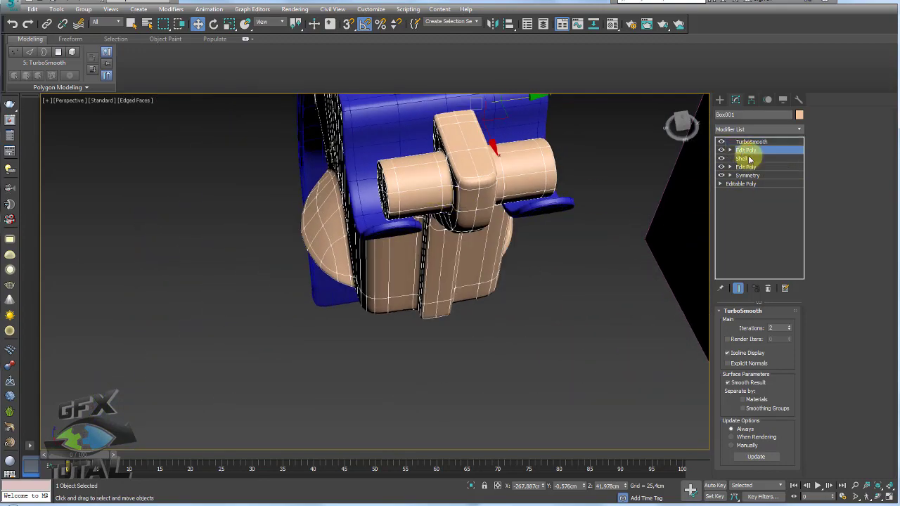
{"action": "left_click", "coordinate": [833, 128]}
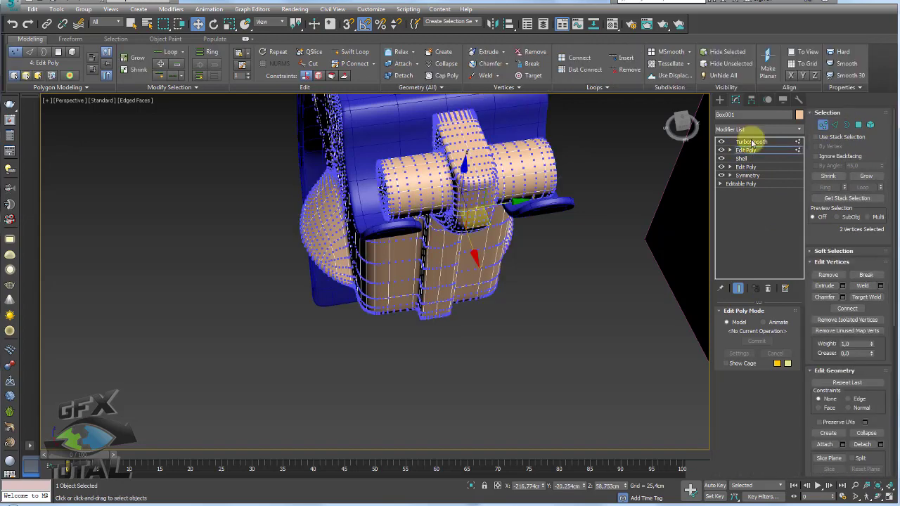
{"action": "left_click", "coordinate": [720, 142]}
{"action": "mouse_move", "coordinate": [448, 205]}
{"action": "middle_mouse_down", "text": "alt"}
{"action": "mouse_move", "coordinate": [426, 213]}
{"action": "mouse_move", "coordinate": [476, 211]}
{"action": "mouse_move", "coordinate": [595, 268]}
{"action": "middle_mouse_up", "text": "alt"}
{"action": "left_click", "coordinate": [576, 264], "text": "ctrl"}
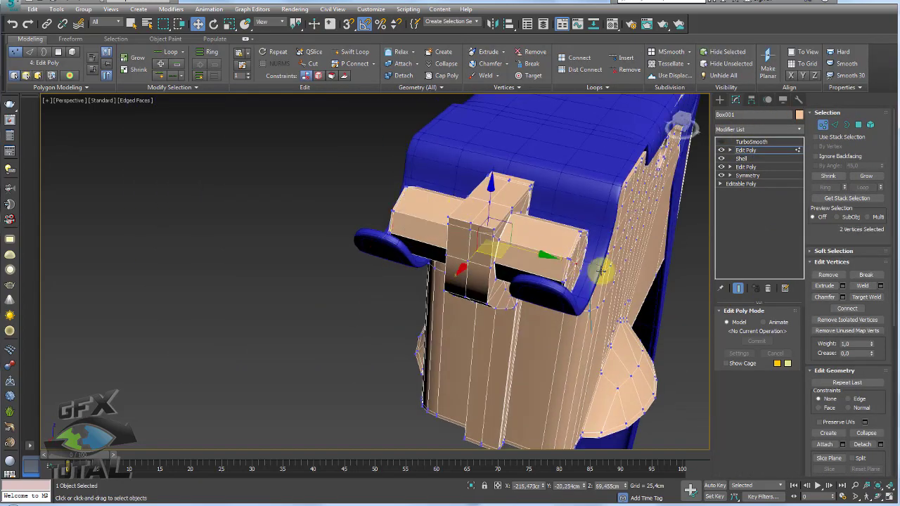
Step: Scale the crossbar end polygons outward to about 114% and check the smoothed result
{"action": "left_click", "coordinate": [859, 125], "text": "ctrl"}
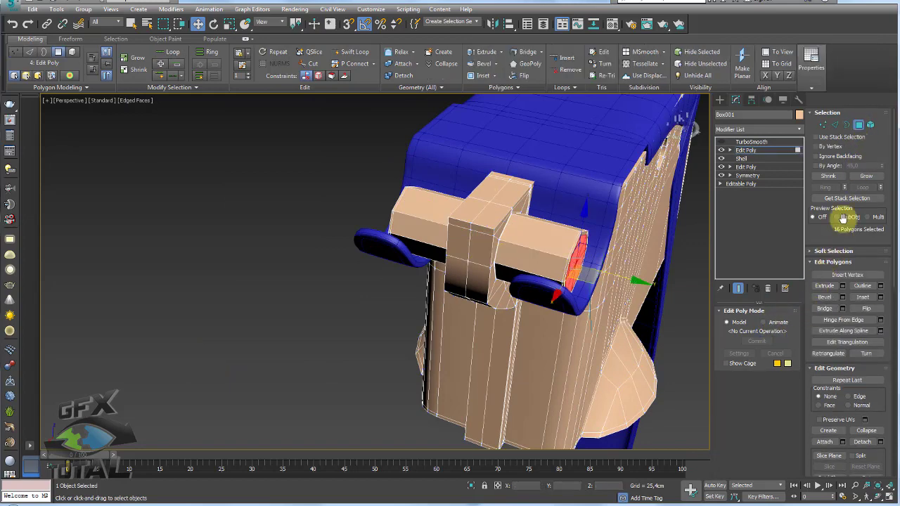
{"action": "key", "text": "r"}
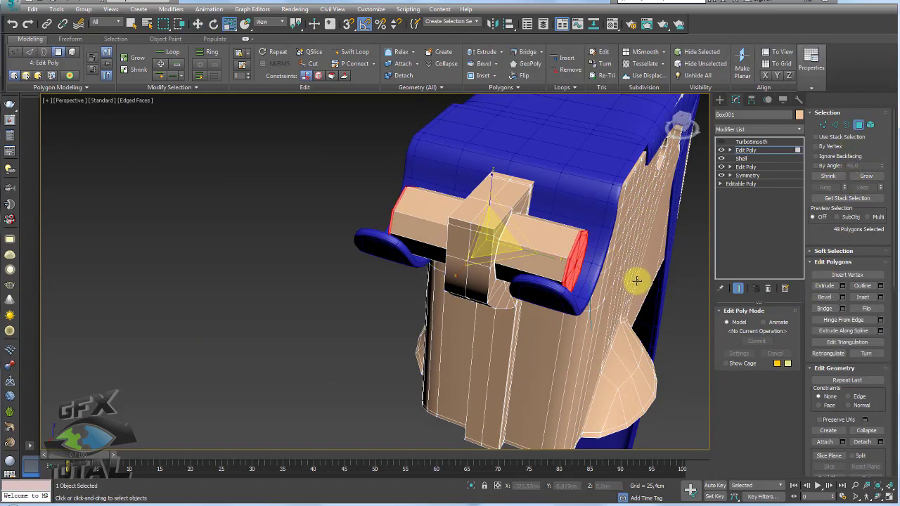
{"action": "left_click_drag", "start_coordinate": [547, 255], "coordinate": [615, 226]}
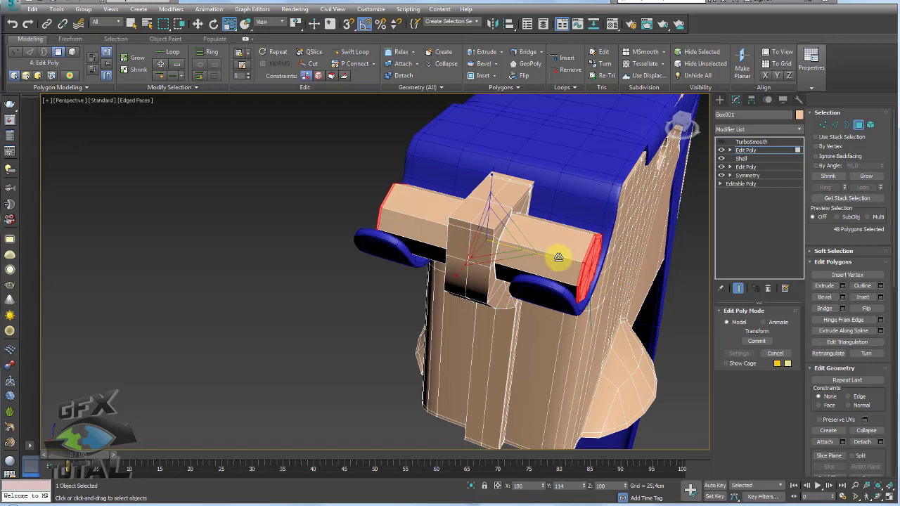
{"action": "left_click", "coordinate": [750, 141]}
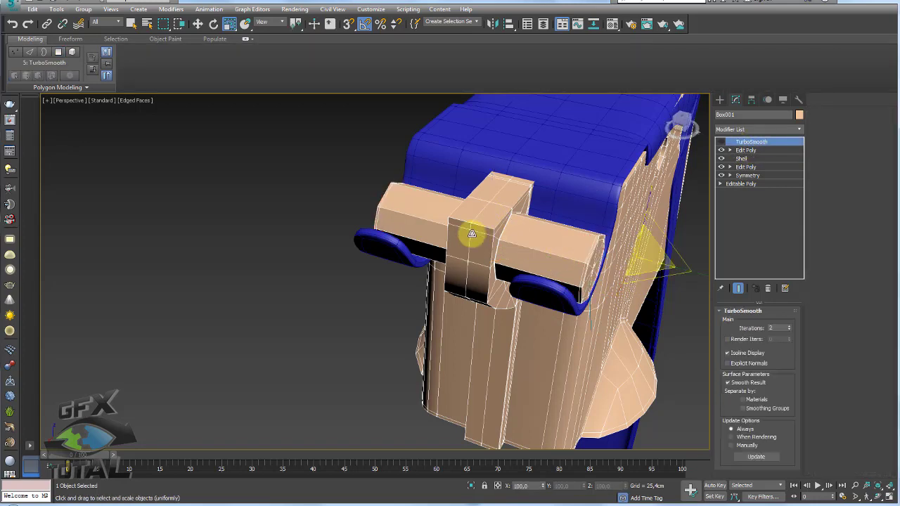
{"action": "mouse_move", "coordinate": [682, 130]}
{"action": "left_mouse_down"}
{"action": "mouse_move", "coordinate": [516, 234]}
{"action": "mouse_move", "coordinate": [546, 154]}
{"action": "left_mouse_up"}
{"action": "left_click", "coordinate": [546, 155]}
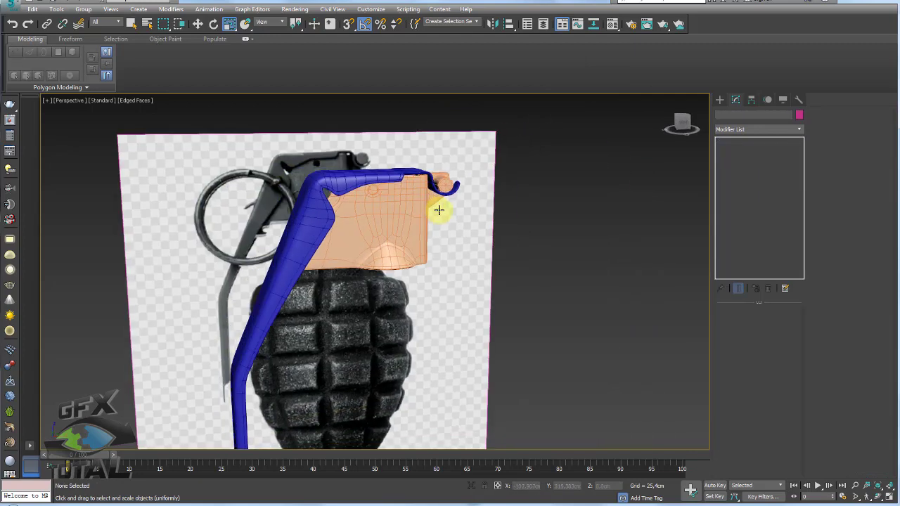
{"action": "left_click_drag", "start_coordinate": [412, 185], "coordinate": [544, 247]}
{"action": "scroll", "coordinate": [477, 238], "scroll_direction": "up", "scroll_amount": 2}
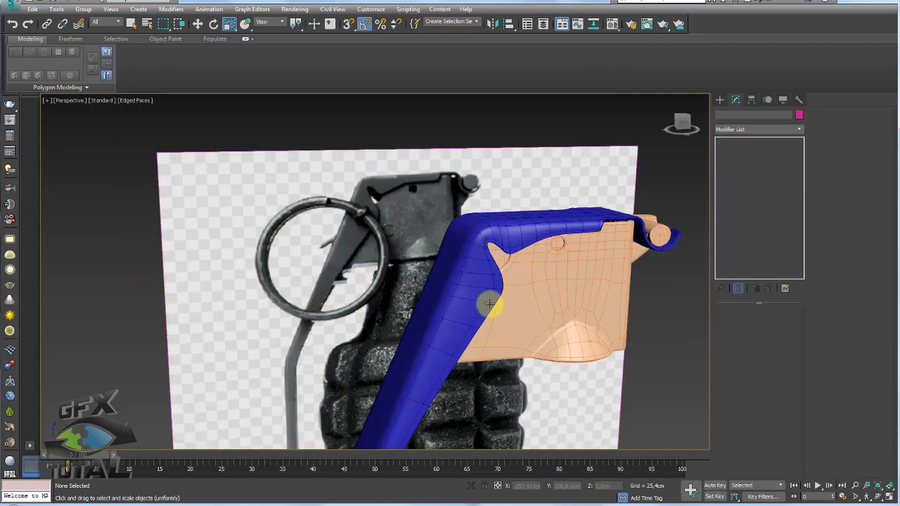
{"action": "mouse_move", "coordinate": [490, 304]}
{"action": "middle_mouse_down"}
{"action": "mouse_move", "coordinate": [491, 206]}
{"action": "mouse_move", "coordinate": [522, 212]}
{"action": "mouse_move", "coordinate": [492, 223]}
{"action": "middle_mouse_up"}
{"action": "left_click", "coordinate": [492, 222]}
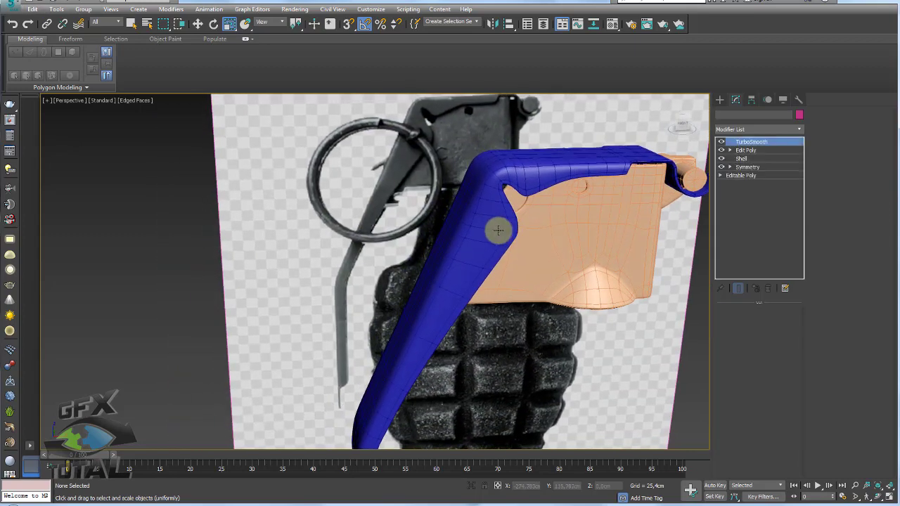
{"action": "scroll", "coordinate": [499, 229], "scroll_direction": "up", "scroll_amount": 2}
{"action": "left_click", "coordinate": [564, 239]}
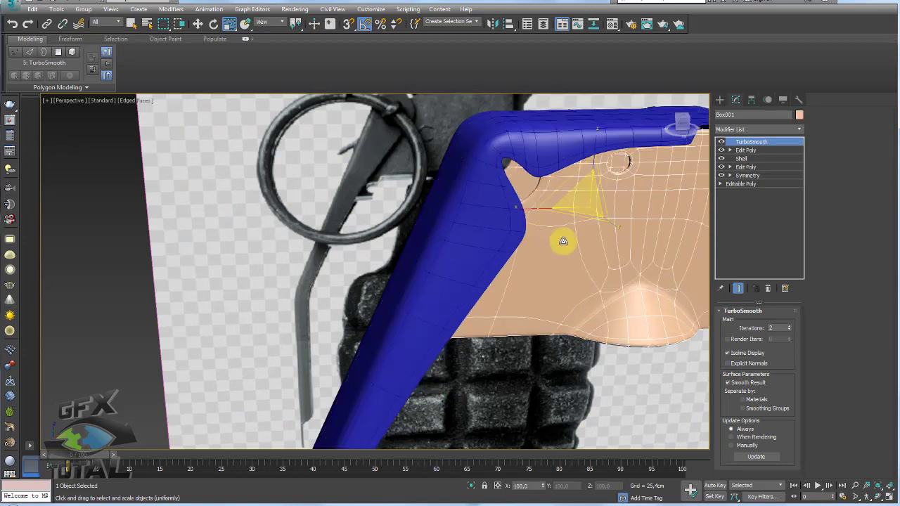
{"action": "mouse_move", "coordinate": [565, 239]}
{"action": "middle_mouse_down", "text": "alt"}
{"action": "mouse_move", "coordinate": [508, 227]}
{"action": "mouse_move", "coordinate": [594, 192]}
{"action": "mouse_move", "coordinate": [598, 263]}
{"action": "mouse_move", "coordinate": [546, 318]}
{"action": "middle_mouse_up", "text": "alt"}
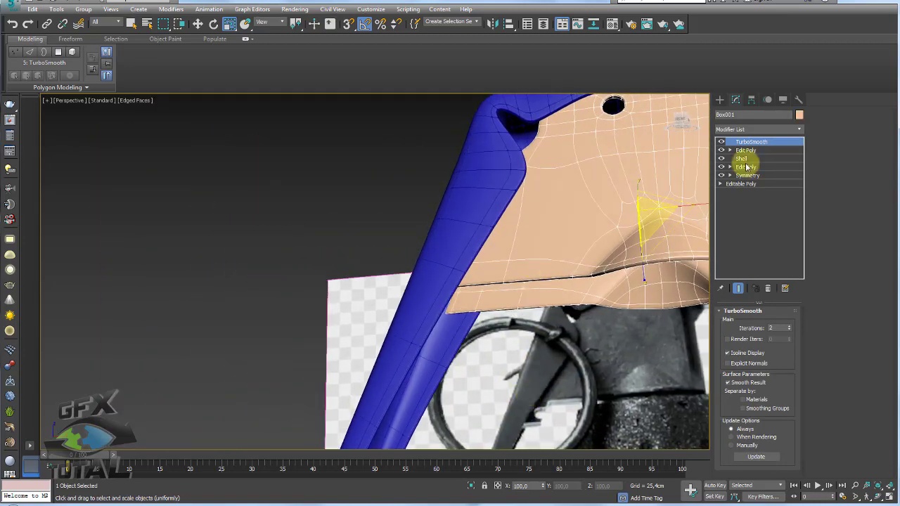
{"action": "mouse_move", "coordinate": [619, 170]}
{"action": "middle_mouse_down", "text": "alt"}
{"action": "mouse_move", "coordinate": [563, 172]}
{"action": "mouse_move", "coordinate": [546, 187]}
{"action": "mouse_move", "coordinate": [482, 305]}
{"action": "mouse_move", "coordinate": [488, 287]}
{"action": "middle_mouse_up", "text": "alt"}
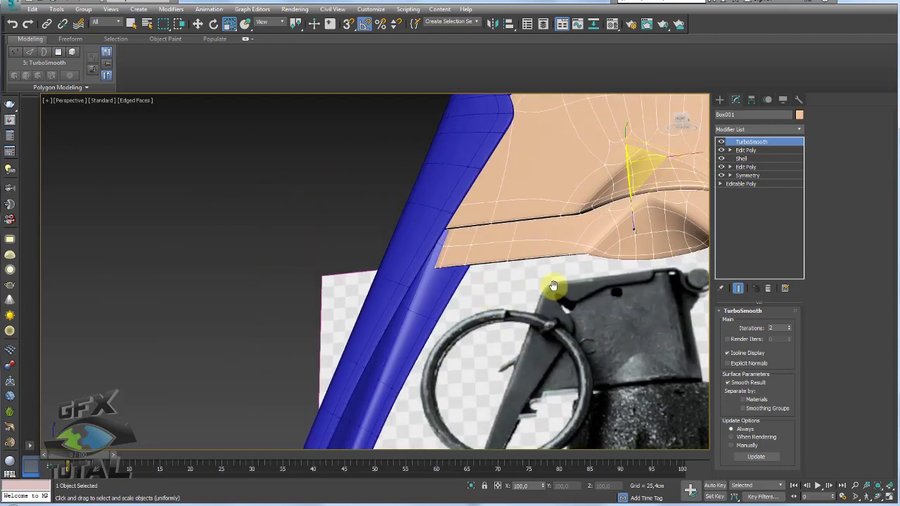
{"action": "mouse_move", "coordinate": [553, 285]}
{"action": "middle_mouse_down", "text": "alt"}
{"action": "mouse_move", "coordinate": [568, 175]}
{"action": "mouse_move", "coordinate": [598, 205]}
{"action": "mouse_move", "coordinate": [568, 232]}
{"action": "mouse_move", "coordinate": [568, 249]}
{"action": "mouse_move", "coordinate": [502, 241]}
{"action": "middle_mouse_up", "text": "alt"}
{"action": "left_click", "coordinate": [475, 290]}
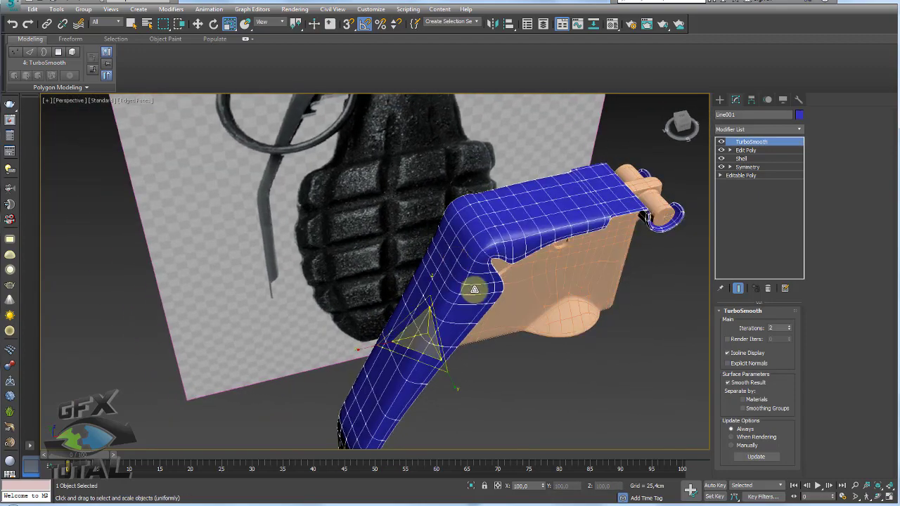
{"action": "mouse_move", "coordinate": [474, 290]}
{"action": "middle_mouse_down", "text": "alt"}
{"action": "mouse_move", "coordinate": [467, 292]}
{"action": "mouse_move", "coordinate": [487, 288]}
{"action": "middle_mouse_up", "text": "alt"}
{"action": "key", "text": "f"}
{"action": "key", "text": "F3"}
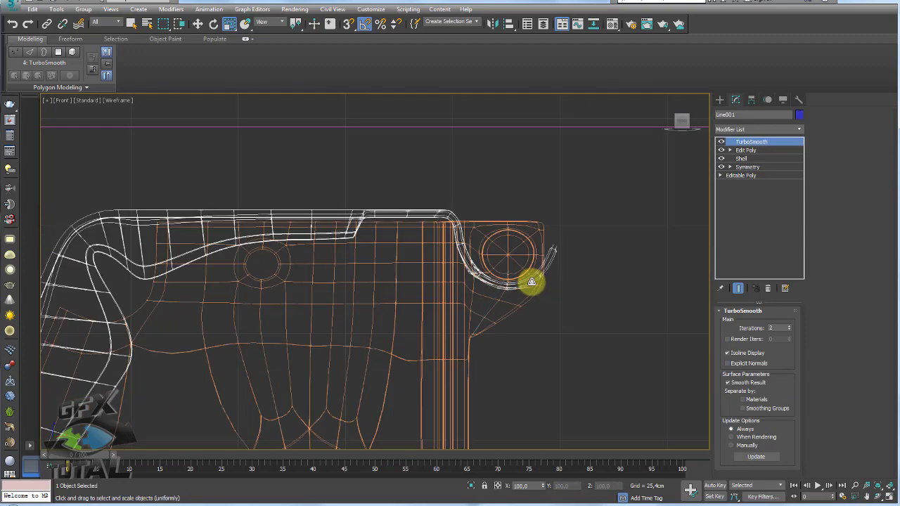
{"action": "scroll", "coordinate": [530, 281], "scroll_direction": "down", "scroll_amount": 3}
{"action": "key", "text": "F3"}
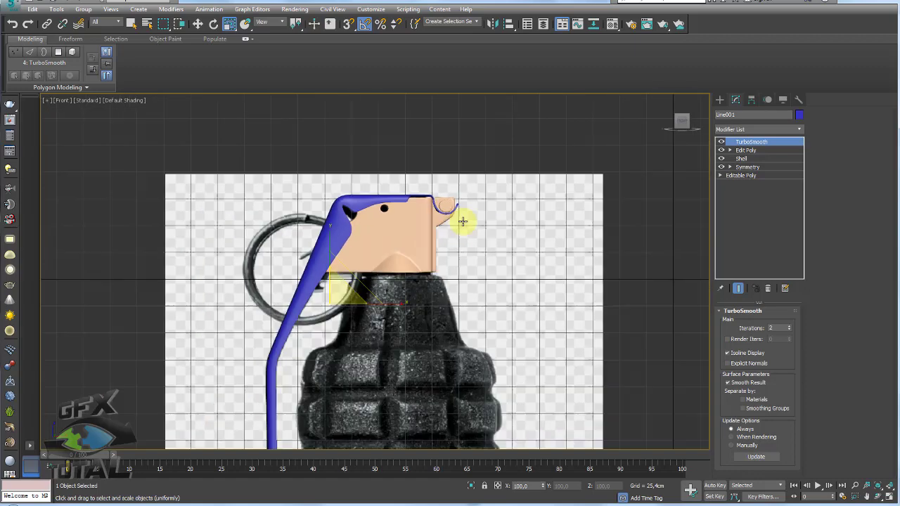
{"action": "scroll", "coordinate": [493, 176], "scroll_direction": "down", "scroll_amount": 3}
Step: Draw a new helix spline in the Front view
{"action": "left_click", "coordinate": [719, 99]}
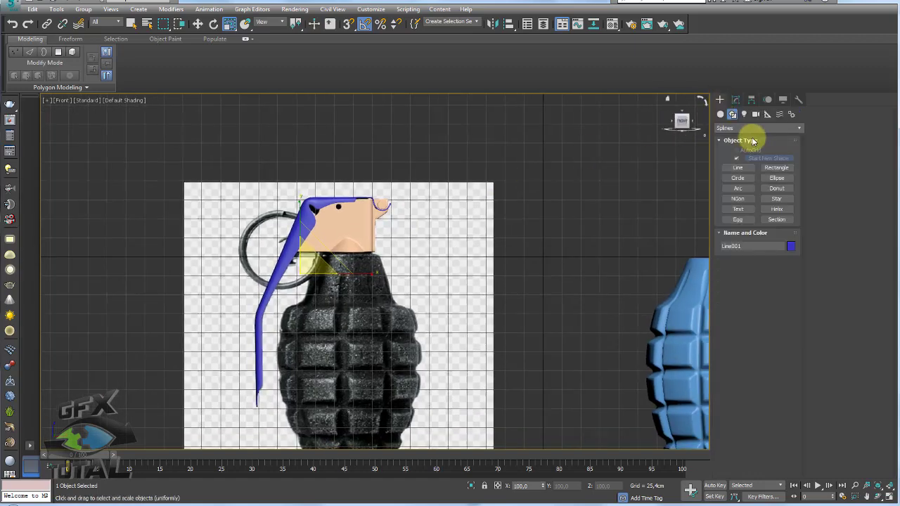
{"action": "left_click", "coordinate": [720, 114]}
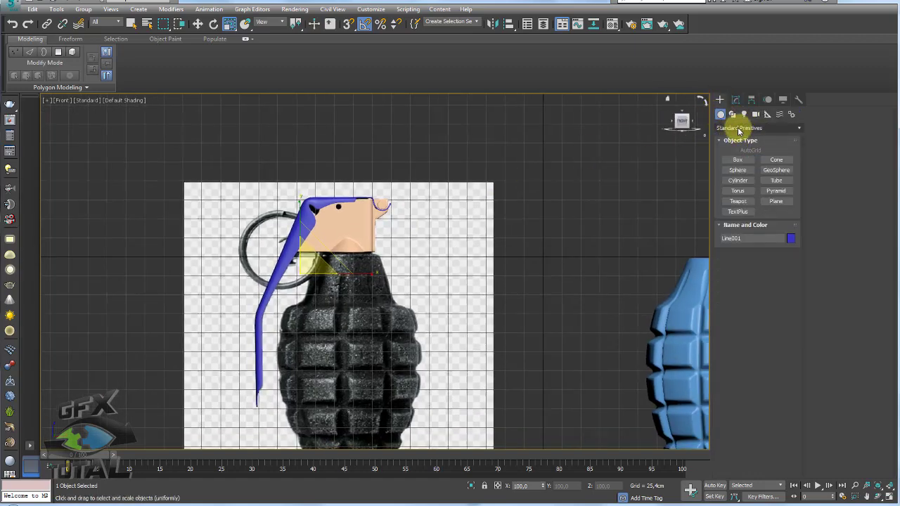
{"action": "left_click", "coordinate": [732, 114]}
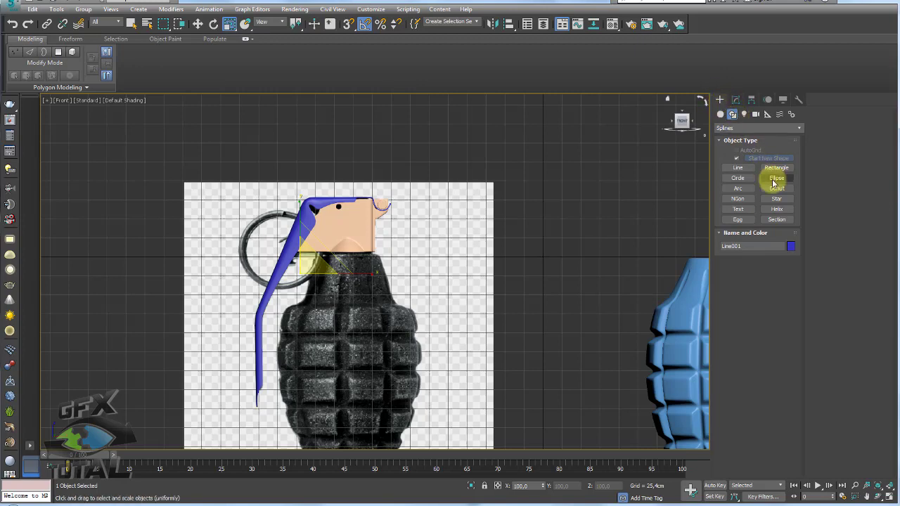
{"action": "left_click", "coordinate": [776, 209]}
{"action": "middle_click_drag", "start_coordinate": [564, 237], "coordinate": [443, 221]}
{"action": "left_click_drag", "start_coordinate": [451, 230], "coordinate": [475, 261]}
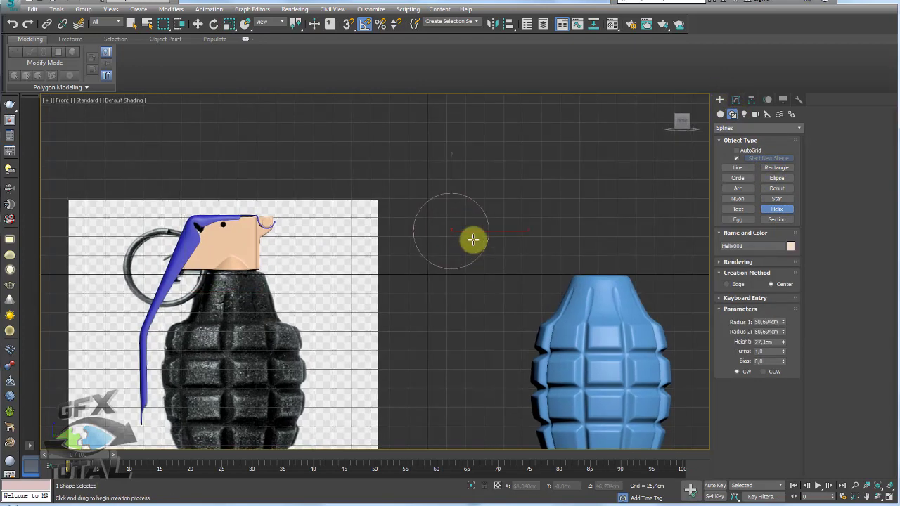
Step: Move Helix001 above the grenade near the ring position, hide the grid, and view it in perspective
{"action": "key", "text": "w"}
{"action": "left_click_drag", "start_coordinate": [468, 208], "coordinate": [181, 235]}
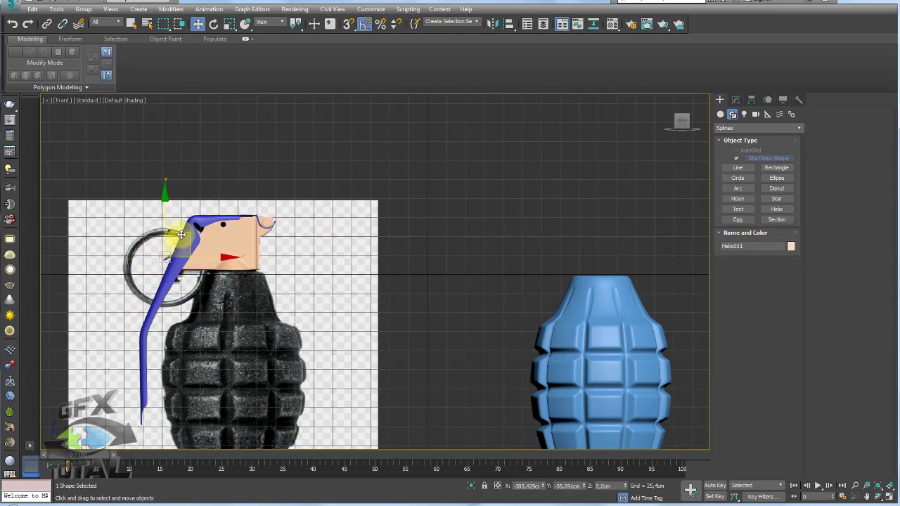
{"action": "scroll", "coordinate": [182, 235], "scroll_direction": "up", "scroll_amount": 1}
{"action": "scroll", "coordinate": [354, 244], "scroll_direction": "up", "scroll_amount": 4}
{"action": "key", "text": "g"}
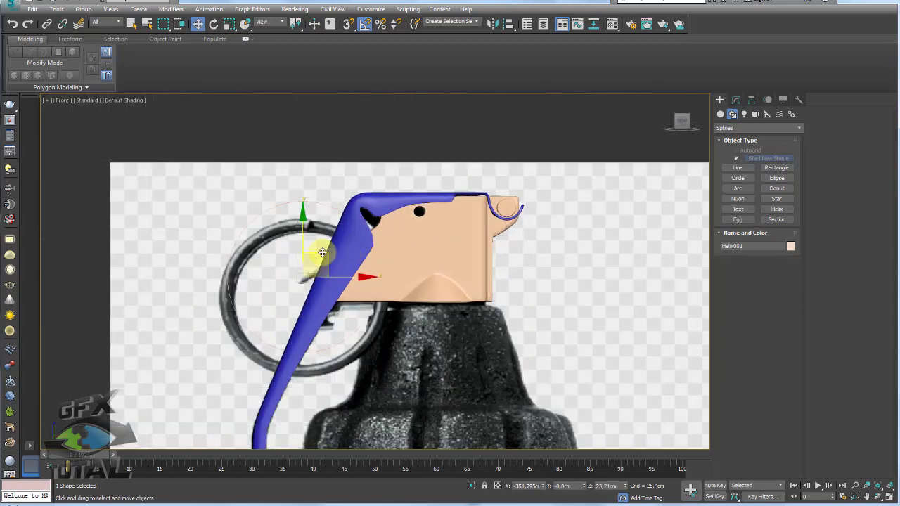
{"action": "left_click_drag", "start_coordinate": [316, 256], "coordinate": [320, 272]}
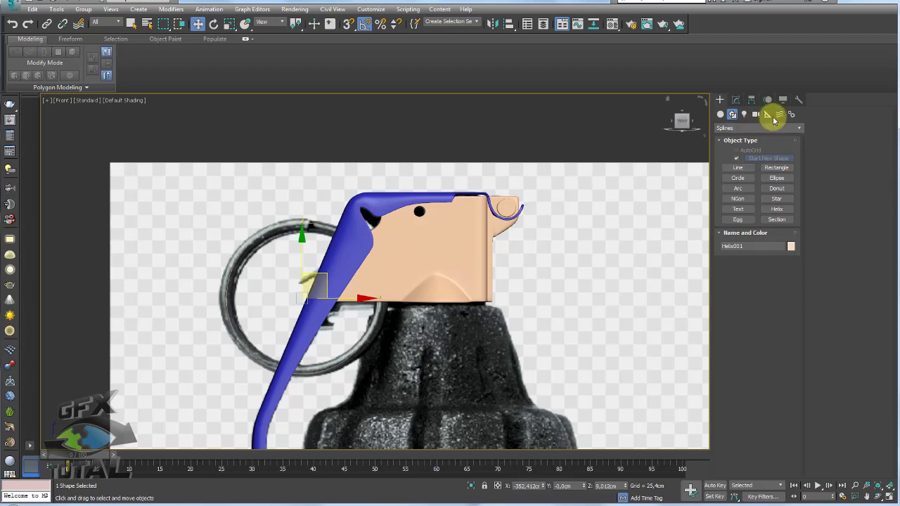
{"action": "left_click", "coordinate": [736, 100]}
{"action": "left_click_drag", "start_coordinate": [321, 276], "coordinate": [468, 76]}
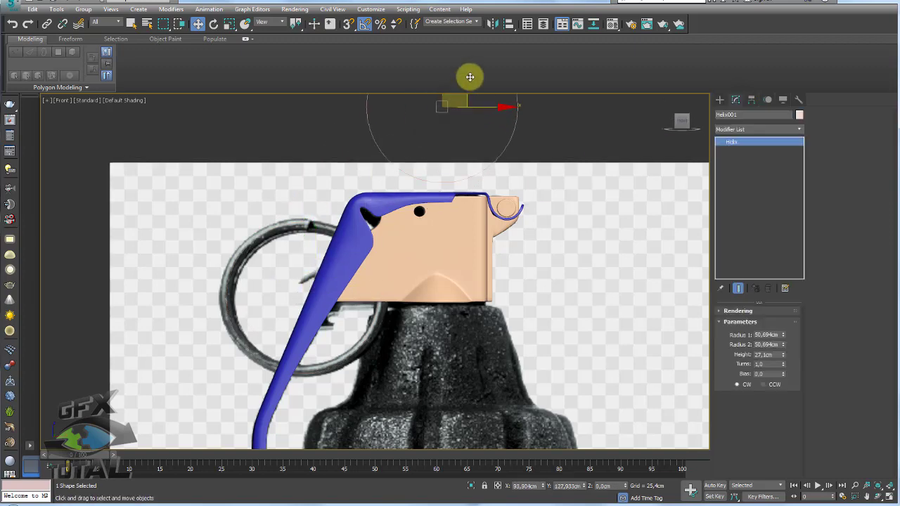
{"action": "key", "text": "p"}
{"action": "mouse_move", "coordinate": [499, 306]}
{"action": "middle_mouse_down", "text": "alt"}
{"action": "mouse_move", "coordinate": [504, 315]}
{"action": "mouse_move", "coordinate": [595, 296]}
{"action": "middle_mouse_up", "text": "alt"}
{"action": "scroll", "coordinate": [504, 316], "scroll_direction": "up", "scroll_amount": 5}
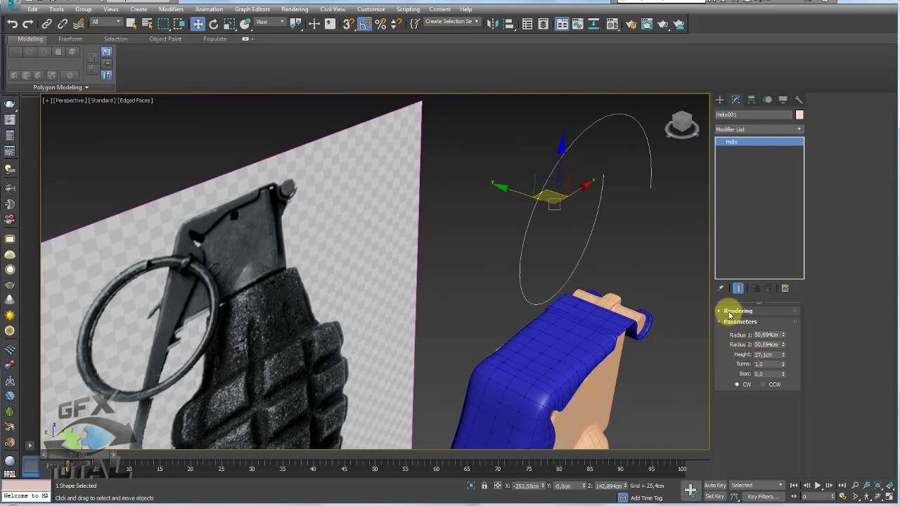
Step: Render Helix001 as a 3.835 cm-thick tube and set it to 2 turns
{"action": "left_click", "coordinate": [730, 312]}
{"action": "left_click", "coordinate": [730, 326]}
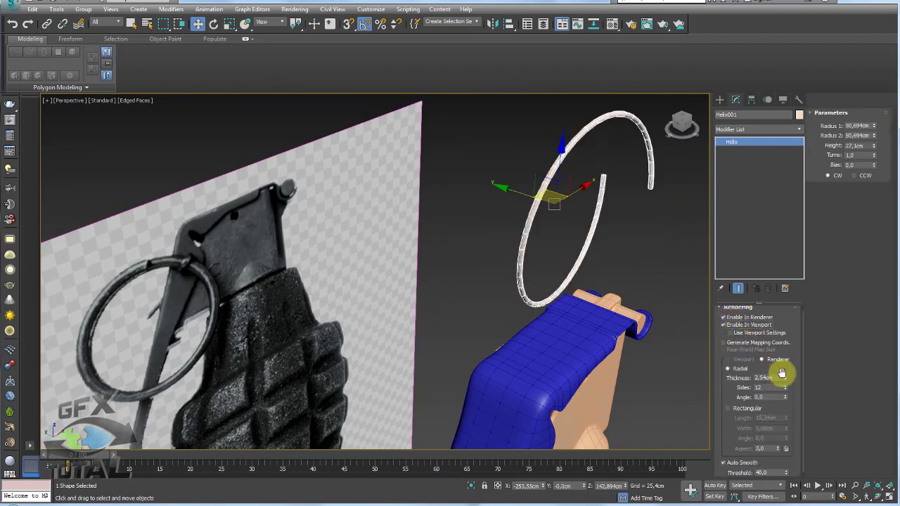
{"action": "left_click_drag", "start_coordinate": [781, 373], "coordinate": [783, 352]}
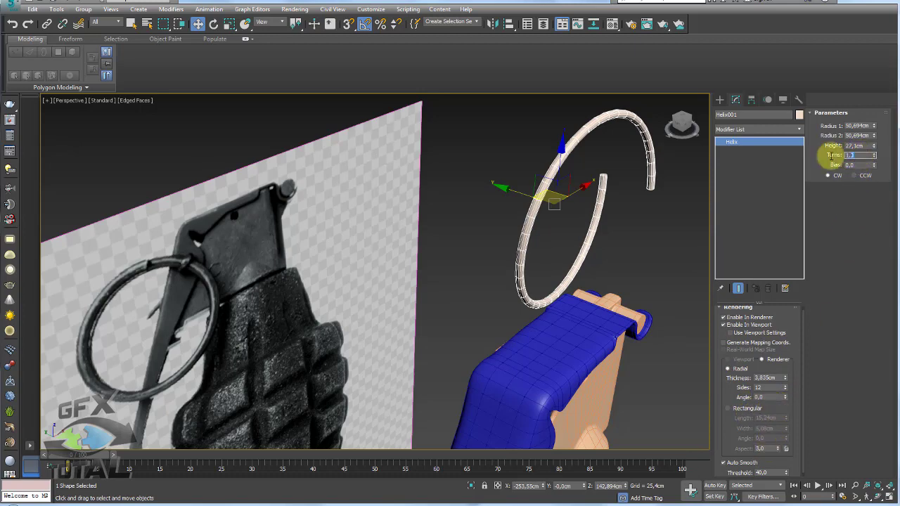
{"action": "type", "text": "2"}
{"action": "key", "text": "Return"}
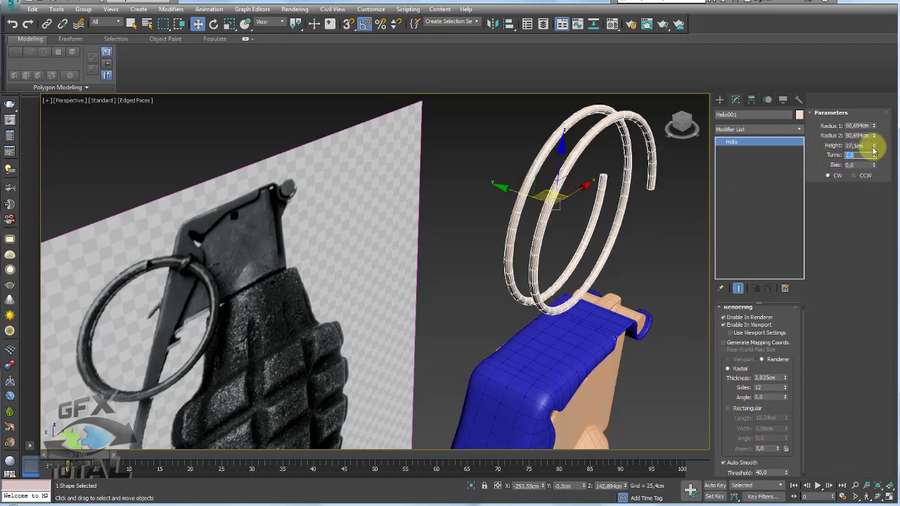
Step: Lower the helix height to about 5.81 cm and reduce the turns so it closes into a ring
{"action": "left_click_drag", "start_coordinate": [874, 146], "coordinate": [877, 181]}
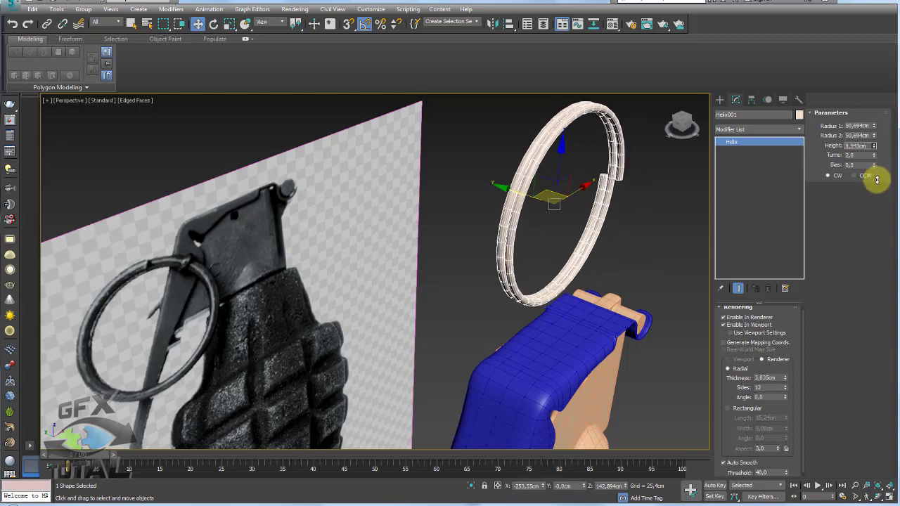
{"action": "middle_click_drag", "start_coordinate": [648, 176], "coordinate": [647, 199]}
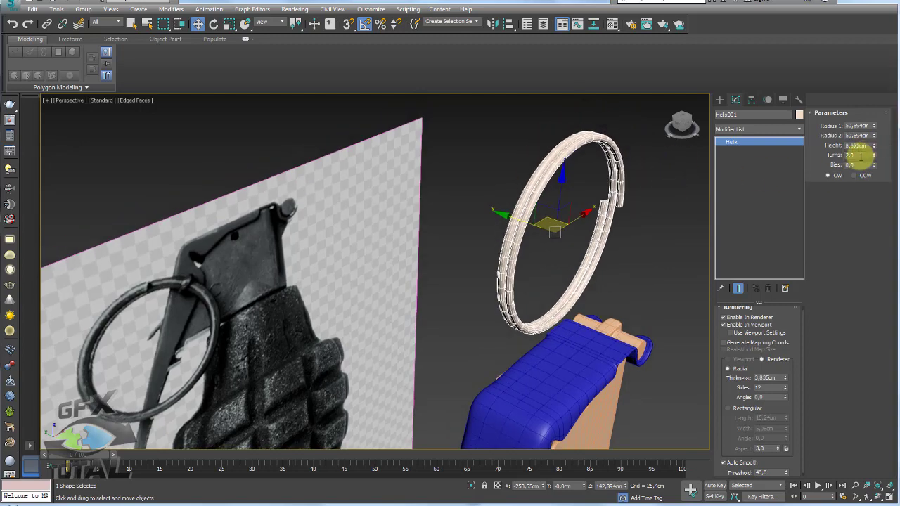
{"action": "key", "text": "Return"}
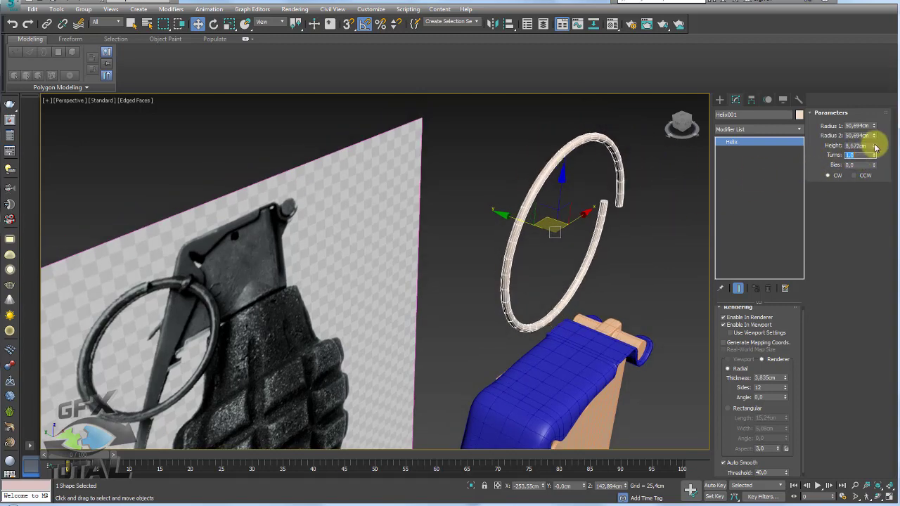
{"action": "left_click_drag", "start_coordinate": [875, 146], "coordinate": [860, 154]}
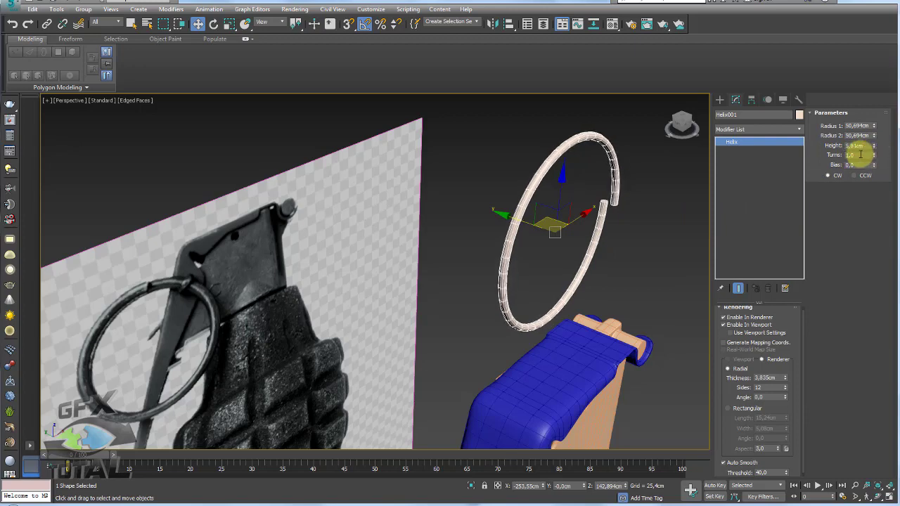
{"action": "type", "text": "1,5"}
{"action": "key", "text": "Return"}
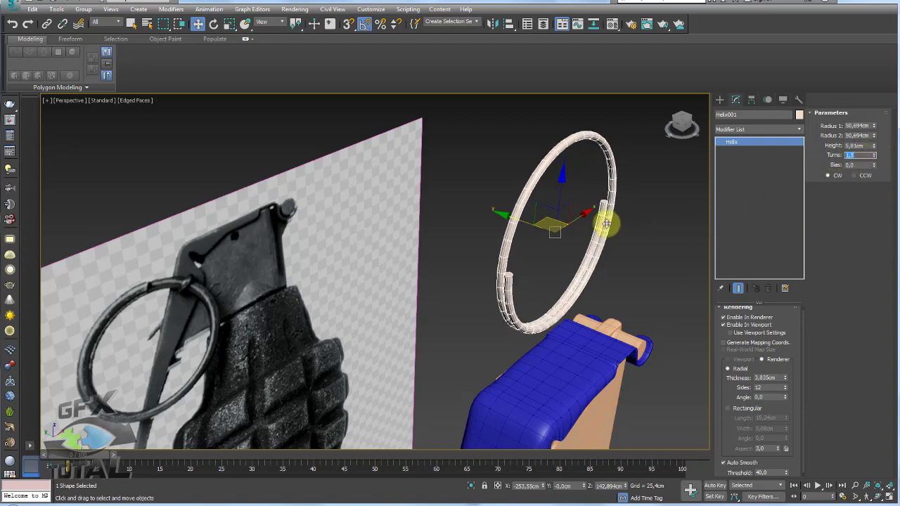
{"action": "middle_click_drag", "start_coordinate": [607, 224], "coordinate": [618, 230], "text": "alt"}
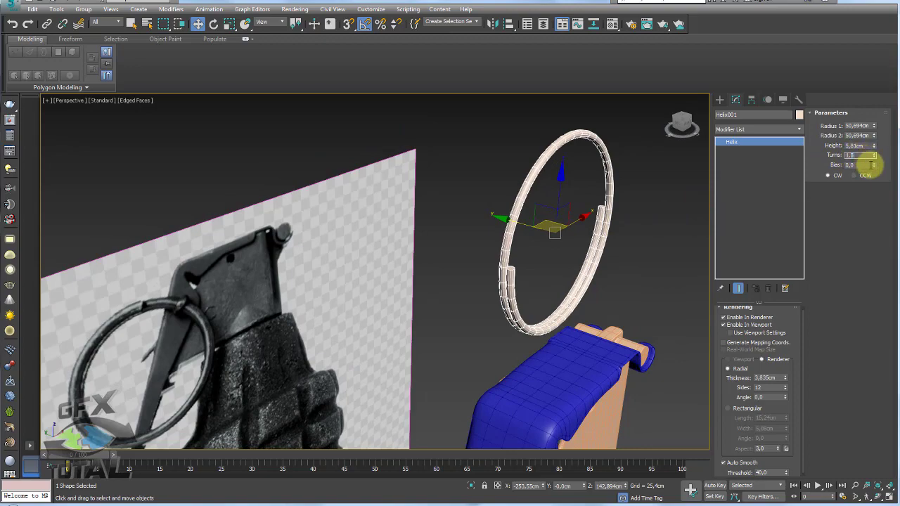
{"action": "type", "text": "1"}
{"action": "key", "text": "Return"}
{"action": "mouse_move", "coordinate": [641, 227]}
{"action": "middle_mouse_down", "text": "alt"}
{"action": "mouse_move", "coordinate": [589, 227]}
{"action": "mouse_move", "coordinate": [599, 260]}
{"action": "mouse_move", "coordinate": [542, 255]}
{"action": "mouse_move", "coordinate": [599, 229]}
{"action": "mouse_move", "coordinate": [557, 285]}
{"action": "mouse_move", "coordinate": [539, 275]}
{"action": "mouse_move", "coordinate": [531, 297]}
{"action": "mouse_move", "coordinate": [524, 280]}
{"action": "middle_mouse_up", "text": "alt"}
Step: Position the helix ring around the blue safety lever, checking placement from several angles
{"action": "mouse_move", "coordinate": [524, 279]}
{"action": "left_mouse_down"}
{"action": "mouse_move", "coordinate": [456, 298]}
{"action": "mouse_move", "coordinate": [427, 282]}
{"action": "mouse_move", "coordinate": [425, 298]}
{"action": "left_mouse_up"}
{"action": "mouse_move", "coordinate": [426, 297]}
{"action": "middle_mouse_down", "text": "alt"}
{"action": "mouse_move", "coordinate": [458, 357]}
{"action": "mouse_move", "coordinate": [416, 288]}
{"action": "mouse_move", "coordinate": [396, 285]}
{"action": "middle_mouse_up", "text": "alt"}
{"action": "left_click_drag", "start_coordinate": [396, 286], "coordinate": [376, 271]}
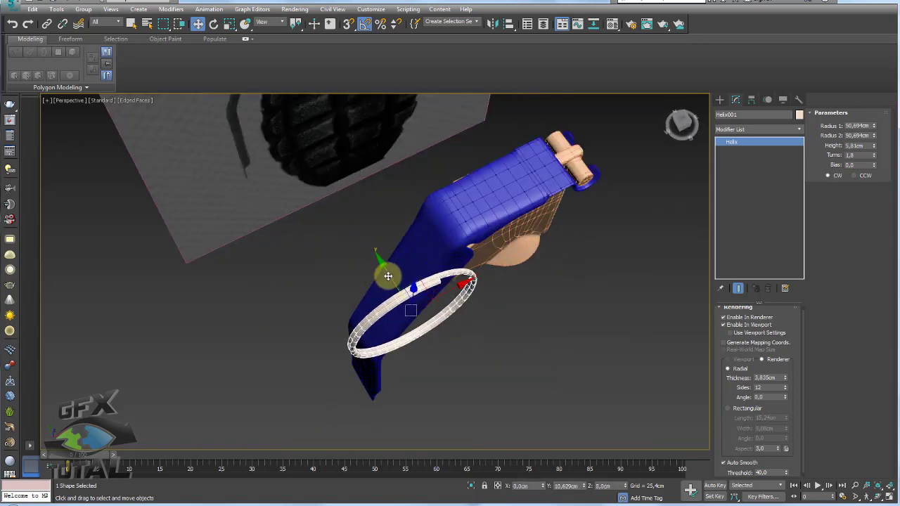
{"action": "mouse_move", "coordinate": [375, 271]}
{"action": "middle_mouse_down", "text": "alt"}
{"action": "mouse_move", "coordinate": [417, 240]}
{"action": "mouse_move", "coordinate": [342, 231]}
{"action": "mouse_move", "coordinate": [458, 288]}
{"action": "mouse_move", "coordinate": [450, 312]}
{"action": "mouse_move", "coordinate": [633, 331]}
{"action": "mouse_move", "coordinate": [622, 294]}
{"action": "mouse_move", "coordinate": [599, 287]}
{"action": "middle_mouse_up", "text": "alt"}
{"action": "scroll", "coordinate": [554, 270], "scroll_direction": "up", "scroll_amount": 3}
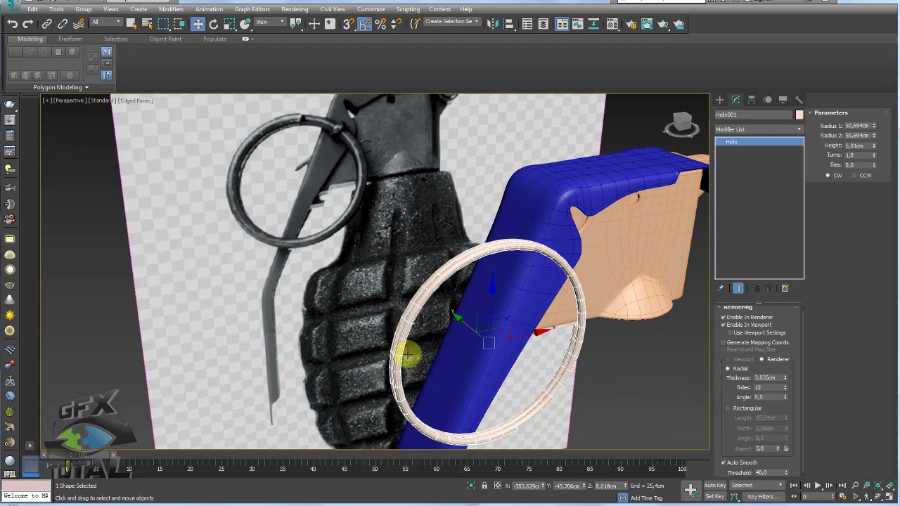
{"action": "mouse_move", "coordinate": [644, 317]}
{"action": "middle_mouse_down", "text": "alt"}
{"action": "mouse_move", "coordinate": [691, 337]}
{"action": "mouse_move", "coordinate": [639, 312]}
{"action": "mouse_move", "coordinate": [585, 261]}
{"action": "middle_mouse_up", "text": "alt"}
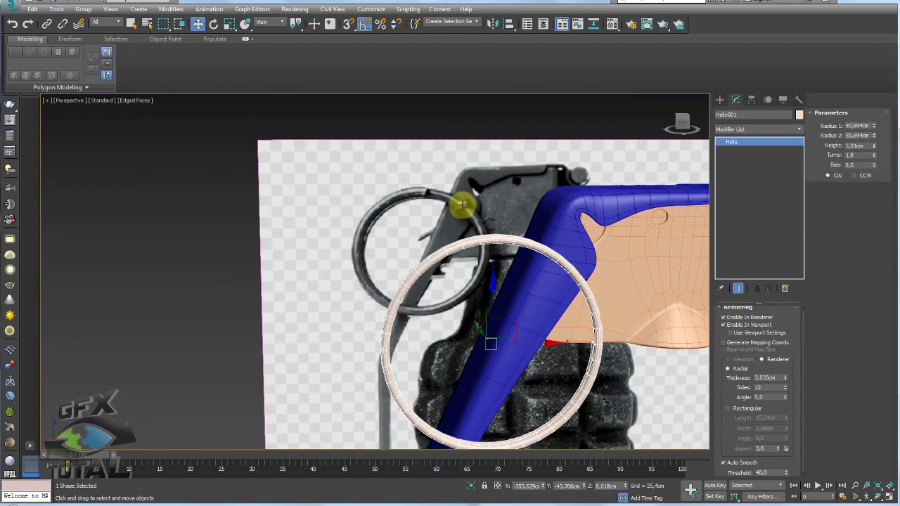
{"action": "scroll", "coordinate": [436, 218], "scroll_direction": "down", "scroll_amount": 2}
{"action": "scroll", "coordinate": [546, 201], "scroll_direction": "down", "scroll_amount": 2}
{"action": "mouse_move", "coordinate": [547, 201]}
{"action": "middle_mouse_down", "text": "alt"}
{"action": "mouse_move", "coordinate": [651, 225]}
{"action": "mouse_move", "coordinate": [537, 245]}
{"action": "middle_mouse_up", "text": "alt"}
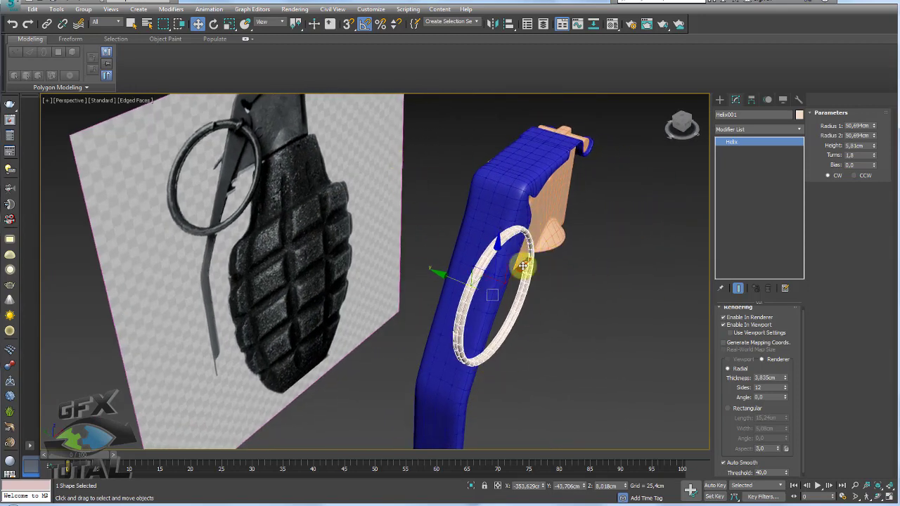
{"action": "middle_click_drag", "start_coordinate": [514, 285], "coordinate": [271, 166], "text": "alt"}
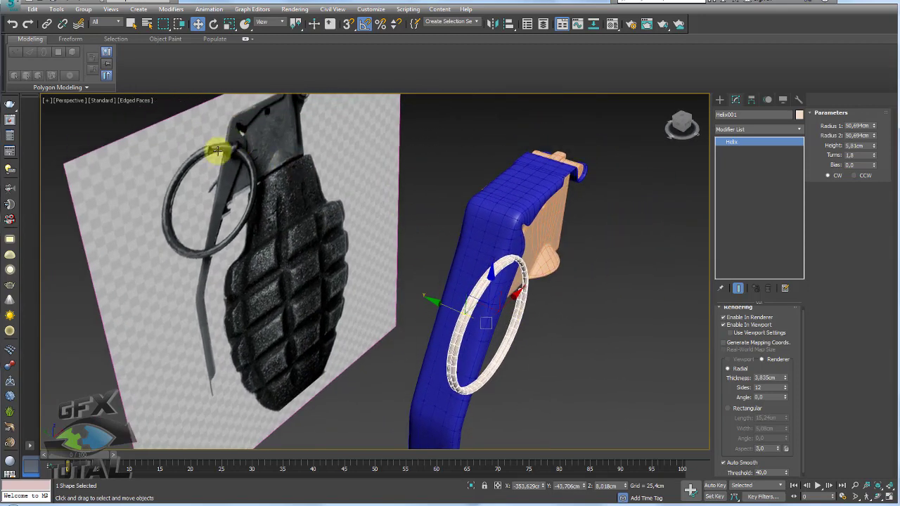
{"action": "left_click", "coordinate": [720, 100]}
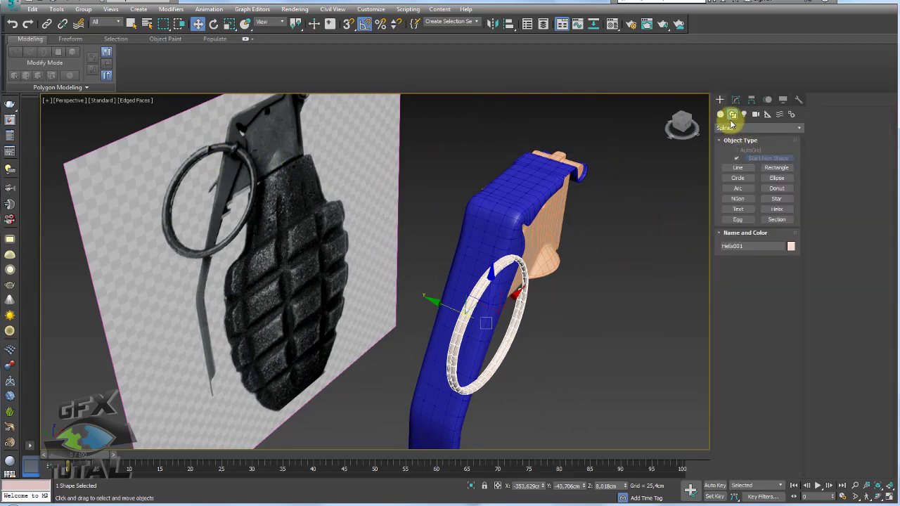
Step: Draw a narrow three-point U-shaped line, Line003, across the lever in Top view
{"action": "left_click", "coordinate": [738, 169]}
{"action": "middle_click_drag", "start_coordinate": [633, 218], "coordinate": [595, 233], "text": "alt"}
{"action": "key", "text": "t"}
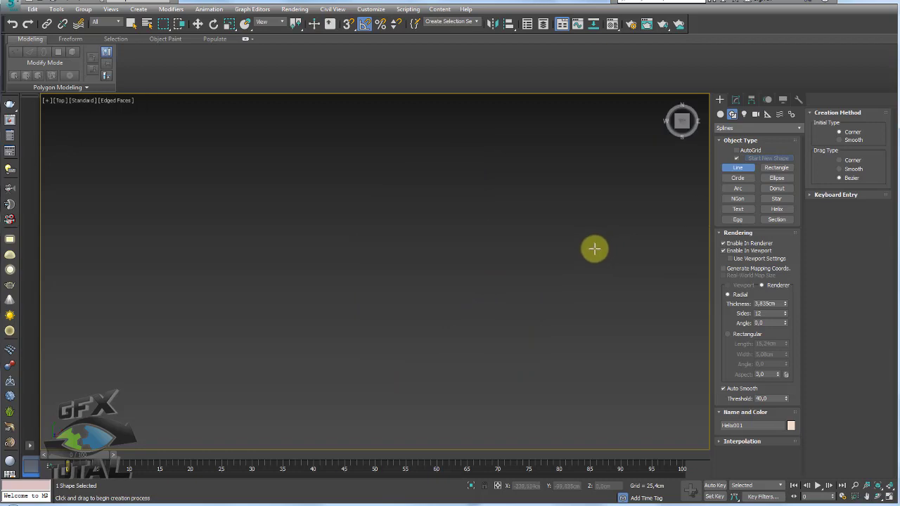
{"action": "scroll", "coordinate": [588, 253], "scroll_direction": "down", "scroll_amount": 5}
{"action": "scroll", "coordinate": [568, 267], "scroll_direction": "down", "scroll_amount": 3}
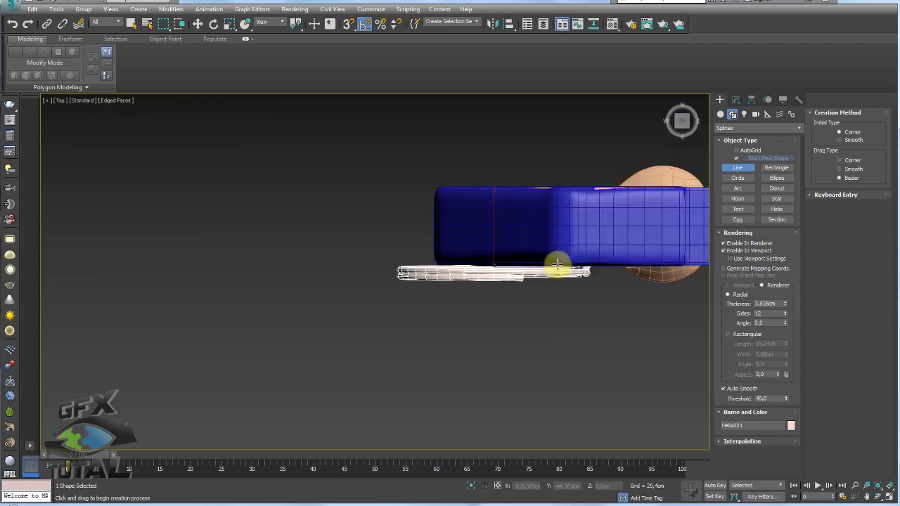
{"action": "scroll", "coordinate": [551, 261], "scroll_direction": "down", "scroll_amount": 2}
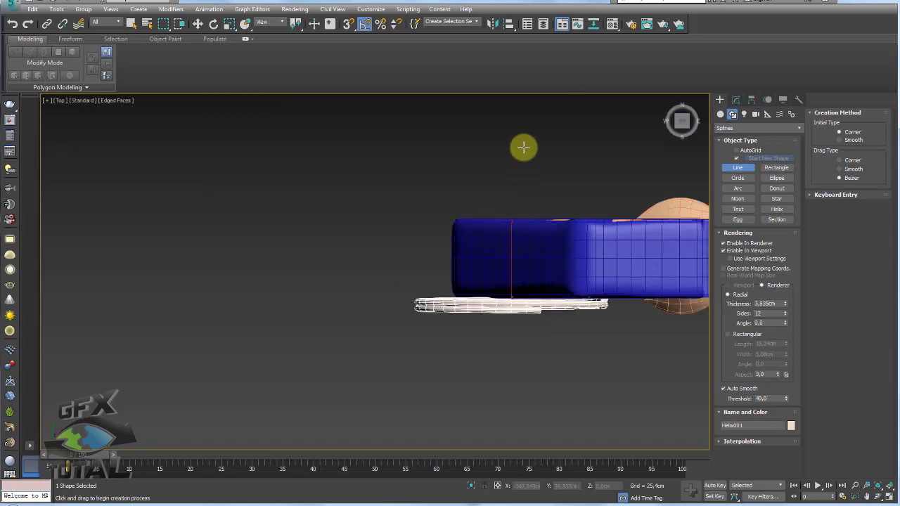
{"action": "mouse_move", "coordinate": [516, 133]}
{"action": "middle_mouse_down"}
{"action": "mouse_move", "coordinate": [490, 147]}
{"action": "mouse_move", "coordinate": [438, 207]}
{"action": "mouse_move", "coordinate": [406, 162]}
{"action": "middle_mouse_up"}
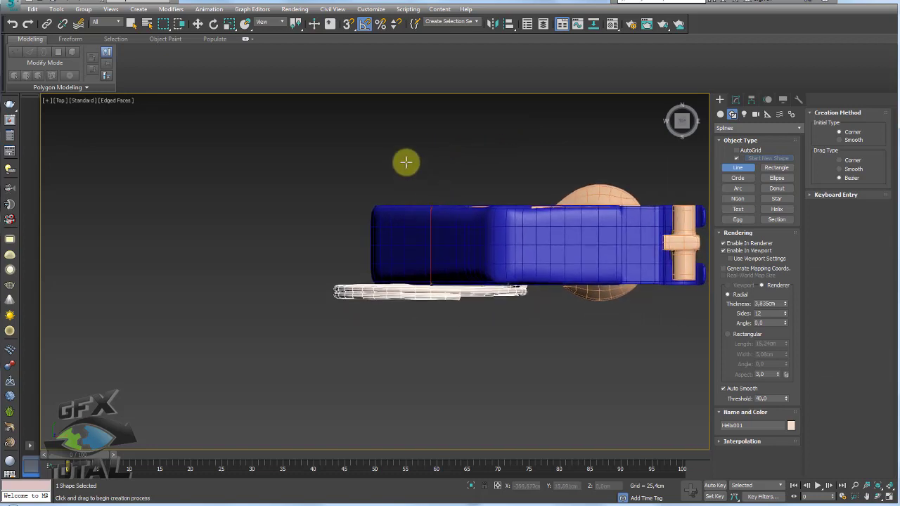
{"action": "left_click", "coordinate": [433, 163]}
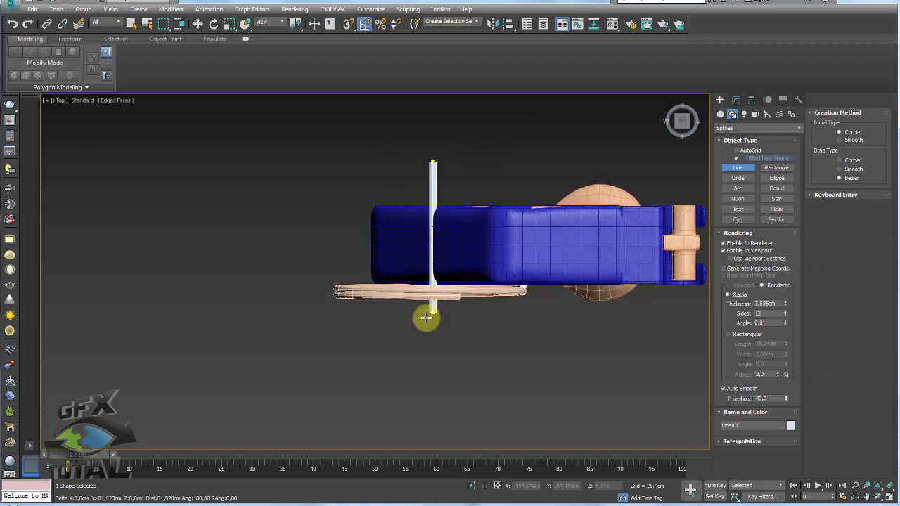
{"action": "left_click", "coordinate": [430, 320]}
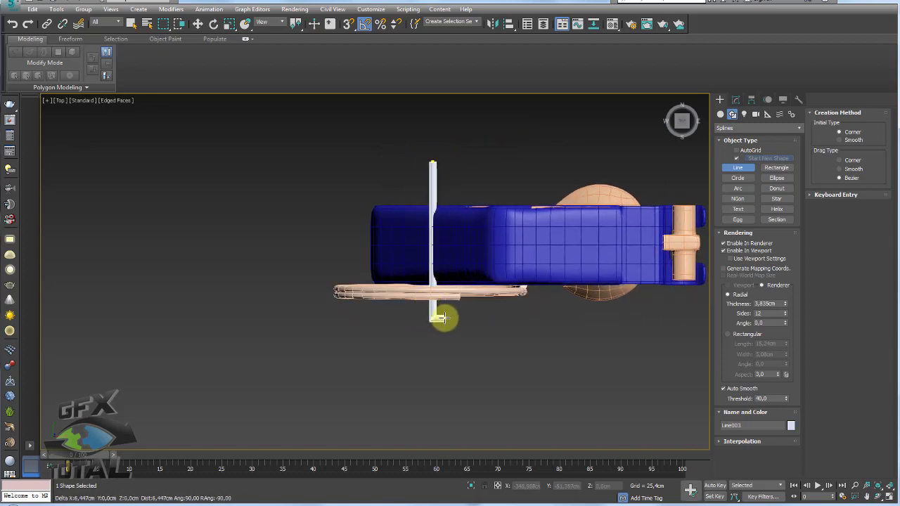
{"action": "left_click", "coordinate": [443, 320]}
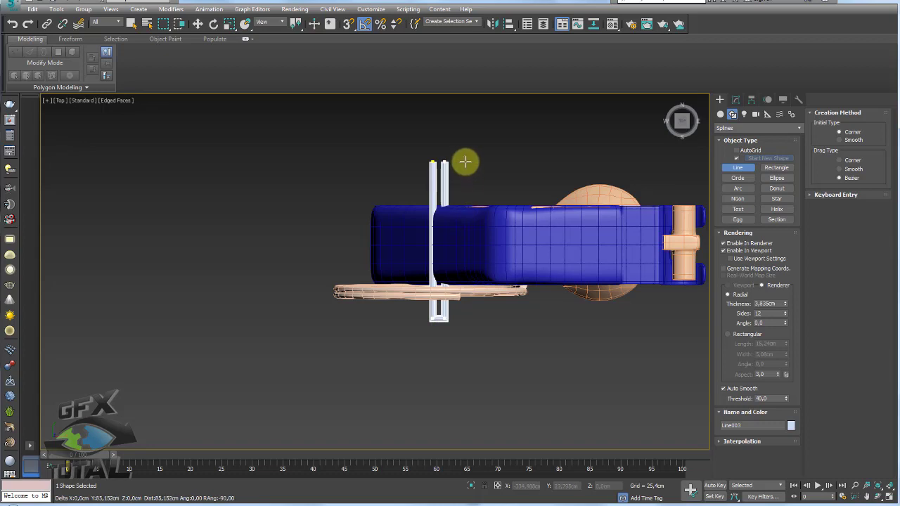
{"action": "right_click", "coordinate": [464, 162]}
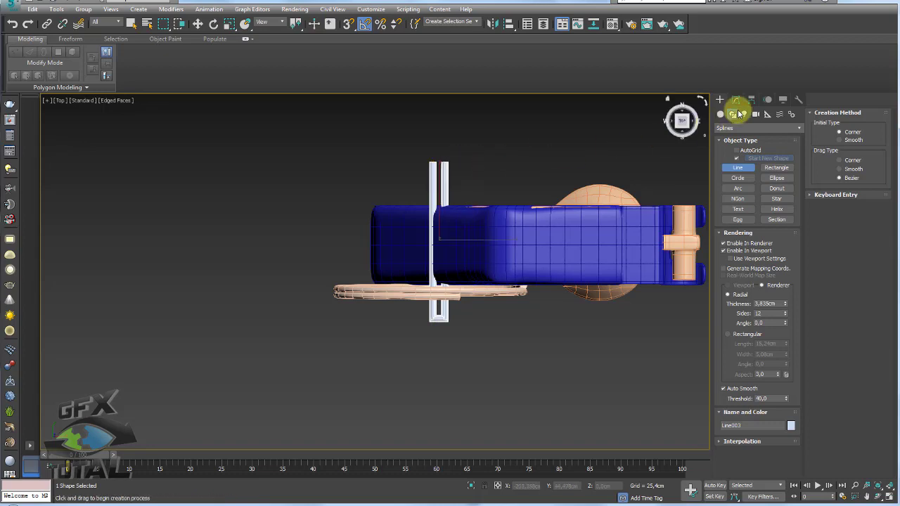
{"action": "left_click", "coordinate": [736, 99]}
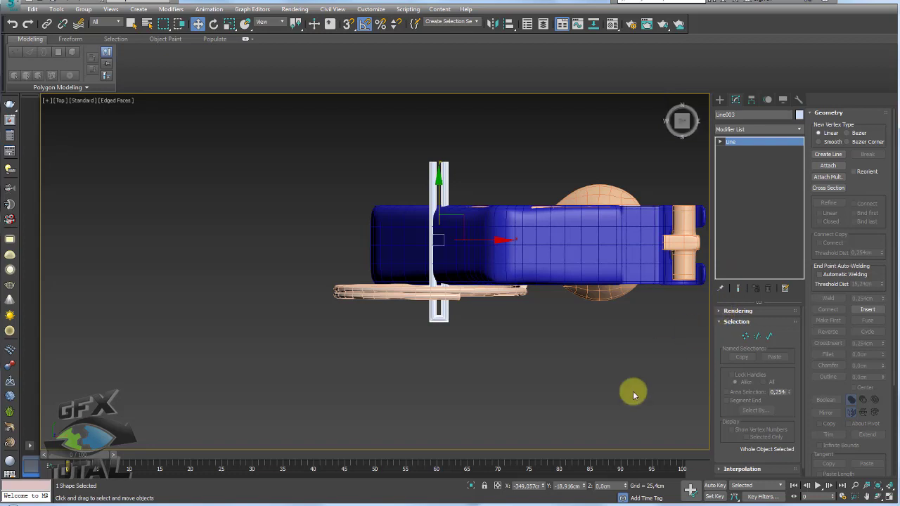
Step: Isolate Line003, turn off its tube rendering, and divide its two long side segments
{"action": "left_click", "coordinate": [471, 486]}
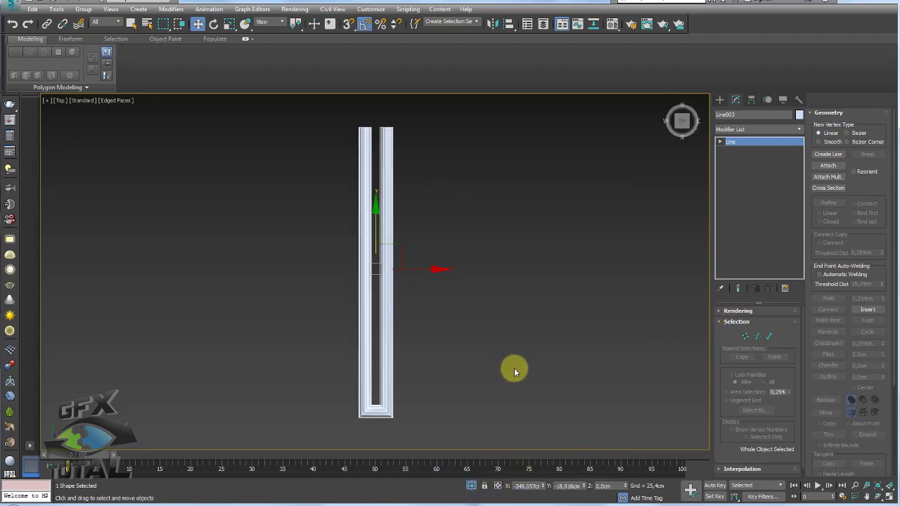
{"action": "left_click", "coordinate": [737, 311]}
{"action": "left_click", "coordinate": [725, 325]}
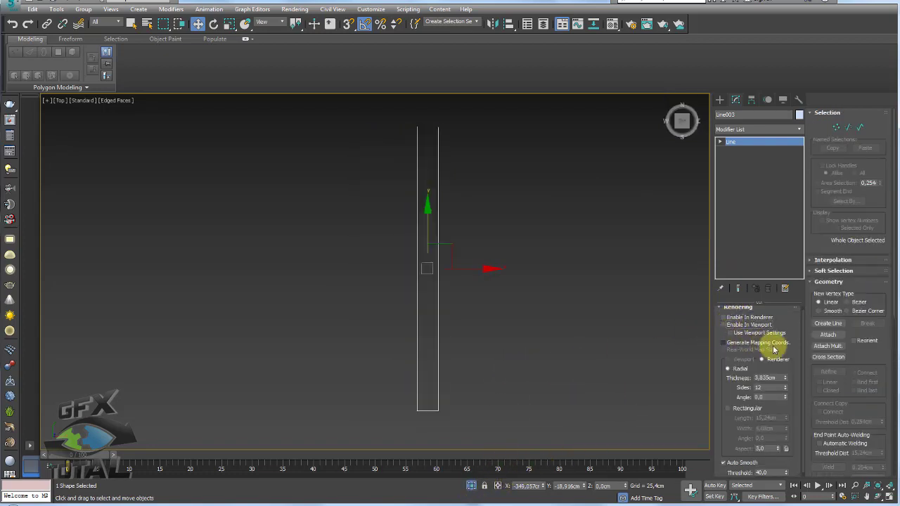
{"action": "left_click", "coordinate": [848, 128]}
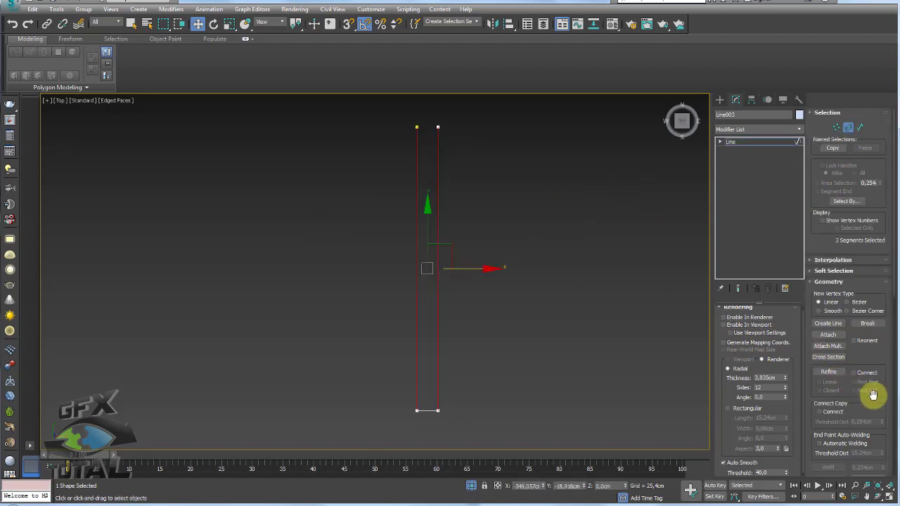
{"action": "left_click_drag", "start_coordinate": [876, 365], "coordinate": [872, 197]}
{"action": "scroll", "coordinate": [885, 275], "scroll_direction": "down", "scroll_amount": 5}
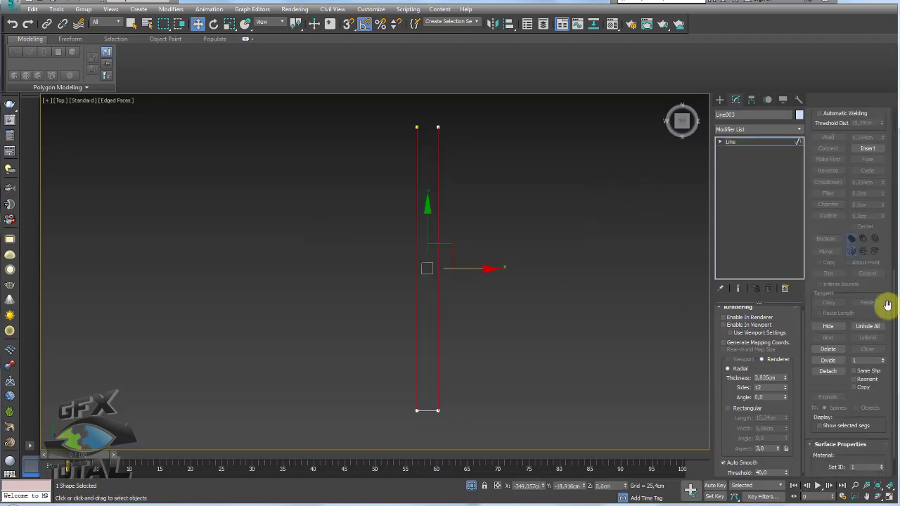
{"action": "left_click", "coordinate": [831, 361]}
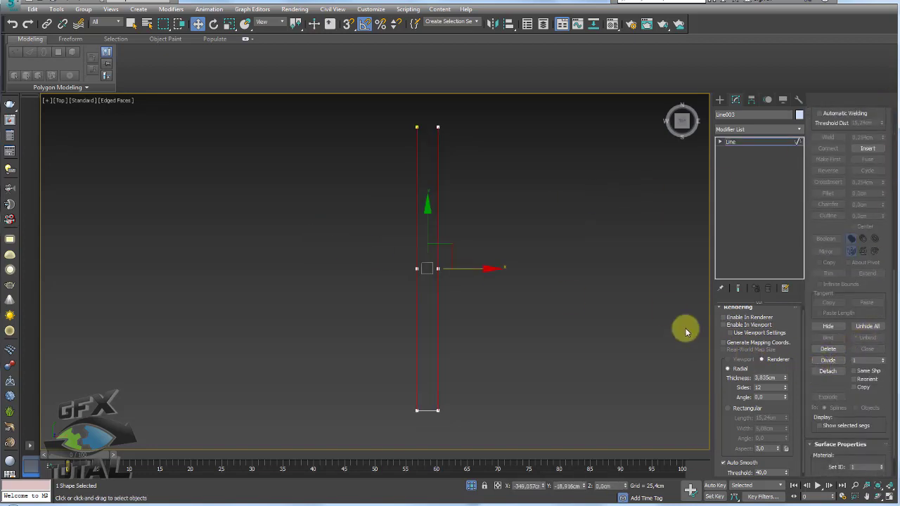
Step: Spread the line's top vertices outward into slanted arms
{"action": "left_click", "coordinate": [720, 141]}
{"action": "left_click", "coordinate": [739, 150]}
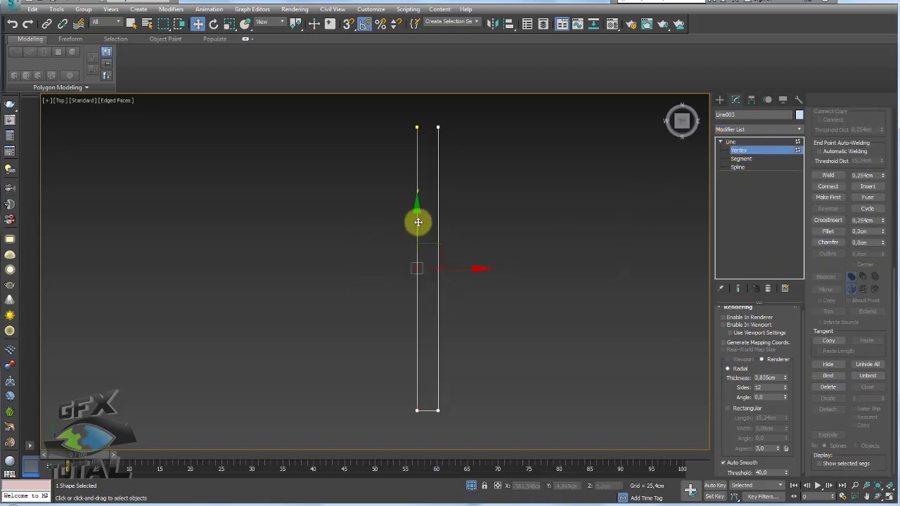
{"action": "scroll", "coordinate": [439, 127], "scroll_direction": "up", "scroll_amount": 2}
{"action": "key", "text": "e"}
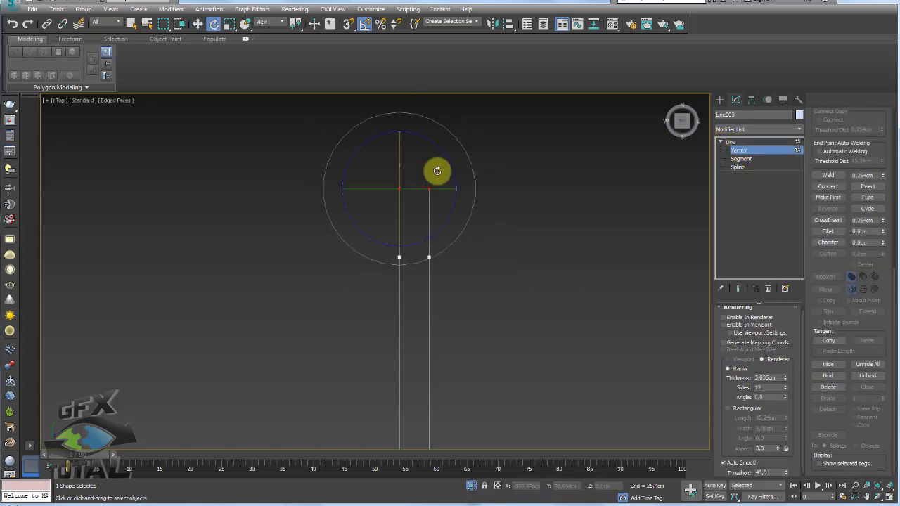
{"action": "key", "text": "r"}
{"action": "mouse_move", "coordinate": [482, 187]}
{"action": "left_mouse_down"}
{"action": "mouse_move", "coordinate": [517, 186]}
{"action": "mouse_move", "coordinate": [513, 294]}
{"action": "mouse_move", "coordinate": [392, 255]}
{"action": "left_mouse_up"}
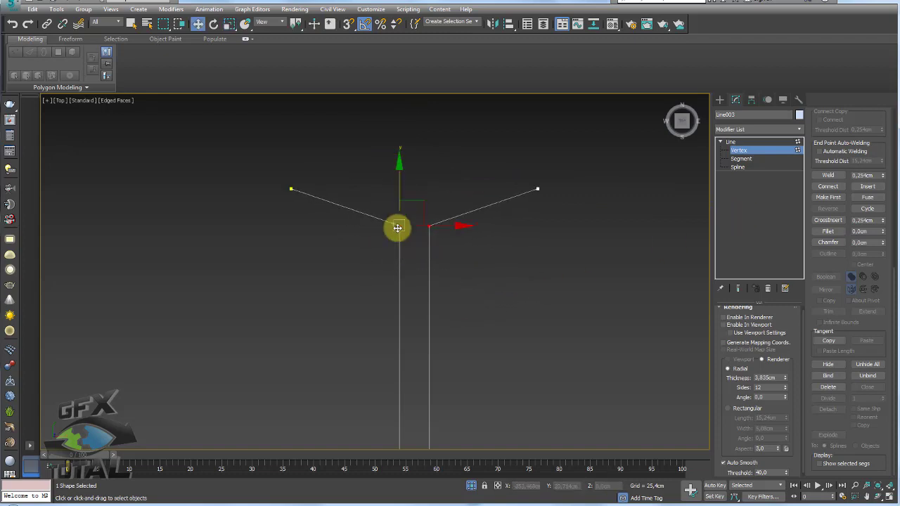
{"action": "scroll", "coordinate": [422, 232], "scroll_direction": "down", "scroll_amount": 2}
{"action": "left_click_drag", "start_coordinate": [474, 305], "coordinate": [373, 355]}
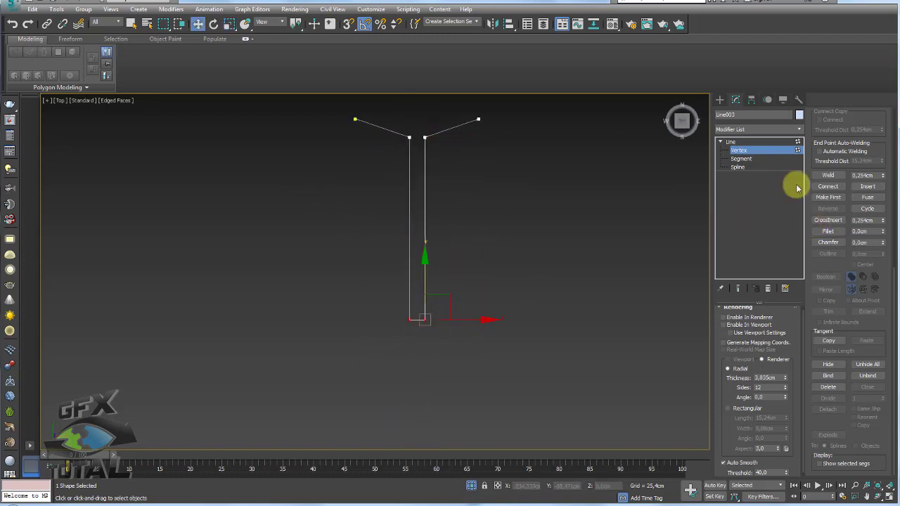
Step: Move the stem's left vertex down to the bottom and unhide the other grenade parts
{"action": "left_click", "coordinate": [742, 159]}
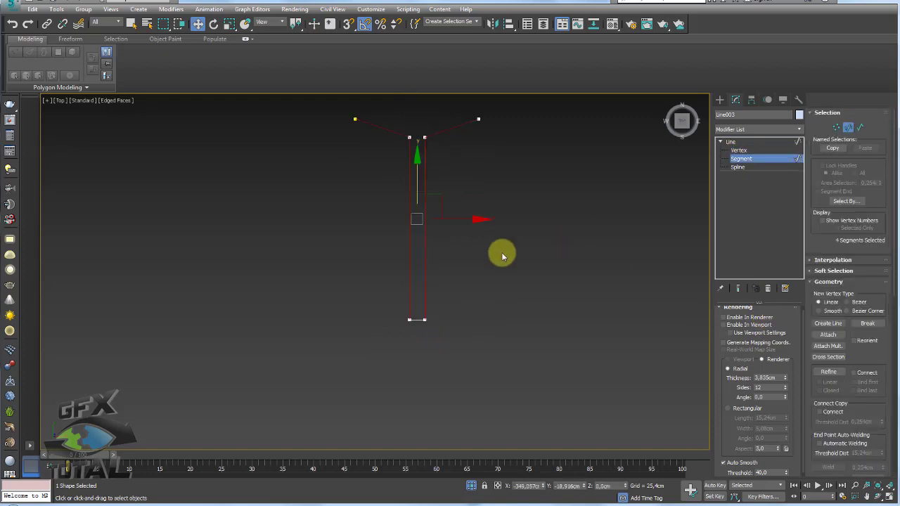
{"action": "scroll", "coordinate": [878, 355], "scroll_direction": "down", "scroll_amount": 5}
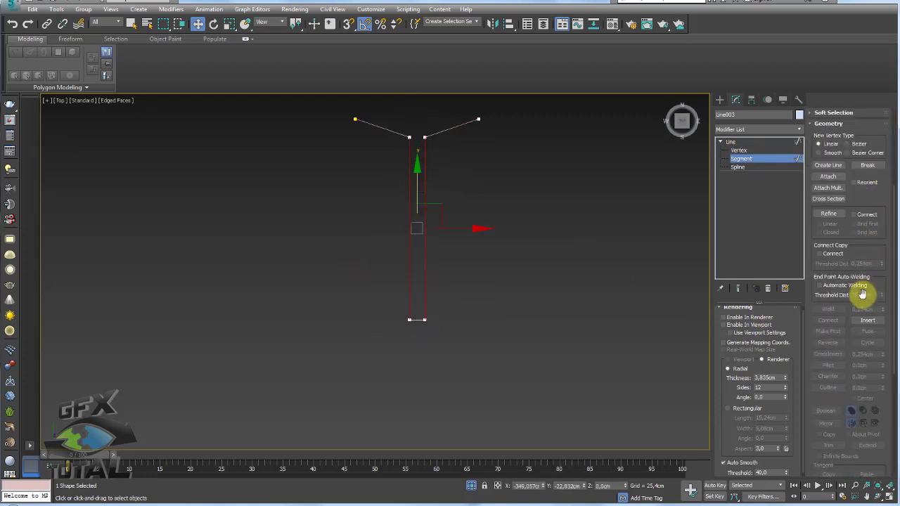
{"action": "left_click_drag", "start_coordinate": [878, 241], "coordinate": [878, 114]}
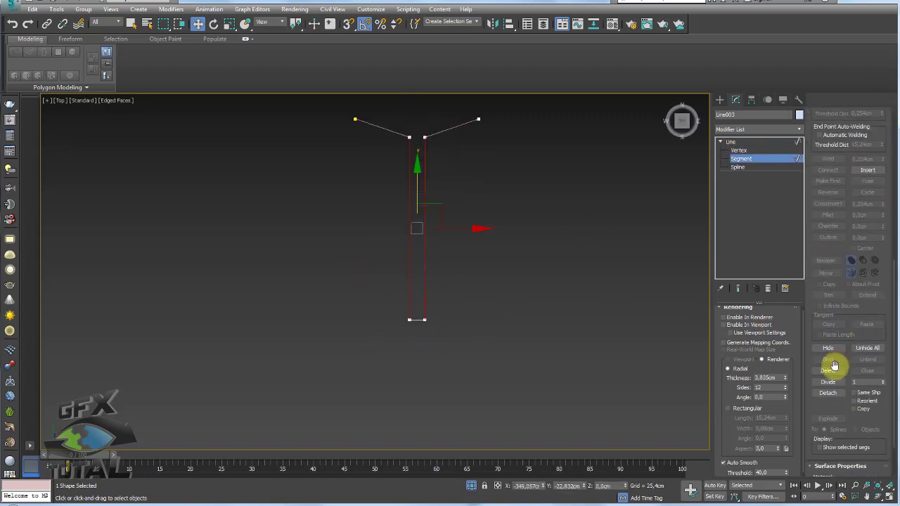
{"action": "left_click", "coordinate": [738, 151]}
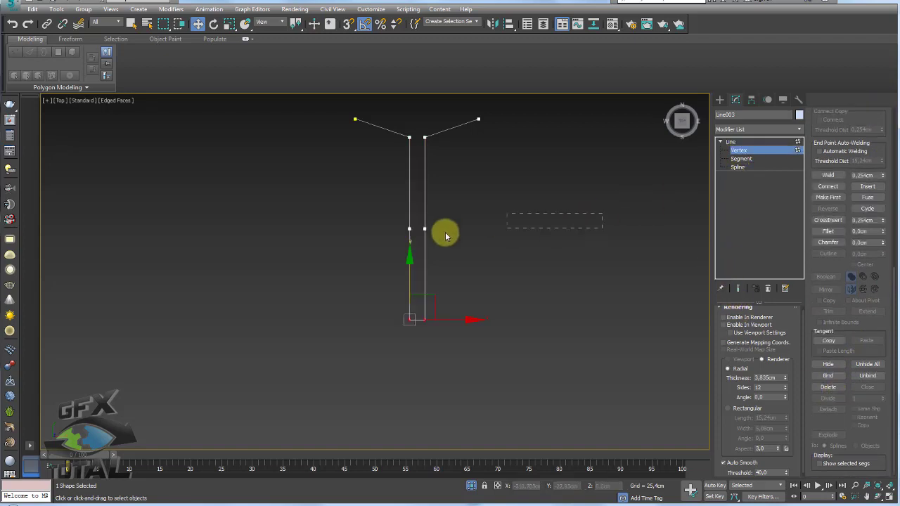
{"action": "left_click_drag", "start_coordinate": [410, 227], "coordinate": [410, 298]}
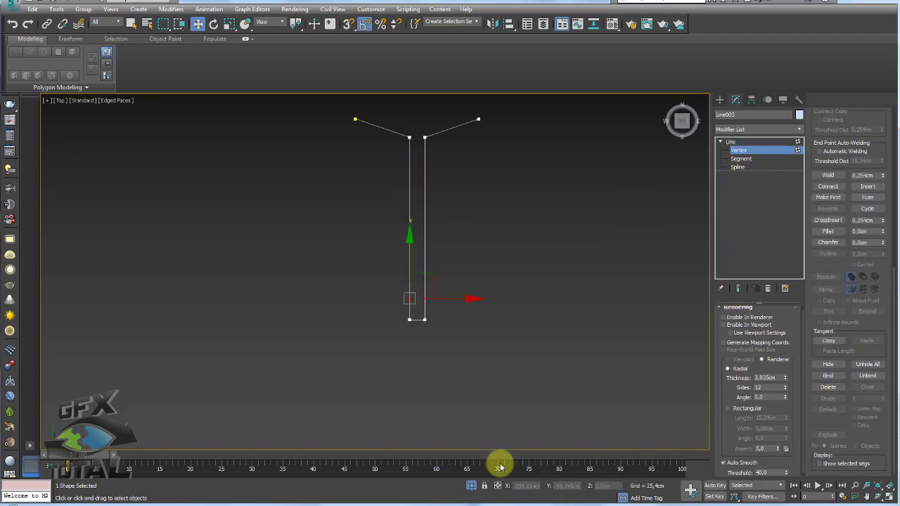
{"action": "left_click", "coordinate": [471, 486]}
{"action": "scroll", "coordinate": [446, 281], "scroll_direction": "up", "scroll_amount": 2}
{"action": "scroll", "coordinate": [446, 287], "scroll_direction": "up", "scroll_amount": 2}
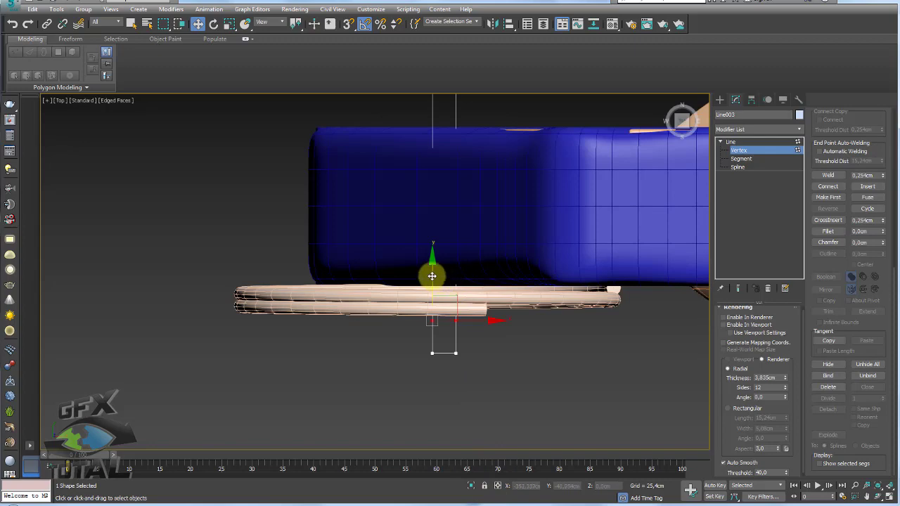
Step: In wireframe, move the spline's top vertices down and scale them closer together
{"action": "key", "text": "F3"}
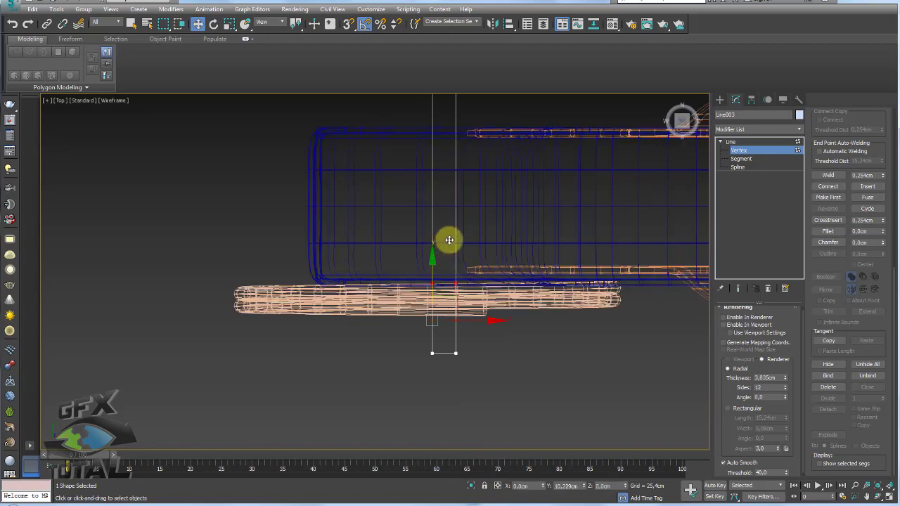
{"action": "middle_click_drag", "start_coordinate": [446, 242], "coordinate": [465, 311]}
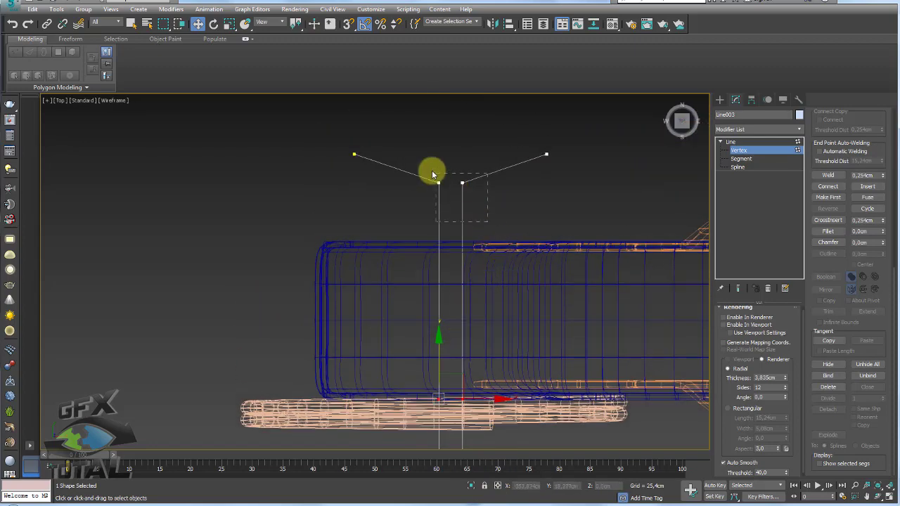
{"action": "left_click_drag", "start_coordinate": [432, 172], "coordinate": [337, 135]}
{"action": "left_click_drag", "start_coordinate": [300, 127], "coordinate": [616, 201]}
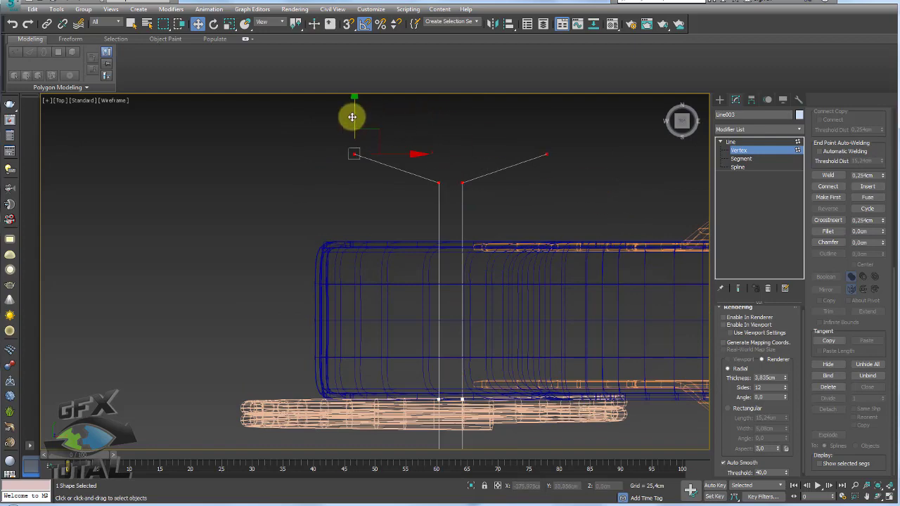
{"action": "left_click_drag", "start_coordinate": [352, 117], "coordinate": [354, 166]}
{"action": "key", "text": "e"}
{"action": "key", "text": "r"}
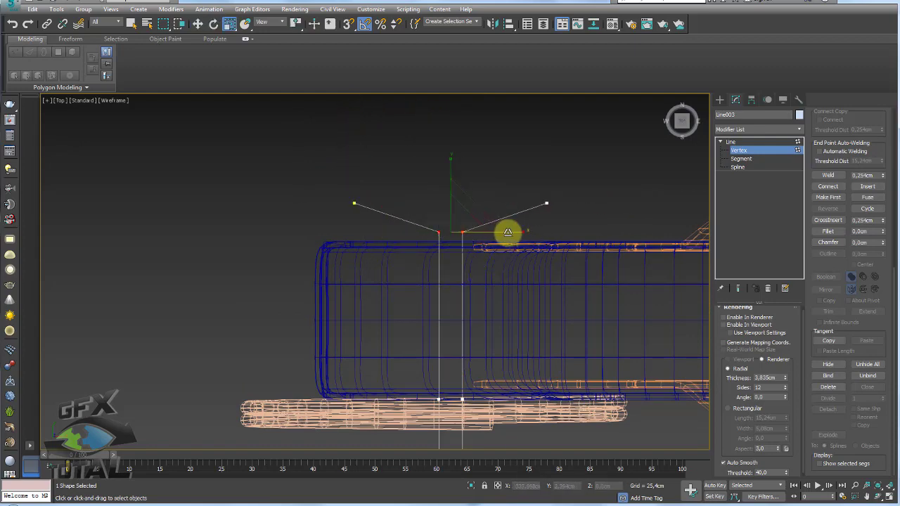
{"action": "left_click_drag", "start_coordinate": [507, 232], "coordinate": [478, 233]}
Step: Spread the stem's bottom vertices apart, then try filleting the bottom corners and undo it
{"action": "middle_click_drag", "start_coordinate": [494, 315], "coordinate": [492, 197]}
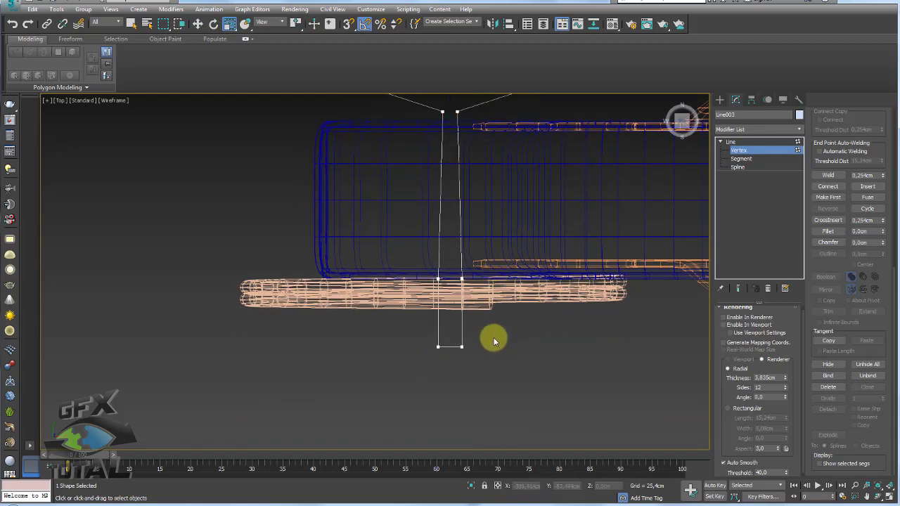
{"action": "left_click_drag", "start_coordinate": [494, 340], "coordinate": [422, 358]}
{"action": "left_click_drag", "start_coordinate": [527, 345], "coordinate": [645, 308]}
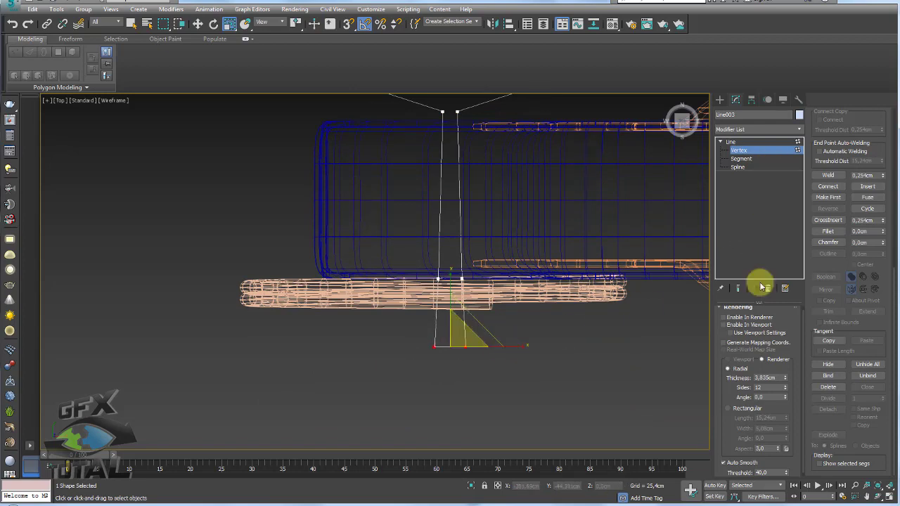
{"action": "left_click_drag", "start_coordinate": [530, 348], "coordinate": [569, 345]}
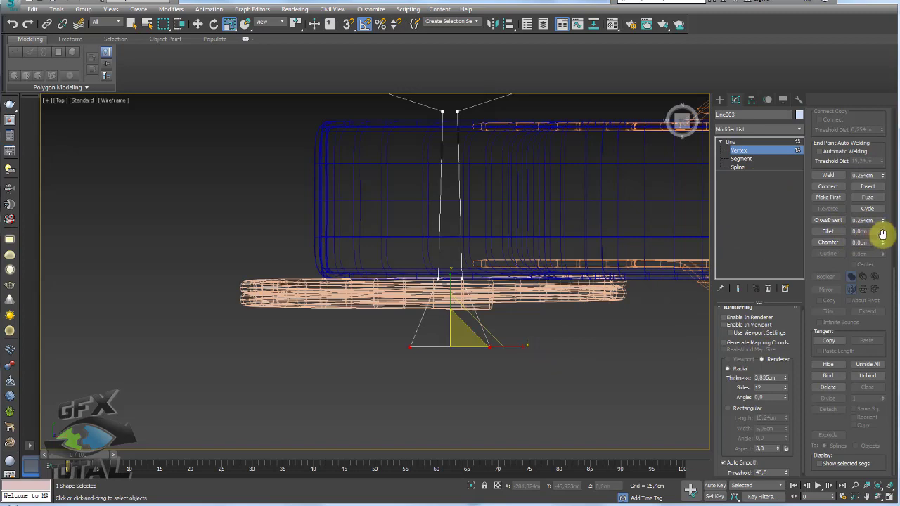
{"action": "left_click_drag", "start_coordinate": [883, 232], "coordinate": [884, 230]}
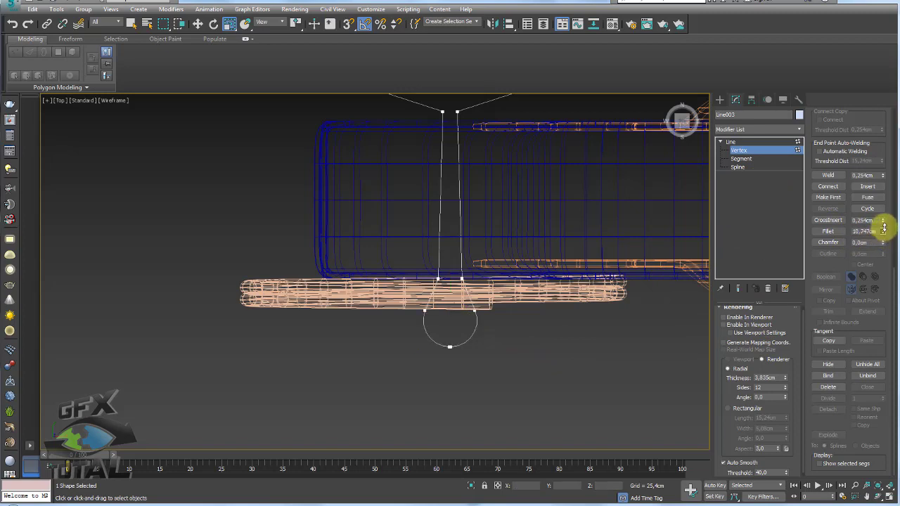
{"action": "key", "text": "ctrl+z"}
Step: Raise the bottom point of the V and select two neighbouring bottom vertices of the loop
{"action": "key", "text": "w"}
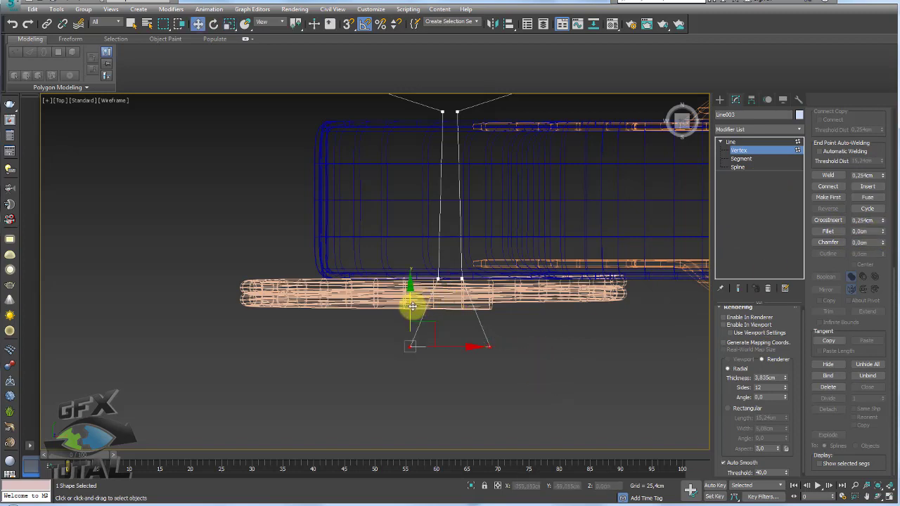
{"action": "left_click_drag", "start_coordinate": [413, 306], "coordinate": [413, 278]}
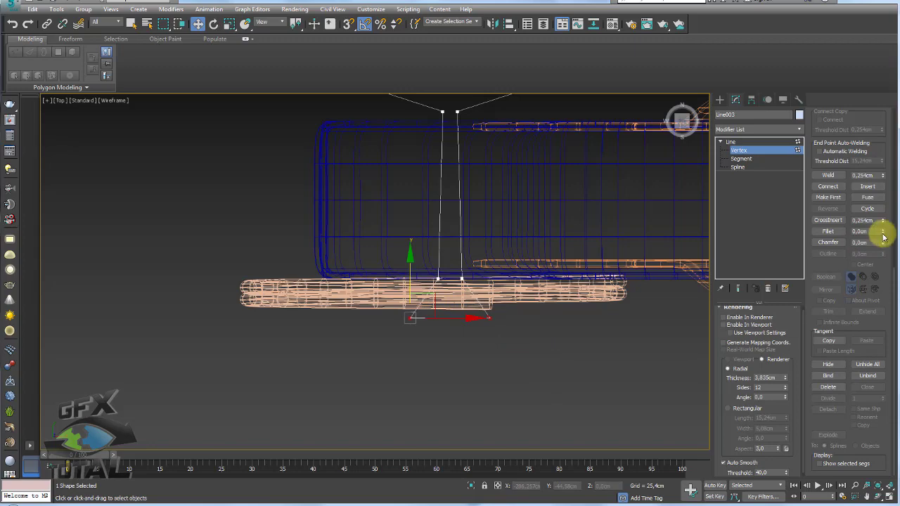
{"action": "middle_click_drag", "start_coordinate": [491, 181], "coordinate": [478, 208]}
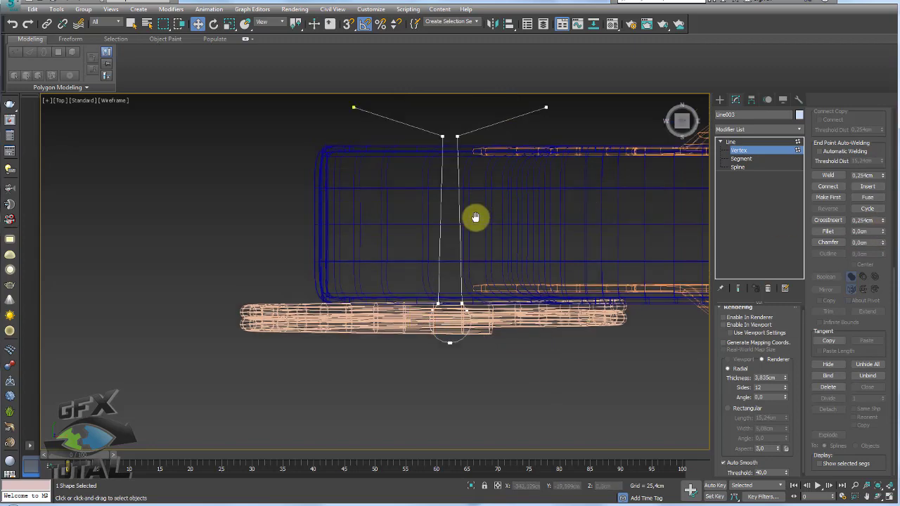
{"action": "scroll", "coordinate": [457, 310], "scroll_direction": "up", "scroll_amount": 2}
{"action": "left_click", "coordinate": [458, 307]}
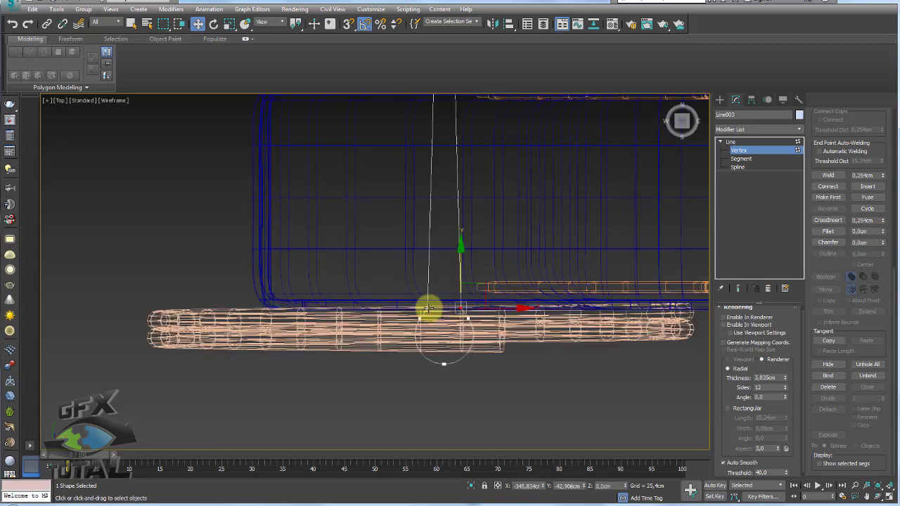
{"action": "left_click", "coordinate": [427, 309]}
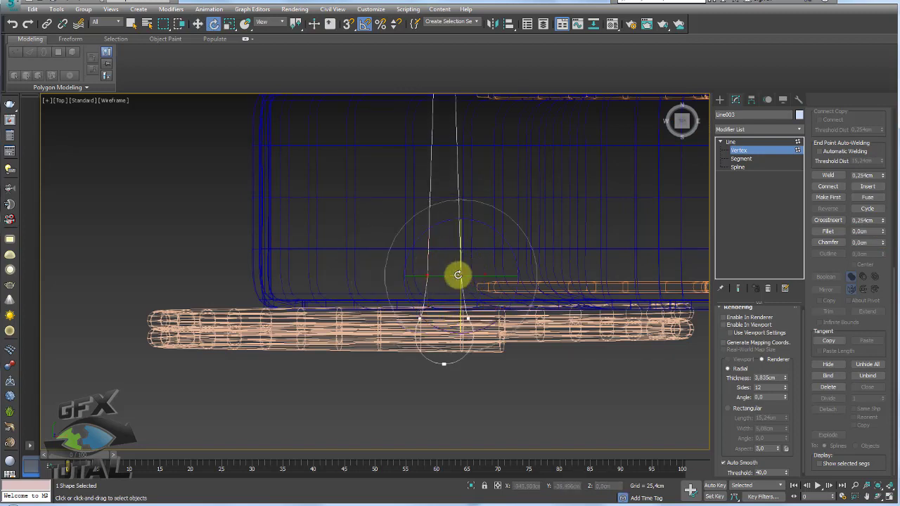
Step: Make the bottom vertex Bezier and fillet Line003's two upper corners by about 5 cm
{"action": "right_click", "coordinate": [433, 274]}
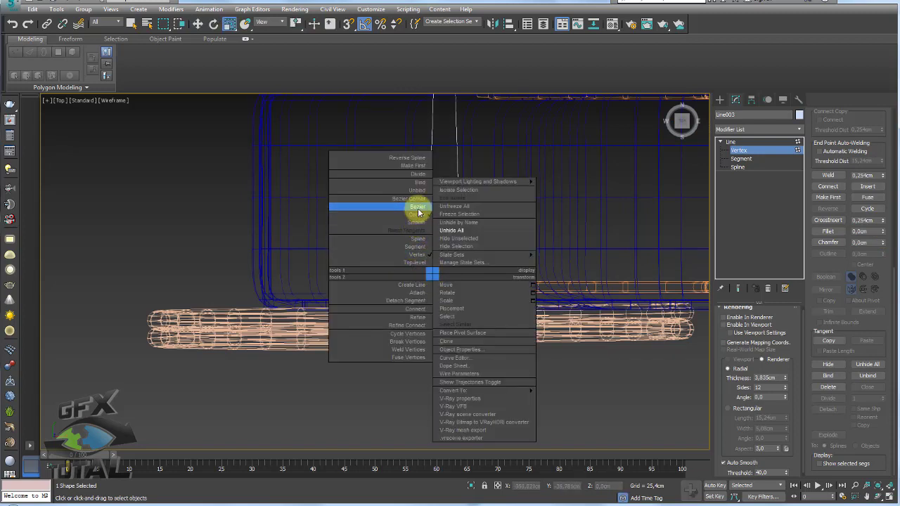
{"action": "left_click", "coordinate": [417, 207]}
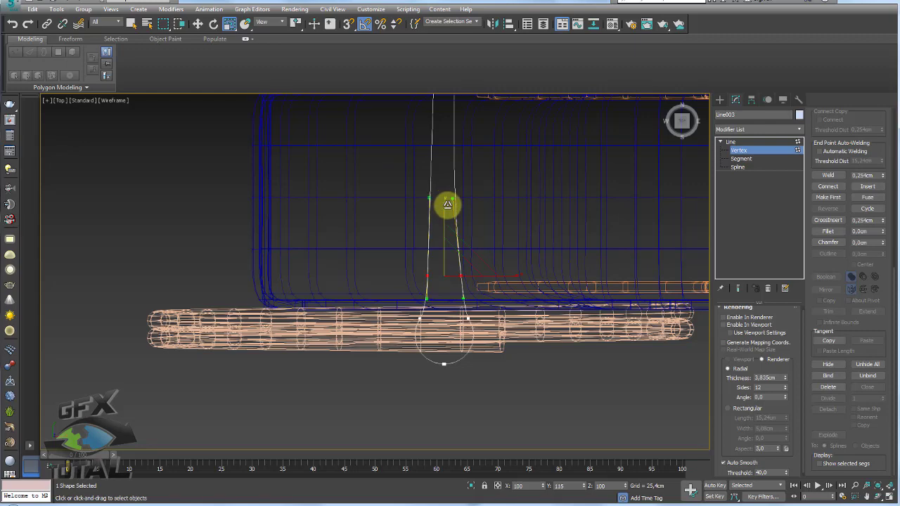
{"action": "key", "text": "z"}
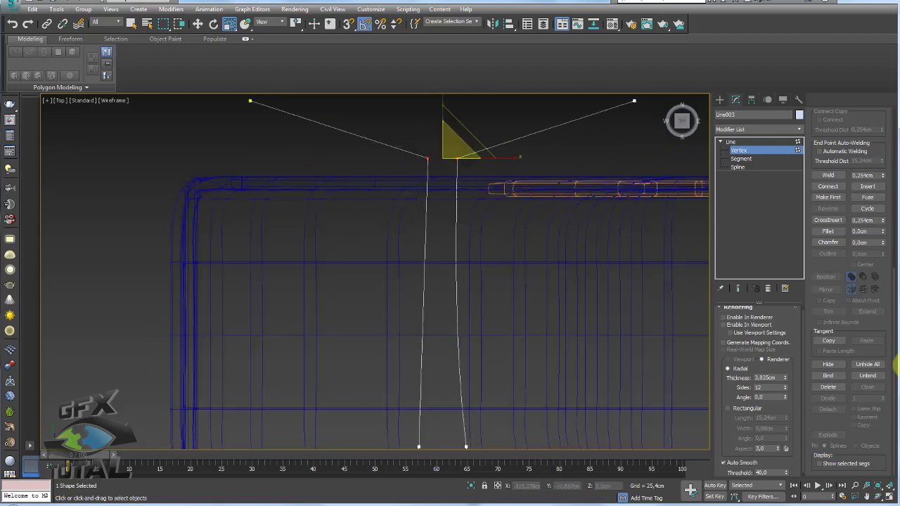
{"action": "left_click_drag", "start_coordinate": [887, 259], "coordinate": [885, 289]}
{"action": "left_click", "coordinate": [828, 267]}
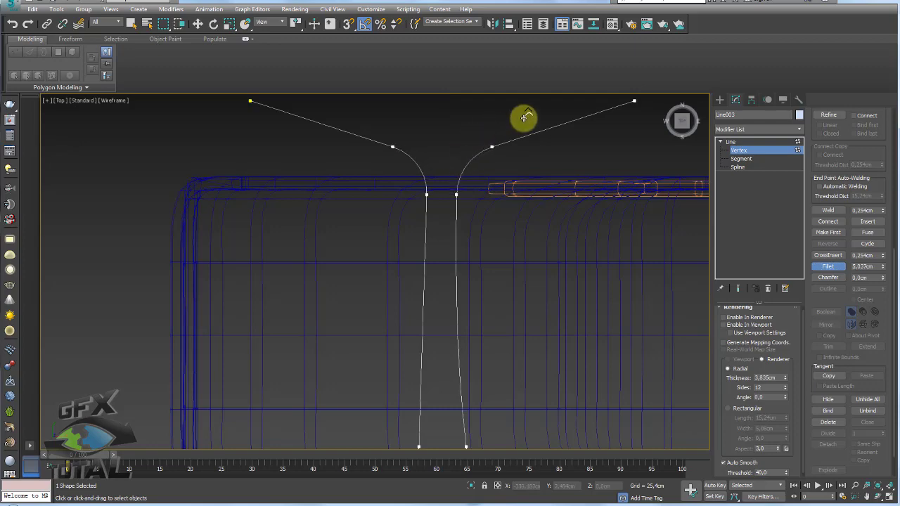
{"action": "left_click_drag", "start_coordinate": [475, 139], "coordinate": [539, 105]}
{"action": "key", "text": "w"}
{"action": "left_click", "coordinate": [741, 142]}
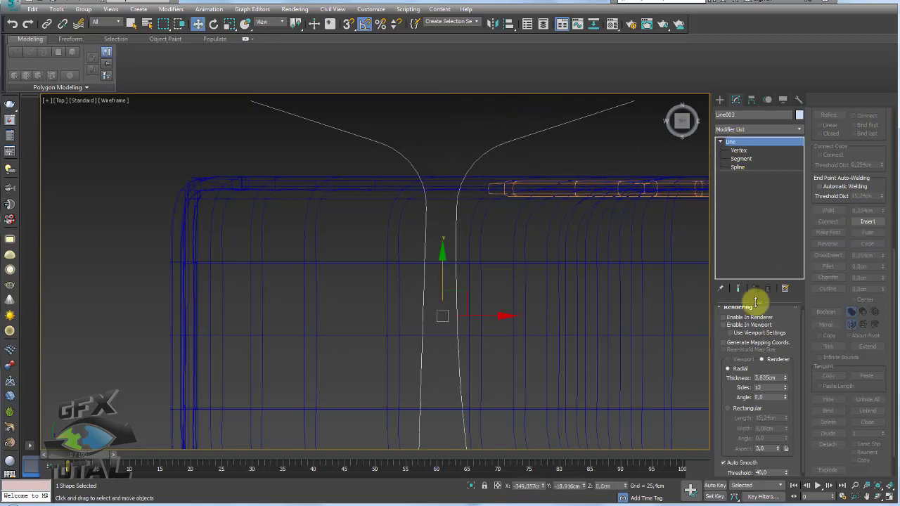
Step: Render Line003 as a tube in the viewport and move its end up toward the lever
{"action": "left_click", "coordinate": [738, 323]}
{"action": "key", "text": "p"}
{"action": "mouse_move", "coordinate": [509, 268]}
{"action": "middle_mouse_down", "text": "alt"}
{"action": "mouse_move", "coordinate": [542, 287]}
{"action": "mouse_move", "coordinate": [543, 349]}
{"action": "mouse_move", "coordinate": [572, 282]}
{"action": "mouse_move", "coordinate": [538, 281]}
{"action": "mouse_move", "coordinate": [488, 261]}
{"action": "middle_mouse_up", "text": "alt"}
{"action": "key", "text": "F3"}
{"action": "scroll", "coordinate": [538, 278], "scroll_direction": "up", "scroll_amount": 3}
{"action": "left_click_drag", "start_coordinate": [488, 260], "coordinate": [587, 124]}
{"action": "middle_click_drag", "start_coordinate": [588, 124], "coordinate": [573, 201], "text": "alt"}
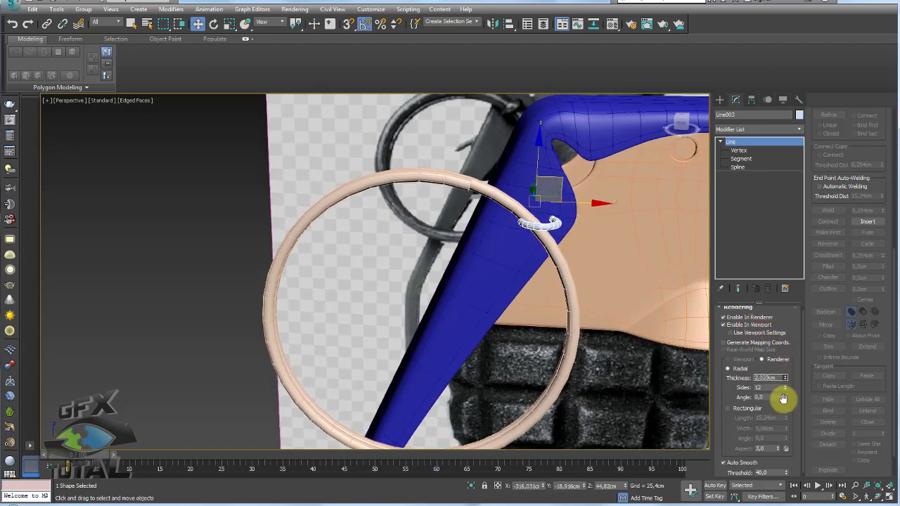
{"action": "mouse_move", "coordinate": [703, 379]}
{"action": "middle_mouse_down", "text": "alt"}
{"action": "mouse_move", "coordinate": [625, 297]}
{"action": "mouse_move", "coordinate": [758, 206]}
{"action": "middle_mouse_up", "text": "alt"}
Step: Reshape the link's hook end at vertex level, then return to the whole line
{"action": "left_click", "coordinate": [738, 152]}
{"action": "middle_click_drag", "start_coordinate": [633, 261], "coordinate": [639, 277], "text": "alt"}
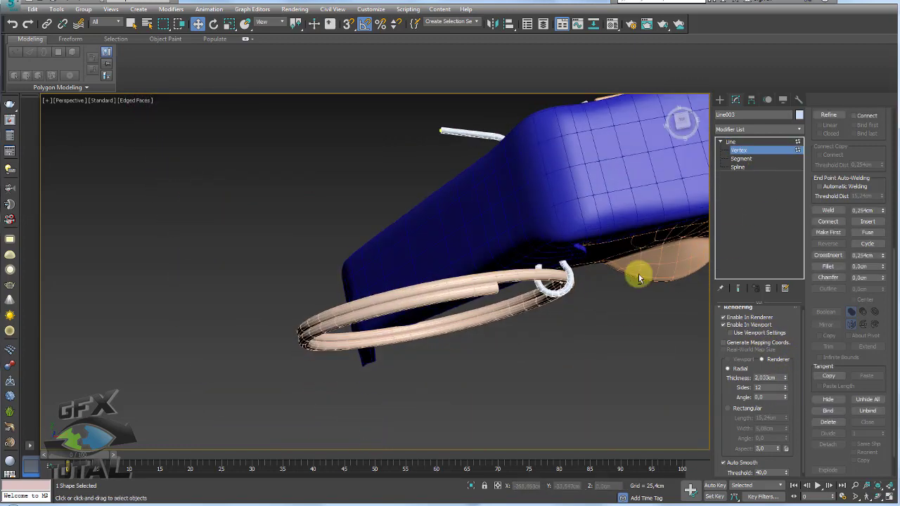
{"action": "left_click_drag", "start_coordinate": [531, 220], "coordinate": [560, 283]}
{"action": "key", "text": "r"}
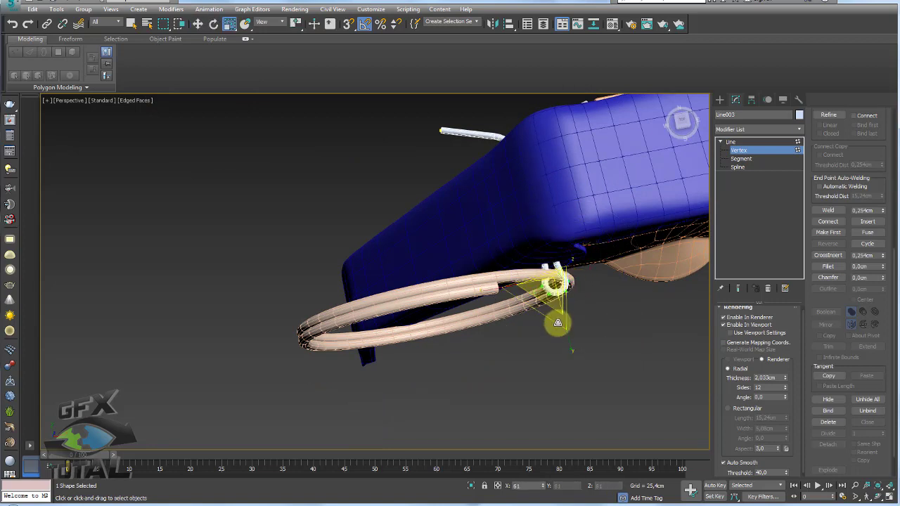
{"action": "key", "text": "w"}
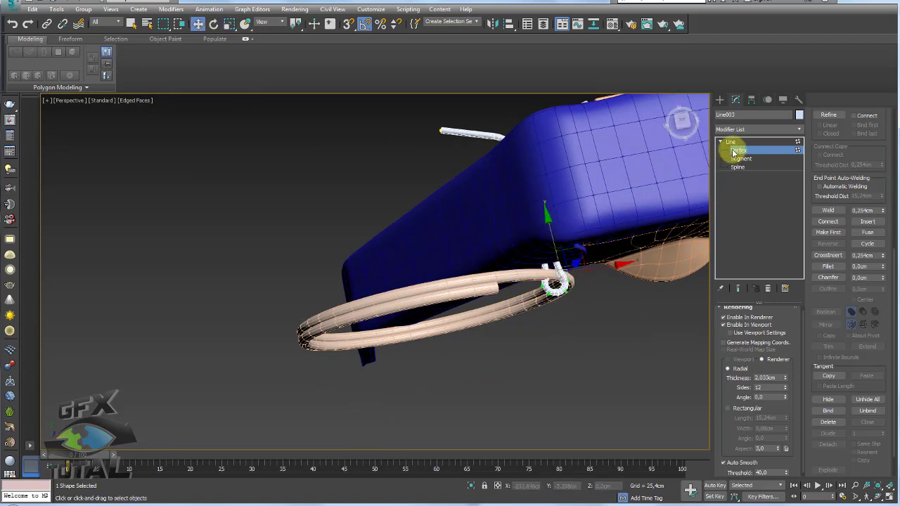
{"action": "left_click", "coordinate": [731, 142]}
Step: Rotate Line003 onto the pull ring, then select Helix001 with the Move tool
{"action": "middle_click_drag", "start_coordinate": [598, 275], "coordinate": [539, 258], "text": "alt"}
{"action": "key", "text": "e"}
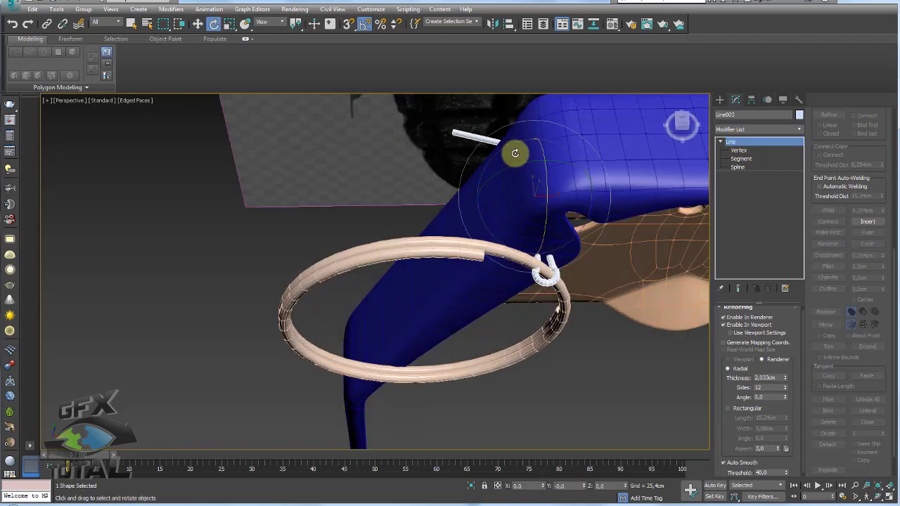
{"action": "middle_click_drag", "start_coordinate": [539, 229], "coordinate": [513, 210], "text": "alt"}
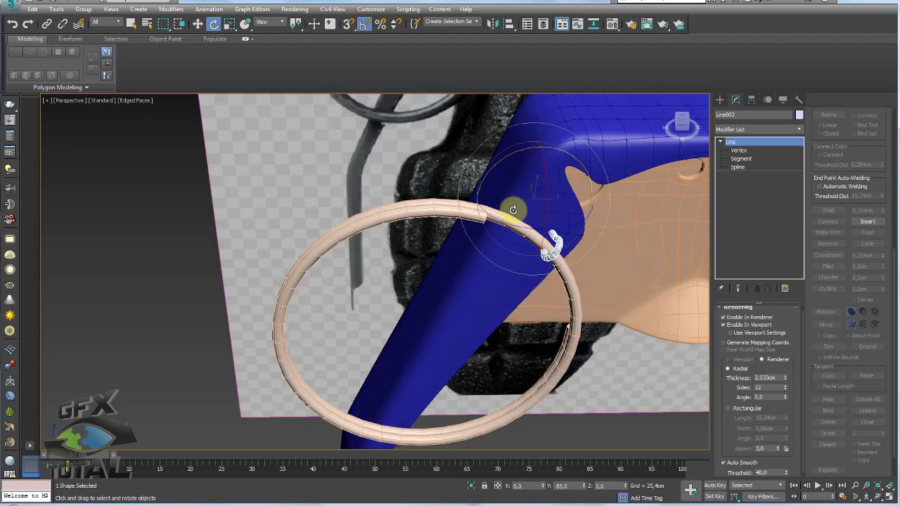
{"action": "left_click", "coordinate": [452, 214]}
{"action": "key", "text": "w"}
{"action": "middle_click_drag", "start_coordinate": [512, 267], "coordinate": [512, 237], "text": "alt"}
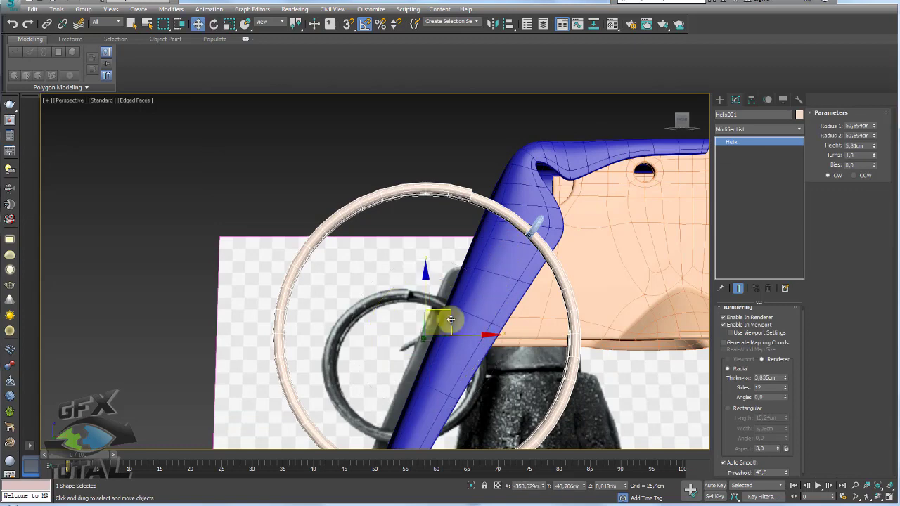
Step: Move the Helix001 pull ring to match the photo and raise Line003's end vertices toward the lever
{"action": "mouse_move", "coordinate": [450, 307]}
{"action": "left_mouse_down"}
{"action": "mouse_move", "coordinate": [495, 337]}
{"action": "mouse_move", "coordinate": [482, 342]}
{"action": "left_mouse_up"}
{"action": "mouse_move", "coordinate": [483, 341]}
{"action": "middle_mouse_down", "text": "alt"}
{"action": "mouse_move", "coordinate": [552, 277]}
{"action": "mouse_move", "coordinate": [547, 237]}
{"action": "mouse_move", "coordinate": [564, 264]}
{"action": "mouse_move", "coordinate": [542, 245]}
{"action": "middle_mouse_up", "text": "alt"}
{"action": "left_click", "coordinate": [543, 242]}
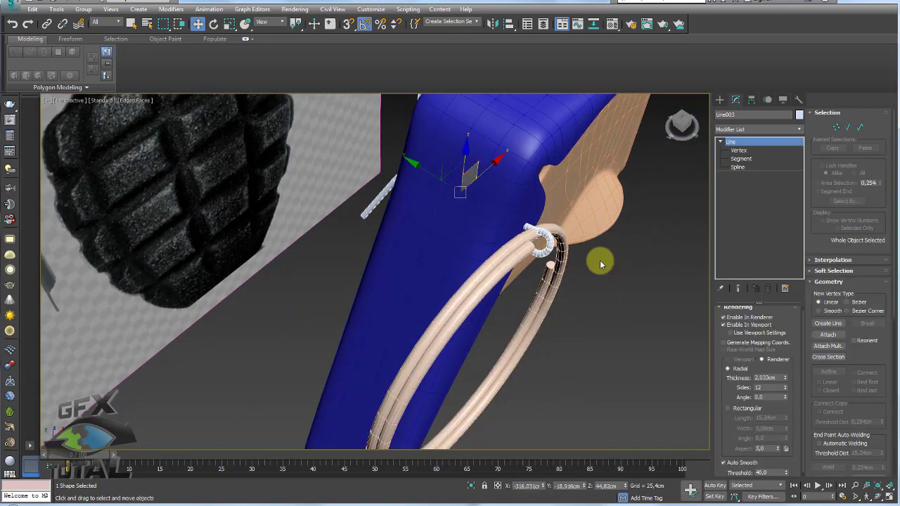
{"action": "left_click", "coordinate": [738, 150]}
{"action": "middle_click_drag", "start_coordinate": [541, 215], "coordinate": [505, 234], "text": "alt"}
{"action": "left_click_drag", "start_coordinate": [495, 217], "coordinate": [489, 215]}
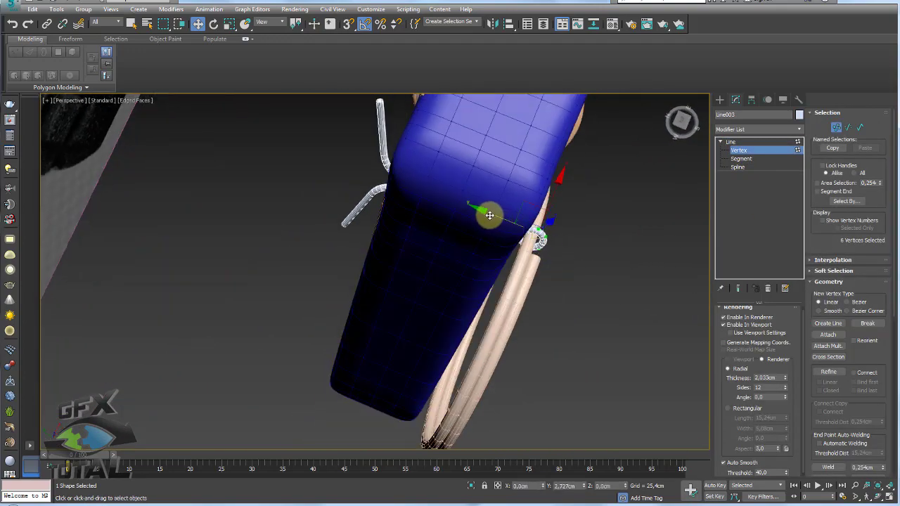
{"action": "middle_click_drag", "start_coordinate": [488, 214], "coordinate": [526, 209], "text": "alt"}
{"action": "scroll", "coordinate": [508, 216], "scroll_direction": "up", "scroll_amount": 3}
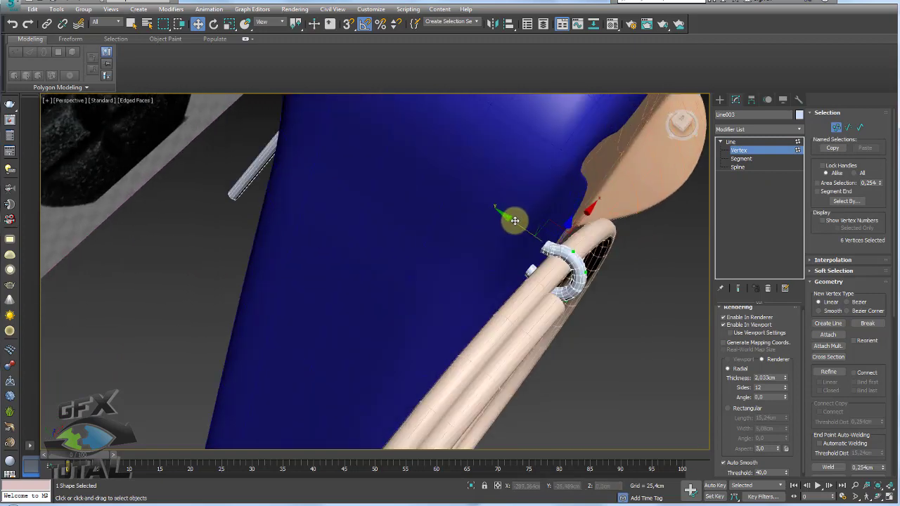
Step: Return Line003 to object level and orbit to check where the ring meets the link
{"action": "left_click", "coordinate": [748, 144]}
{"action": "left_click", "coordinate": [720, 141]}
{"action": "mouse_move", "coordinate": [696, 183]}
{"action": "middle_mouse_down", "text": "alt"}
{"action": "mouse_move", "coordinate": [639, 247]}
{"action": "mouse_move", "coordinate": [506, 231]}
{"action": "mouse_move", "coordinate": [412, 201]}
{"action": "mouse_move", "coordinate": [475, 177]}
{"action": "middle_mouse_up", "text": "alt"}
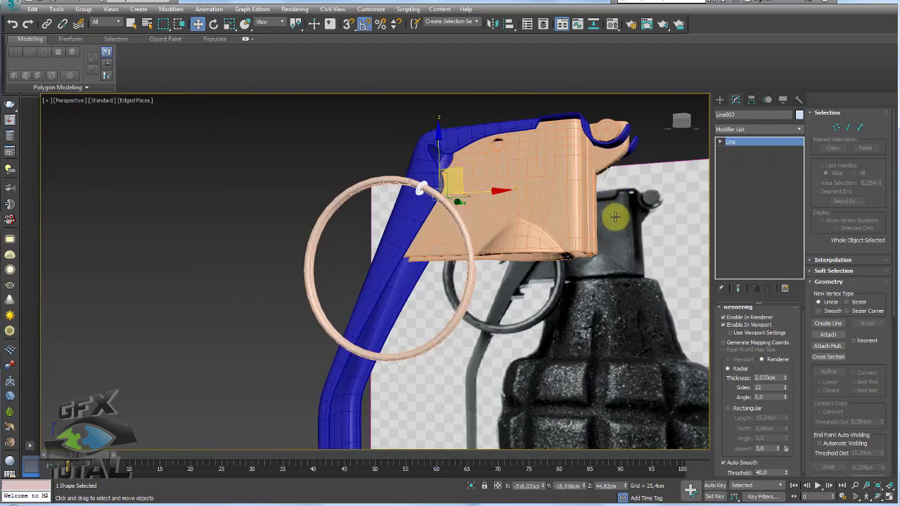
{"action": "middle_click_drag", "start_coordinate": [614, 217], "coordinate": [513, 294], "text": "alt"}
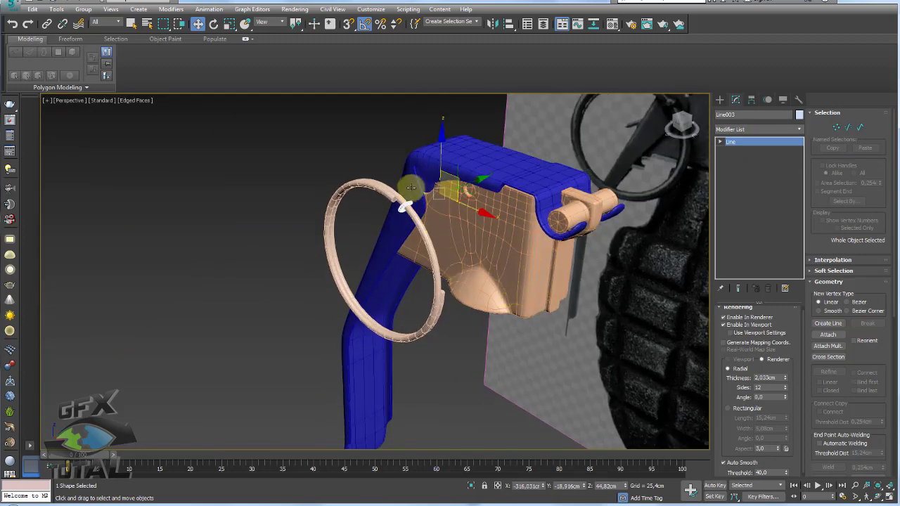
{"action": "scroll", "coordinate": [412, 191], "scroll_direction": "up", "scroll_amount": 2}
{"action": "scroll", "coordinate": [411, 191], "scroll_direction": "up", "scroll_amount": 3}
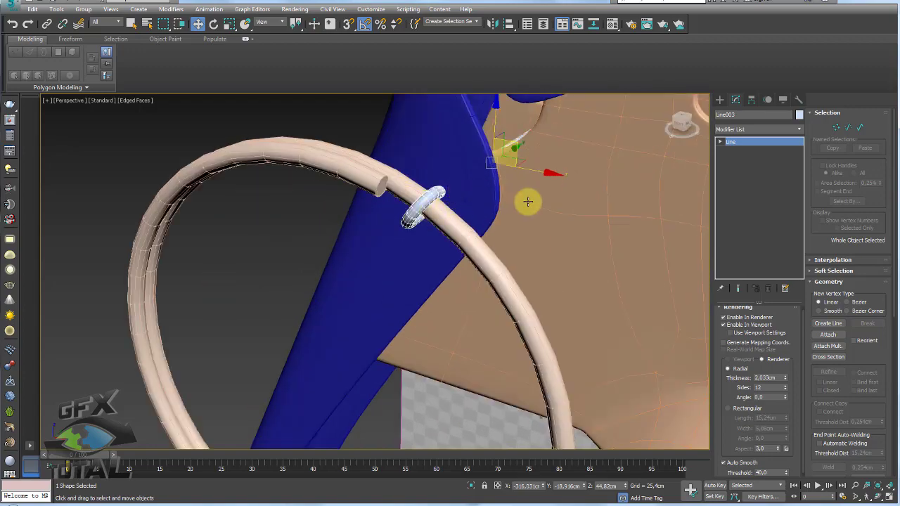
{"action": "mouse_move", "coordinate": [526, 201]}
{"action": "middle_mouse_down", "text": "alt"}
{"action": "mouse_move", "coordinate": [464, 183]}
{"action": "mouse_move", "coordinate": [496, 221]}
{"action": "mouse_move", "coordinate": [494, 196]}
{"action": "mouse_move", "coordinate": [498, 231]}
{"action": "mouse_move", "coordinate": [538, 261]}
{"action": "mouse_move", "coordinate": [532, 206]}
{"action": "mouse_move", "coordinate": [558, 228]}
{"action": "mouse_move", "coordinate": [543, 247]}
{"action": "middle_mouse_up", "text": "alt"}
Step: Select Box001 and start selecting faces on the fuze's lower flap at polygon level
{"action": "left_click", "coordinate": [519, 157]}
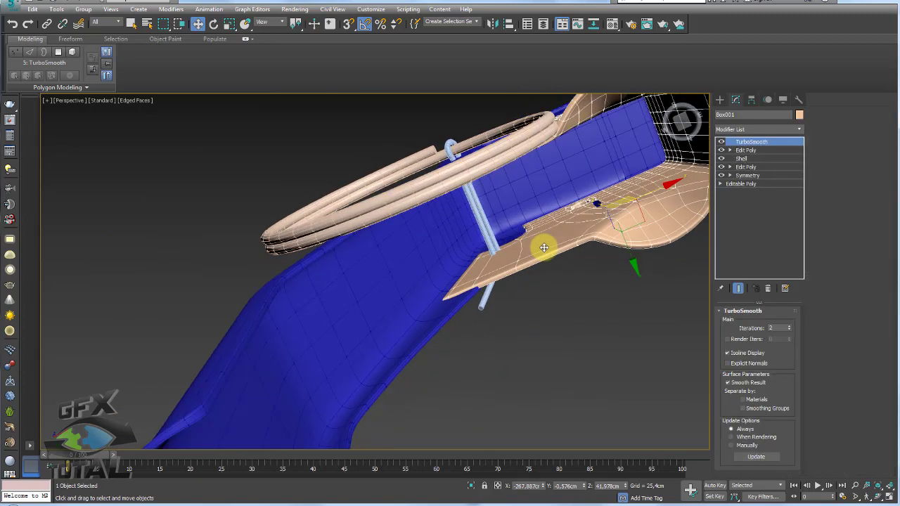
{"action": "middle_click_drag", "start_coordinate": [526, 205], "coordinate": [477, 177], "text": "alt"}
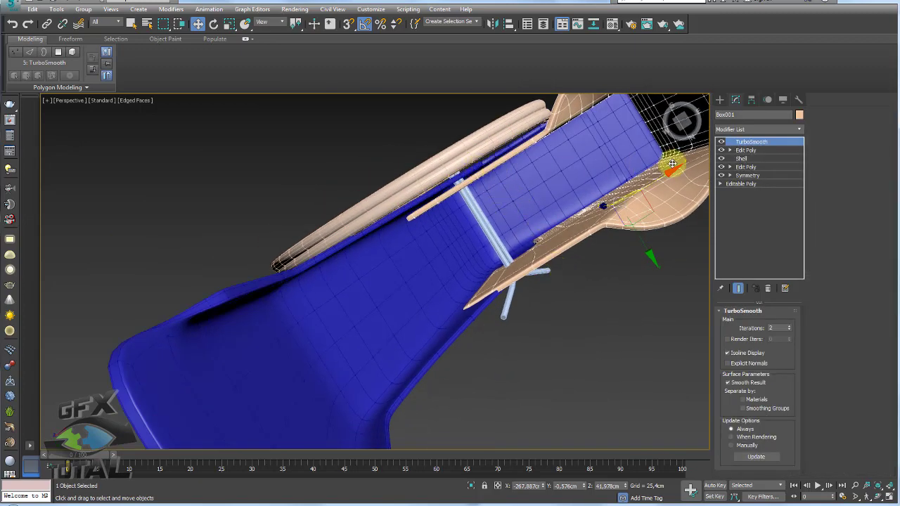
{"action": "left_click", "coordinate": [744, 151]}
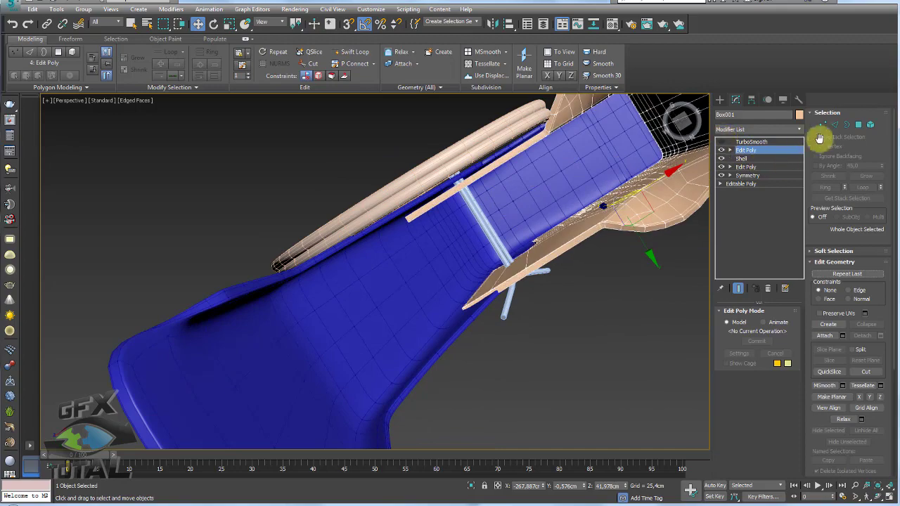
{"action": "left_click", "coordinate": [859, 125]}
{"action": "middle_click_drag", "start_coordinate": [597, 225], "coordinate": [568, 241], "text": "alt"}
{"action": "left_click", "coordinate": [521, 264]}
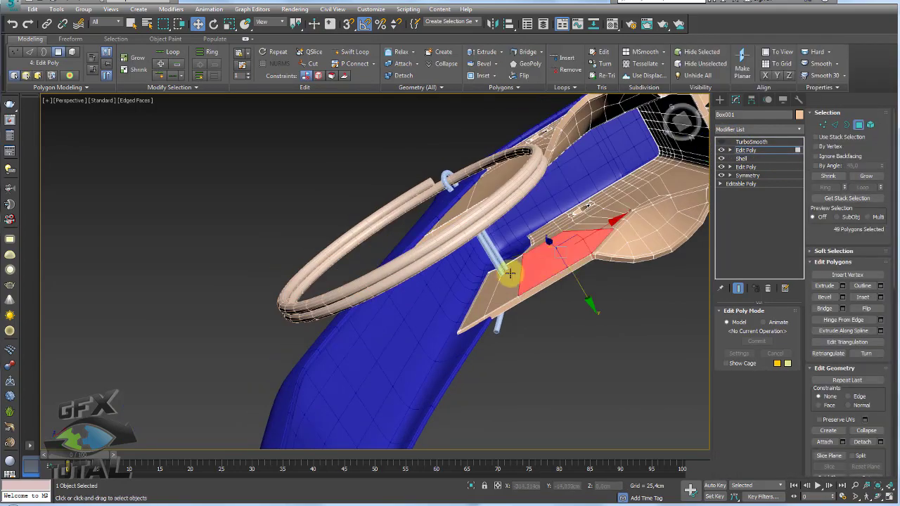
{"action": "left_click", "coordinate": [487, 287], "text": "ctrl"}
Step: Add more flap faces, select the side wall joining the two flaps, and delete it
{"action": "mouse_move", "coordinate": [478, 269]}
{"action": "middle_mouse_down", "text": "alt"}
{"action": "mouse_move", "coordinate": [382, 303]}
{"action": "mouse_move", "coordinate": [440, 303]}
{"action": "mouse_move", "coordinate": [428, 283]}
{"action": "mouse_move", "coordinate": [445, 294]}
{"action": "middle_mouse_up", "text": "alt"}
{"action": "mouse_move", "coordinate": [478, 446]}
{"action": "middle_mouse_down", "text": "alt"}
{"action": "mouse_move", "coordinate": [450, 307]}
{"action": "mouse_move", "coordinate": [534, 299]}
{"action": "middle_mouse_up", "text": "alt"}
{"action": "left_click", "coordinate": [549, 299], "text": "ctrl"}
{"action": "left_click", "coordinate": [571, 295], "text": "ctrl"}
{"action": "left_click", "coordinate": [584, 291], "text": "ctrl"}
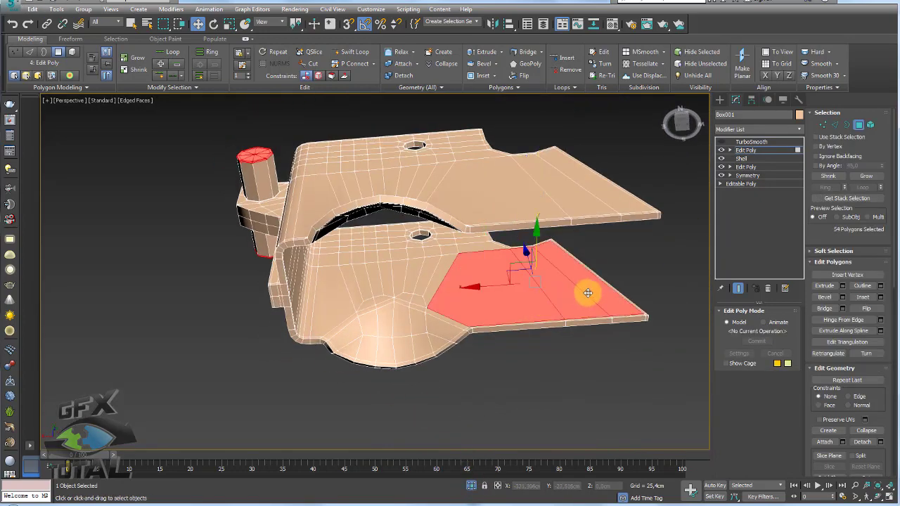
{"action": "middle_click_drag", "start_coordinate": [588, 291], "coordinate": [605, 247], "text": "alt"}
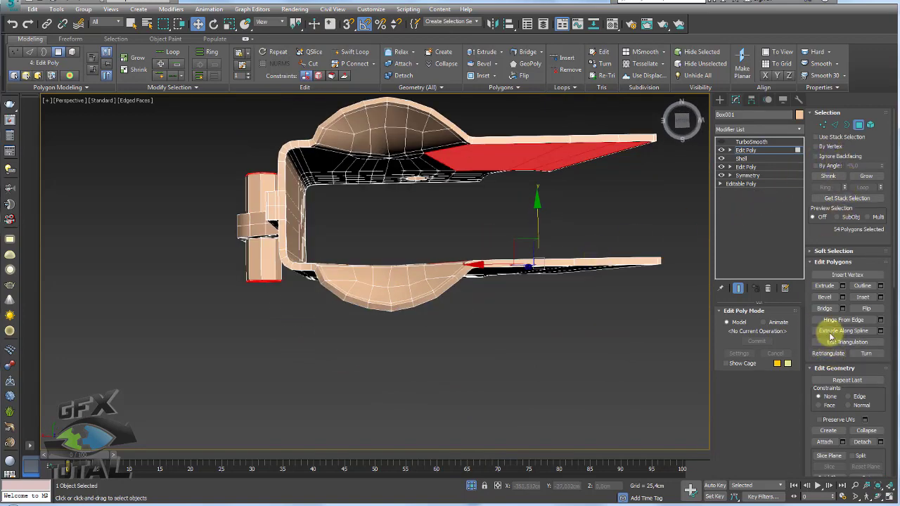
{"action": "mouse_move", "coordinate": [633, 218]}
{"action": "middle_mouse_down", "text": "alt"}
{"action": "mouse_move", "coordinate": [623, 209]}
{"action": "mouse_move", "coordinate": [627, 220]}
{"action": "mouse_move", "coordinate": [545, 239]}
{"action": "middle_mouse_up", "text": "alt"}
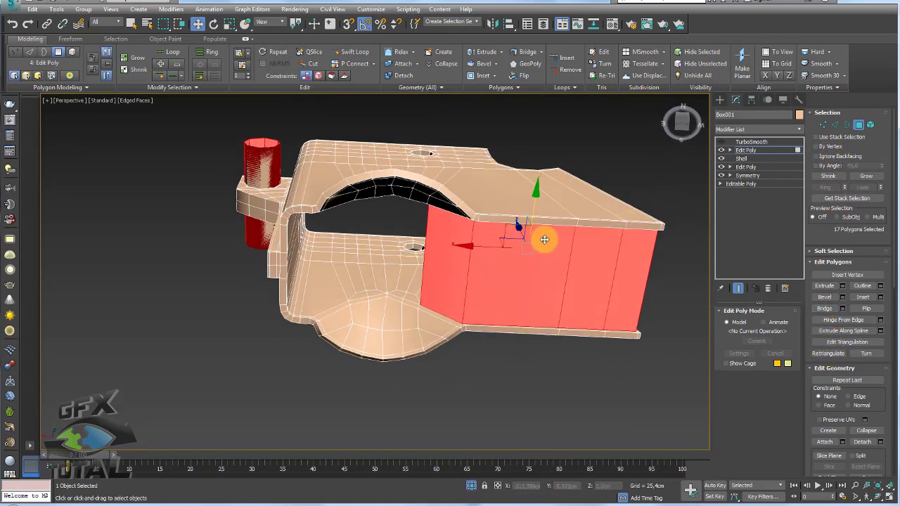
{"action": "key", "text": "ctrl+z"}
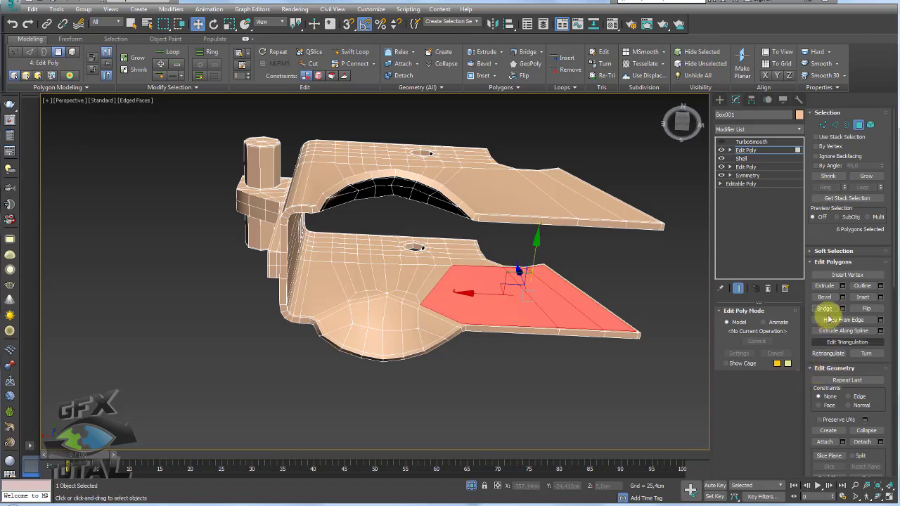
Step: Try bridging the flaps' open edges, undo it, and inspect the lower flap's flat face
{"action": "left_click", "coordinate": [825, 308]}
{"action": "mouse_move", "coordinate": [612, 288]}
{"action": "middle_mouse_down", "text": "alt"}
{"action": "mouse_move", "coordinate": [595, 275]}
{"action": "mouse_move", "coordinate": [621, 288]}
{"action": "mouse_move", "coordinate": [597, 303]}
{"action": "mouse_move", "coordinate": [502, 312]}
{"action": "mouse_move", "coordinate": [499, 297]}
{"action": "mouse_move", "coordinate": [527, 313]}
{"action": "mouse_move", "coordinate": [492, 283]}
{"action": "mouse_move", "coordinate": [392, 304]}
{"action": "mouse_move", "coordinate": [402, 311]}
{"action": "middle_mouse_up", "text": "alt"}
{"action": "key", "text": "ctrl+z"}
{"action": "scroll", "coordinate": [340, 289], "scroll_direction": "up", "scroll_amount": 5}
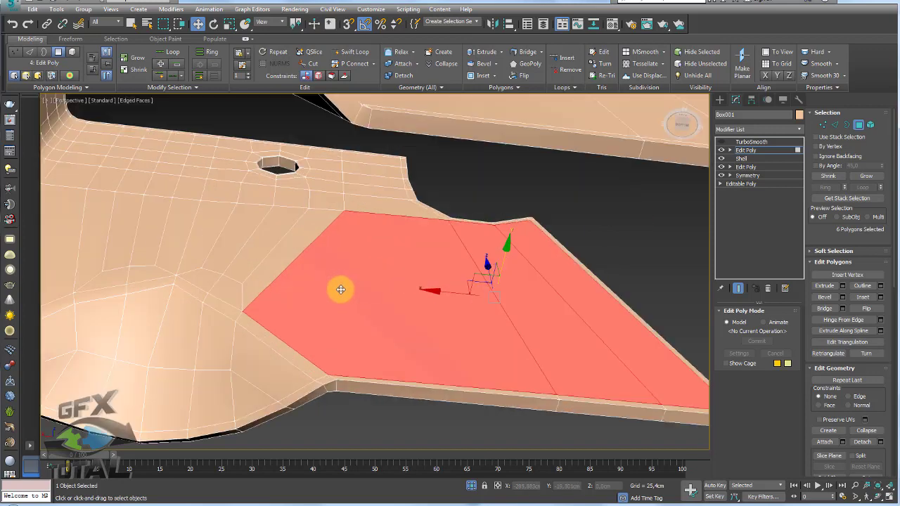
{"action": "scroll", "coordinate": [352, 291], "scroll_direction": "down", "scroll_amount": 4}
{"action": "middle_click_drag", "start_coordinate": [368, 318], "coordinate": [376, 331], "text": "alt"}
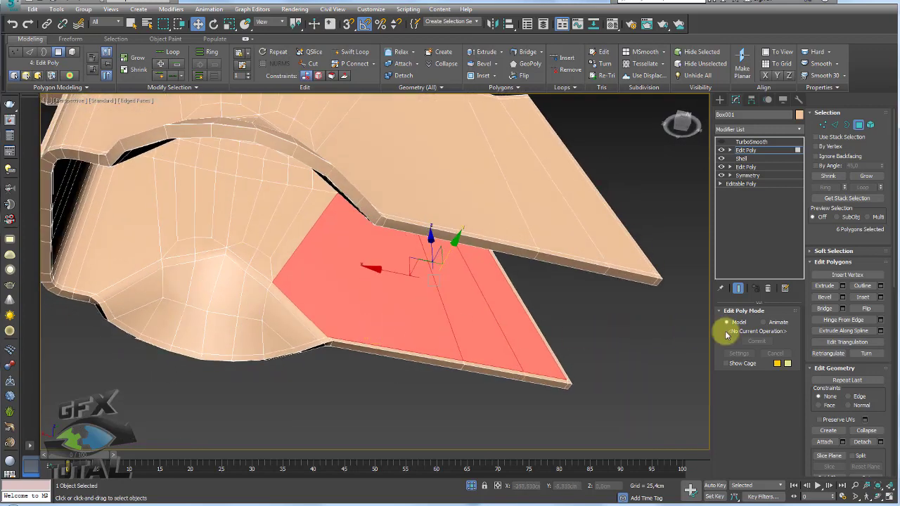
{"action": "middle_click_drag", "start_coordinate": [538, 318], "coordinate": [545, 320], "text": "alt"}
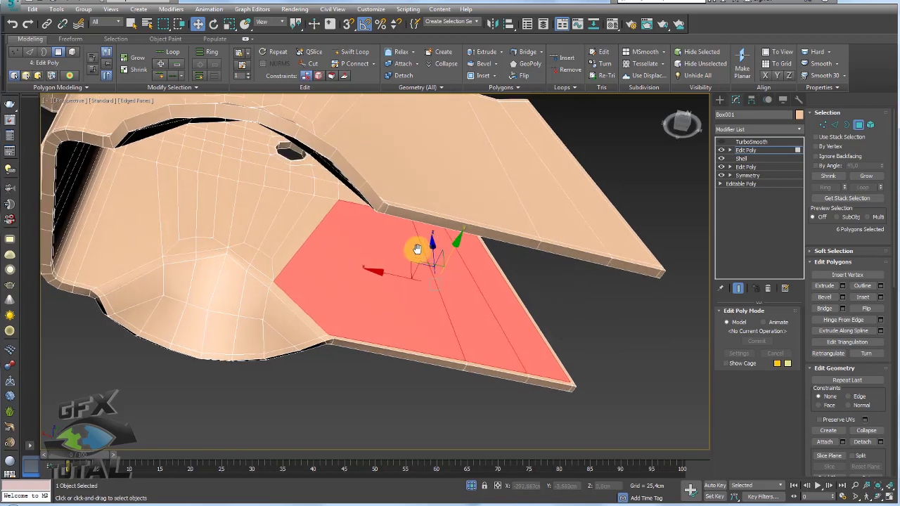
{"action": "mouse_move", "coordinate": [415, 251]}
{"action": "middle_mouse_down"}
{"action": "mouse_move", "coordinate": [570, 301]}
{"action": "mouse_move", "coordinate": [375, 304]}
{"action": "middle_mouse_up"}
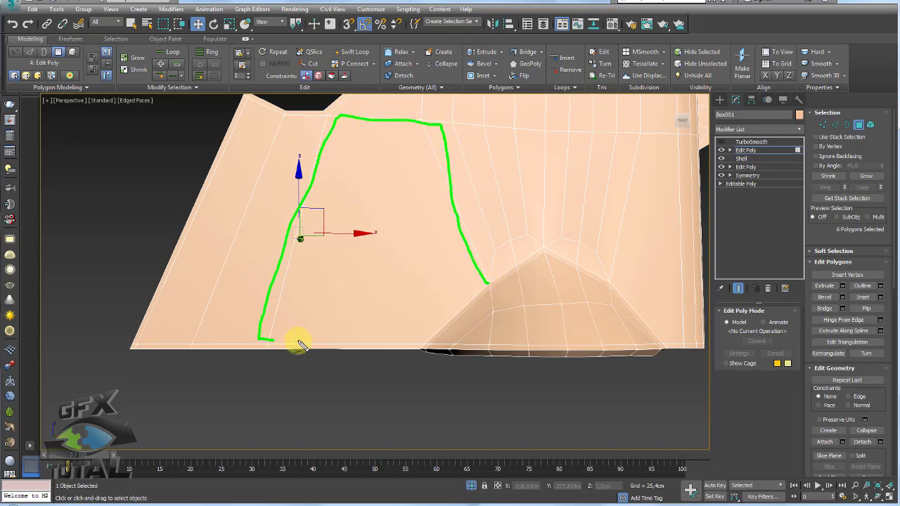
{"action": "key", "text": "Escape"}
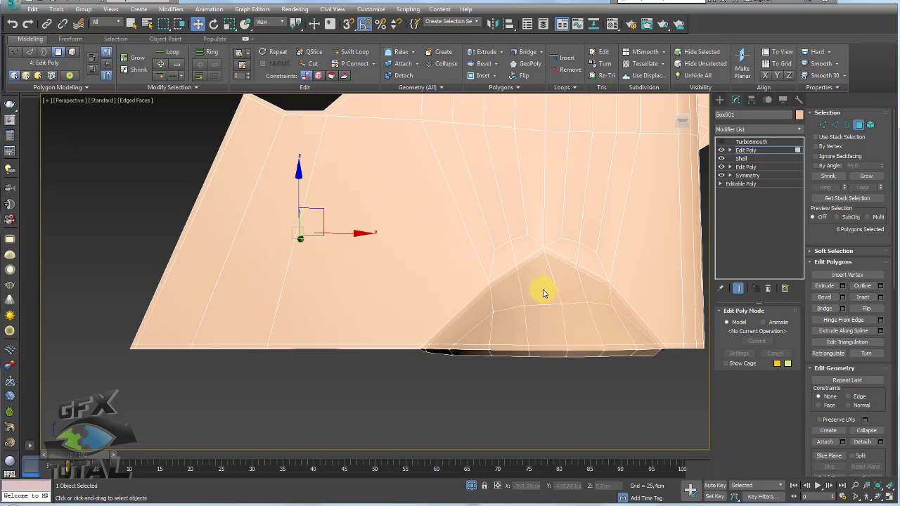
{"action": "middle_click_drag", "start_coordinate": [510, 282], "coordinate": [536, 301]}
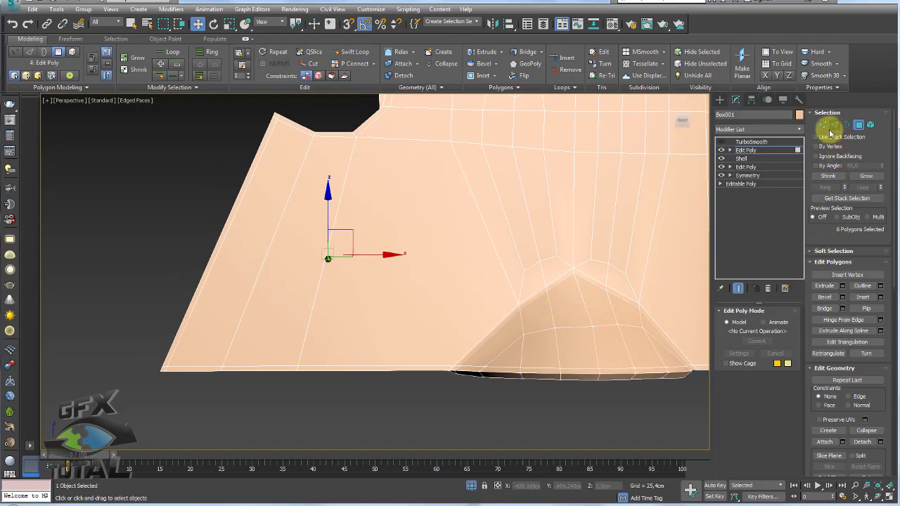
Step: Drop to Box001's base Edit Poly and try selecting the flat face's vertical edges, undoing it
{"action": "left_click", "coordinate": [753, 152]}
{"action": "left_click", "coordinate": [743, 184]}
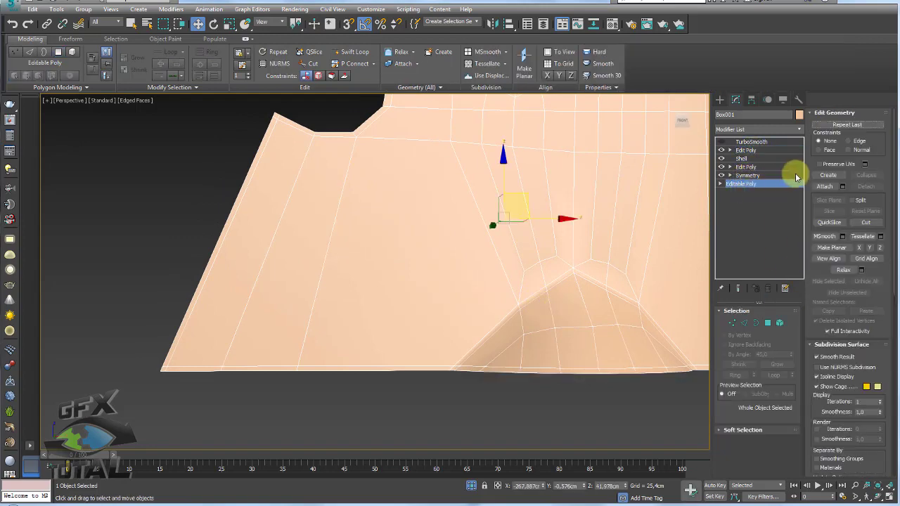
{"action": "left_click", "coordinate": [744, 323]}
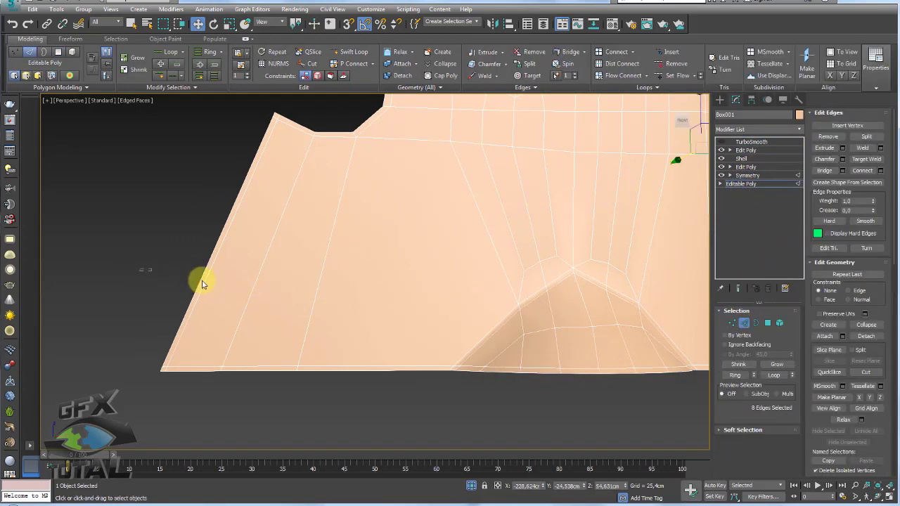
{"action": "left_click_drag", "start_coordinate": [201, 283], "coordinate": [403, 305]}
{"action": "key", "text": "ctrl+z"}
{"action": "key", "text": "ctrl+z"}
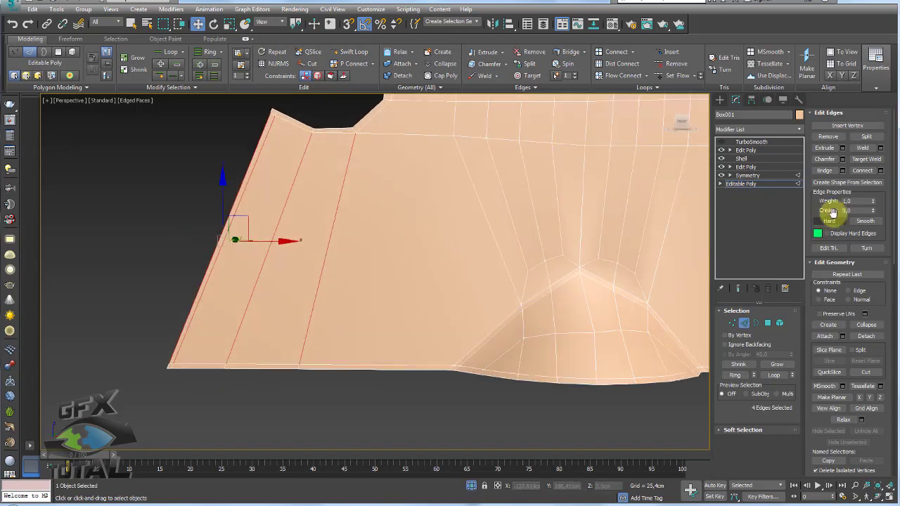
Step: Connect two vertices across the fuze's lower flat flap with a new edge
{"action": "left_click", "coordinate": [732, 324]}
{"action": "left_click", "coordinate": [520, 304]}
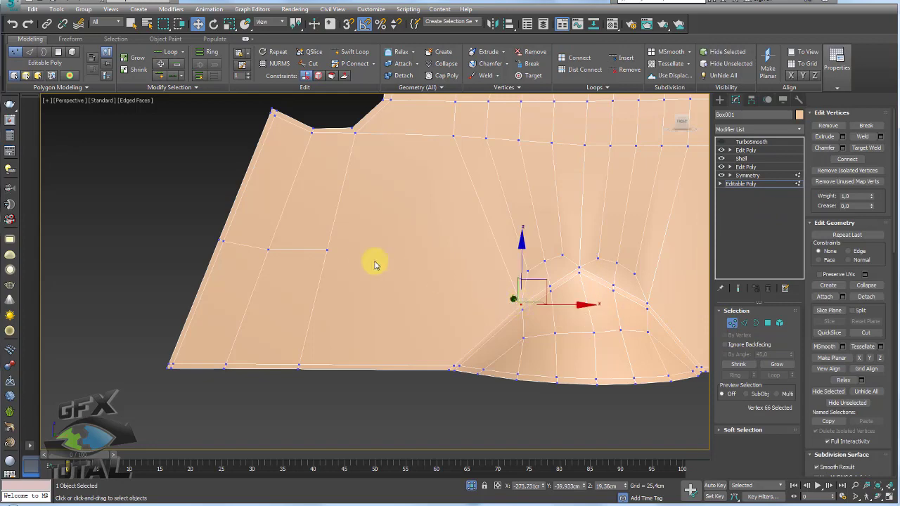
{"action": "left_click", "coordinate": [329, 250], "text": "ctrl"}
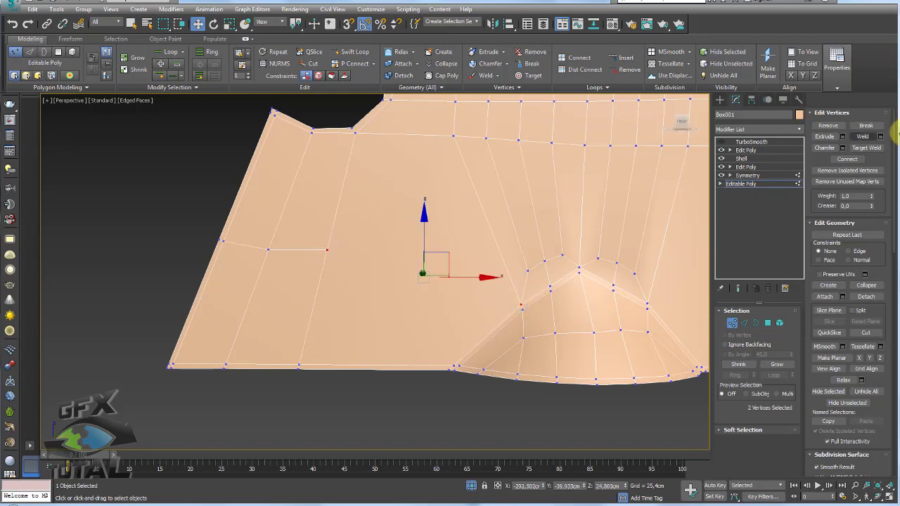
{"action": "left_click", "coordinate": [847, 158]}
{"action": "scroll", "coordinate": [478, 281], "scroll_direction": "down", "scroll_amount": 1}
{"action": "scroll", "coordinate": [478, 275], "scroll_direction": "down", "scroll_amount": 3}
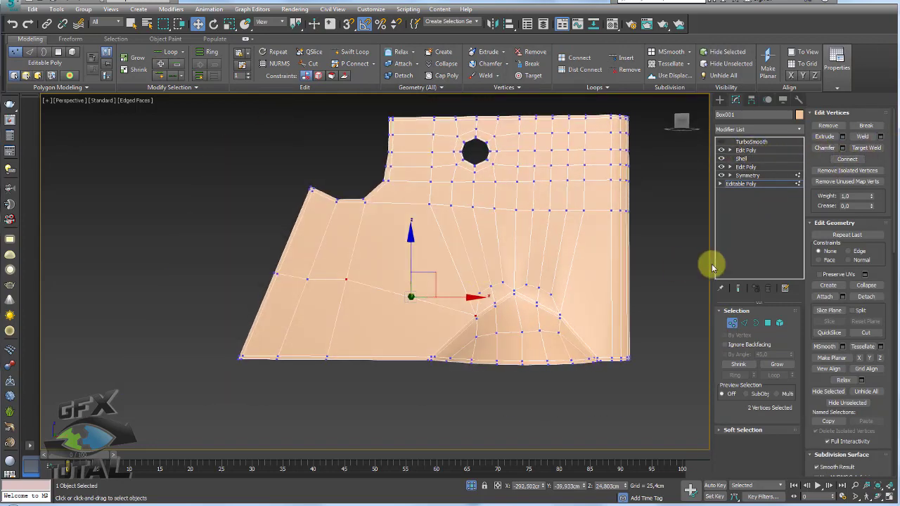
{"action": "left_click", "coordinate": [767, 322]}
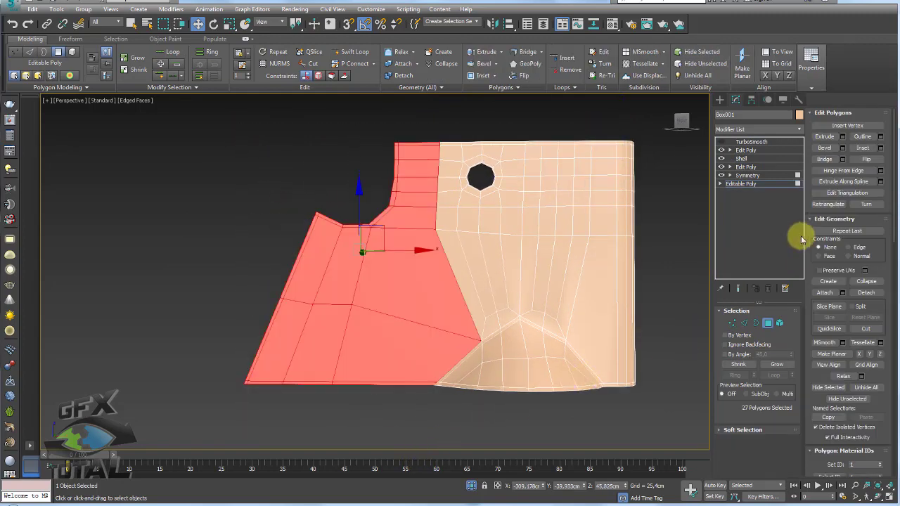
Step: Enable a Slice Plane on the tan piece and tilt it 45° across the flap-body junction
{"action": "left_click", "coordinate": [829, 307]}
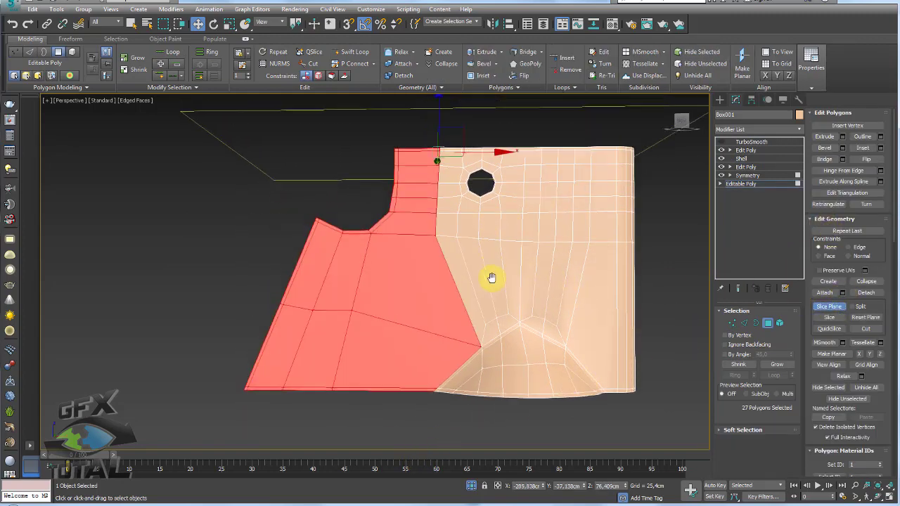
{"action": "middle_click_drag", "start_coordinate": [488, 281], "coordinate": [485, 244]}
{"action": "key", "text": "e"}
{"action": "left_click_drag", "start_coordinate": [492, 233], "coordinate": [510, 212]}
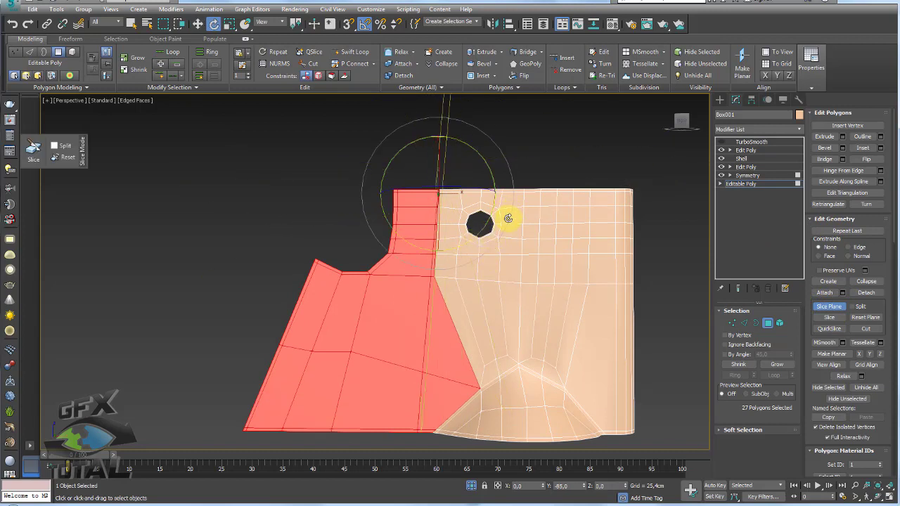
{"action": "key", "text": "w"}
{"action": "left_click_drag", "start_coordinate": [457, 168], "coordinate": [426, 242]}
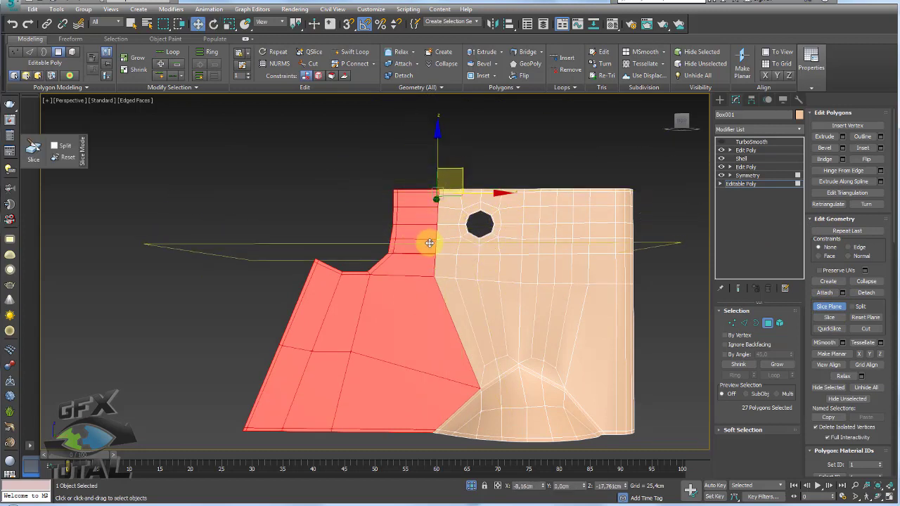
{"action": "key", "text": "e"}
{"action": "left_click_drag", "start_coordinate": [446, 295], "coordinate": [478, 273]}
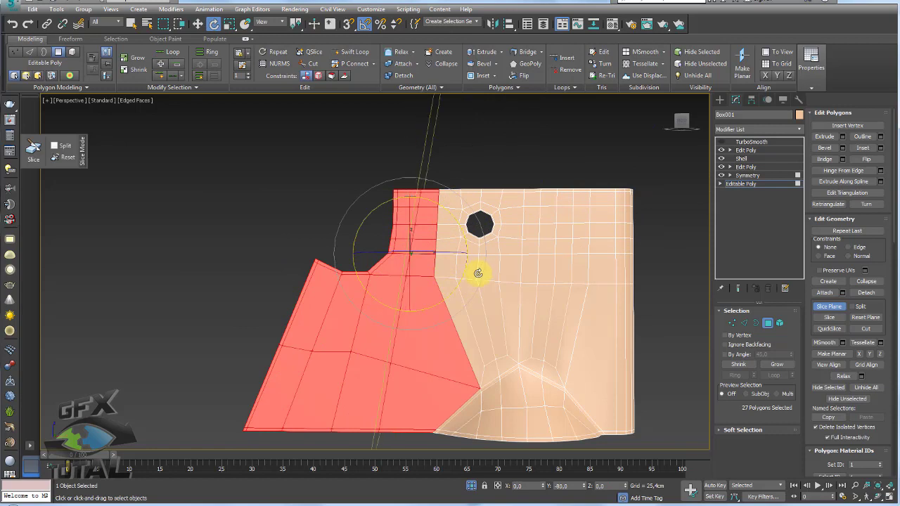
{"action": "key", "text": "w"}
{"action": "mouse_move", "coordinate": [426, 237]}
{"action": "left_mouse_down"}
{"action": "mouse_move", "coordinate": [446, 241]}
{"action": "mouse_move", "coordinate": [413, 267]}
{"action": "left_mouse_up"}
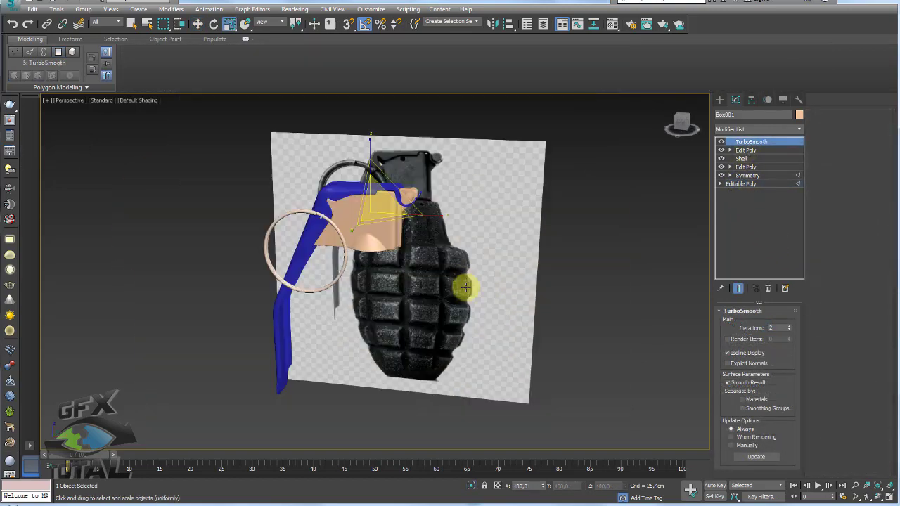
Step: Disable Box001's TurboSmooth to show the faceted fuze and open its upper Edit Poly level
{"action": "mouse_move", "coordinate": [465, 282]}
{"action": "middle_mouse_down", "text": "alt"}
{"action": "mouse_move", "coordinate": [497, 297]}
{"action": "mouse_move", "coordinate": [532, 334]}
{"action": "mouse_move", "coordinate": [577, 316]}
{"action": "mouse_move", "coordinate": [544, 274]}
{"action": "mouse_move", "coordinate": [500, 277]}
{"action": "mouse_move", "coordinate": [440, 258]}
{"action": "mouse_move", "coordinate": [456, 233]}
{"action": "middle_mouse_up", "text": "alt"}
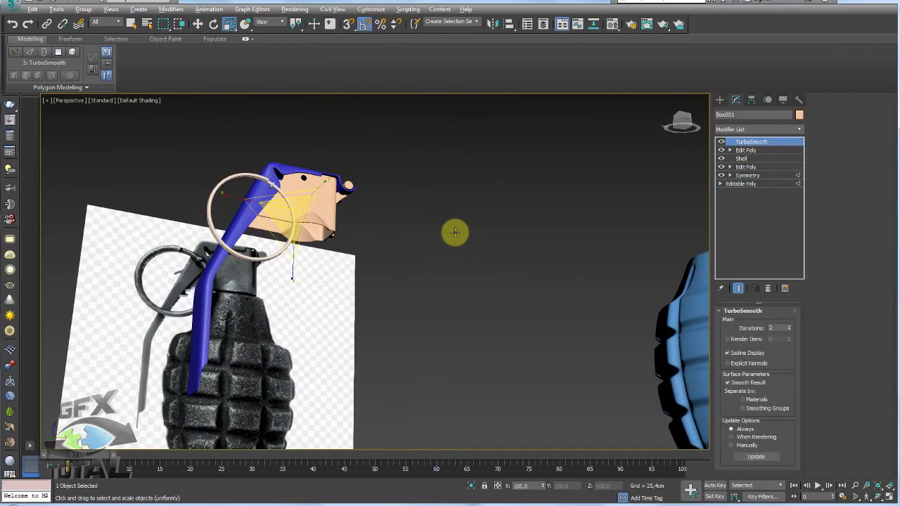
{"action": "scroll", "coordinate": [339, 224], "scroll_direction": "up", "scroll_amount": 3}
{"action": "mouse_move", "coordinate": [317, 243]}
{"action": "middle_mouse_down", "text": "alt"}
{"action": "mouse_move", "coordinate": [466, 288]}
{"action": "mouse_move", "coordinate": [454, 261]}
{"action": "mouse_move", "coordinate": [444, 279]}
{"action": "mouse_move", "coordinate": [425, 196]}
{"action": "middle_mouse_up", "text": "alt"}
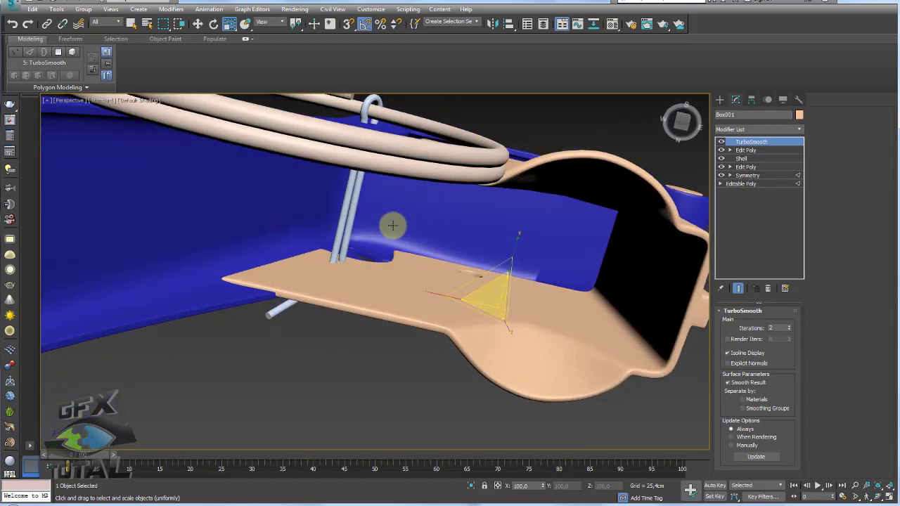
{"action": "middle_click_drag", "start_coordinate": [393, 225], "coordinate": [371, 285], "text": "alt"}
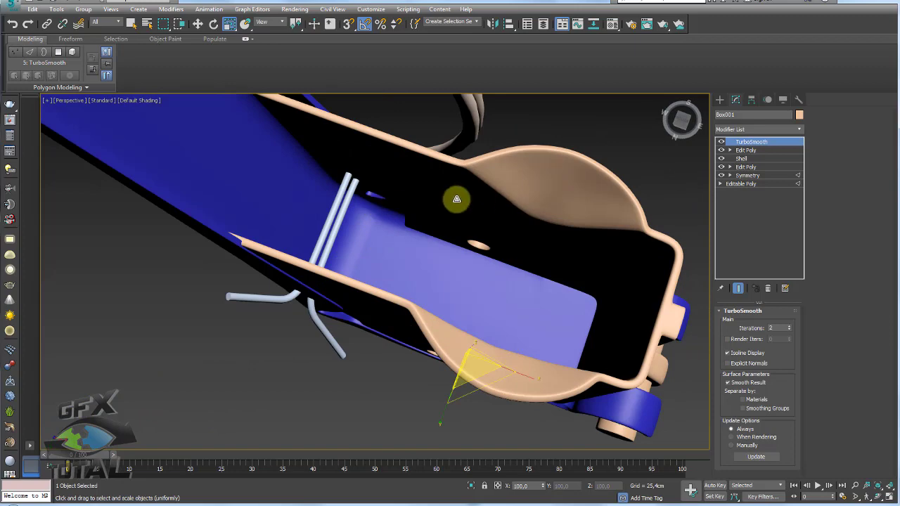
{"action": "middle_click_drag", "start_coordinate": [456, 200], "coordinate": [451, 209], "text": "alt"}
{"action": "middle_click_drag", "start_coordinate": [631, 242], "coordinate": [564, 201], "text": "alt"}
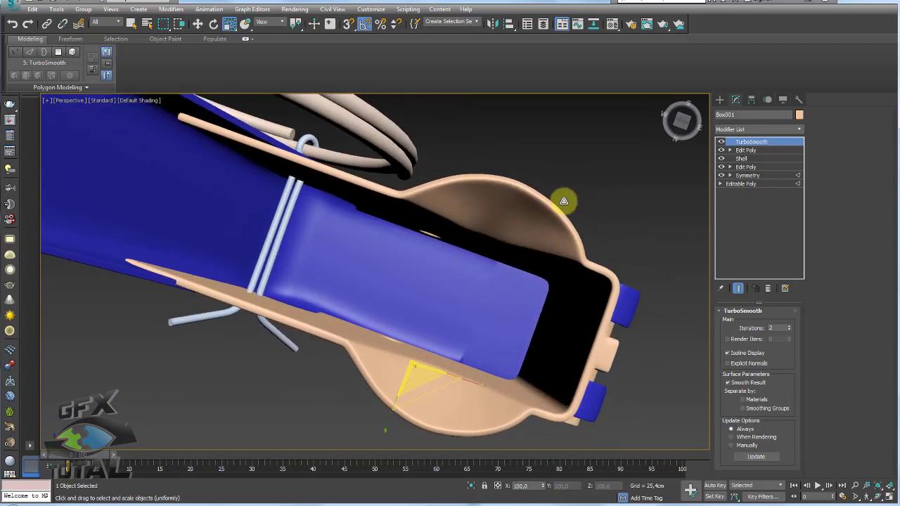
{"action": "left_click", "coordinate": [721, 143]}
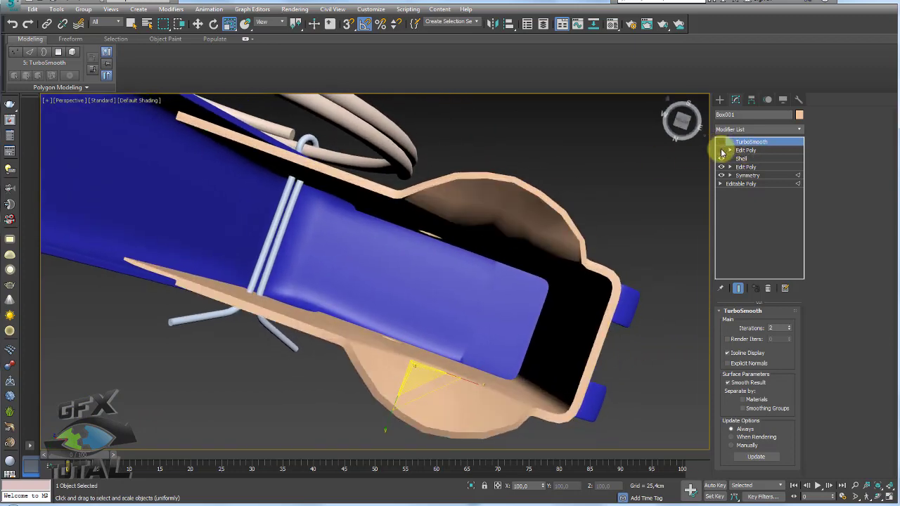
{"action": "mouse_move", "coordinate": [695, 159]}
{"action": "middle_mouse_down", "text": "alt"}
{"action": "mouse_move", "coordinate": [632, 200]}
{"action": "mouse_move", "coordinate": [703, 141]}
{"action": "middle_mouse_up", "text": "alt"}
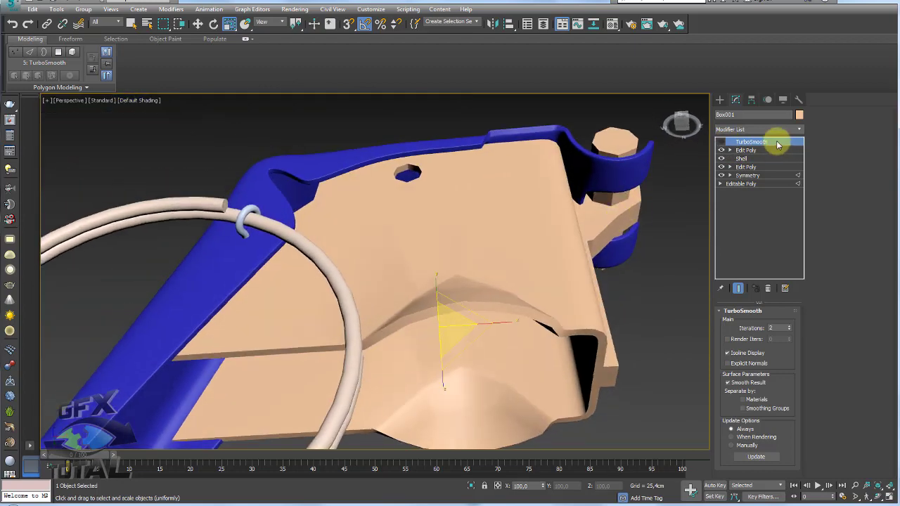
{"action": "left_click", "coordinate": [745, 150]}
{"action": "middle_click_drag", "start_coordinate": [564, 213], "coordinate": [729, 175], "text": "alt"}
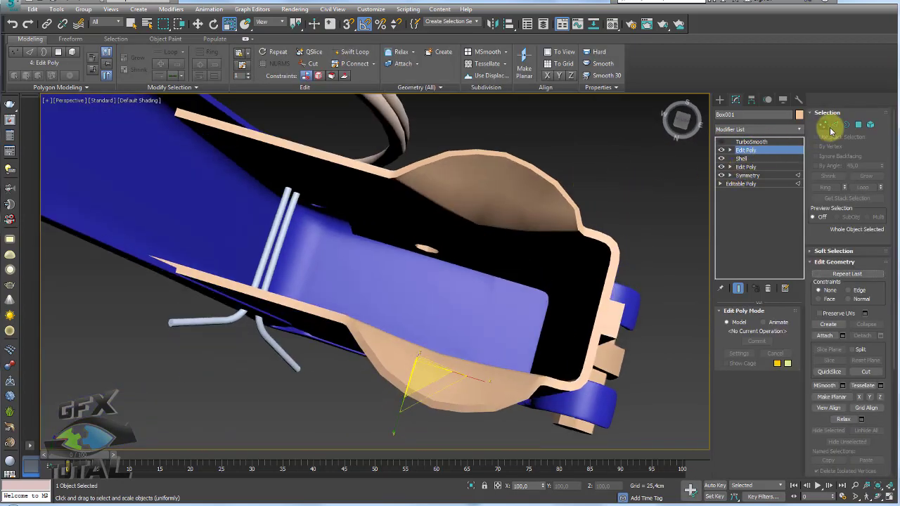
Step: Select the first row of flap polygons on the tan lever piece and isolate it
{"action": "left_click", "coordinate": [859, 125]}
{"action": "key", "text": "F4"}
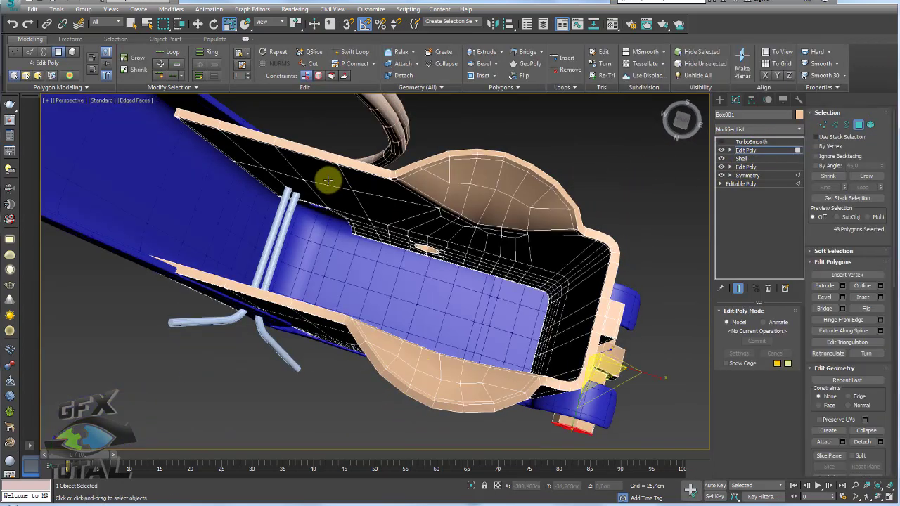
{"action": "left_click", "coordinate": [261, 165]}
{"action": "left_click", "coordinate": [242, 151], "text": "ctrl"}
{"action": "left_click", "coordinate": [272, 176], "text": "ctrl"}
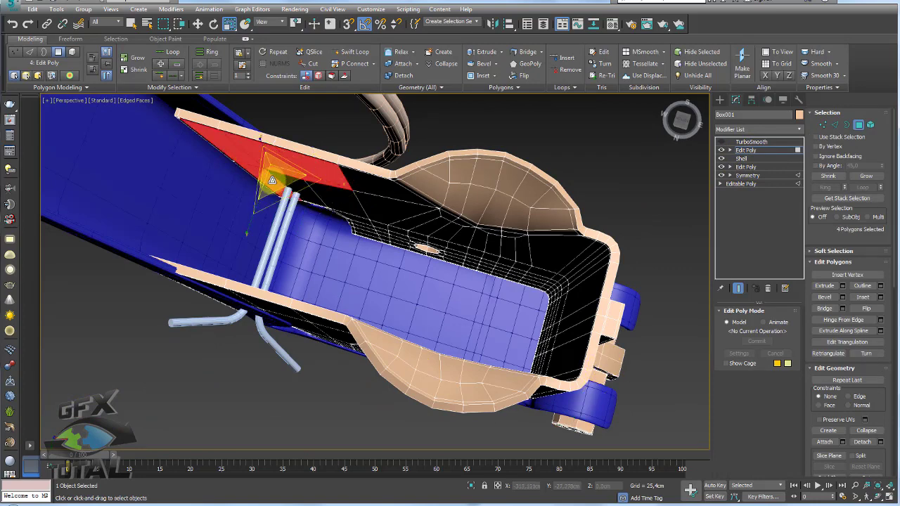
{"action": "left_click", "coordinate": [316, 195], "text": "ctrl"}
{"action": "left_click", "coordinate": [354, 213], "text": "ctrl"}
{"action": "mouse_move", "coordinate": [354, 213]}
{"action": "middle_mouse_down", "text": "alt"}
{"action": "mouse_move", "coordinate": [374, 281]}
{"action": "mouse_move", "coordinate": [436, 237]}
{"action": "middle_mouse_up", "text": "alt"}
{"action": "left_click", "coordinate": [472, 486]}
{"action": "scroll", "coordinate": [486, 267], "scroll_direction": "down", "scroll_amount": 5}
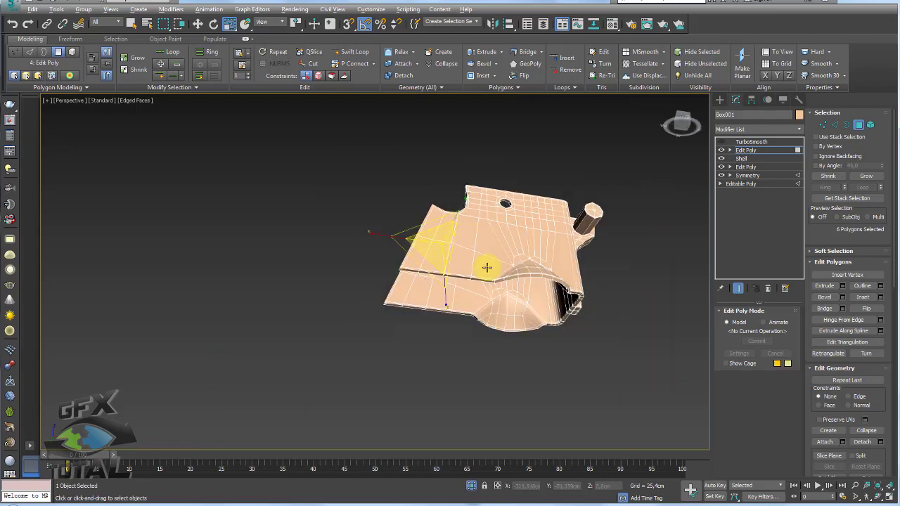
{"action": "middle_click_drag", "start_coordinate": [486, 267], "coordinate": [476, 237], "text": "alt"}
{"action": "scroll", "coordinate": [476, 237], "scroll_direction": "up", "scroll_amount": 4}
{"action": "middle_click_drag", "start_coordinate": [356, 204], "coordinate": [246, 232], "text": "alt"}
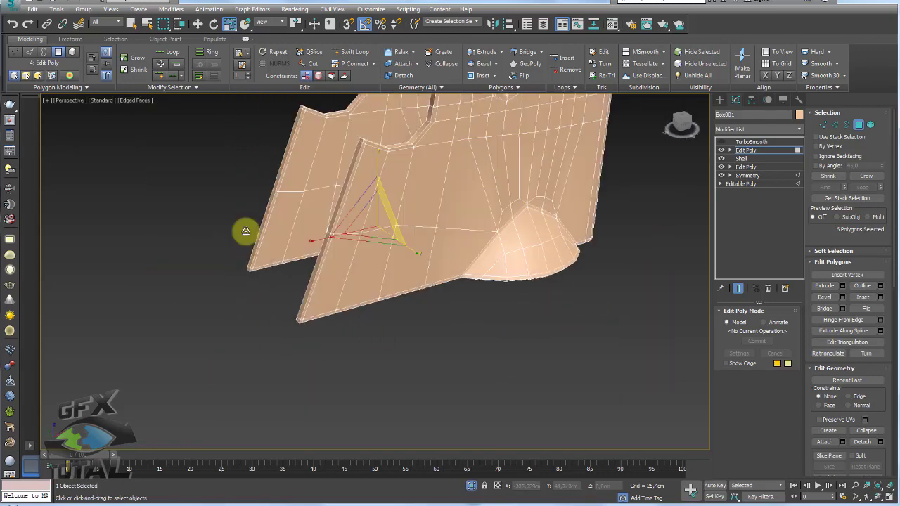
Step: Extend the polygon selection along the side and upper strips up to the top edge
{"action": "left_click", "coordinate": [296, 171], "text": "ctrl"}
{"action": "left_click", "coordinate": [287, 202], "text": "ctrl"}
{"action": "left_click", "coordinate": [316, 191], "text": "ctrl"}
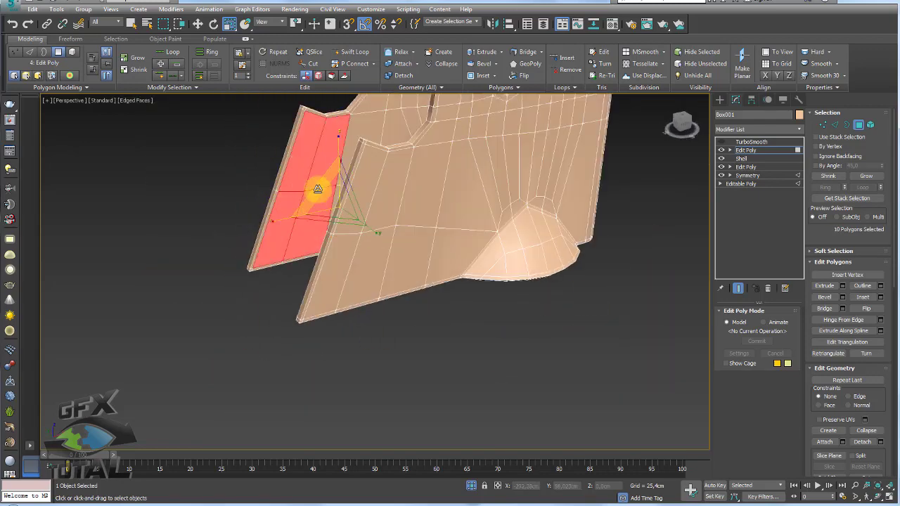
{"action": "left_click", "coordinate": [345, 165], "text": "ctrl"}
{"action": "mouse_move", "coordinate": [321, 185]}
{"action": "middle_mouse_down", "text": "alt"}
{"action": "mouse_move", "coordinate": [342, 193]}
{"action": "mouse_move", "coordinate": [363, 173]}
{"action": "mouse_move", "coordinate": [364, 193]}
{"action": "middle_mouse_up", "text": "alt"}
{"action": "left_click", "coordinate": [367, 184], "text": "ctrl"}
{"action": "left_click", "coordinate": [373, 169], "text": "ctrl"}
{"action": "left_click", "coordinate": [373, 167], "text": "ctrl"}
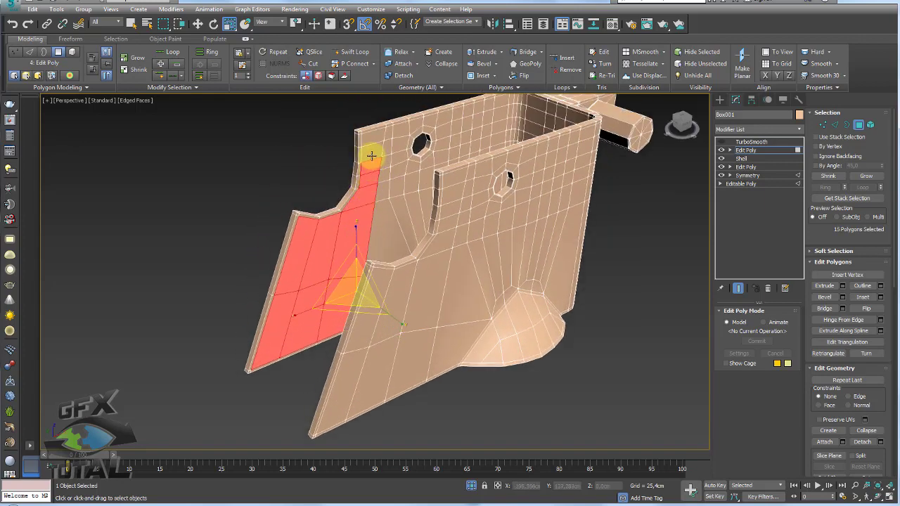
{"action": "left_click", "coordinate": [373, 152], "text": "ctrl"}
{"action": "left_click", "coordinate": [376, 142], "text": "ctrl"}
{"action": "middle_click_drag", "start_coordinate": [376, 142], "coordinate": [472, 171], "text": "alt"}
{"action": "left_click", "coordinate": [363, 179], "text": "ctrl"}
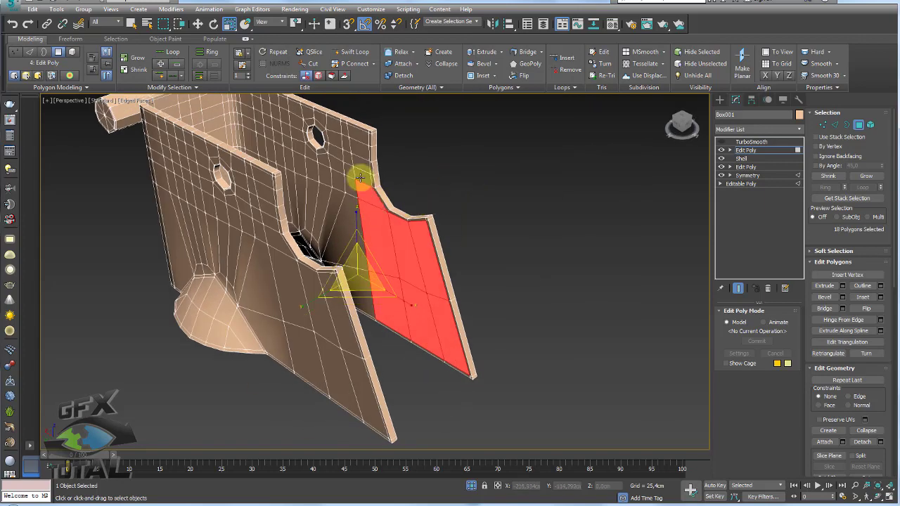
{"action": "left_click", "coordinate": [359, 161], "text": "ctrl"}
{"action": "left_click", "coordinate": [358, 145], "text": "ctrl"}
{"action": "left_click", "coordinate": [360, 132], "text": "ctrl"}
{"action": "middle_click_drag", "start_coordinate": [402, 169], "coordinate": [467, 184], "text": "alt"}
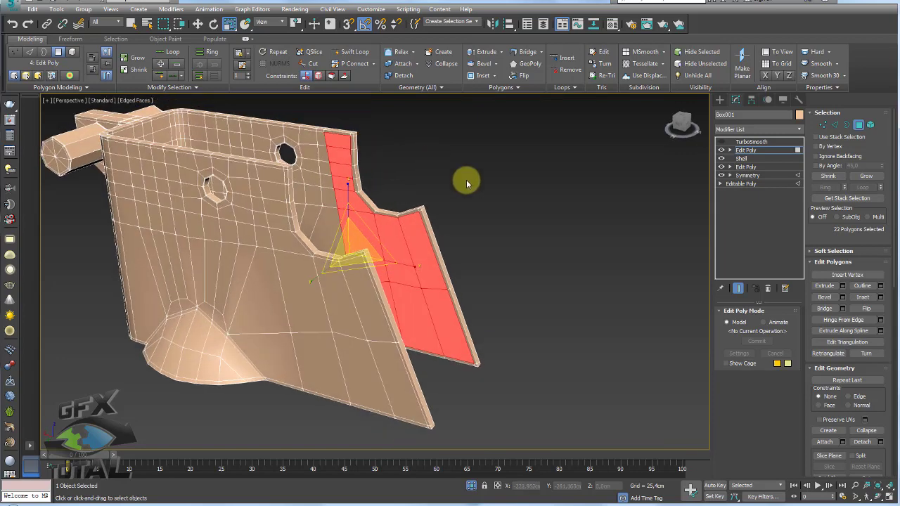
Step: Grow the selection, trim unwanted polygons in Front wireframe, and bridge the two flaps
{"action": "left_click", "coordinate": [871, 177]}
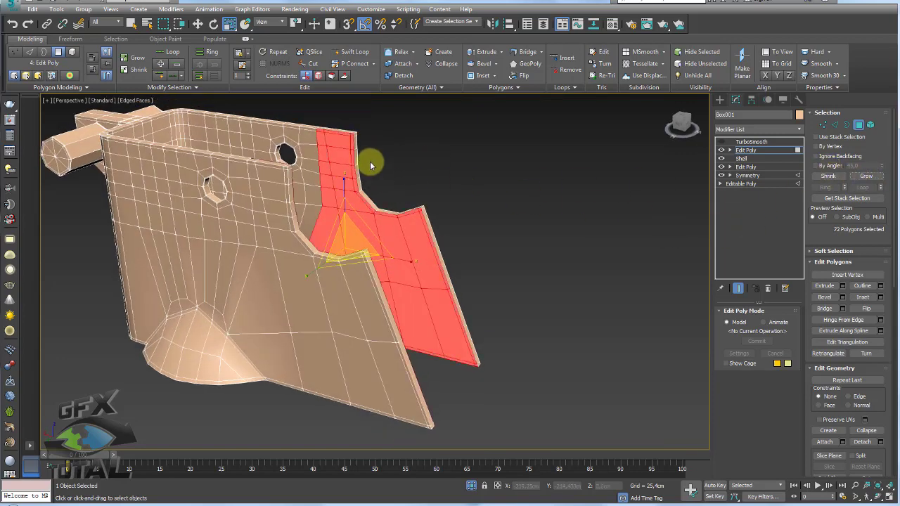
{"action": "key", "text": "f"}
{"action": "middle_click_drag", "start_coordinate": [504, 221], "coordinate": [539, 197]}
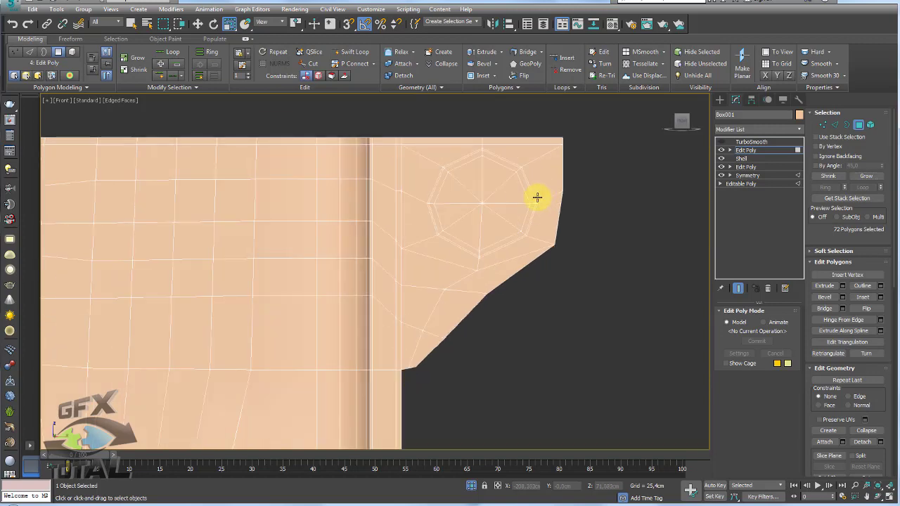
{"action": "key", "text": "F3"}
{"action": "scroll", "coordinate": [205, 237], "scroll_direction": "down", "scroll_amount": 2}
{"action": "middle_click_drag", "start_coordinate": [205, 238], "coordinate": [442, 147]}
{"action": "scroll", "coordinate": [431, 199], "scroll_direction": "up", "scroll_amount": 2}
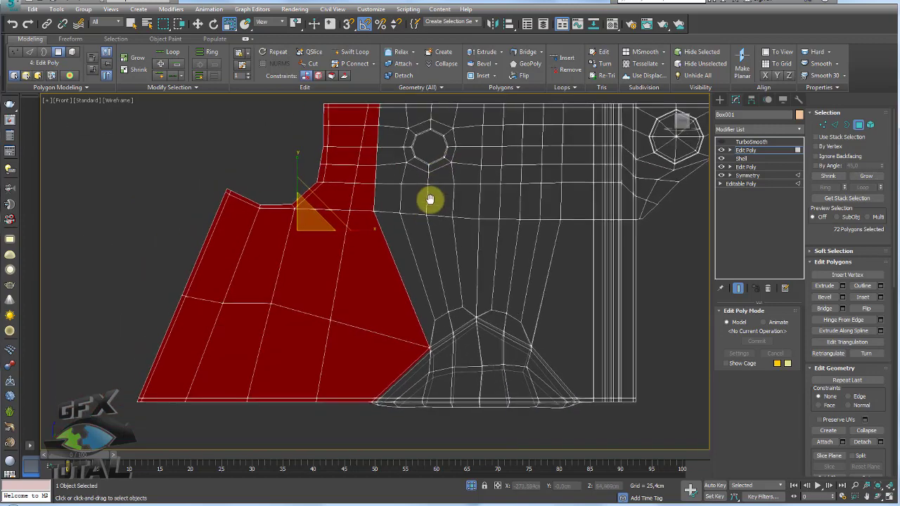
{"action": "left_click_drag", "start_coordinate": [377, 164], "coordinate": [410, 171], "text": "alt"}
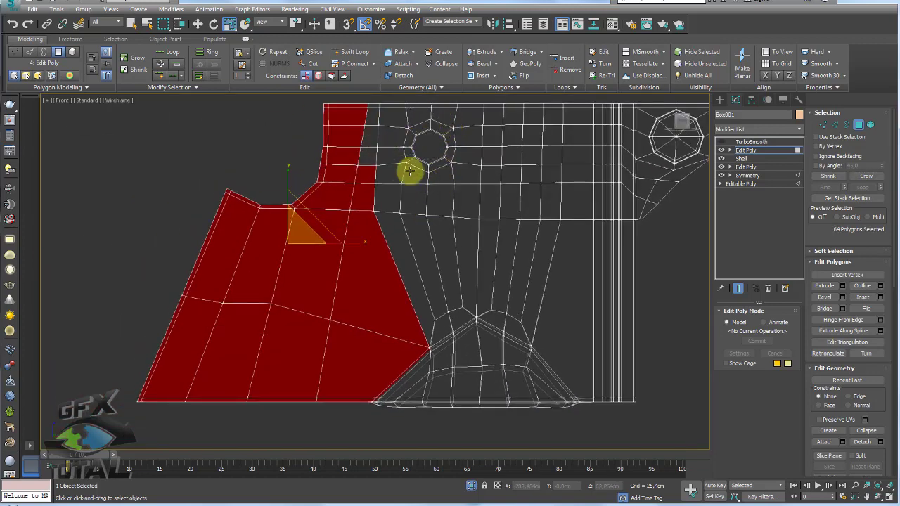
{"action": "left_click", "coordinate": [379, 306], "text": "alt"}
{"action": "left_click", "coordinate": [388, 347], "text": "alt"}
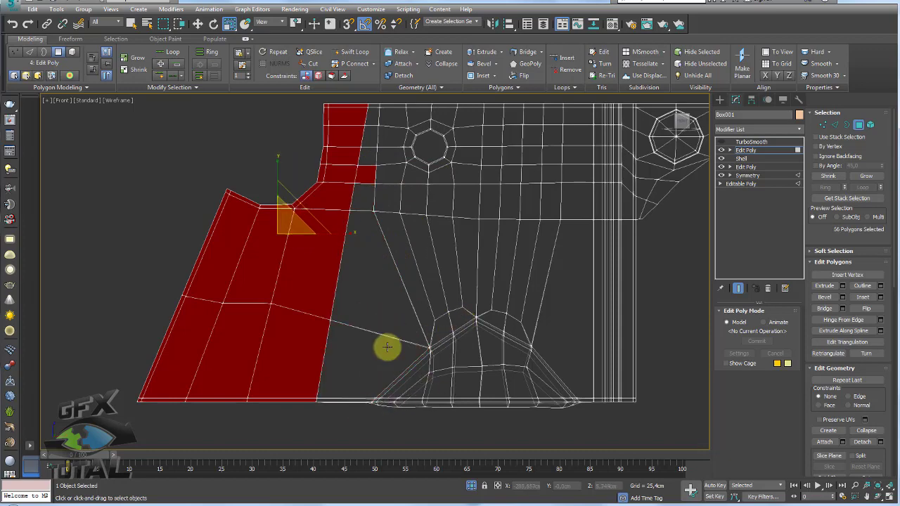
{"action": "left_click", "coordinate": [382, 165], "text": "alt"}
{"action": "mouse_move", "coordinate": [408, 245]}
{"action": "middle_mouse_down", "text": "alt"}
{"action": "mouse_move", "coordinate": [416, 278]}
{"action": "mouse_move", "coordinate": [450, 273]}
{"action": "middle_mouse_up", "text": "alt"}
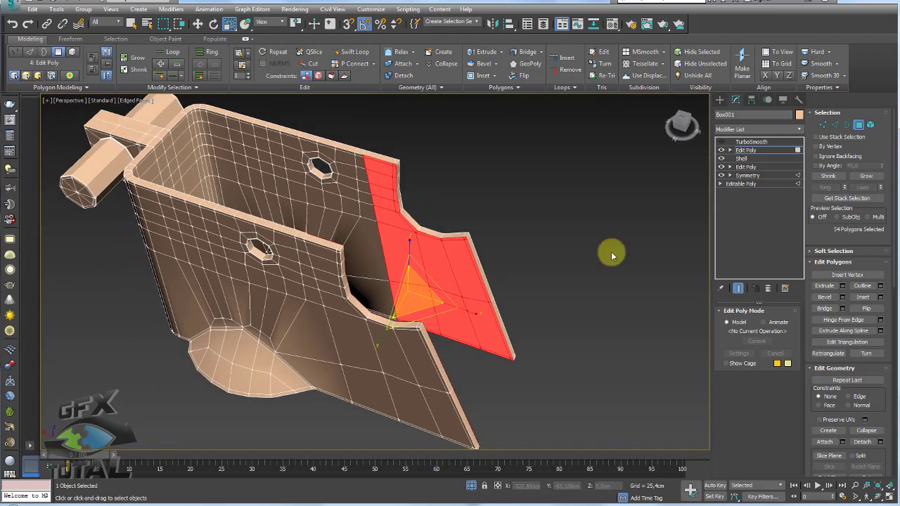
{"action": "left_click", "coordinate": [825, 310]}
{"action": "middle_click_drag", "start_coordinate": [514, 249], "coordinate": [457, 237], "text": "alt"}
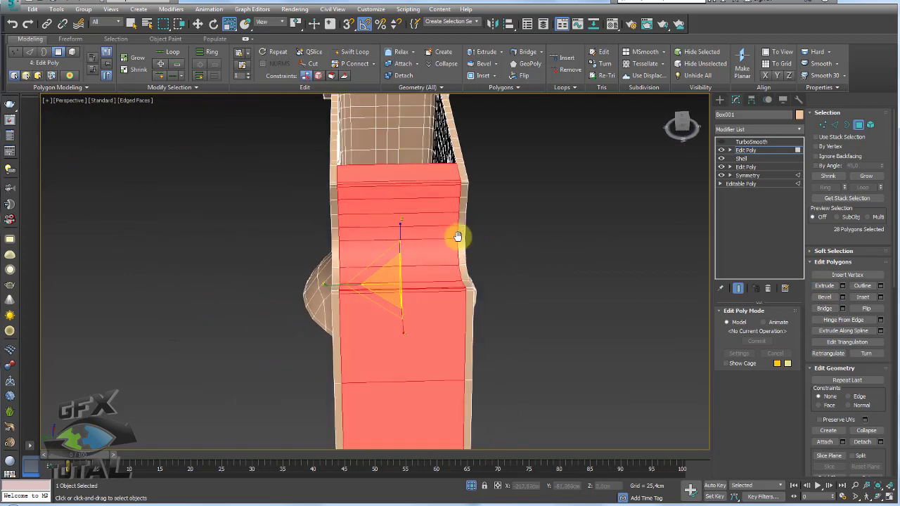
Step: Preview the fuze's TurboSmooth result, then return to Edit Poly edge level
{"action": "left_click", "coordinate": [747, 149]}
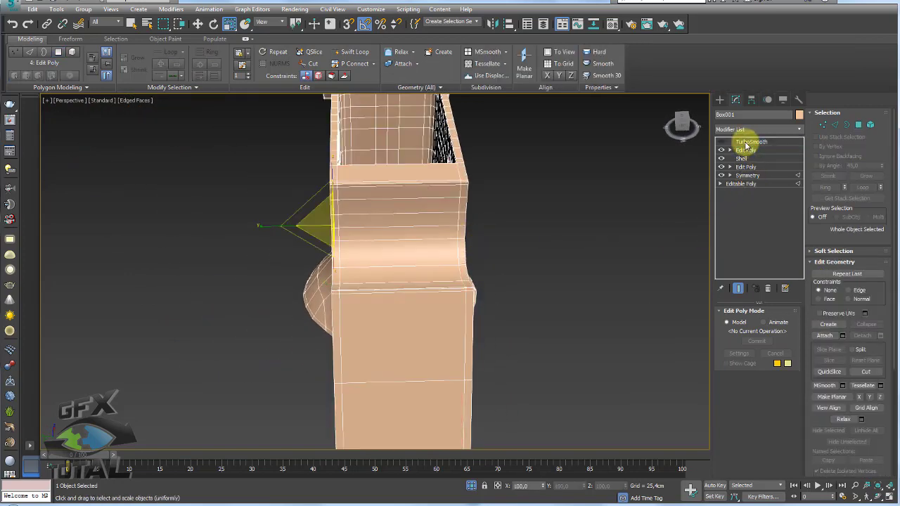
{"action": "left_click", "coordinate": [746, 142]}
{"action": "mouse_move", "coordinate": [508, 197]}
{"action": "middle_mouse_down", "text": "alt"}
{"action": "mouse_move", "coordinate": [492, 233]}
{"action": "mouse_move", "coordinate": [512, 279]}
{"action": "mouse_move", "coordinate": [492, 218]}
{"action": "middle_mouse_up", "text": "alt"}
{"action": "left_click", "coordinate": [744, 151]}
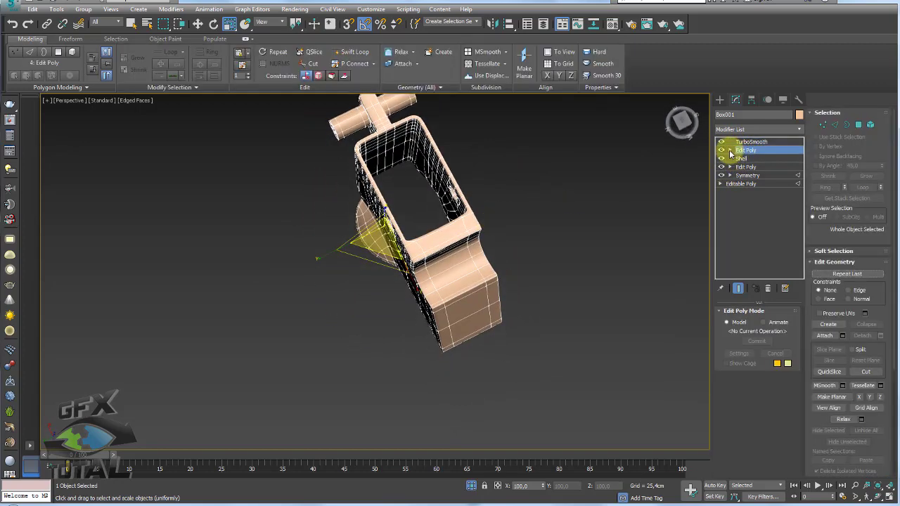
{"action": "left_click", "coordinate": [835, 124]}
{"action": "middle_click_drag", "start_coordinate": [624, 231], "coordinate": [383, 342], "text": "alt"}
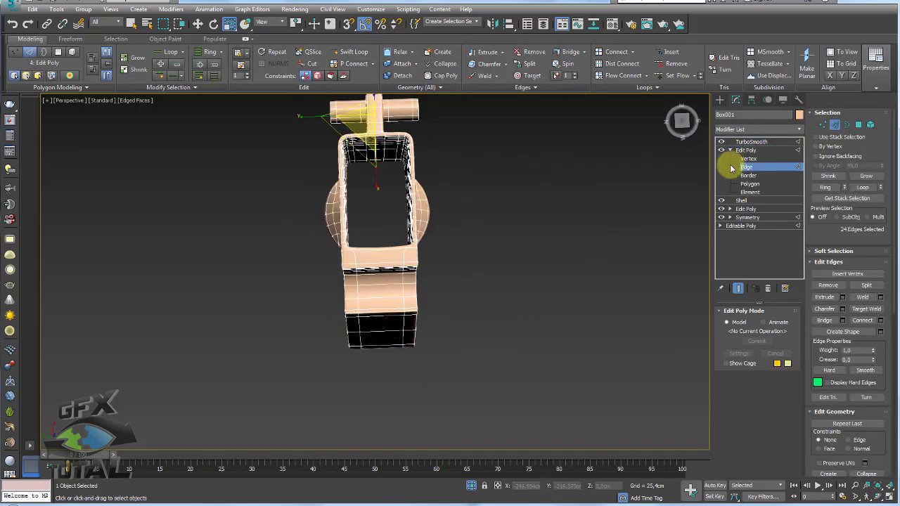
{"action": "left_click", "coordinate": [746, 141]}
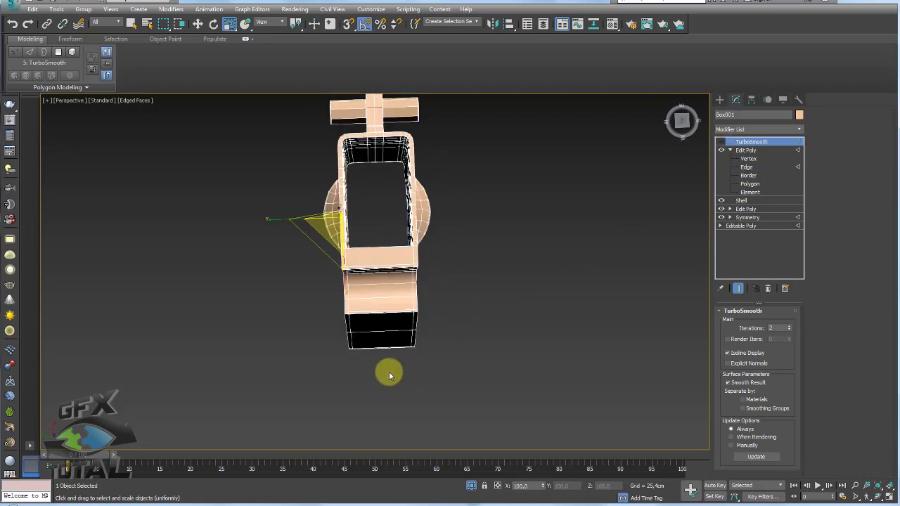
{"action": "left_click", "coordinate": [746, 167]}
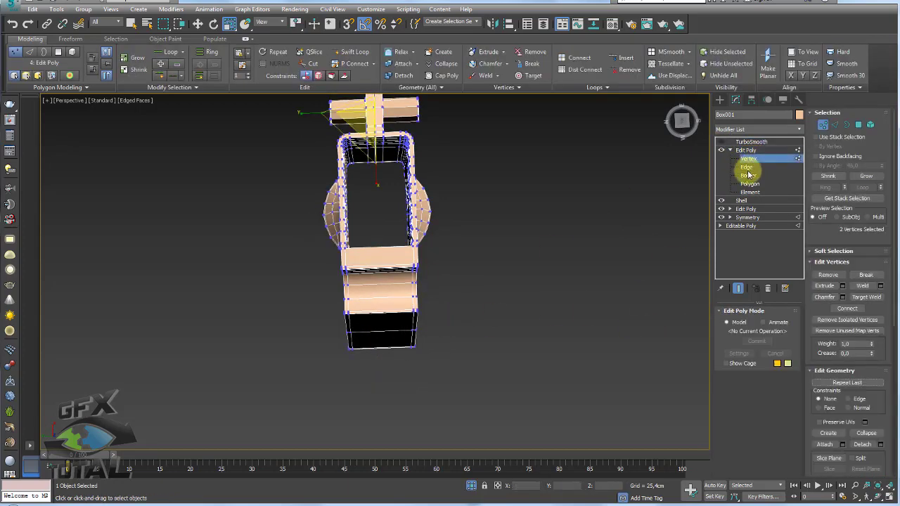
Step: Ring-select the lower block's edges and Connect them with pinch 85, then view TurboSmooth again
{"action": "left_click", "coordinate": [377, 343]}
{"action": "middle_click_drag", "start_coordinate": [377, 343], "coordinate": [435, 299]}
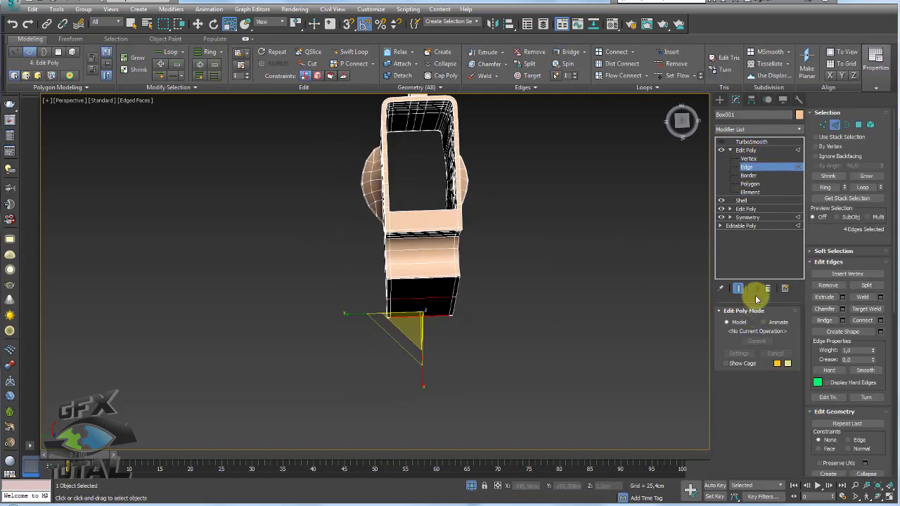
{"action": "left_click", "coordinate": [826, 187]}
{"action": "left_click", "coordinate": [880, 320]}
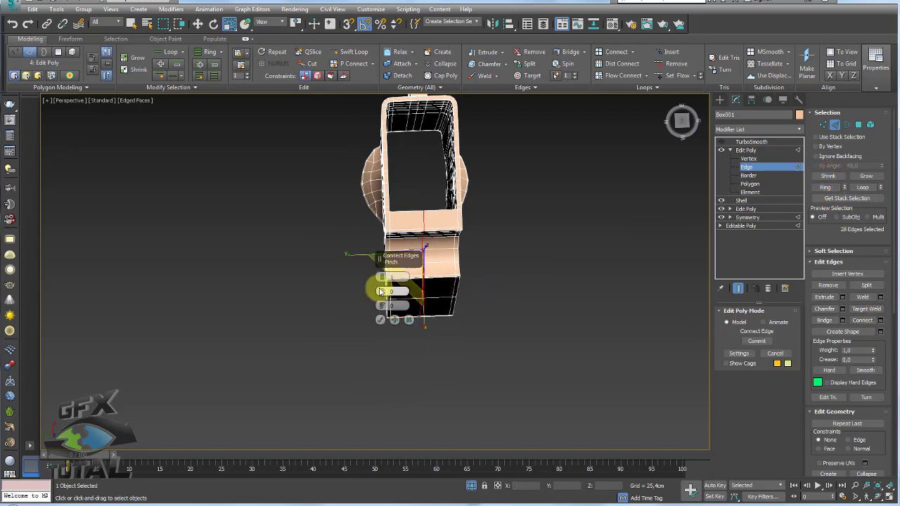
{"action": "left_click_drag", "start_coordinate": [381, 266], "coordinate": [388, 115]}
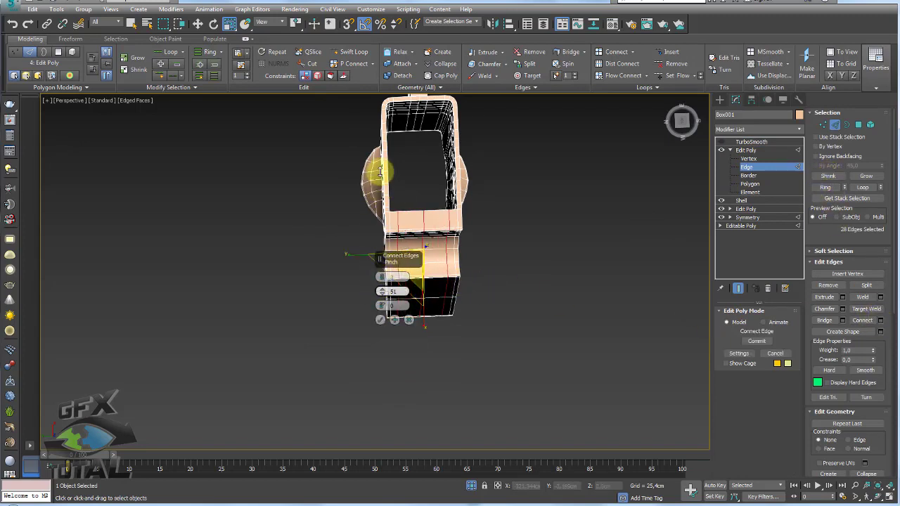
{"action": "left_click", "coordinate": [382, 325]}
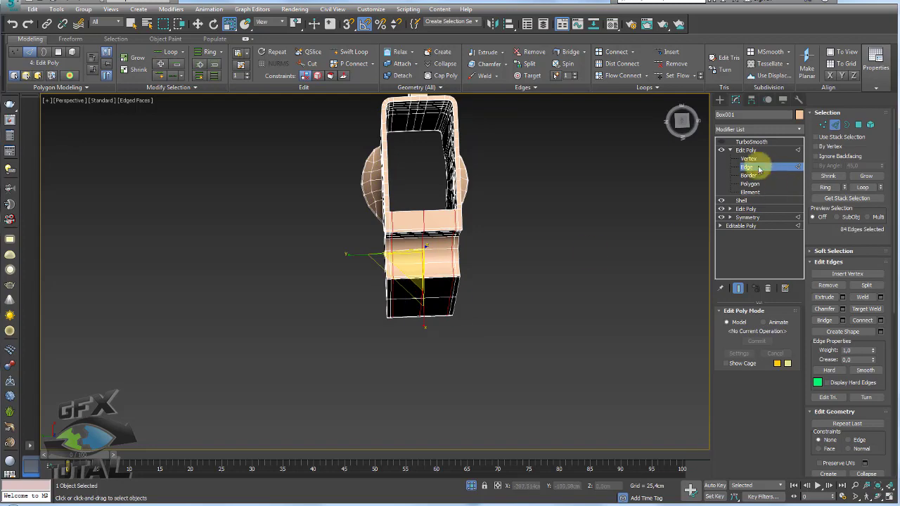
{"action": "left_click", "coordinate": [730, 150]}
{"action": "left_click", "coordinate": [731, 142]}
{"action": "left_click", "coordinate": [637, 175]}
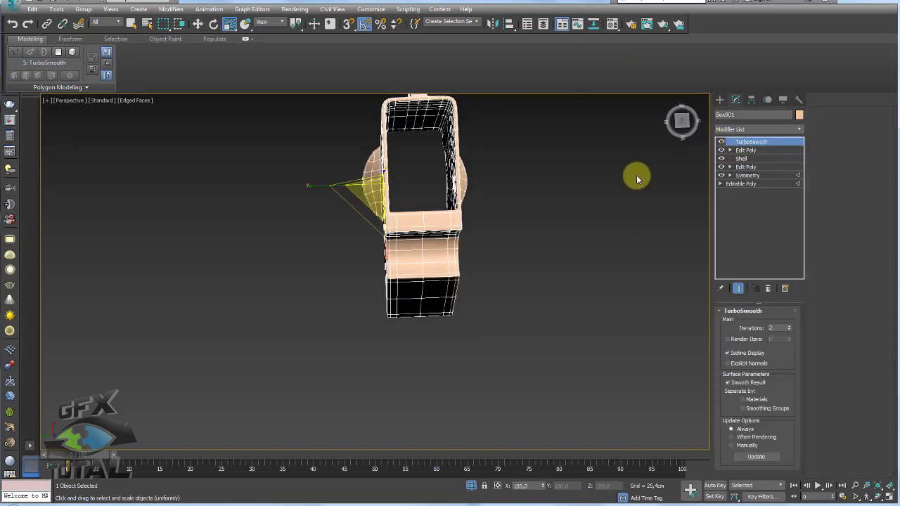
{"action": "middle_click_drag", "start_coordinate": [369, 246], "coordinate": [476, 202], "text": "alt"}
Step: Select the blue body Plane018 and turn on Isoline Display in its TurboSmooth
{"action": "scroll", "coordinate": [476, 202], "scroll_direction": "down", "scroll_amount": 3}
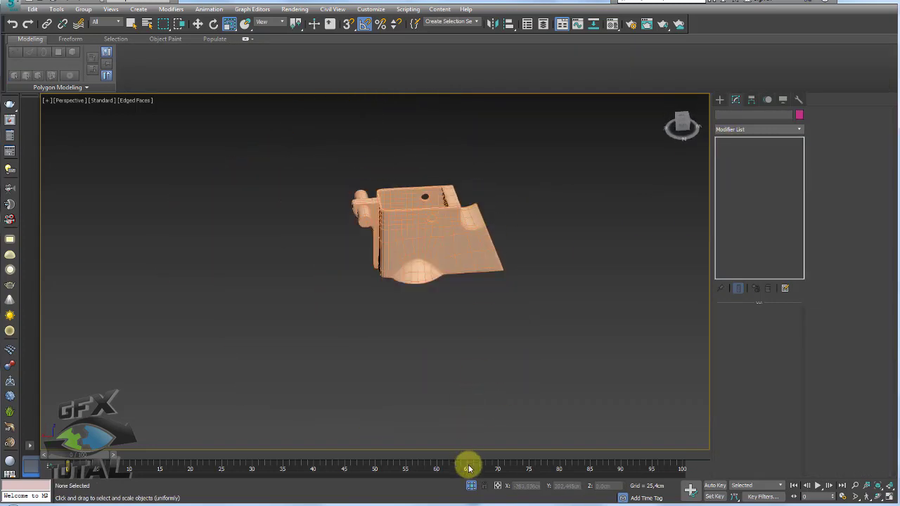
{"action": "scroll", "coordinate": [464, 285], "scroll_direction": "down", "scroll_amount": 3}
{"action": "mouse_move", "coordinate": [464, 285]}
{"action": "middle_mouse_down"}
{"action": "mouse_move", "coordinate": [528, 191]}
{"action": "mouse_move", "coordinate": [544, 145]}
{"action": "mouse_move", "coordinate": [542, 302]}
{"action": "mouse_move", "coordinate": [542, 211]}
{"action": "mouse_move", "coordinate": [464, 222]}
{"action": "mouse_move", "coordinate": [345, 201]}
{"action": "middle_mouse_up"}
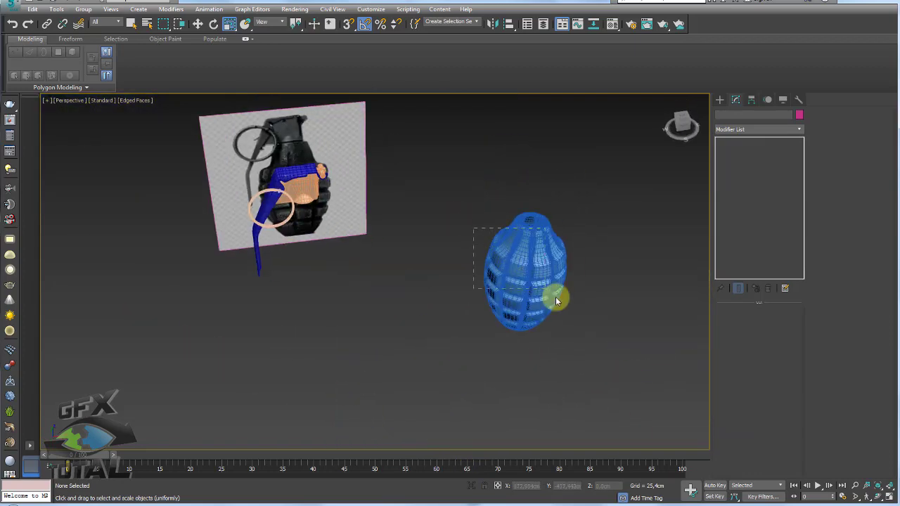
{"action": "key", "text": "w"}
{"action": "left_click", "coordinate": [556, 296]}
{"action": "middle_click_drag", "start_coordinate": [568, 288], "coordinate": [564, 295], "text": "alt"}
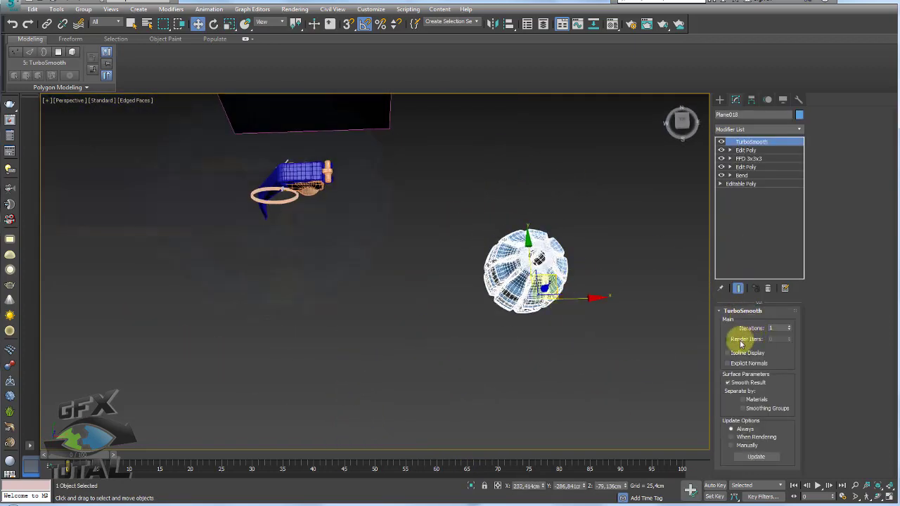
{"action": "left_click", "coordinate": [744, 352]}
Step: Nudge the body in Top view to centre it under the fuze, then return to perspective
{"action": "key", "text": "t"}
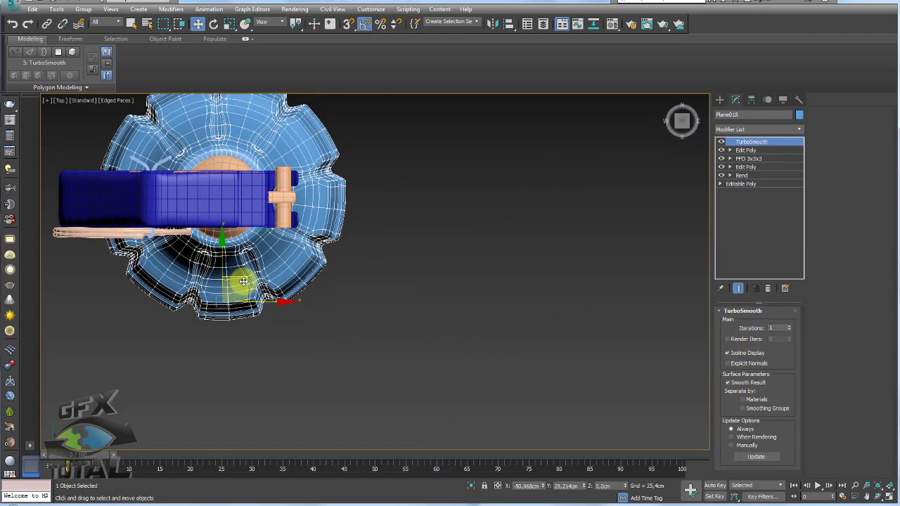
{"action": "left_click_drag", "start_coordinate": [244, 282], "coordinate": [244, 280]}
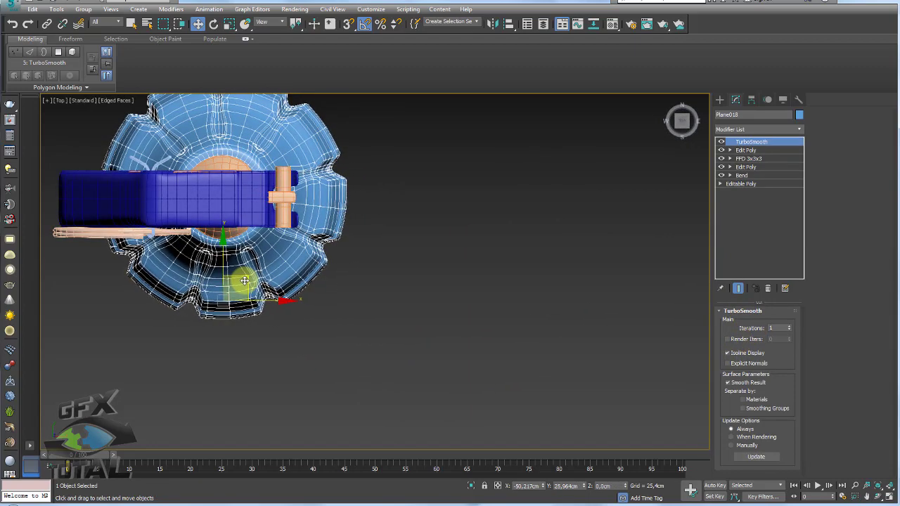
{"action": "mouse_move", "coordinate": [245, 281]}
{"action": "middle_mouse_down"}
{"action": "mouse_move", "coordinate": [308, 257]}
{"action": "mouse_move", "coordinate": [424, 268]}
{"action": "mouse_move", "coordinate": [416, 221]}
{"action": "mouse_move", "coordinate": [441, 275]}
{"action": "mouse_move", "coordinate": [449, 273]}
{"action": "middle_mouse_up"}
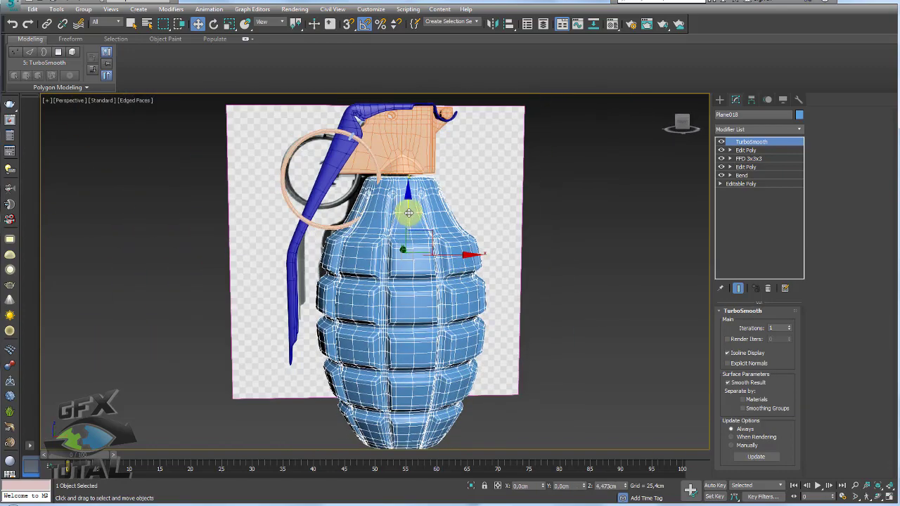
{"action": "middle_click_drag", "start_coordinate": [407, 220], "coordinate": [396, 217]}
Step: Move Helix001's pivot to the top of the pull ring using Affect Pivot Only
{"action": "left_click", "coordinate": [389, 196]}
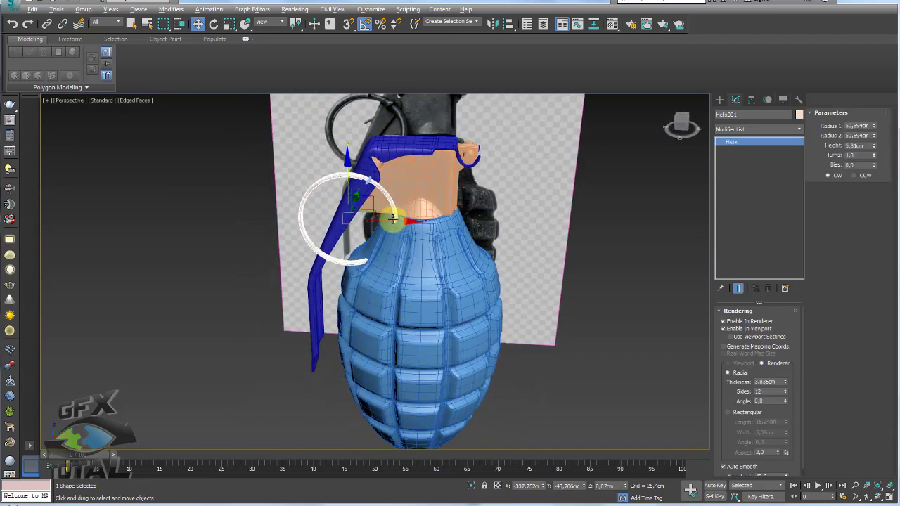
{"action": "left_click", "coordinate": [752, 101]}
{"action": "scroll", "coordinate": [345, 201], "scroll_direction": "up", "scroll_amount": 3}
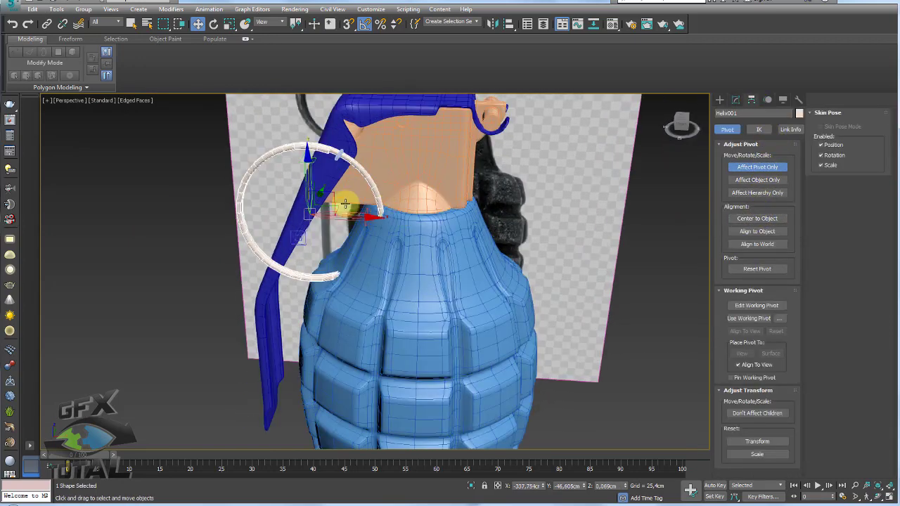
{"action": "scroll", "coordinate": [345, 202], "scroll_direction": "up", "scroll_amount": 2}
{"action": "left_click_drag", "start_coordinate": [346, 192], "coordinate": [365, 121]}
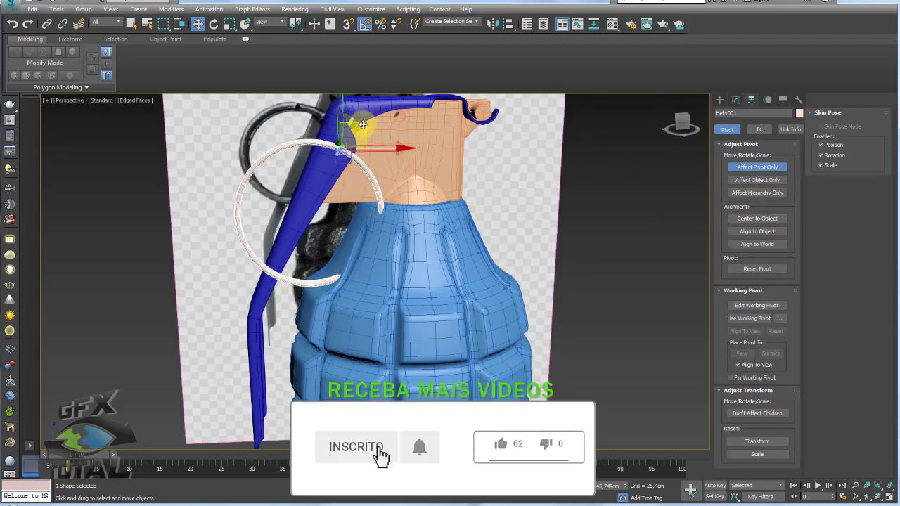
{"action": "left_click", "coordinate": [758, 168]}
Step: Rotate the pull ring slightly around its new pivot
{"action": "middle_click_drag", "start_coordinate": [419, 206], "coordinate": [438, 228]}
{"action": "scroll", "coordinate": [382, 217], "scroll_direction": "up", "scroll_amount": 2}
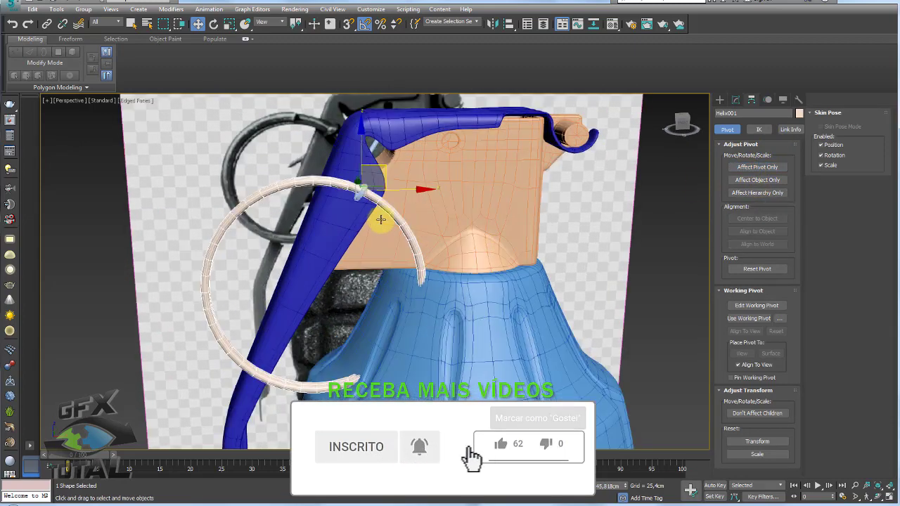
{"action": "key", "text": "e"}
{"action": "left_click_drag", "start_coordinate": [378, 210], "coordinate": [373, 206]}
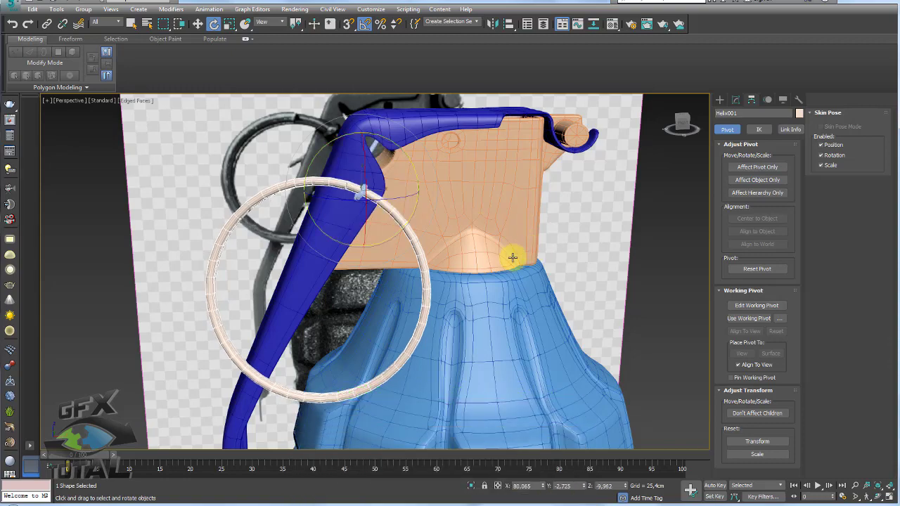
{"action": "mouse_move", "coordinate": [513, 257]}
{"action": "middle_mouse_down", "text": "alt"}
{"action": "mouse_move", "coordinate": [492, 272]}
{"action": "mouse_move", "coordinate": [518, 267]}
{"action": "mouse_move", "coordinate": [476, 272]}
{"action": "mouse_move", "coordinate": [436, 251]}
{"action": "mouse_move", "coordinate": [467, 281]}
{"action": "mouse_move", "coordinate": [450, 318]}
{"action": "mouse_move", "coordinate": [468, 315]}
{"action": "mouse_move", "coordinate": [432, 246]}
{"action": "mouse_move", "coordinate": [438, 220]}
{"action": "middle_mouse_up", "text": "alt"}
Step: Select the fuze, lever and pull ring together and raise them slightly onto the body
{"action": "left_click", "coordinate": [415, 257]}
{"action": "left_click", "coordinate": [432, 268]}
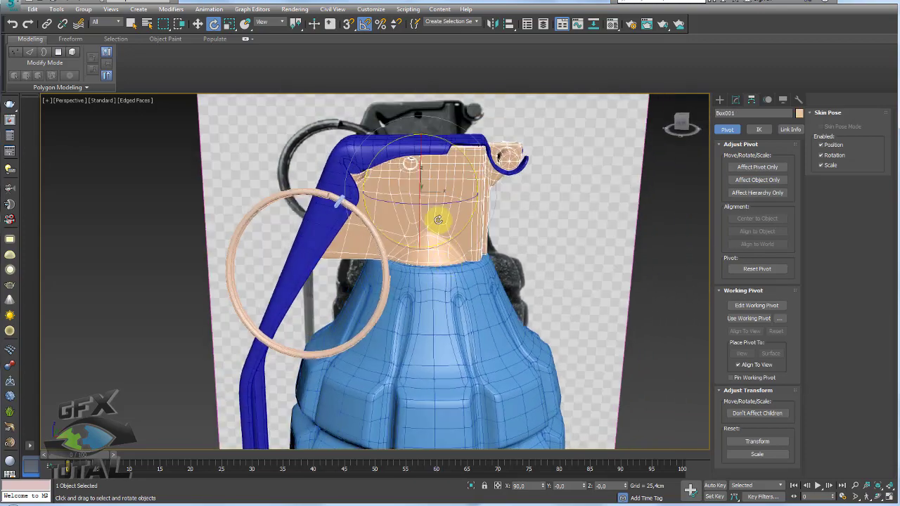
{"action": "key", "text": "w"}
{"action": "scroll", "coordinate": [422, 195], "scroll_direction": "down", "scroll_amount": 3}
{"action": "scroll", "coordinate": [414, 191], "scroll_direction": "down", "scroll_amount": 2}
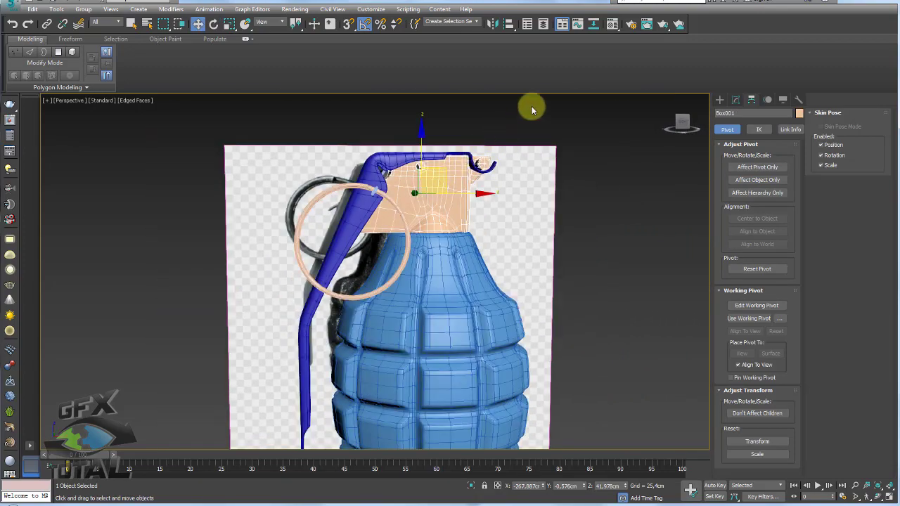
{"action": "left_click_drag", "start_coordinate": [325, 213], "coordinate": [500, 215]}
{"action": "left_click_drag", "start_coordinate": [404, 181], "coordinate": [406, 177]}
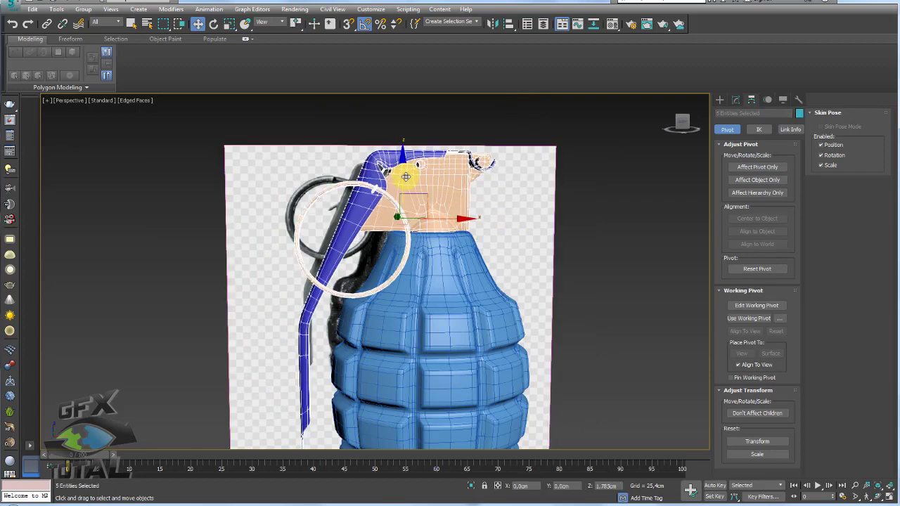
{"action": "scroll", "coordinate": [465, 209], "scroll_direction": "down", "scroll_amount": 3}
{"action": "middle_click_drag", "start_coordinate": [464, 209], "coordinate": [434, 372], "text": "alt"}
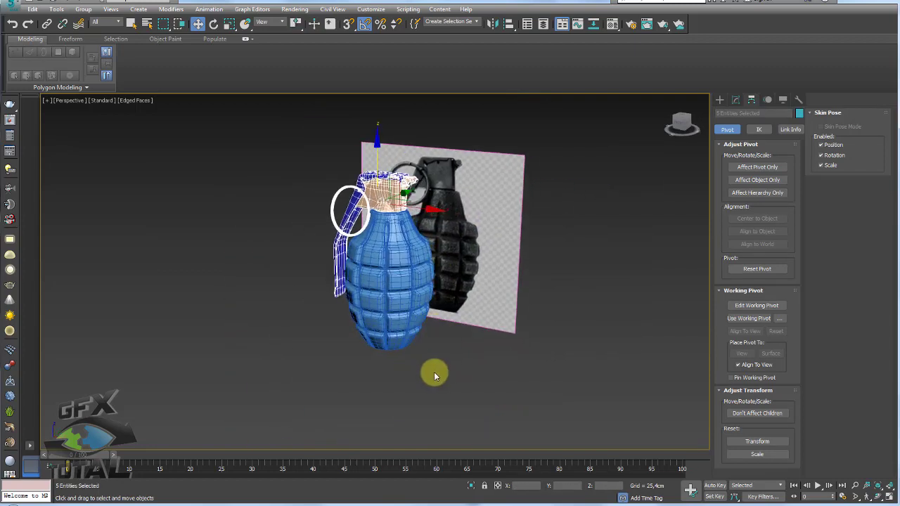
{"action": "scroll", "coordinate": [443, 369], "scroll_direction": "up", "scroll_amount": 3}
{"action": "left_click", "coordinate": [443, 369]}
{"action": "scroll", "coordinate": [443, 370], "scroll_direction": "down", "scroll_amount": 3}
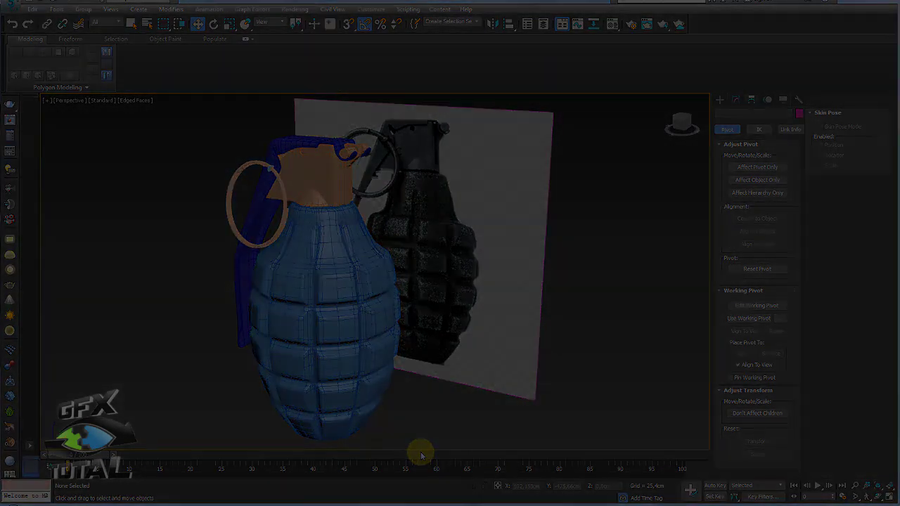